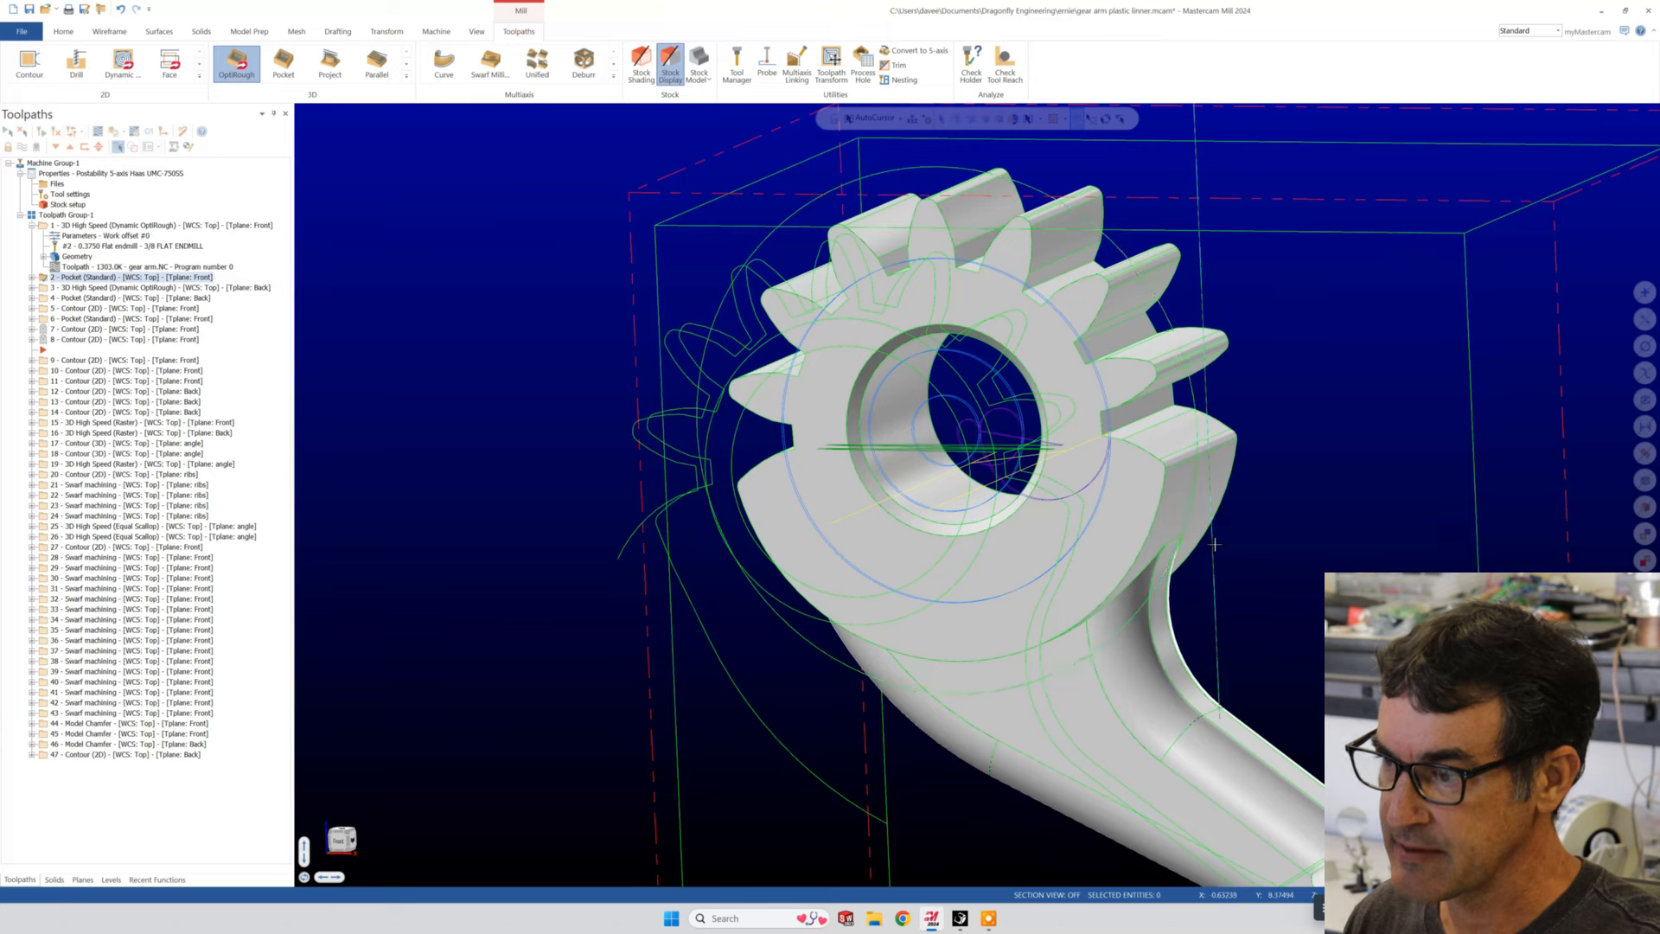
- Display the toolpath of operation 3, the back-plane Dynamic OptiRough, and examine it around the gear arm and its fixture
middle_click_drag(997, 491, 961, 529)
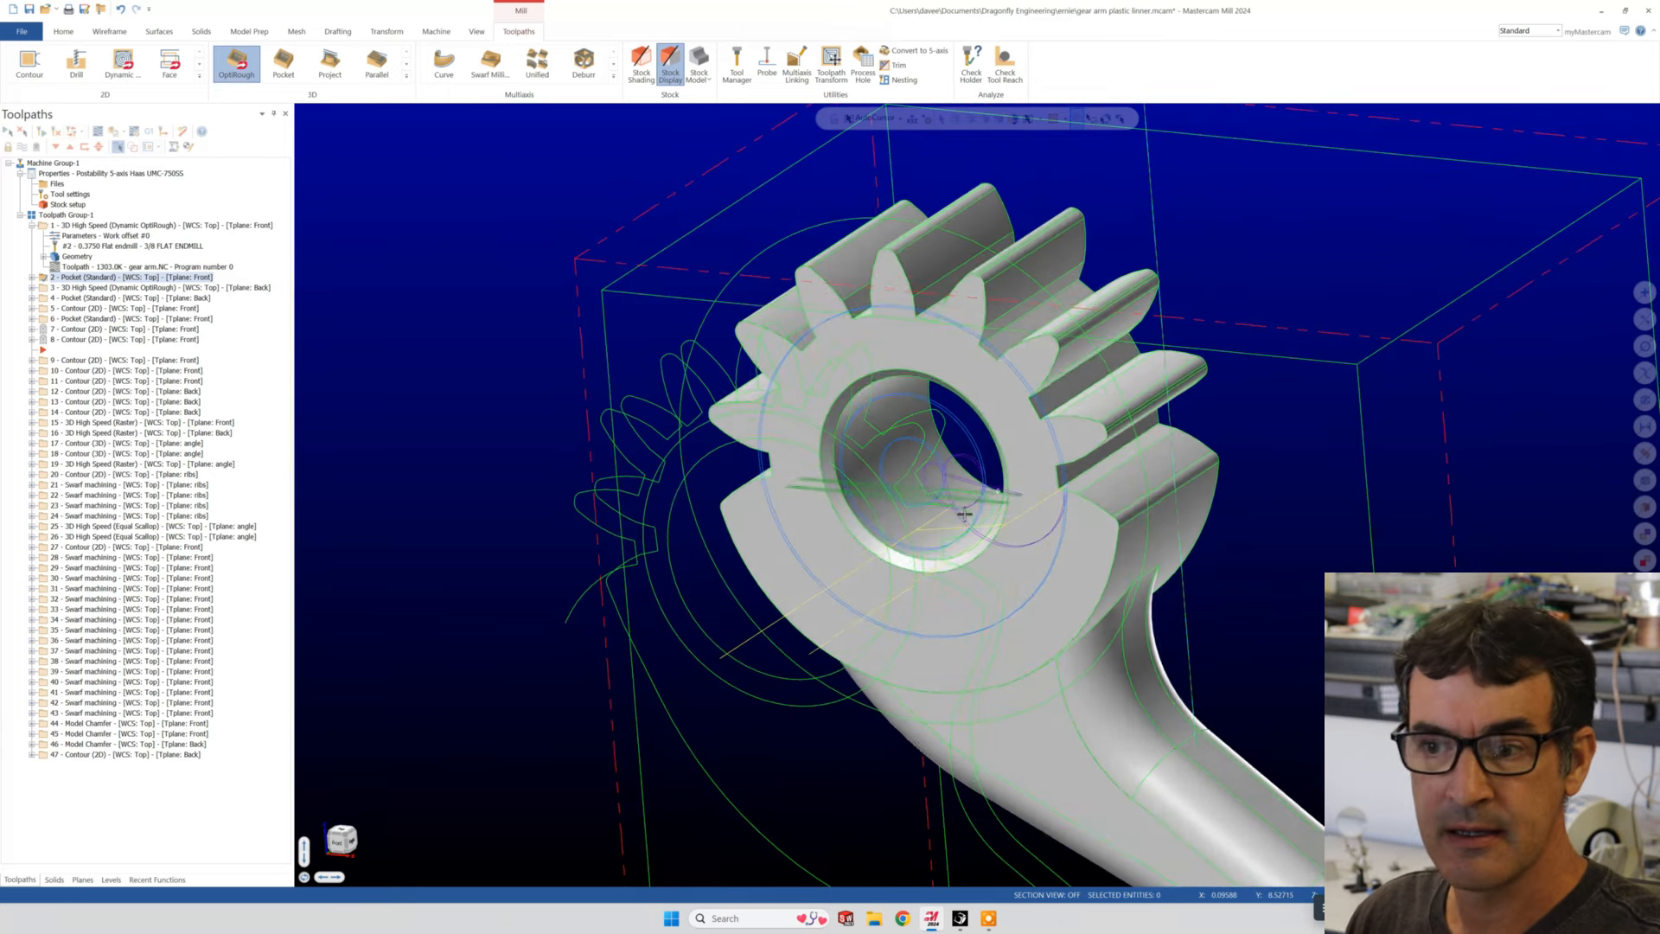
left_click(126, 288)
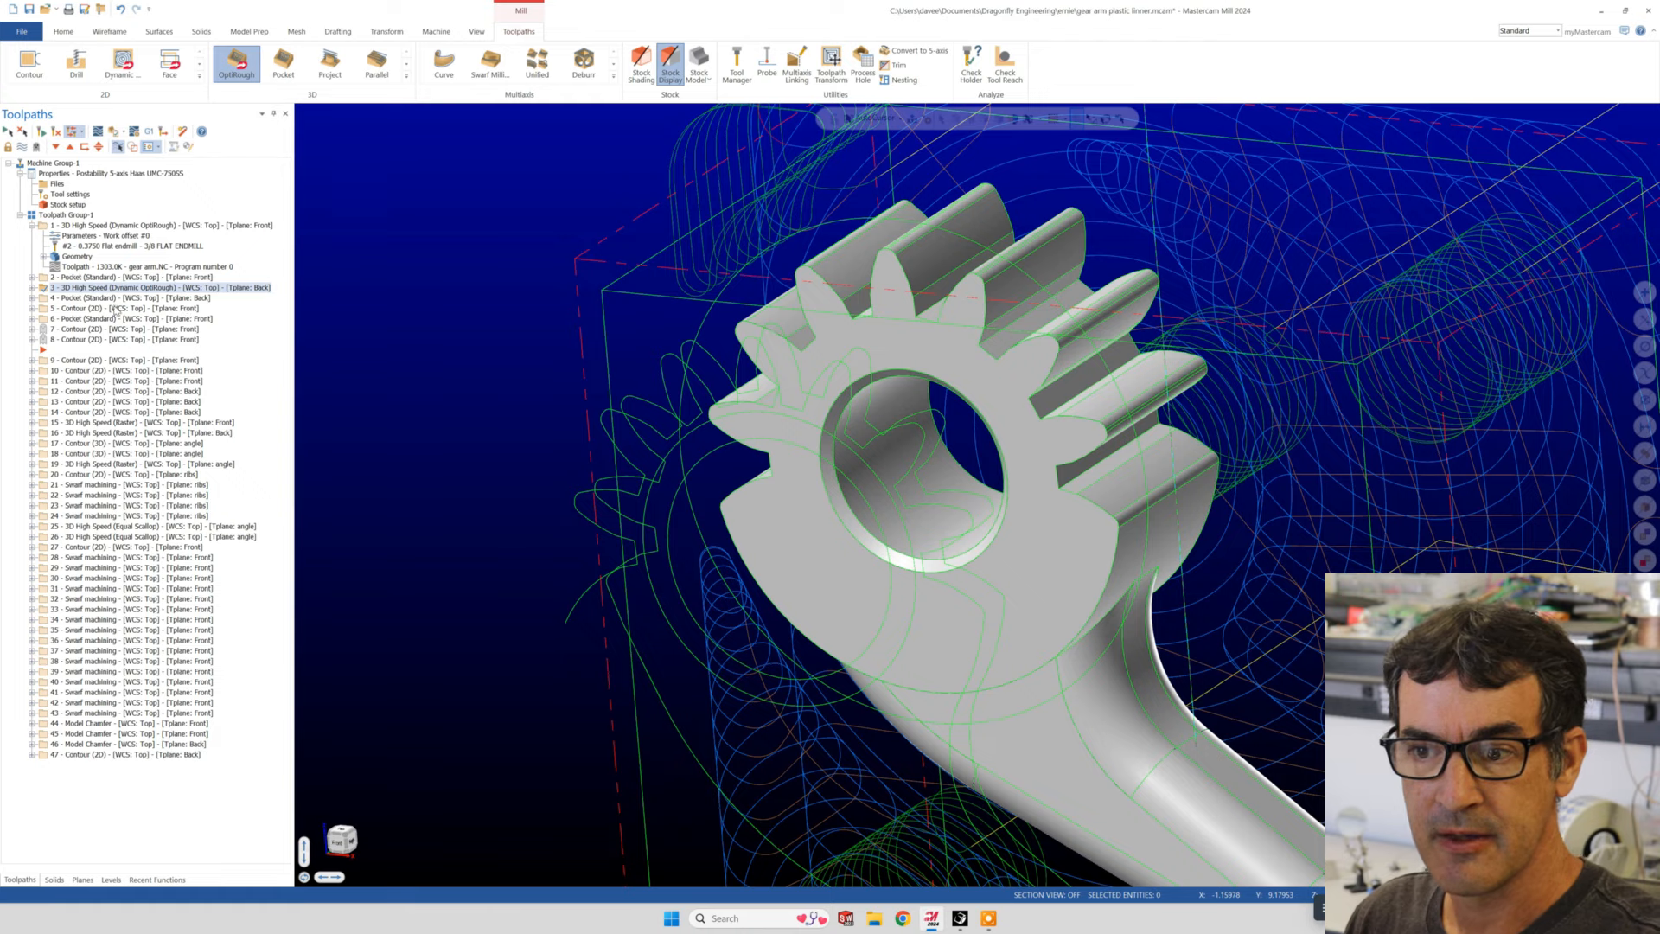
scroll(630, 394, "up", 3)
scroll(984, 457, "up", 1)
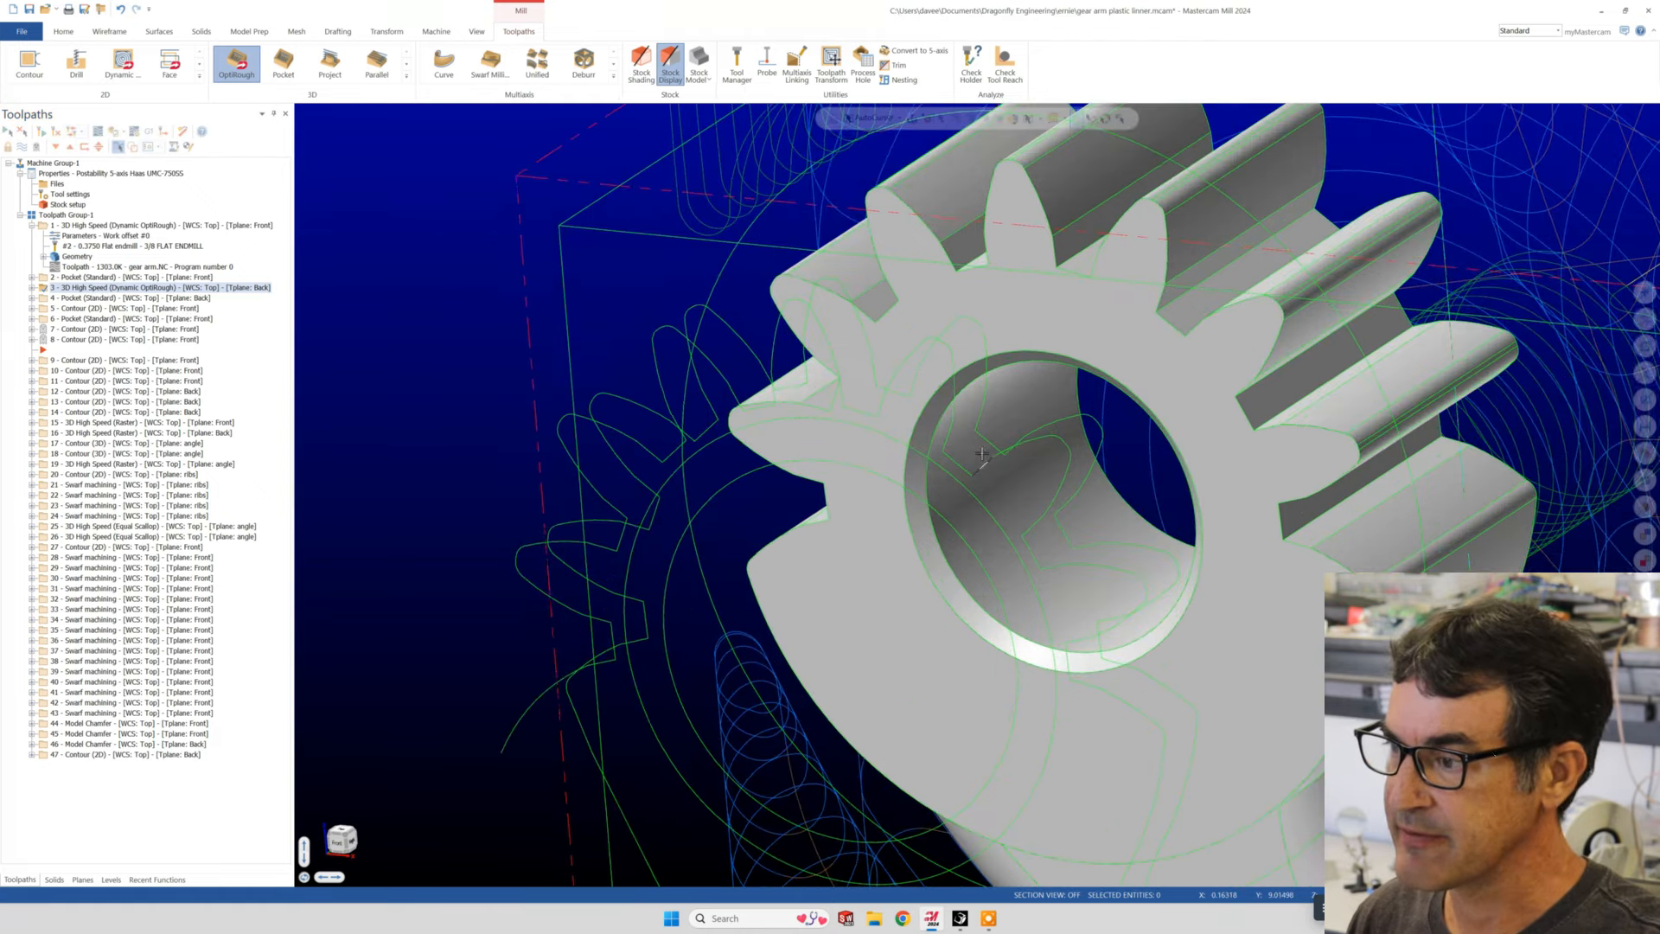
scroll(986, 458, "down", 9)
mouse_move(1228, 497)
middle_mouse_down()
mouse_move(806, 500)
mouse_move(657, 553)
middle_mouse_up()
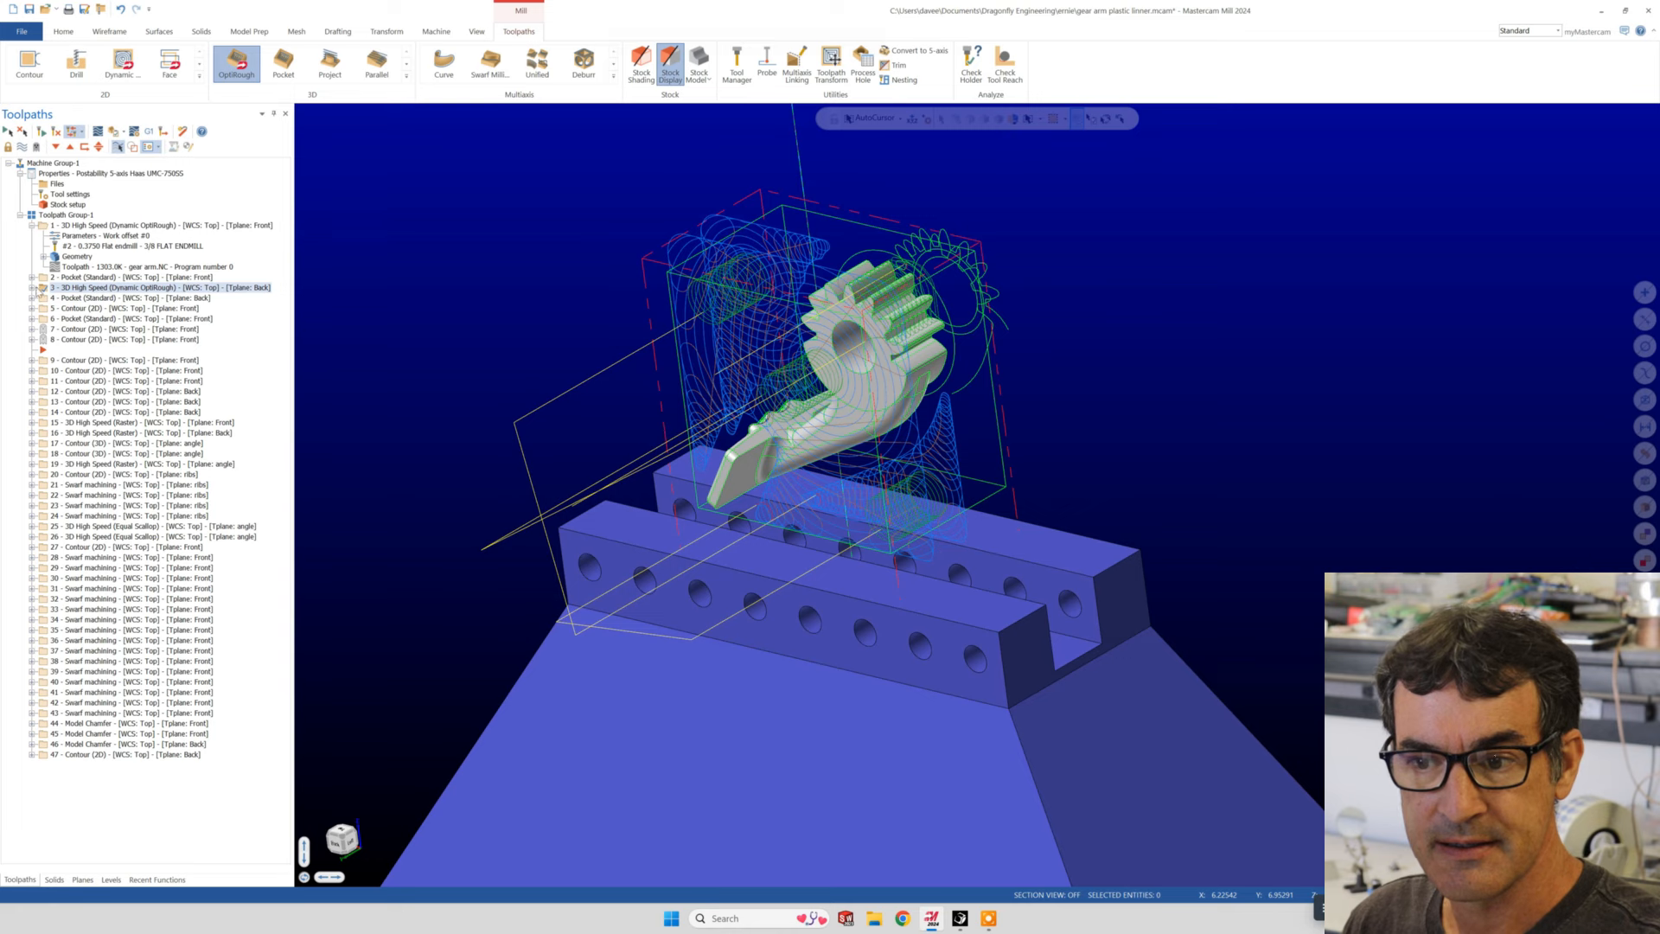
- Review the plane settings of operation 3 and the available tool planes, leaving the Back tool plane selected
left_click(33, 288)
left_click(69, 299)
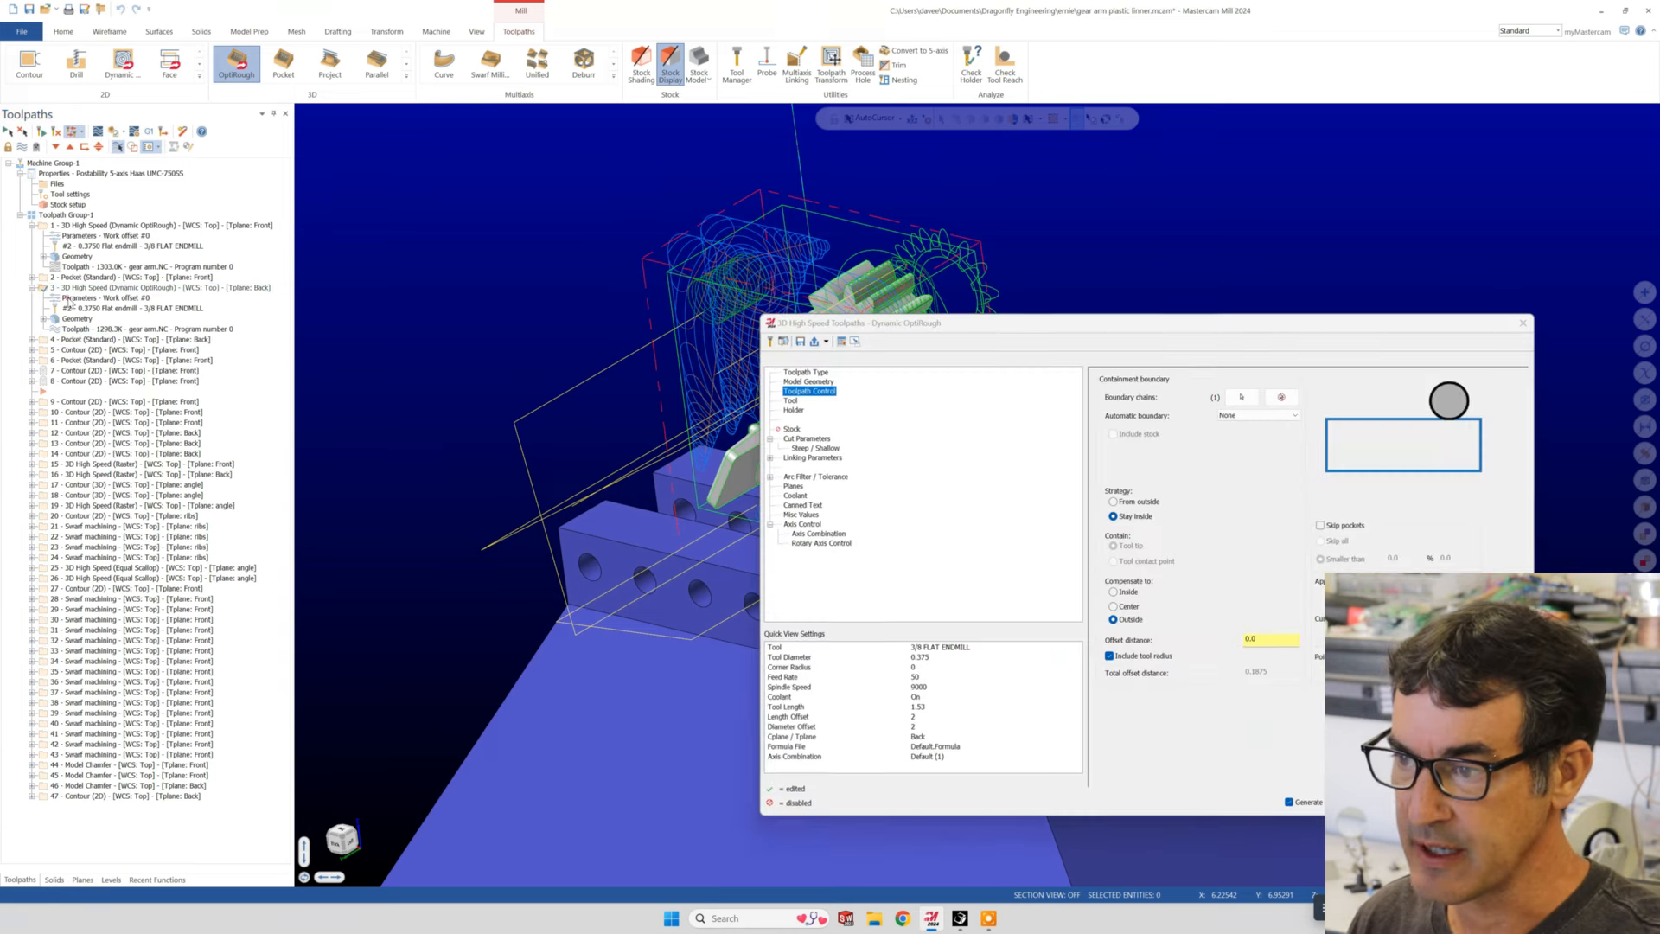
left_click(794, 486)
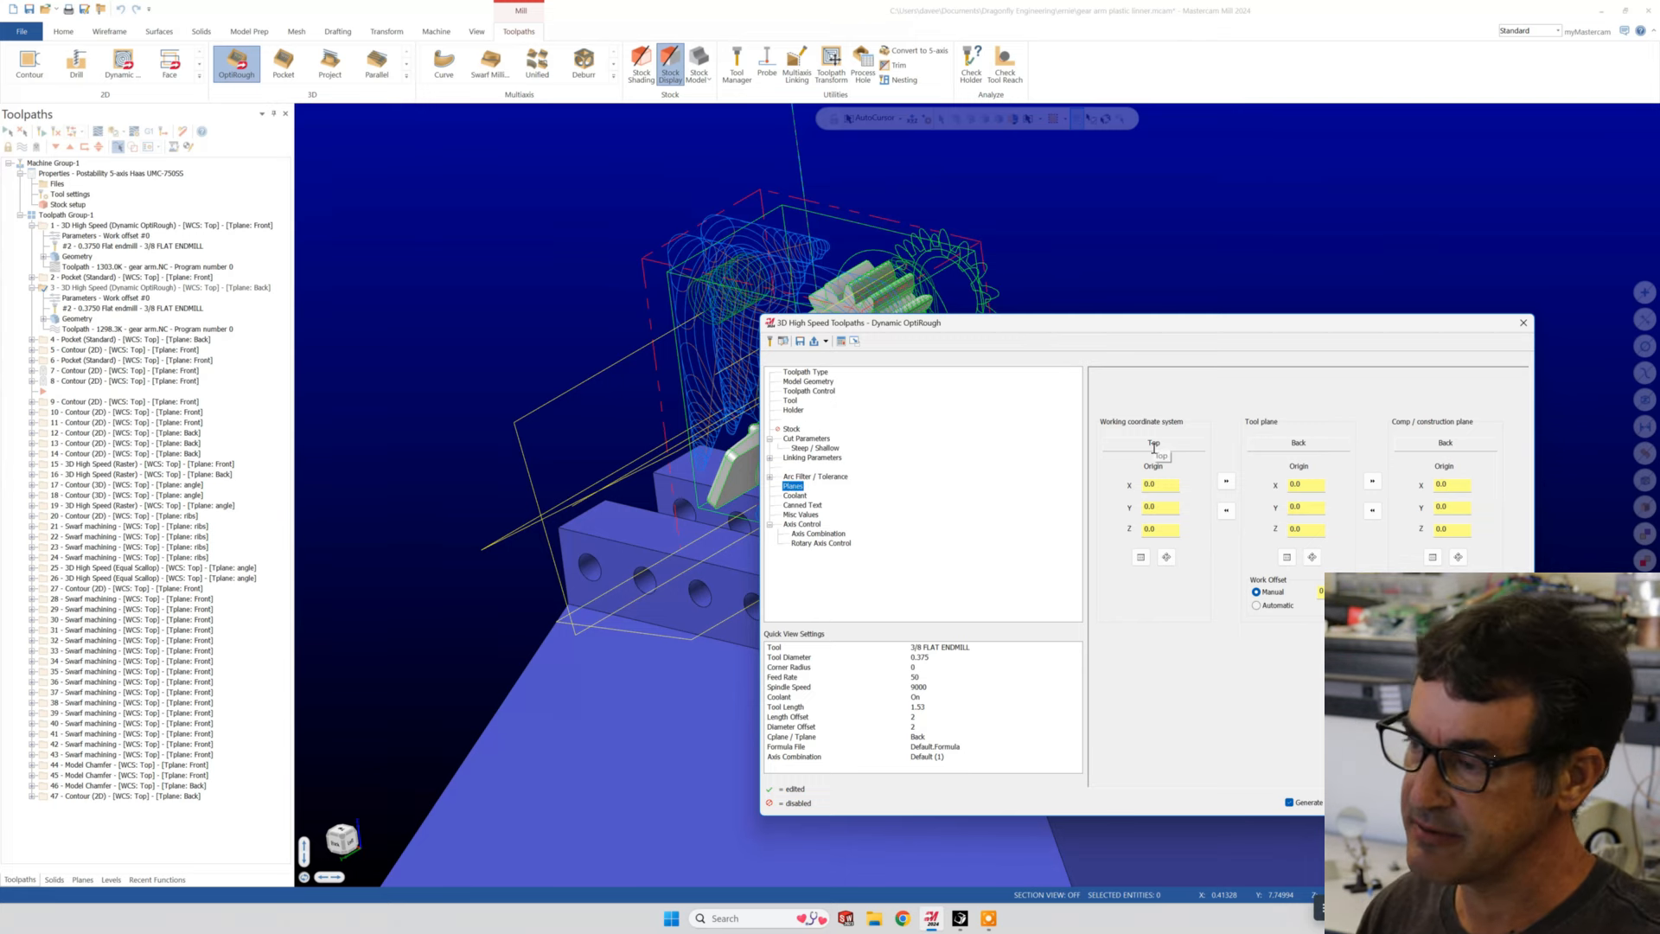
left_click(1287, 558)
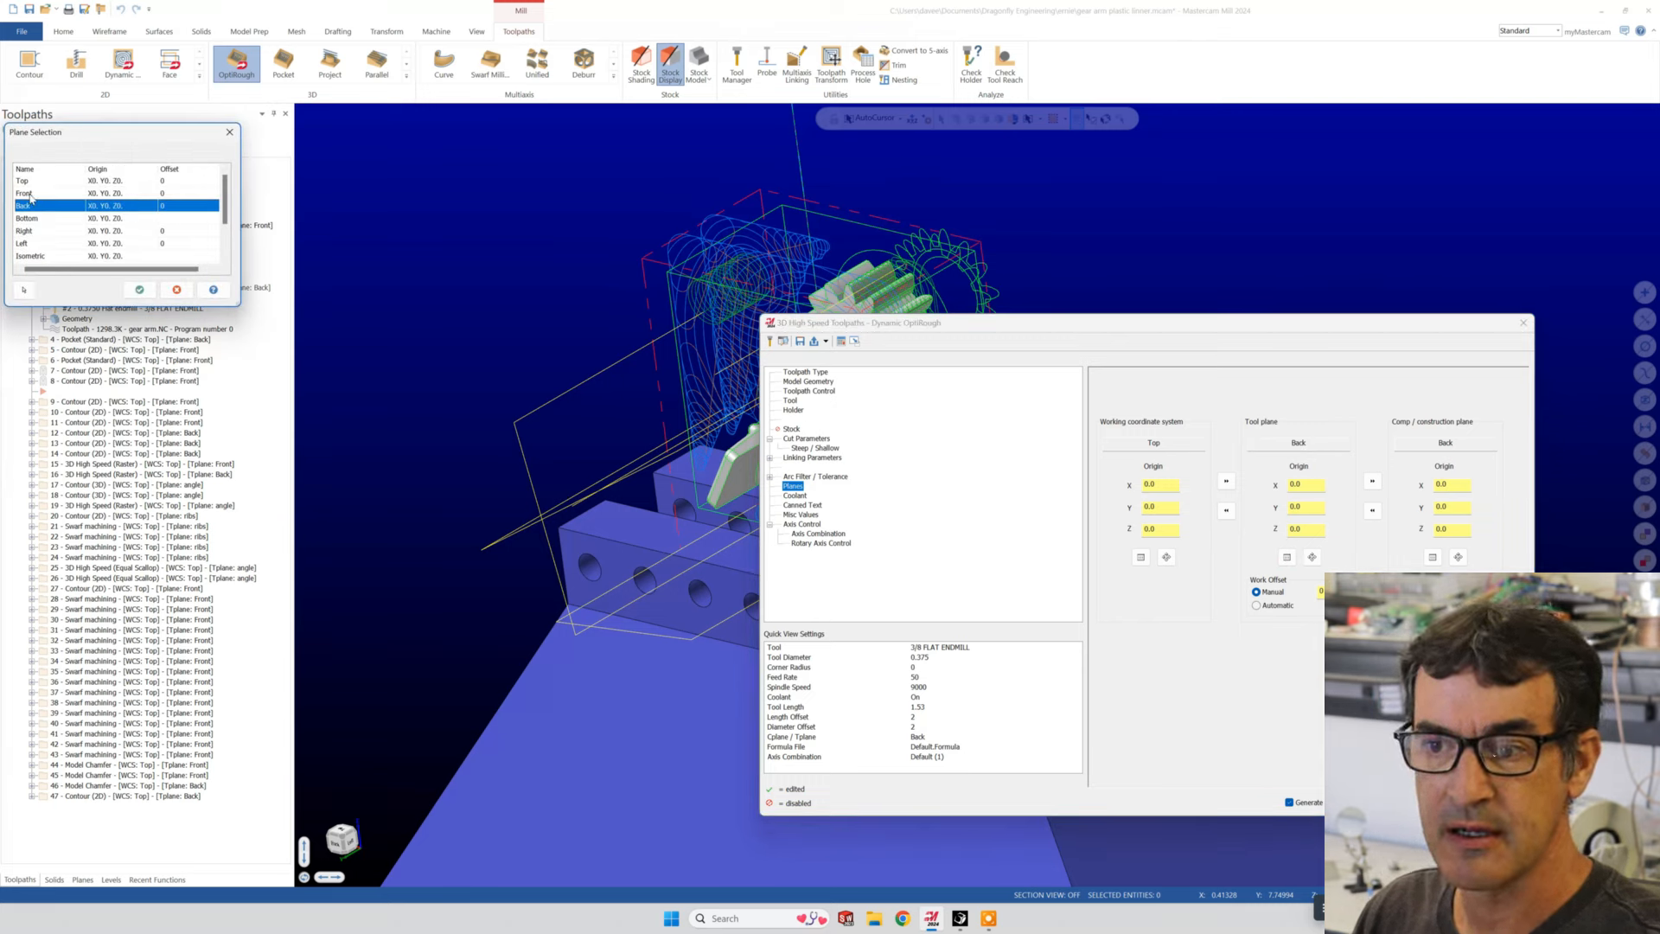
left_click(176, 289)
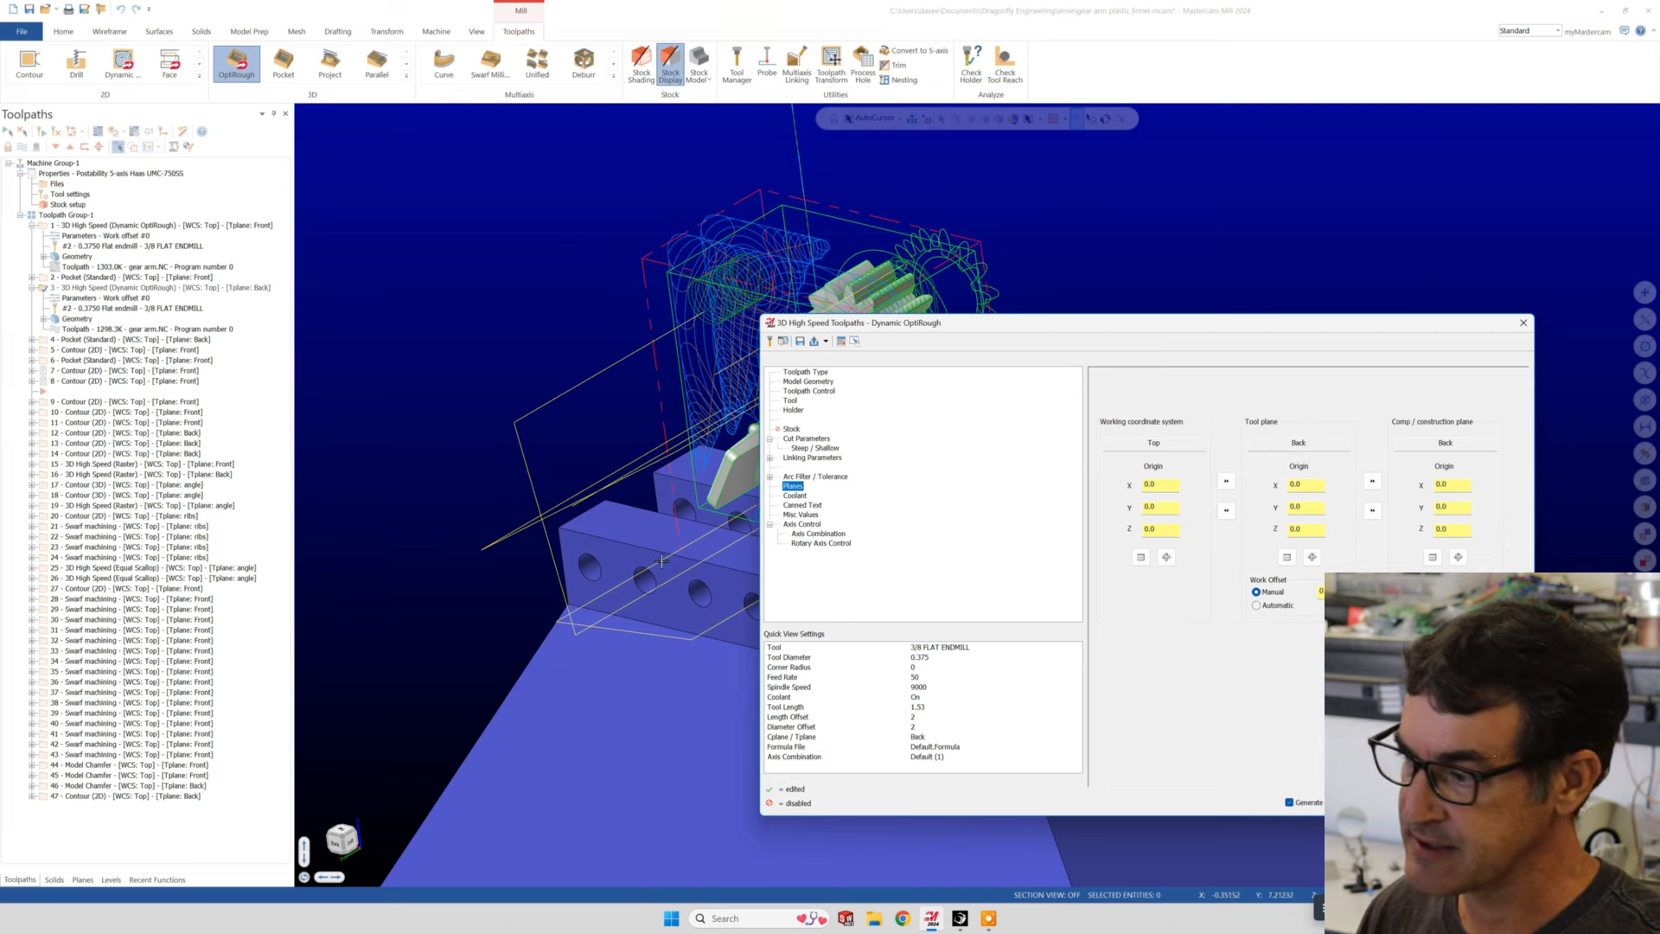
left_click(1452, 802)
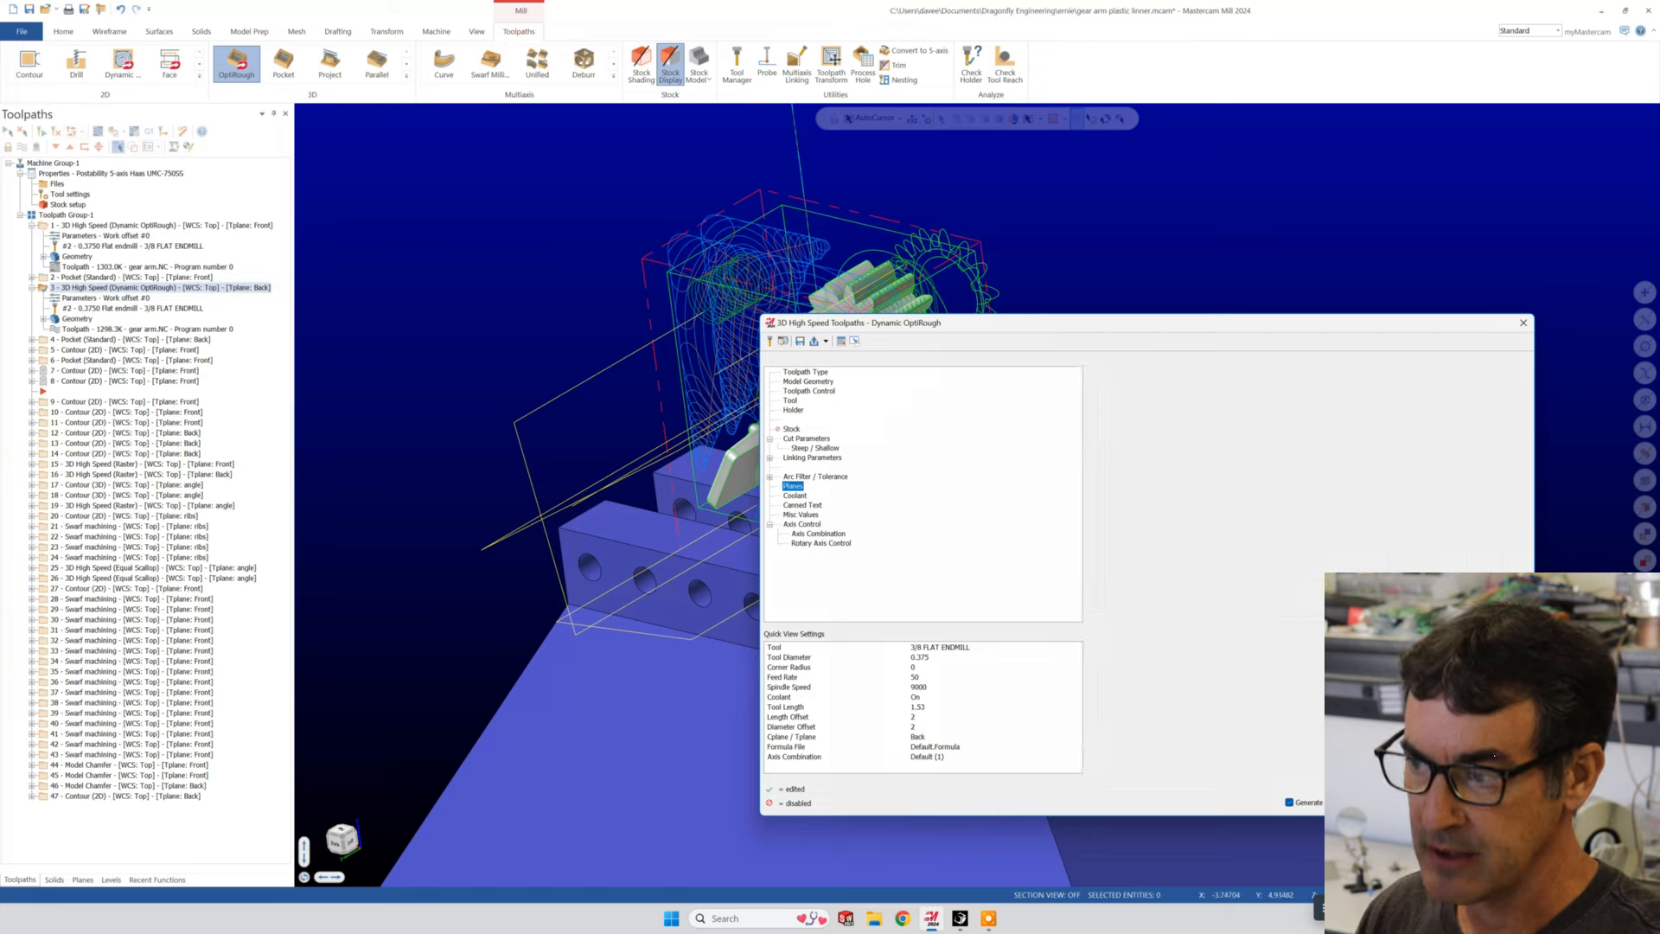
- Compare the front-plane and back-plane Dynamic OptiRough toolpaths by displaying operations 1 and 3 in turn
scroll(700, 449, "down", 1)
middle_click_drag(769, 558, 1460, 532)
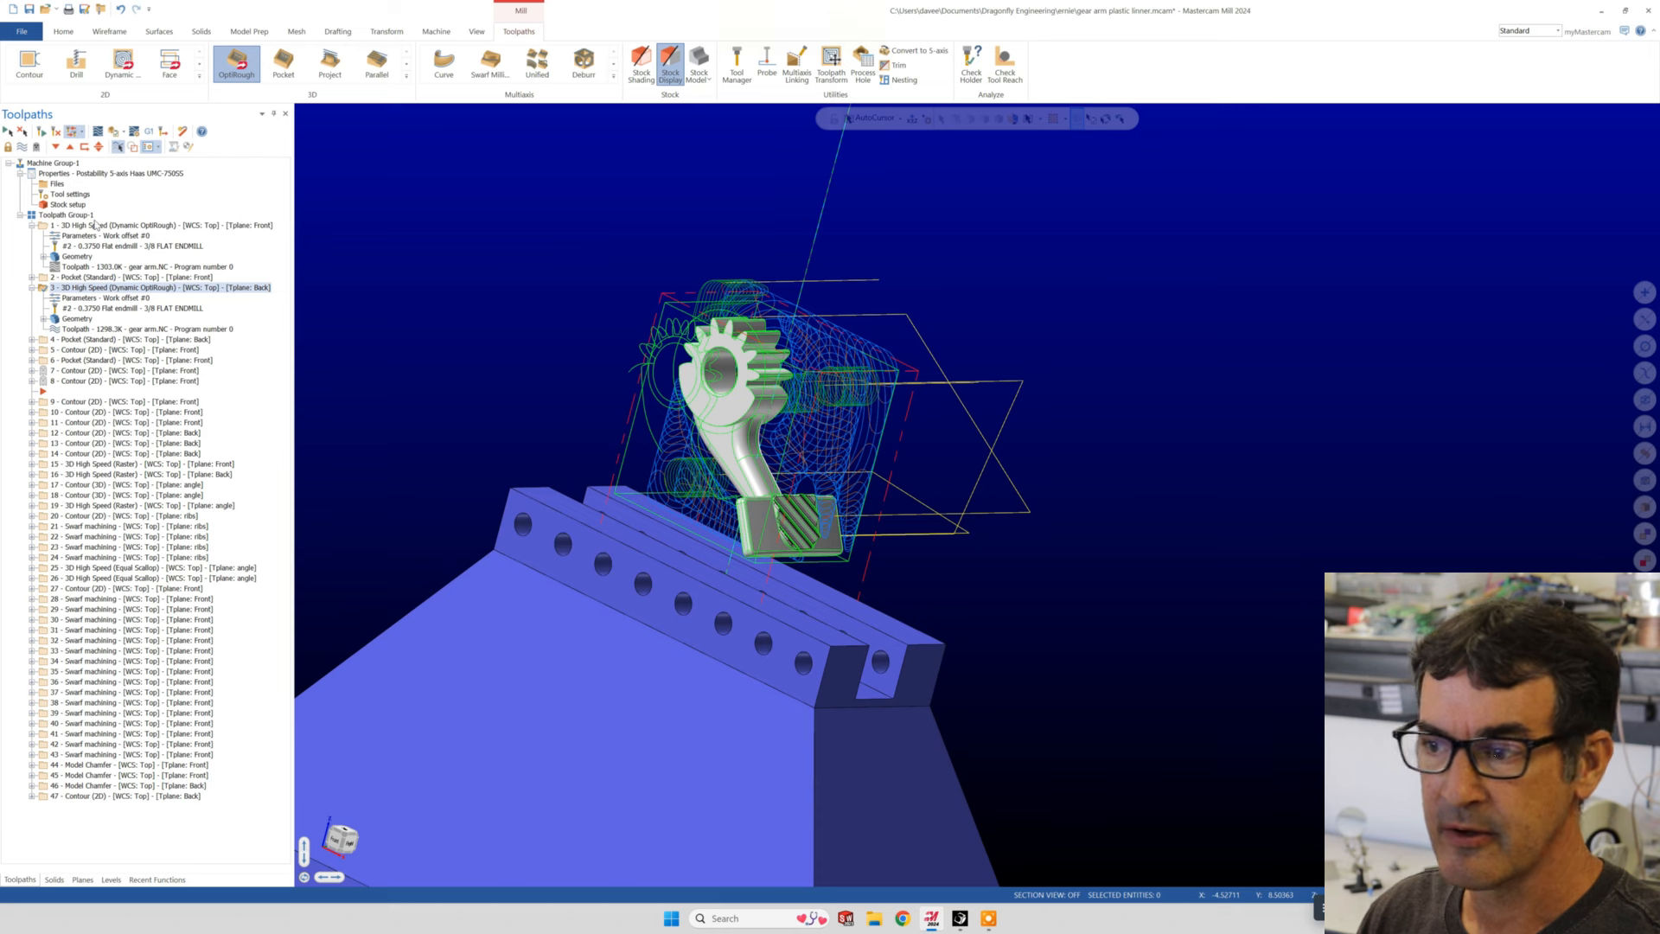
left_click(95, 225)
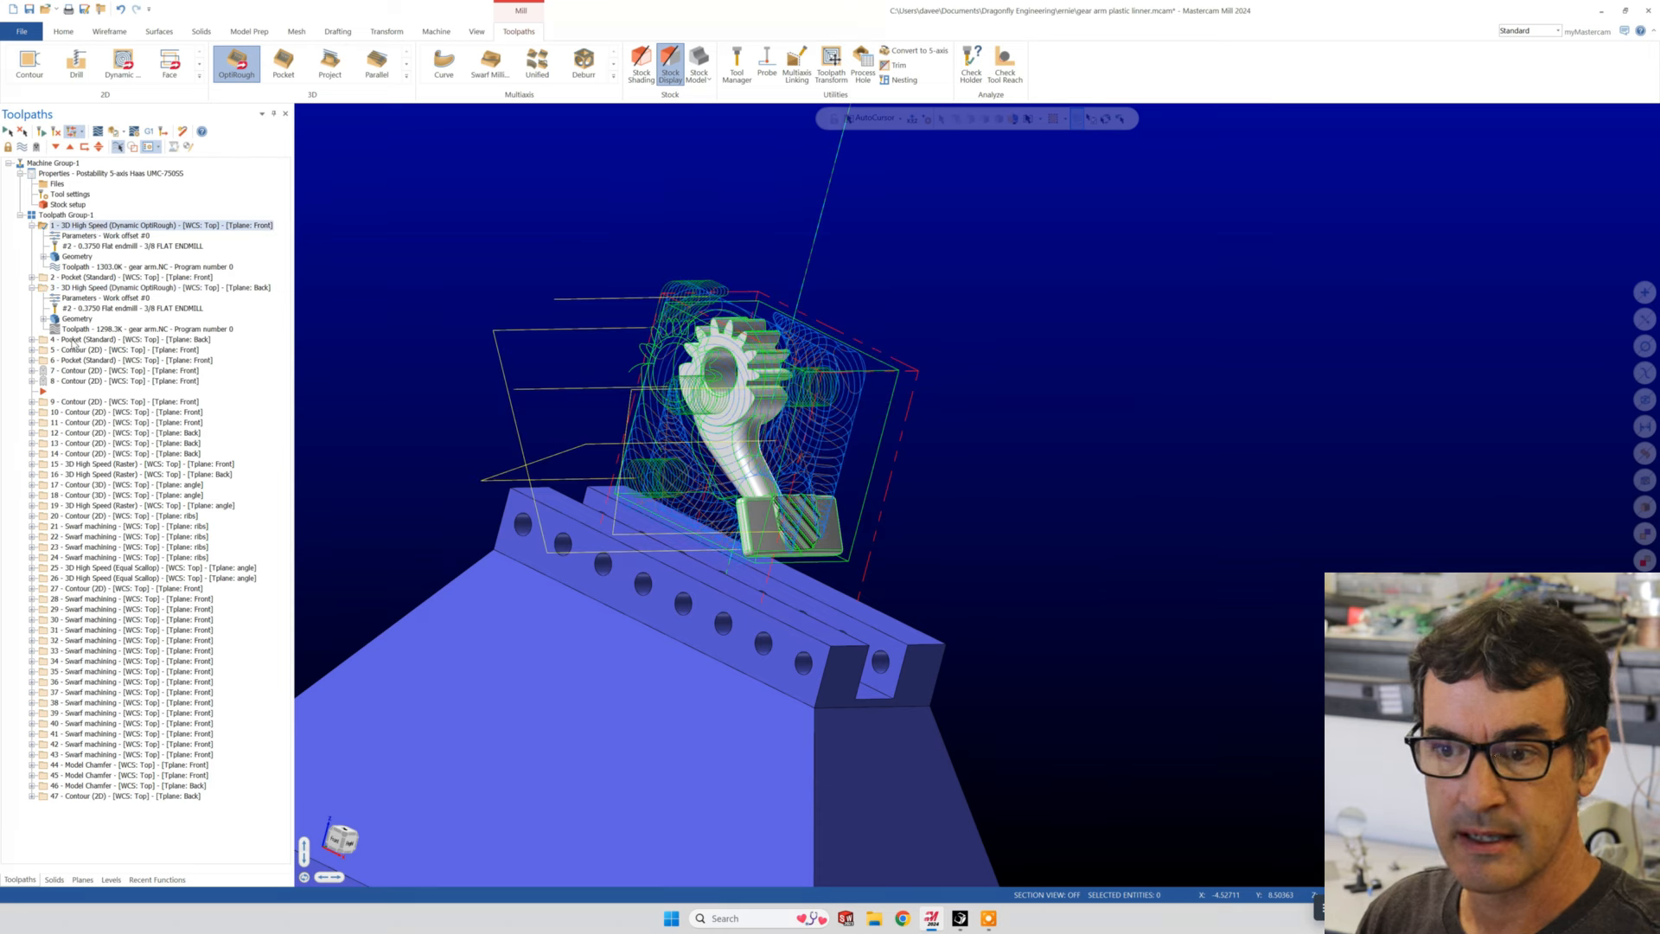
left_click(82, 288)
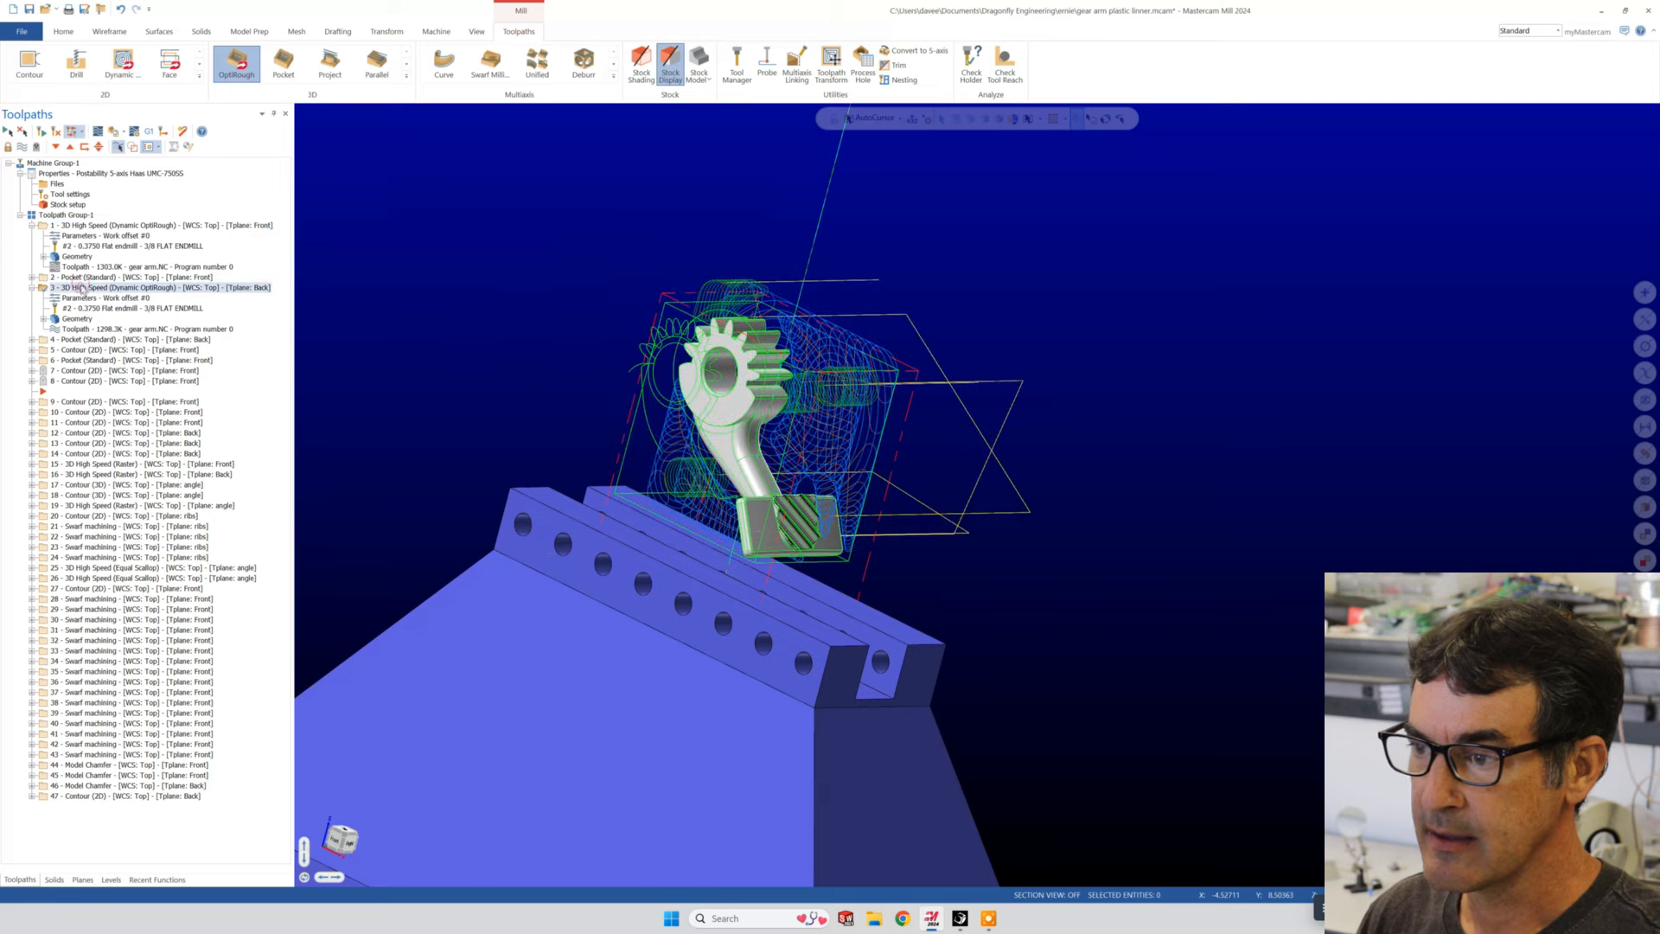
middle_click_drag(553, 570, 612, 432)
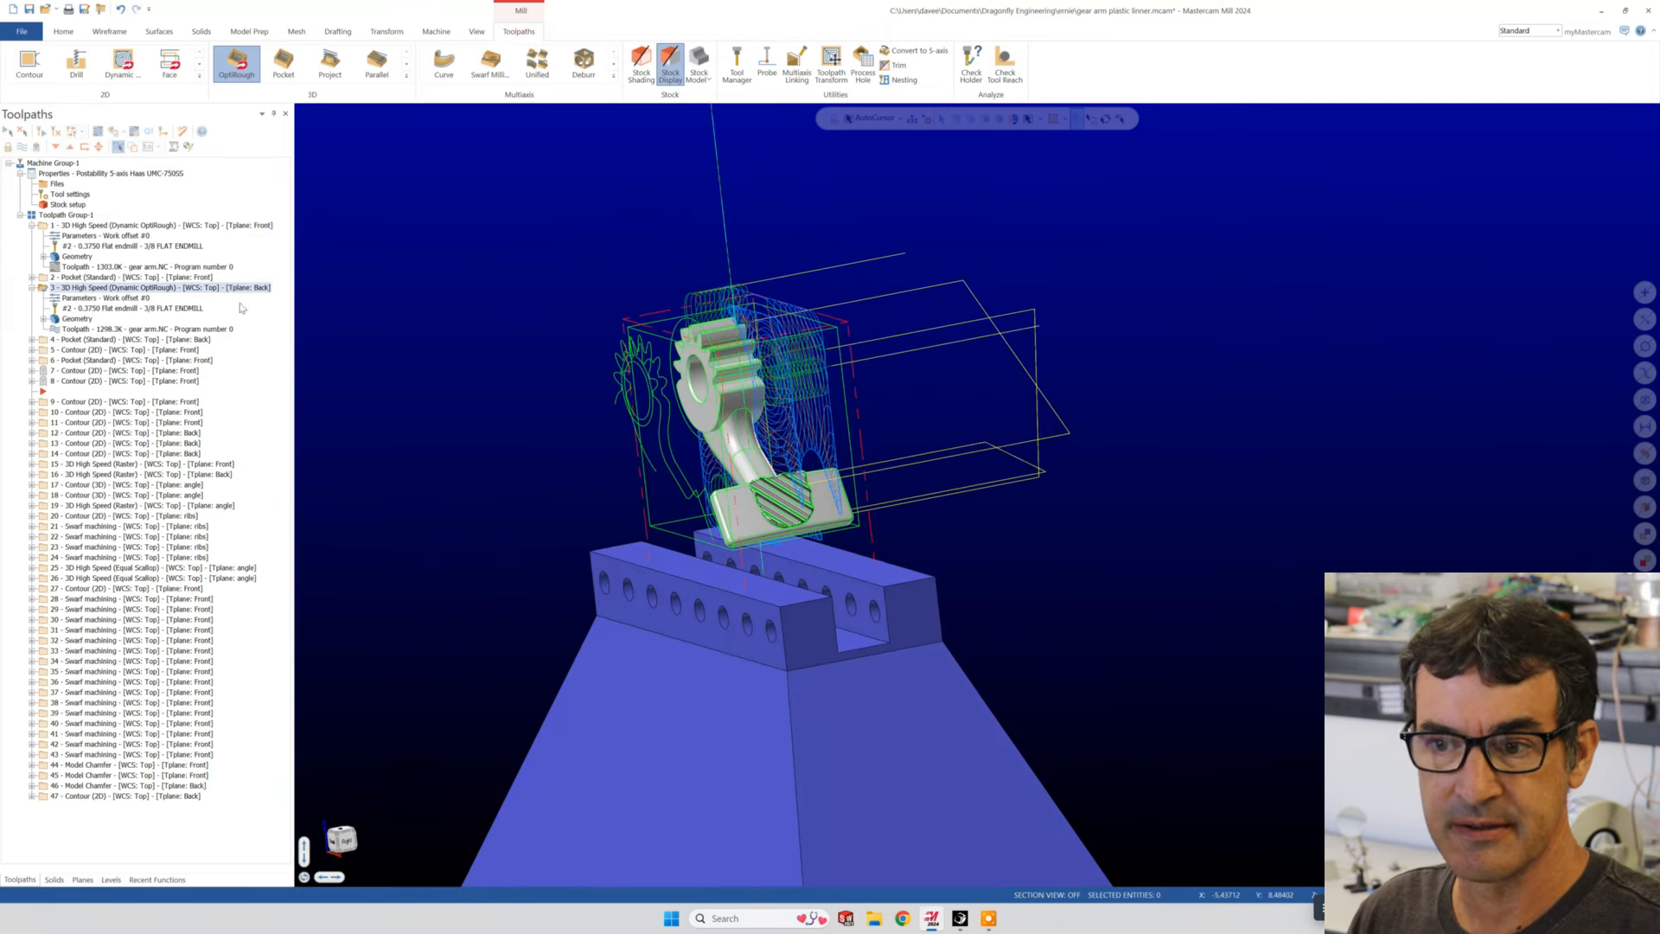
- Run a Verify simulation of the two Dynamic OptiRough operations, 1 and 3, together
left_click(79, 226)
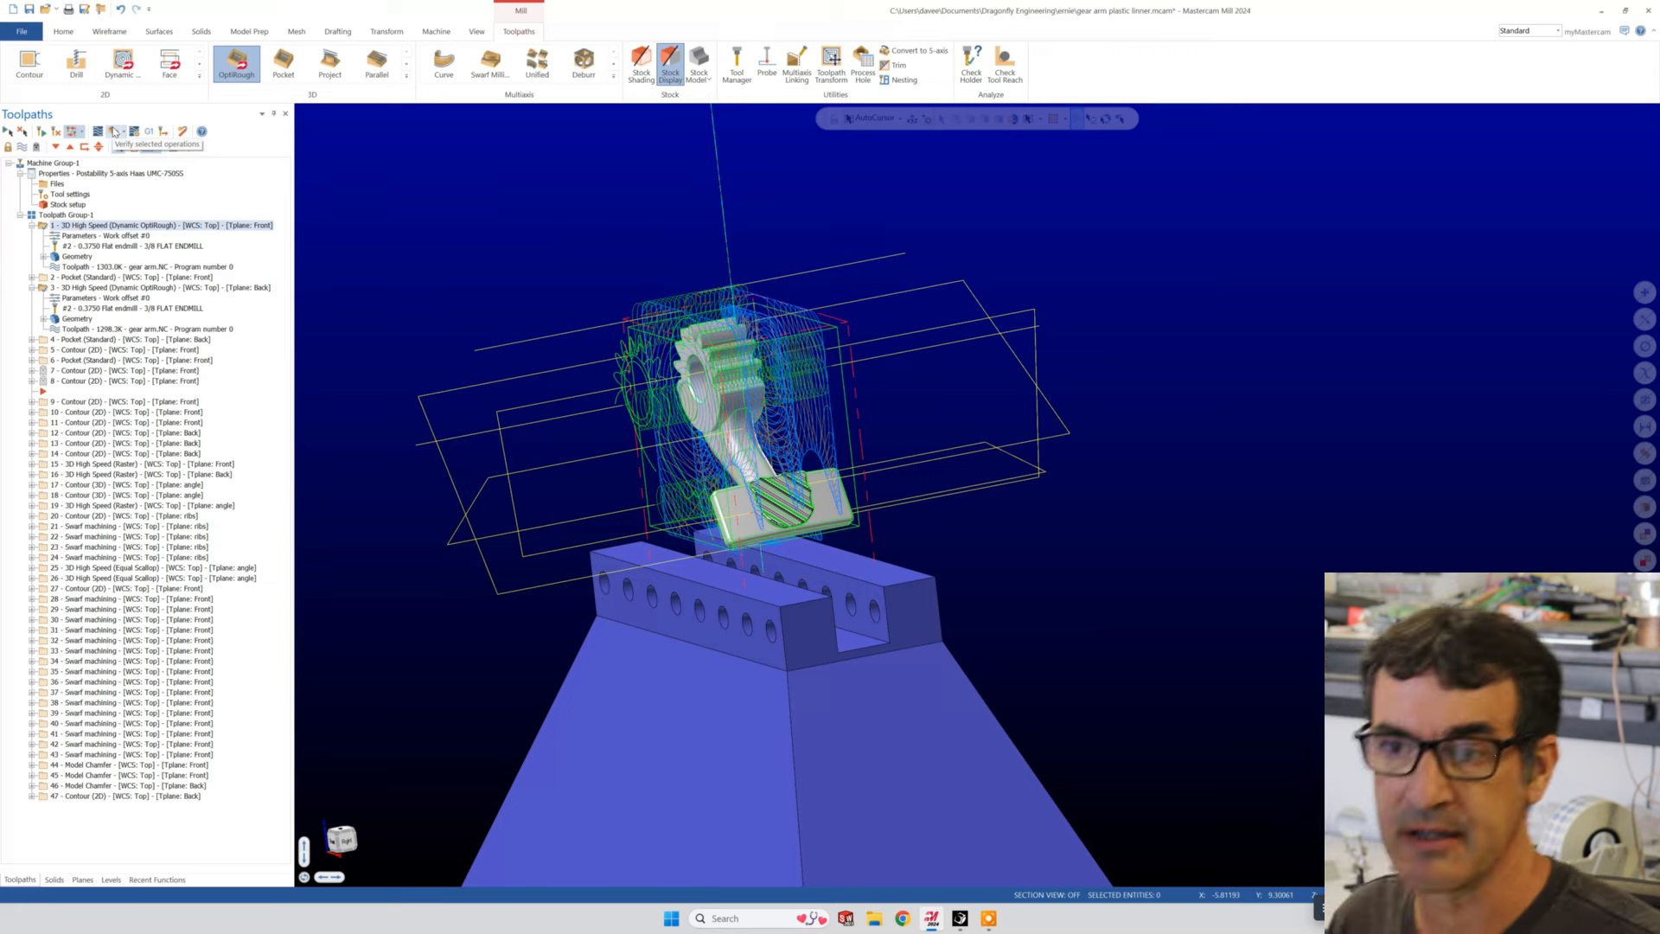
left_click(114, 132)
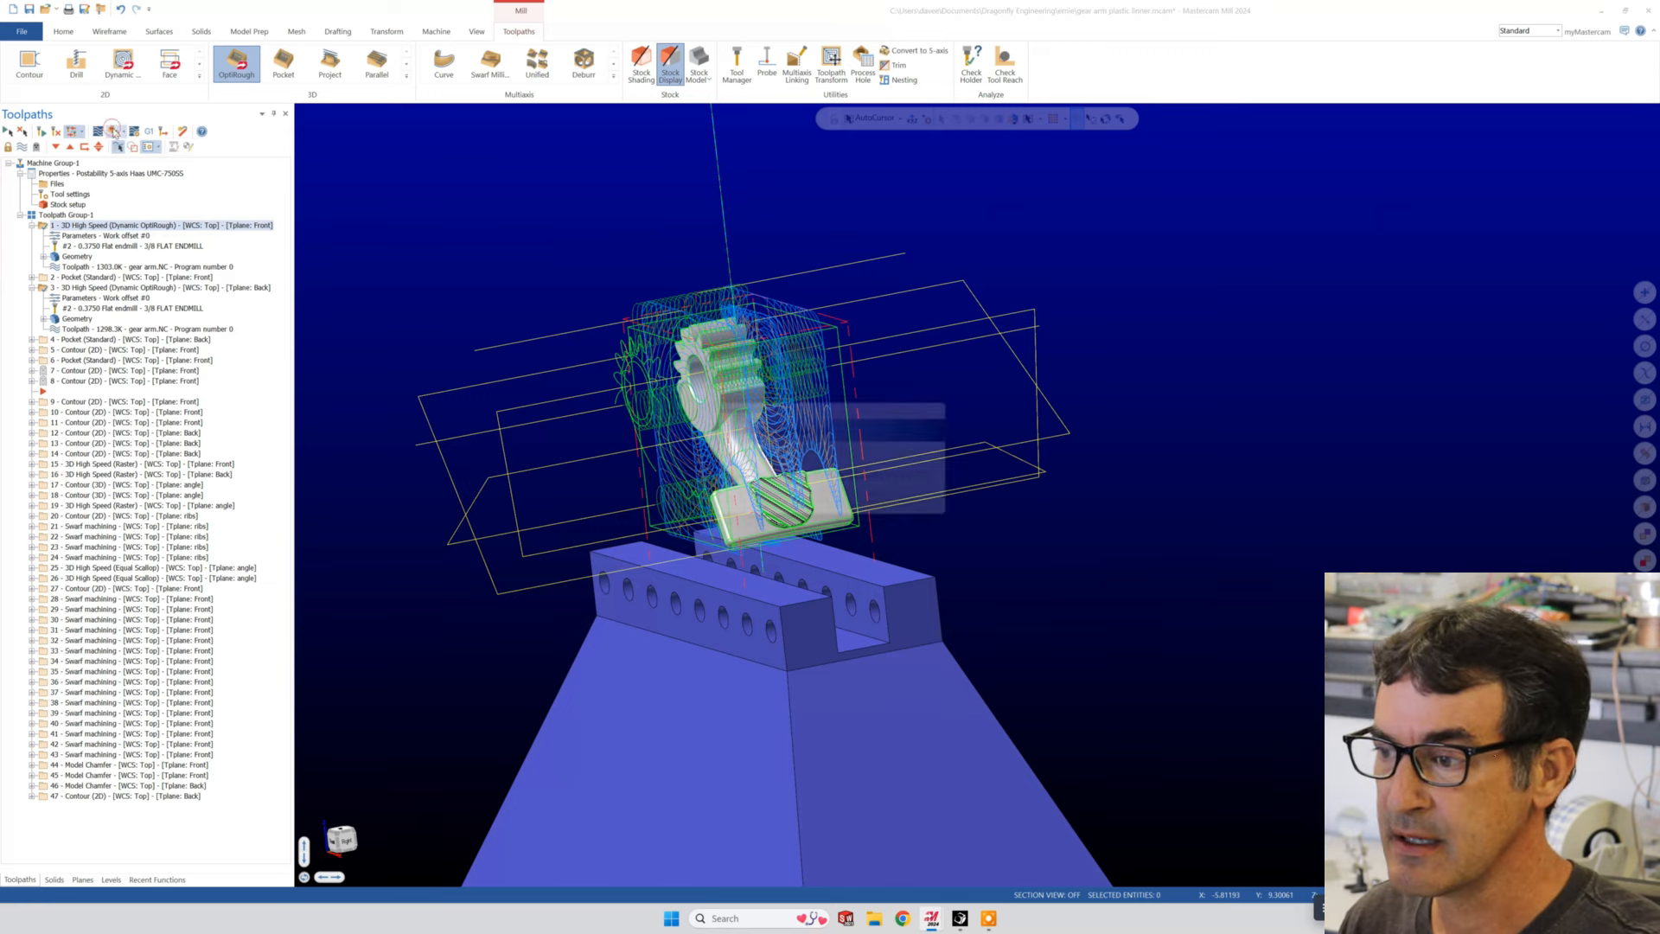
left_click(845, 755)
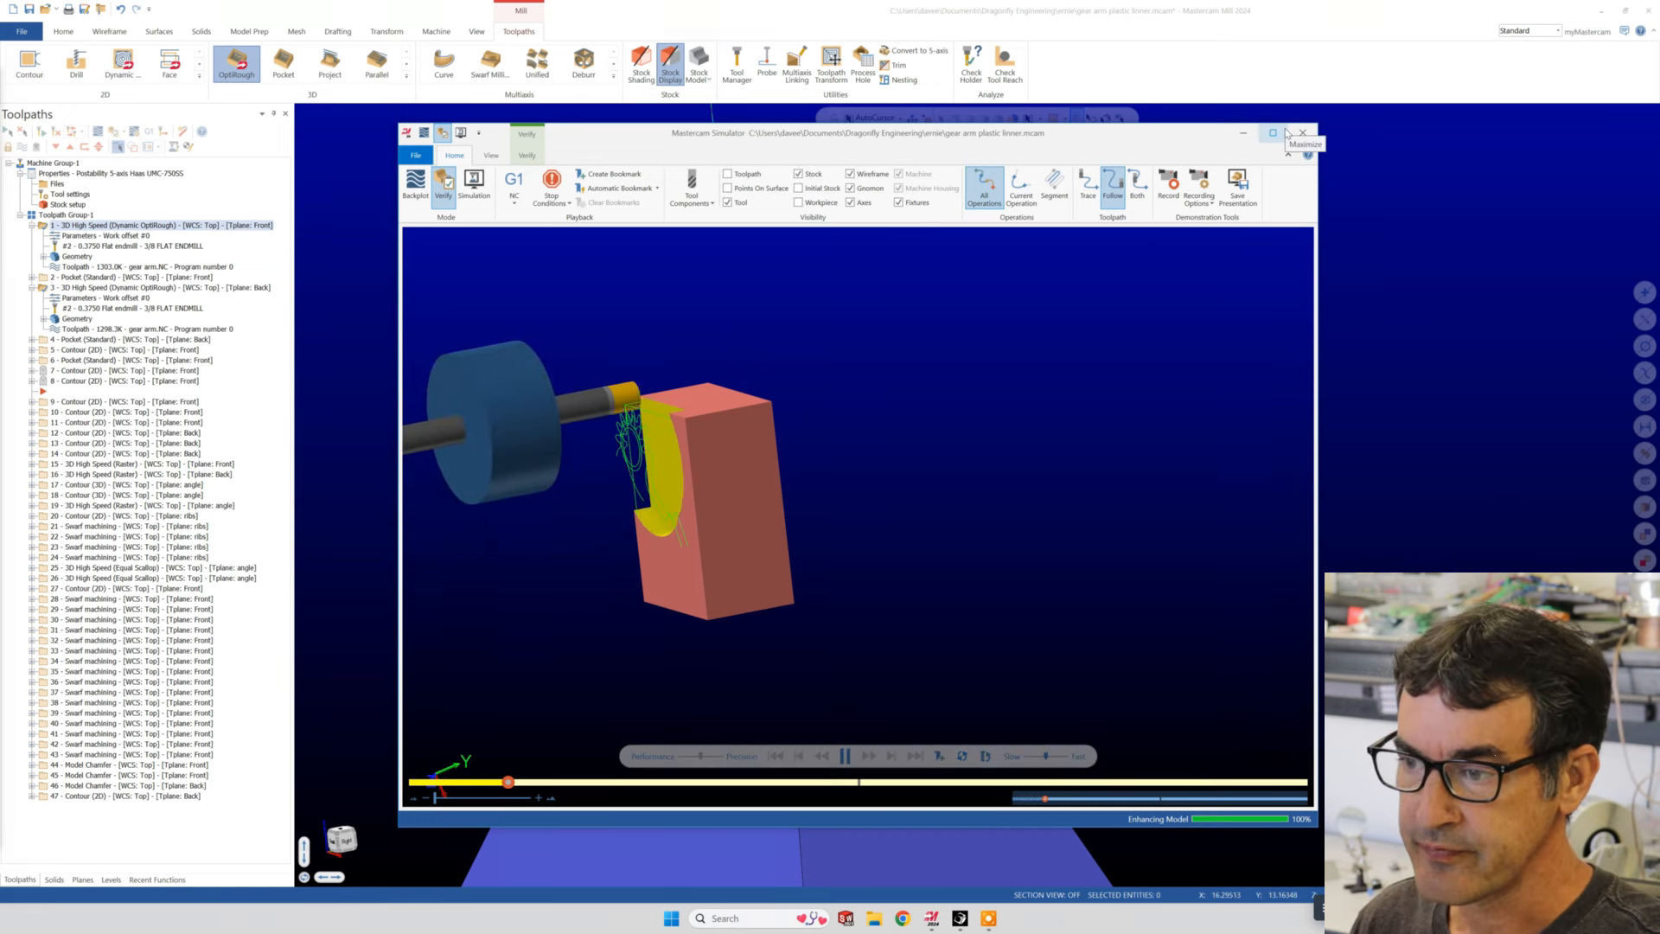
- Examine the simulated roughing of the stock from front and back while it plays, and close the simulator
scroll(633, 437, "down", 4)
scroll(604, 480, "up", 5)
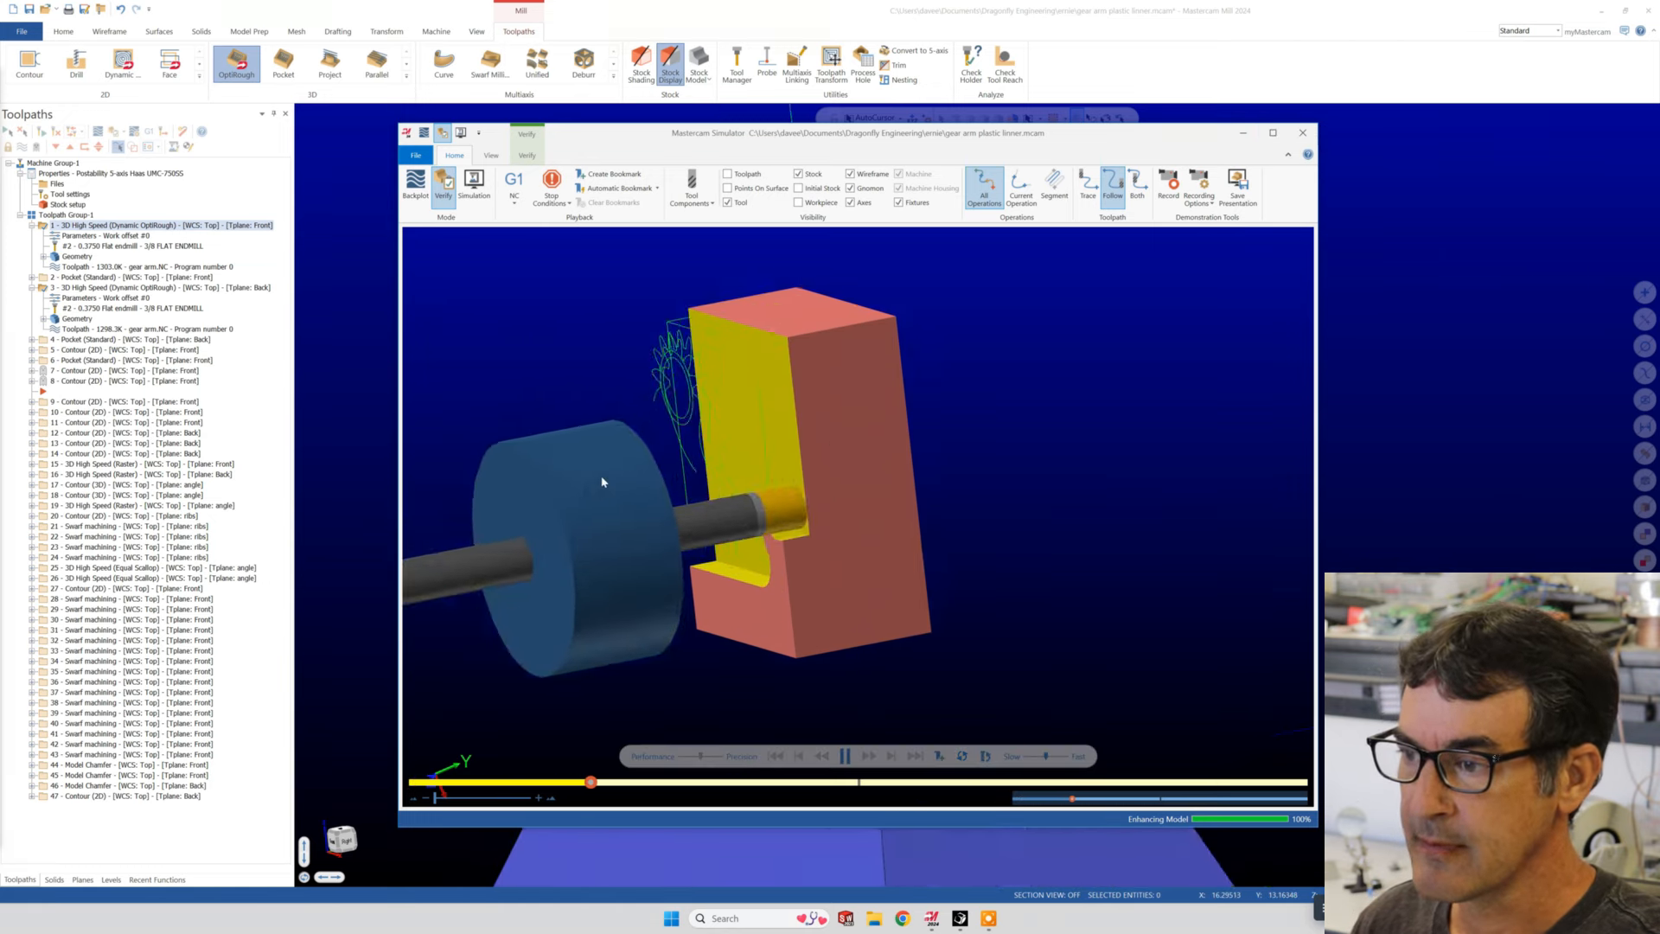
middle_click_drag(650, 460, 749, 422)
scroll(764, 499, "down", 3)
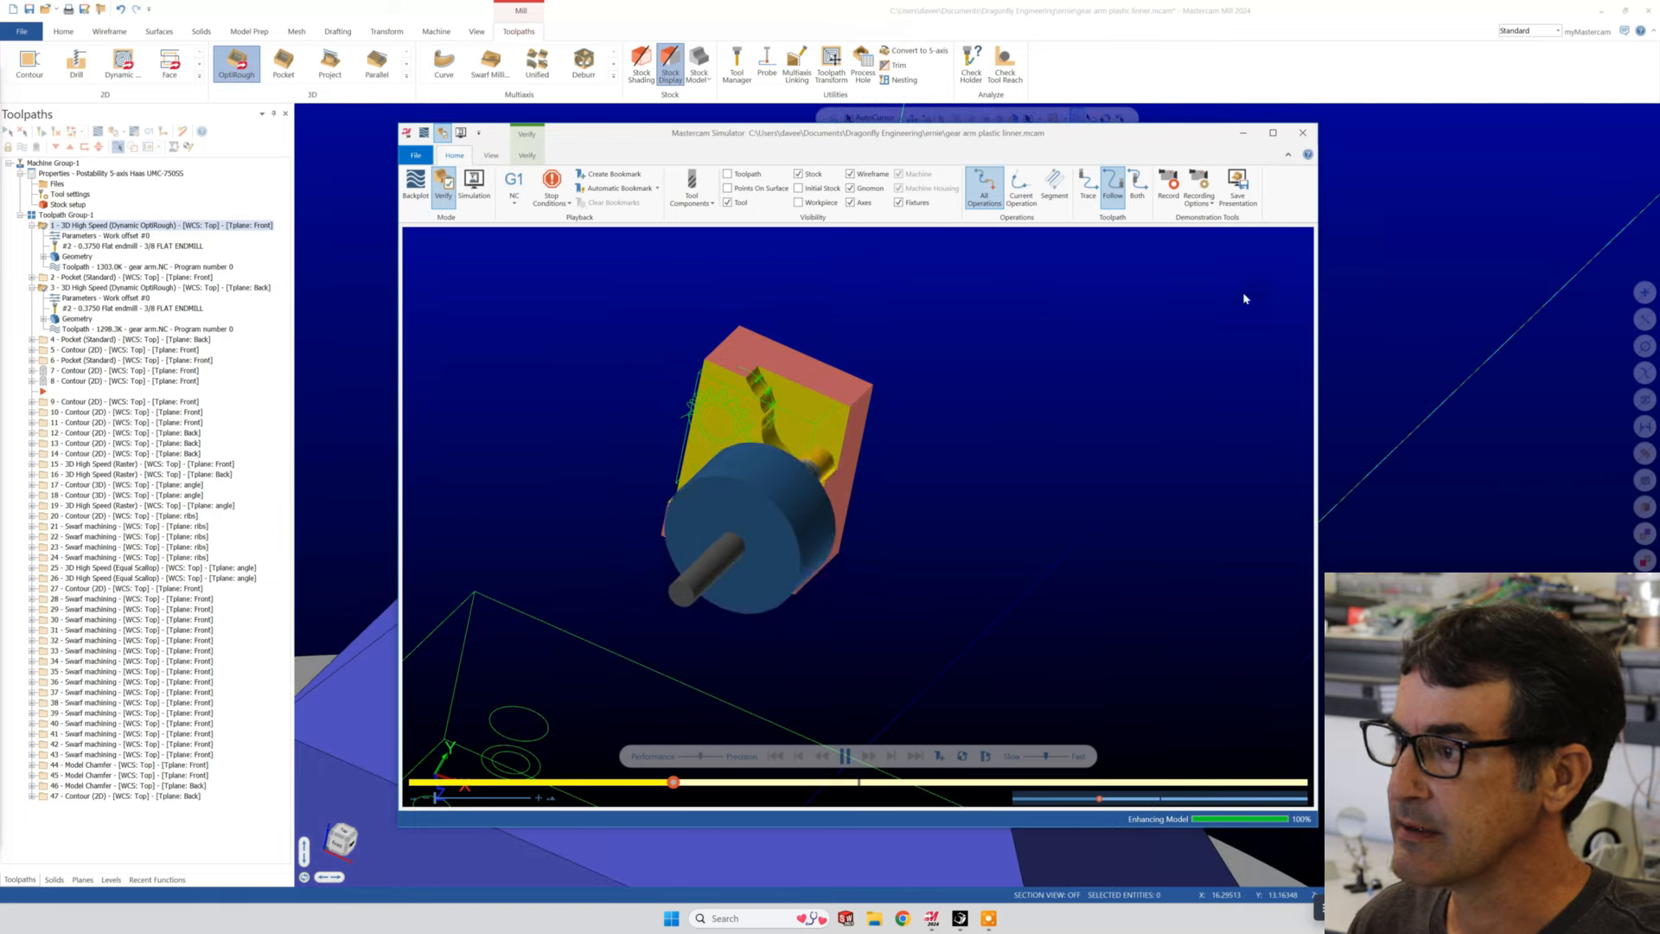
mouse_move(1019, 435)
middle_mouse_down()
mouse_move(986, 425)
mouse_move(882, 474)
mouse_move(887, 488)
middle_mouse_up()
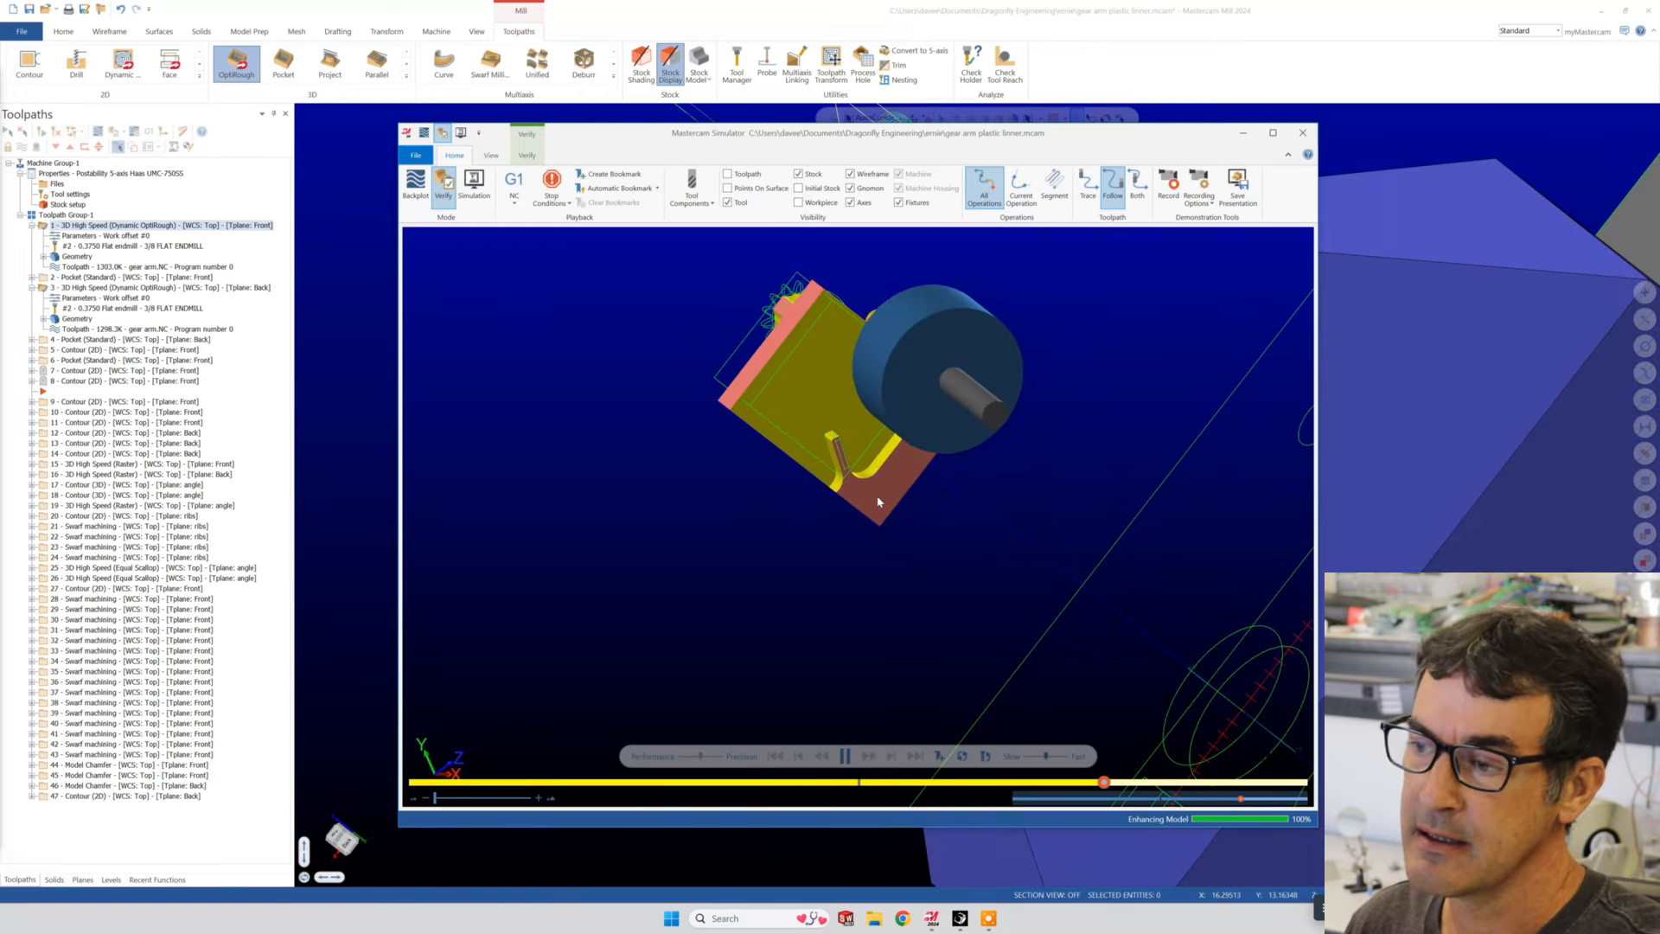
middle_click_drag(900, 519, 916, 513)
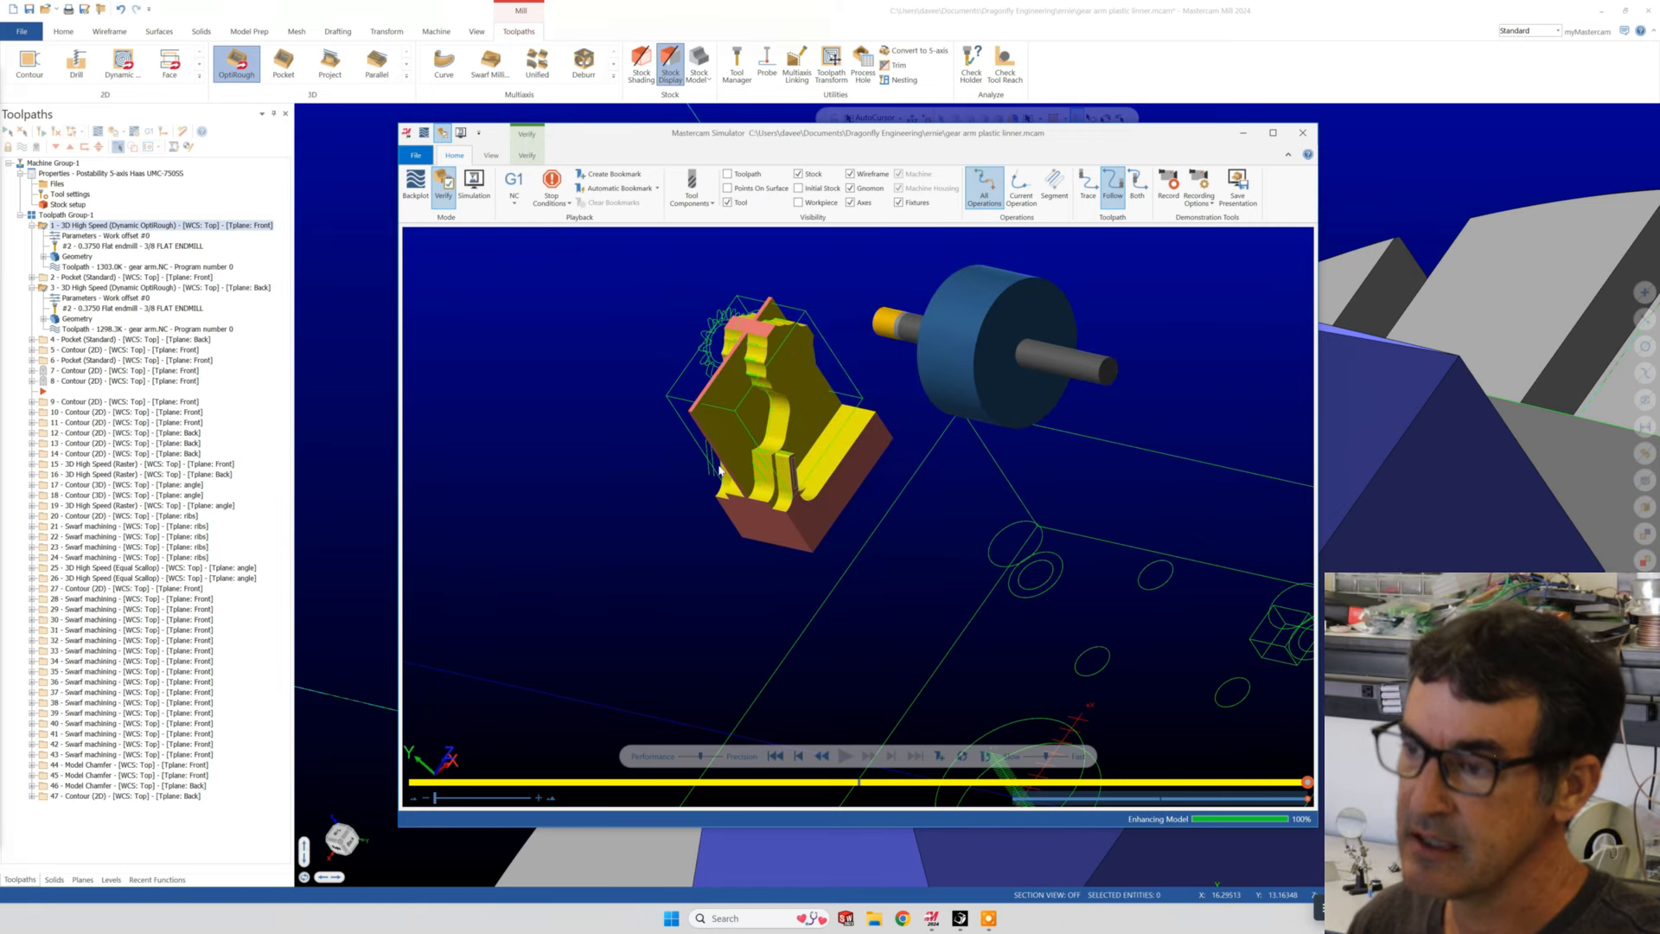
mouse_move(720, 469)
middle_mouse_down()
mouse_move(800, 430)
mouse_move(754, 464)
mouse_move(730, 451)
middle_mouse_up()
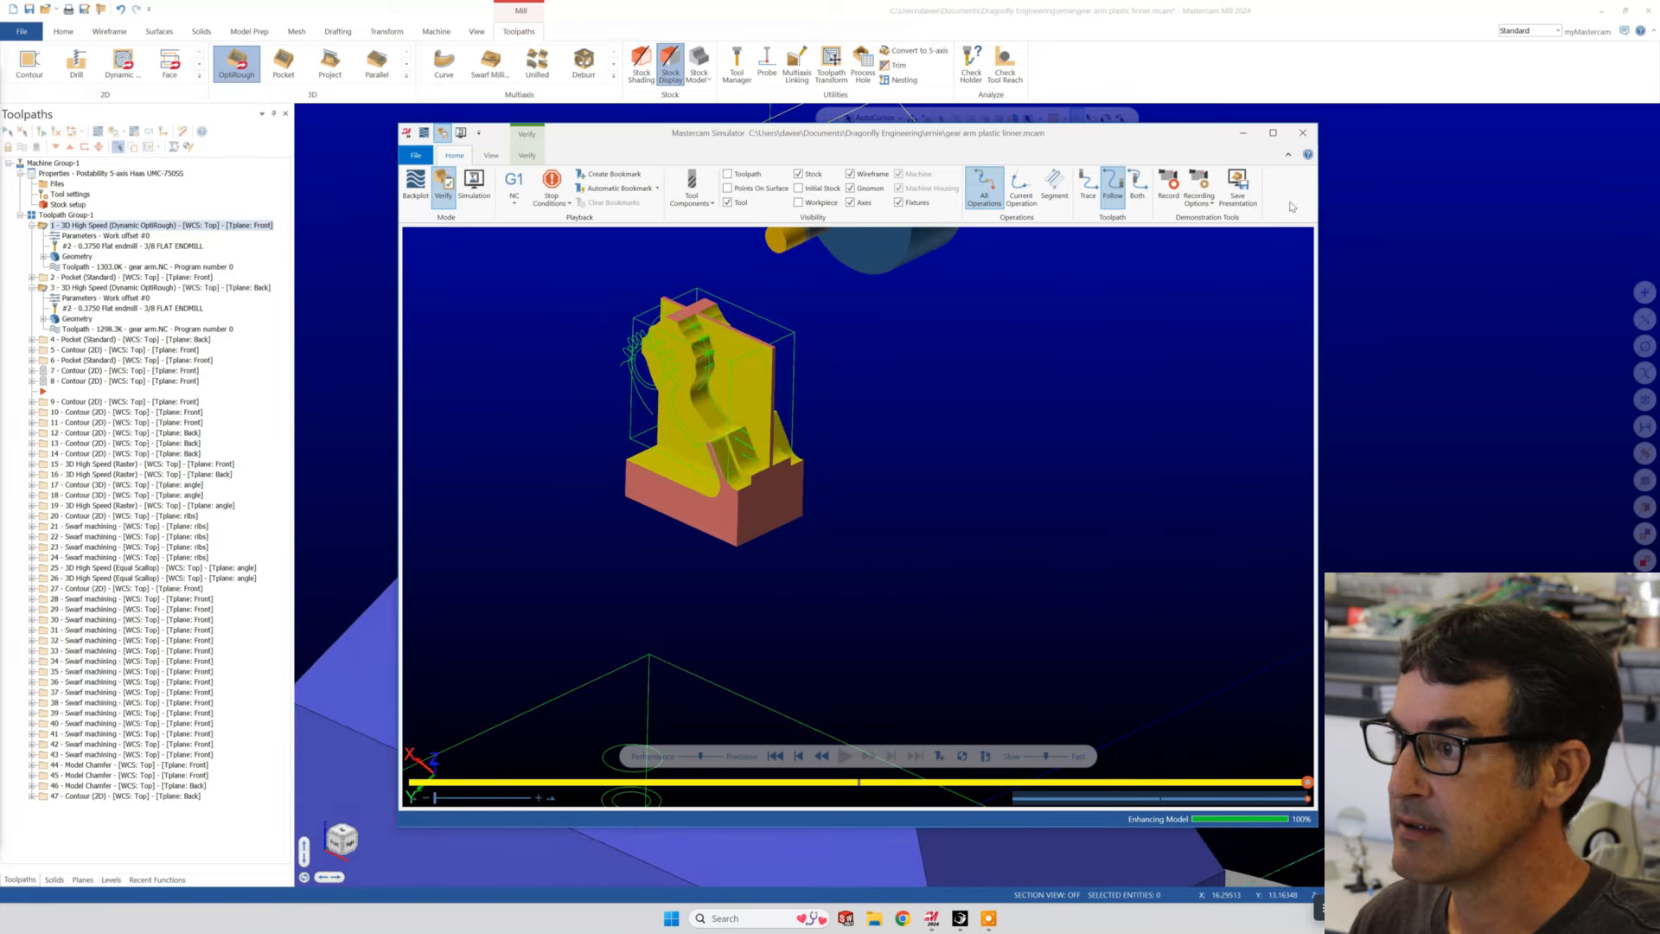
left_click(1302, 134)
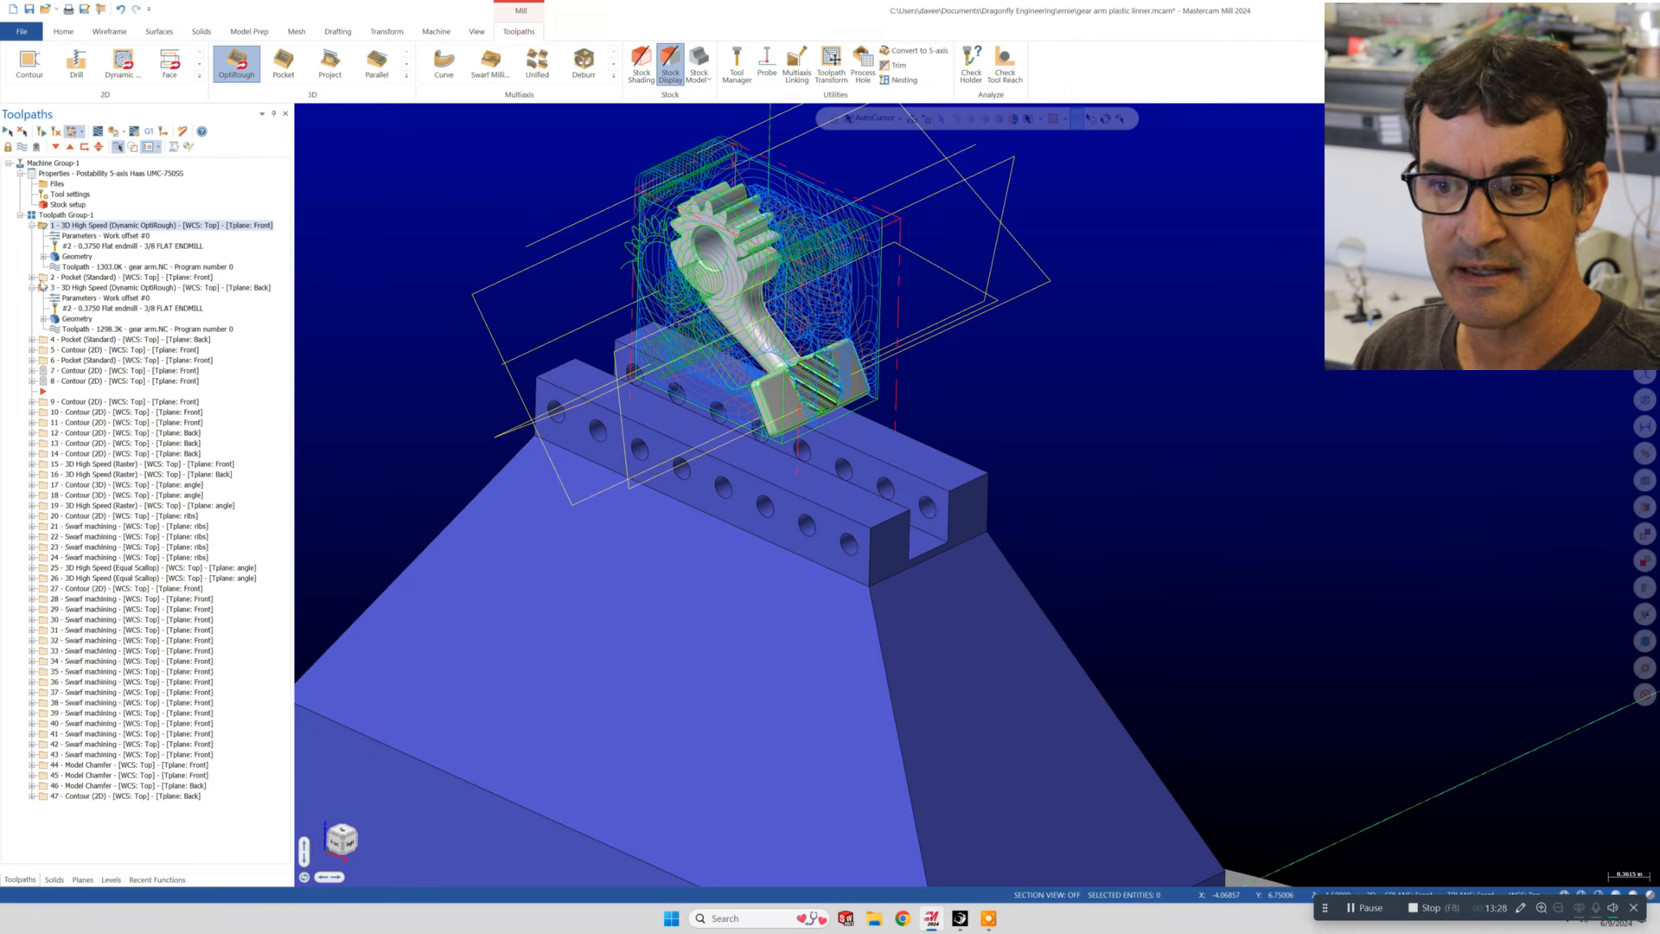
- Open the parameters of operation 2, the front Pocket toolpath, and review its linking parameters beside the part
left_click(31, 278)
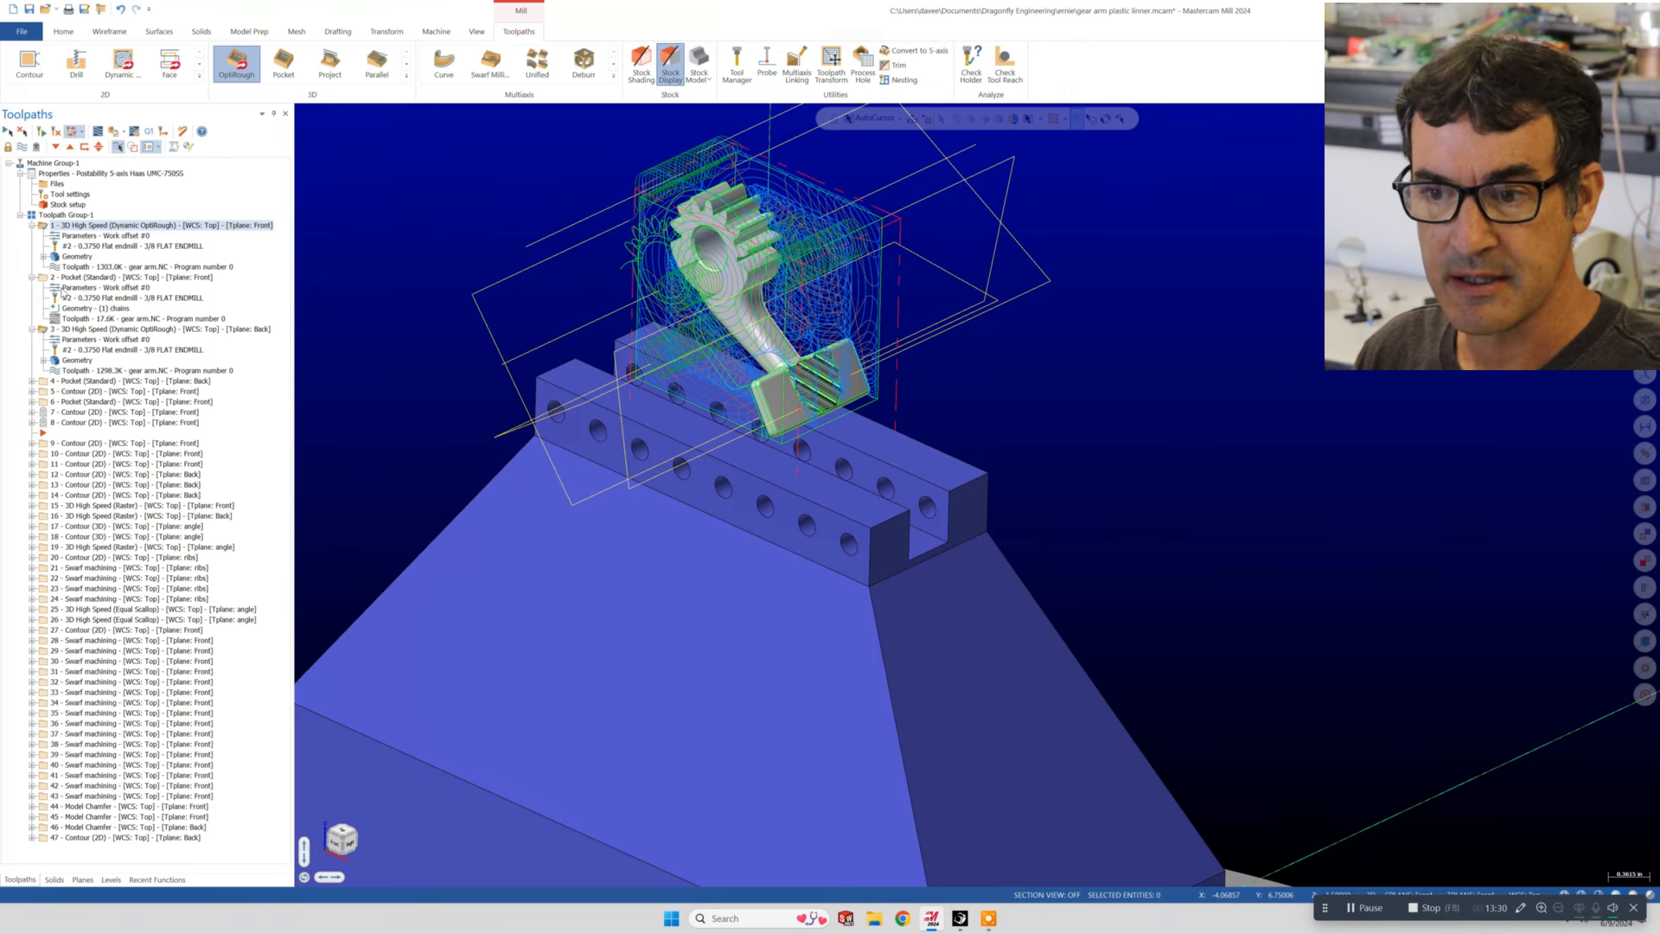
left_click(62, 288)
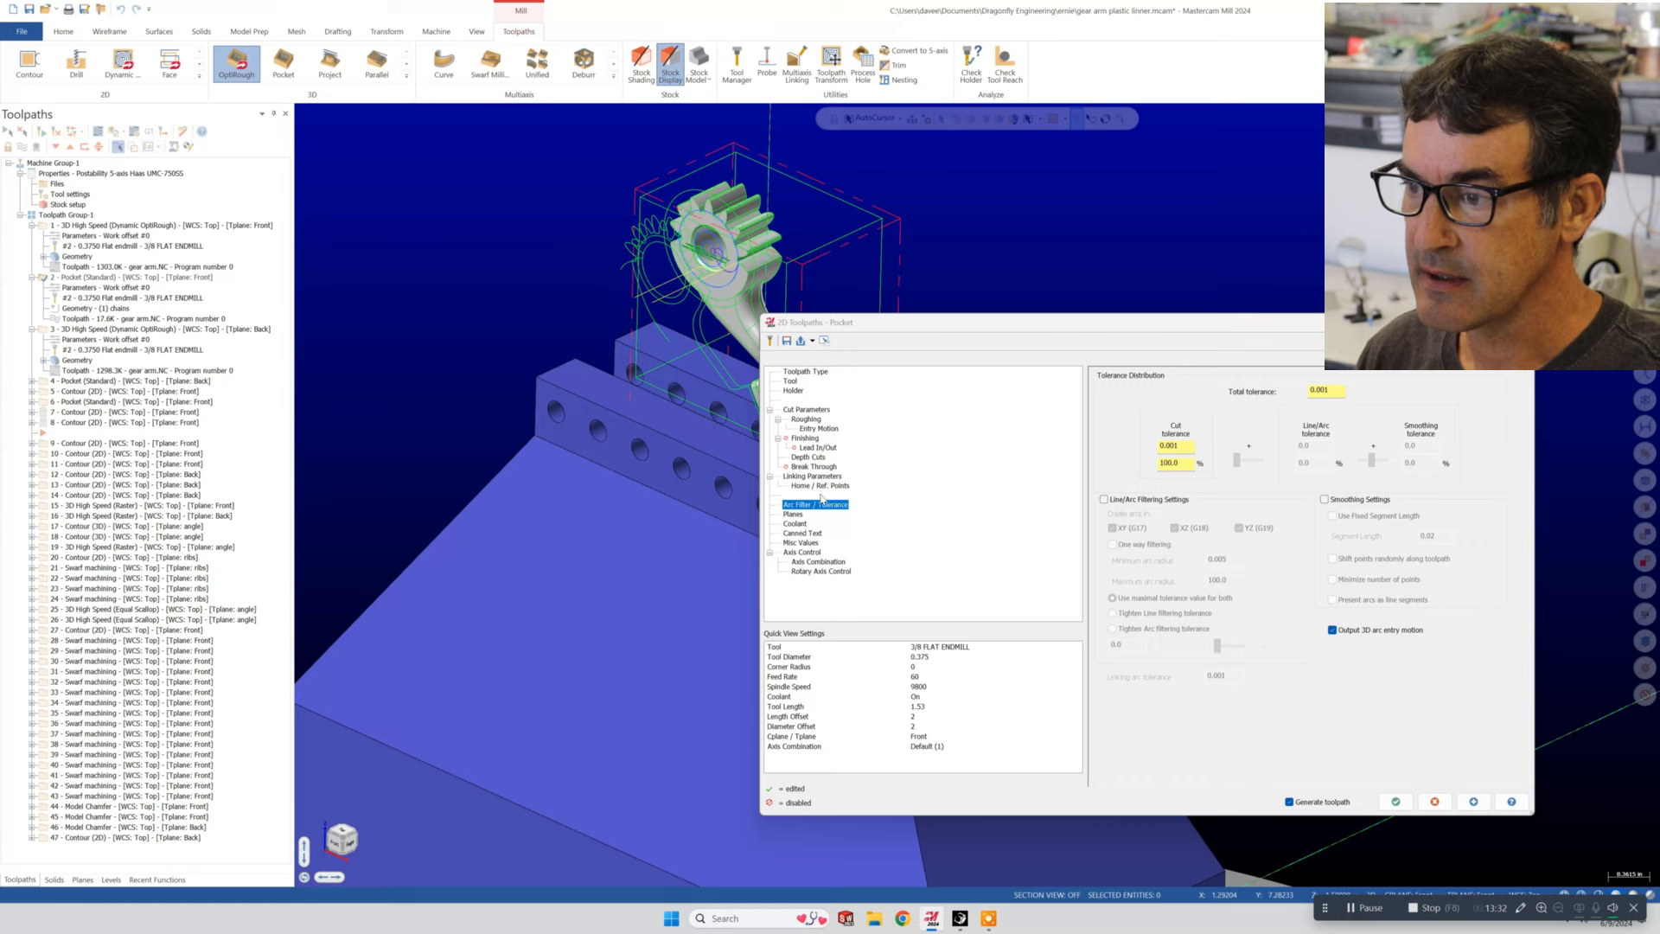
left_click(812, 477)
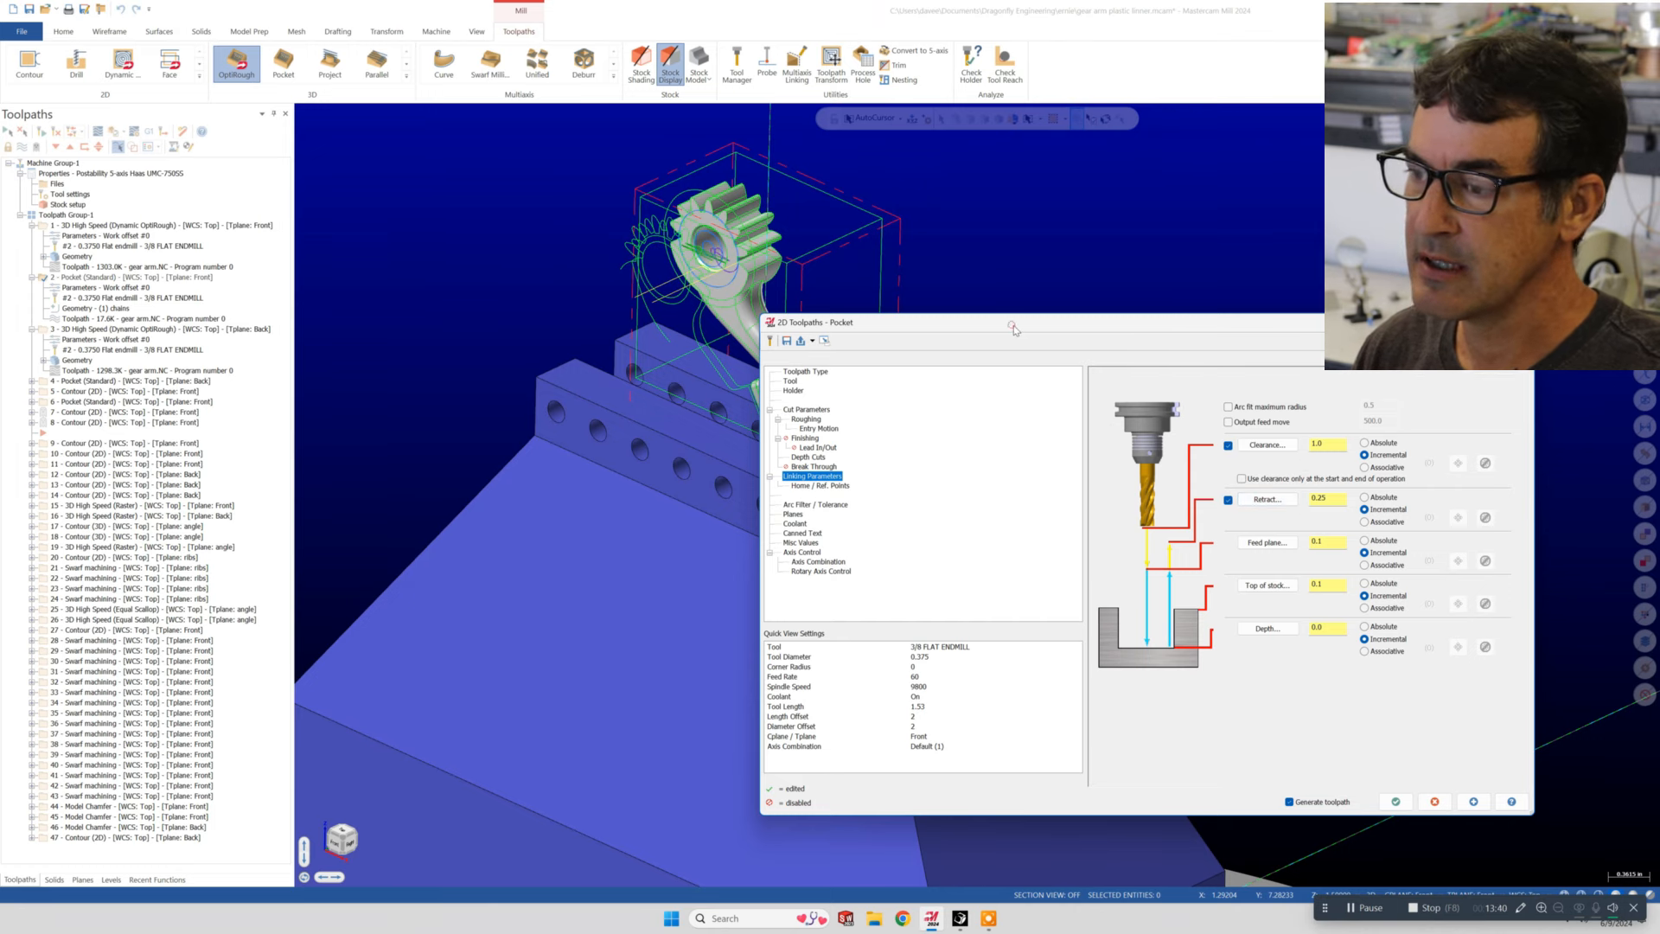
left_click_drag(1014, 330, 1079, 378)
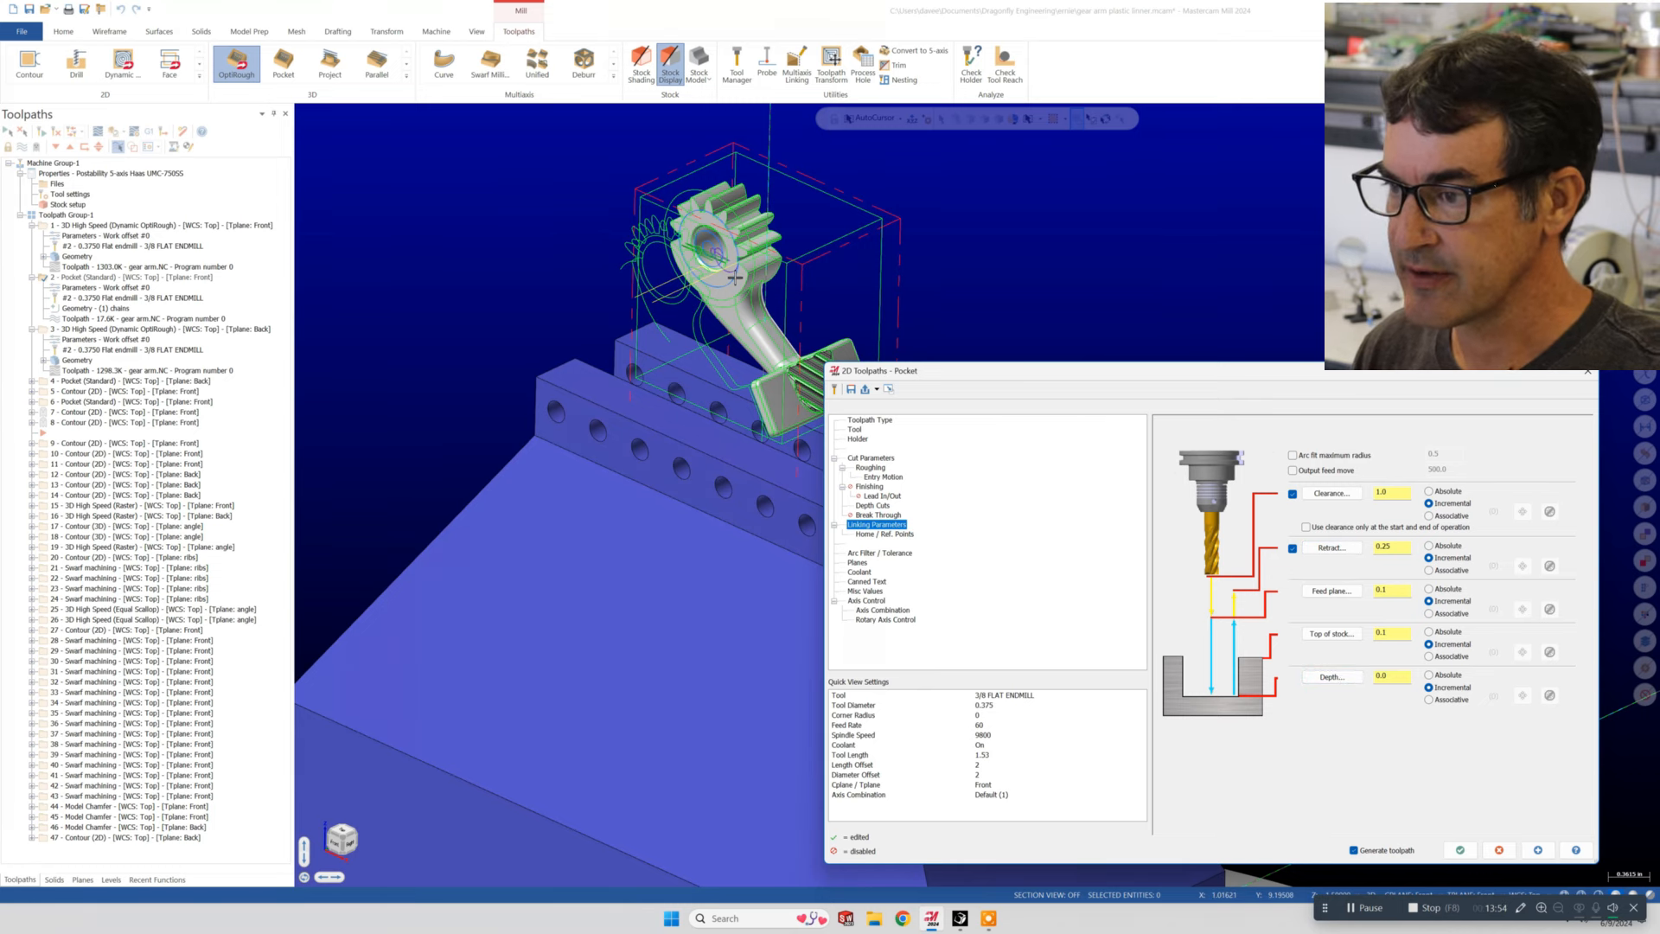
- Inspect Chain 1 of the pocket's chain geometry on the gear's front face, keeping the chain selection
left_click(875, 421)
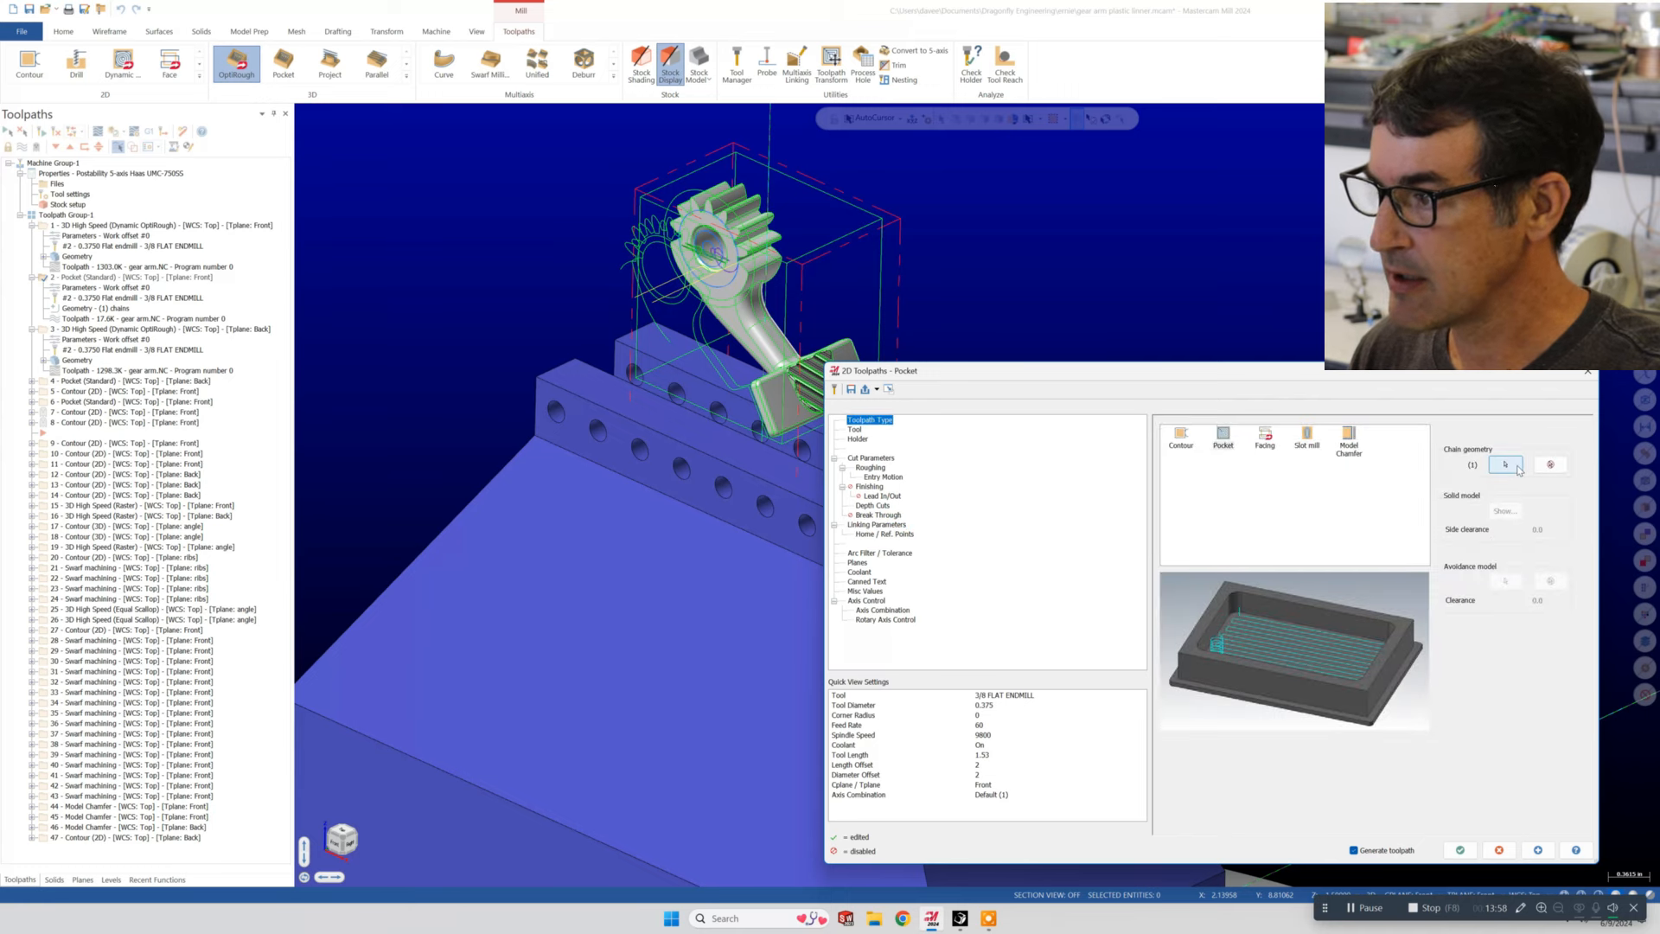
left_click(1506, 464)
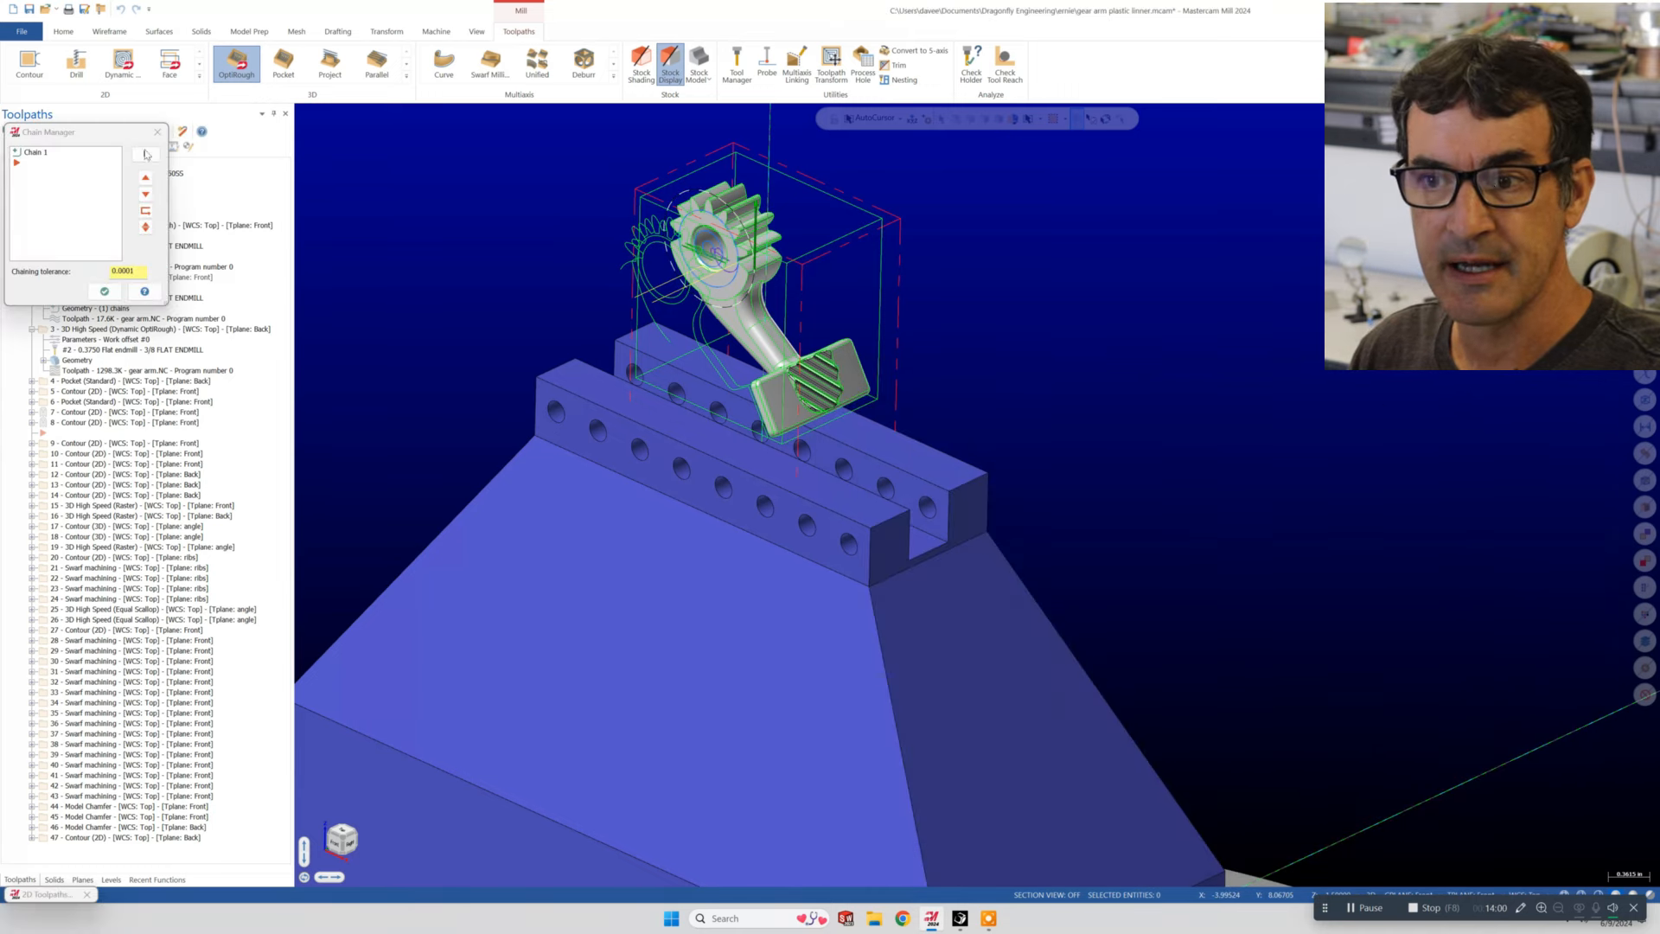
left_click(38, 156)
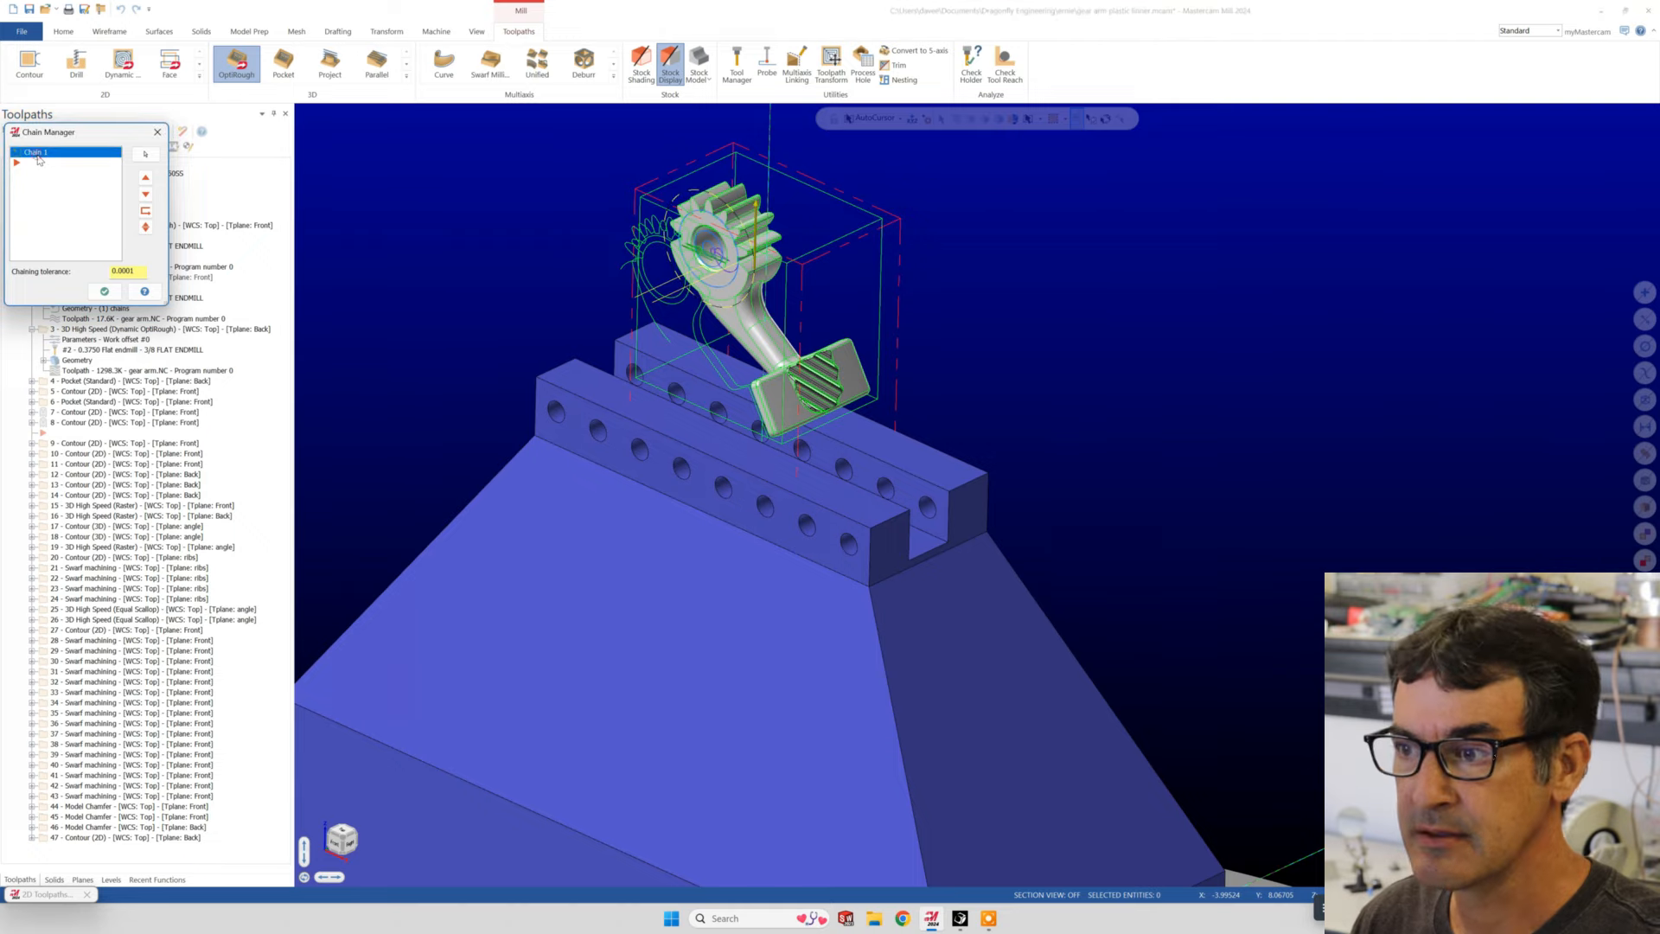
scroll(544, 212, "up", 4)
scroll(748, 192, "up", 4)
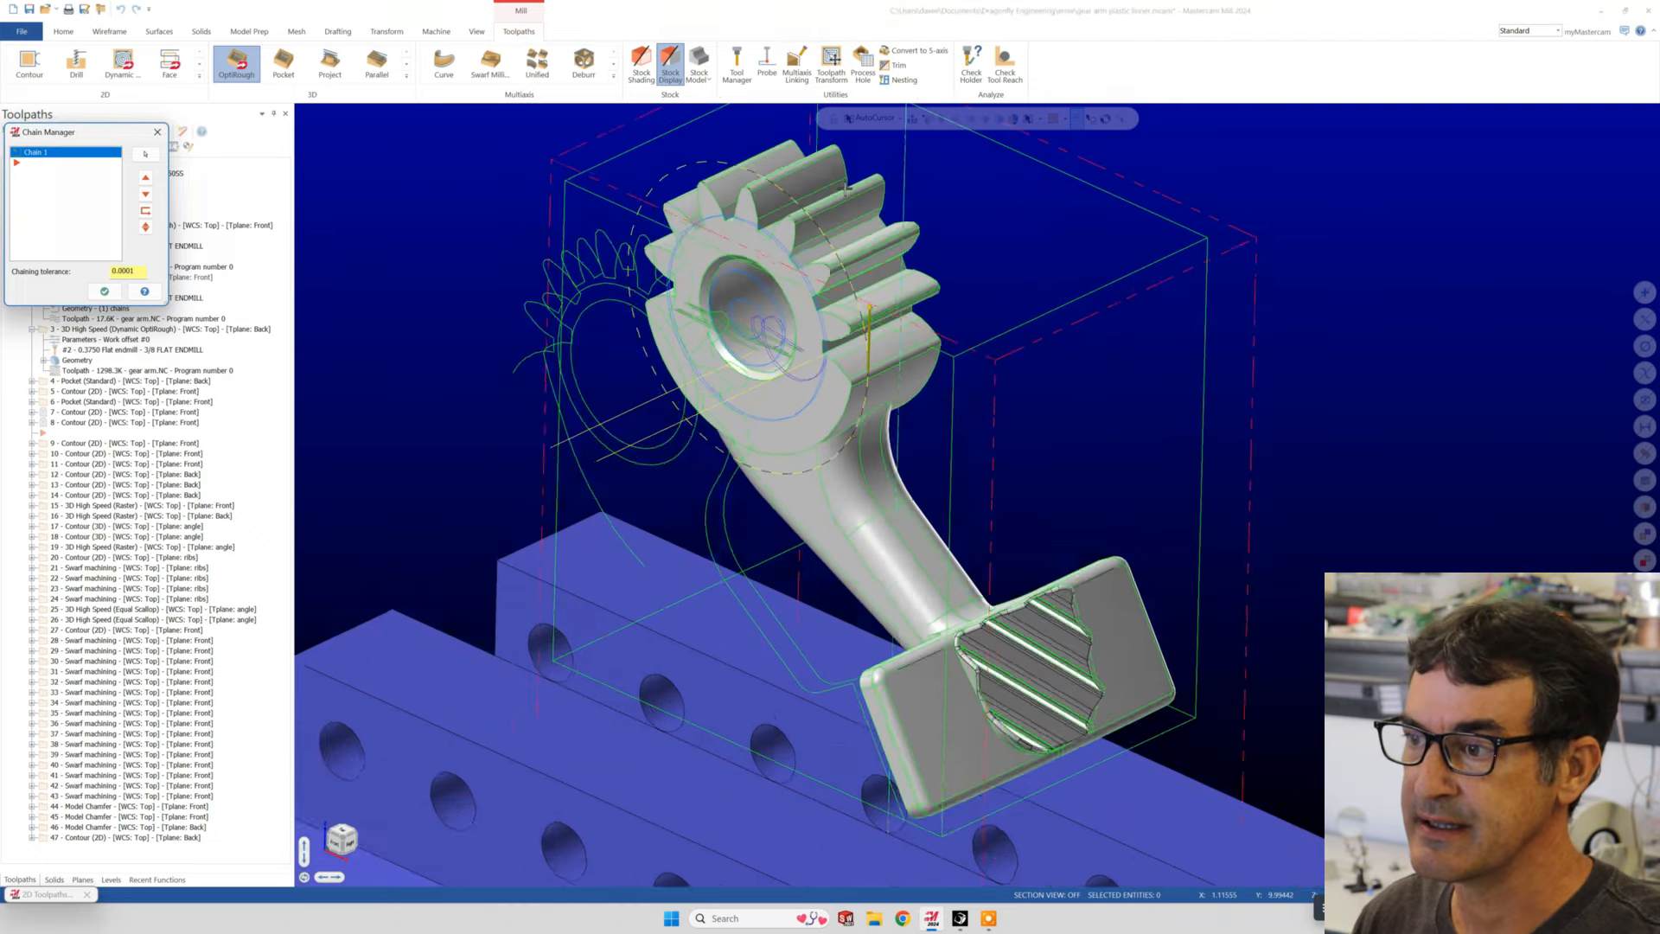
middle_click_drag(748, 194, 823, 355)
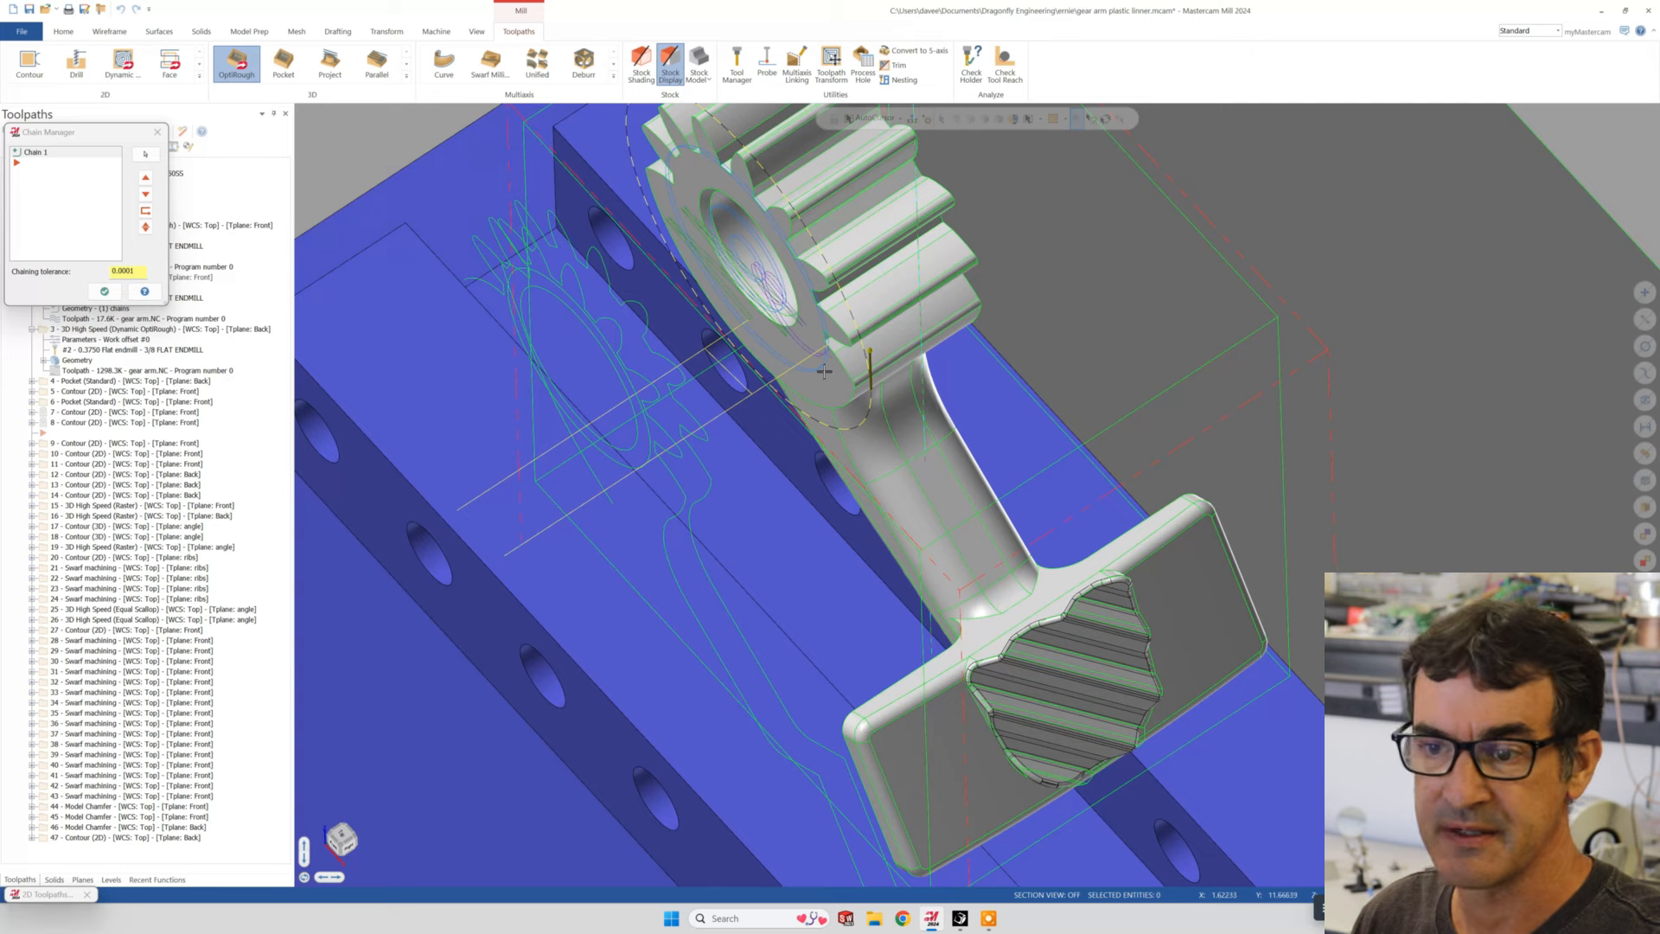
left_click(102, 292)
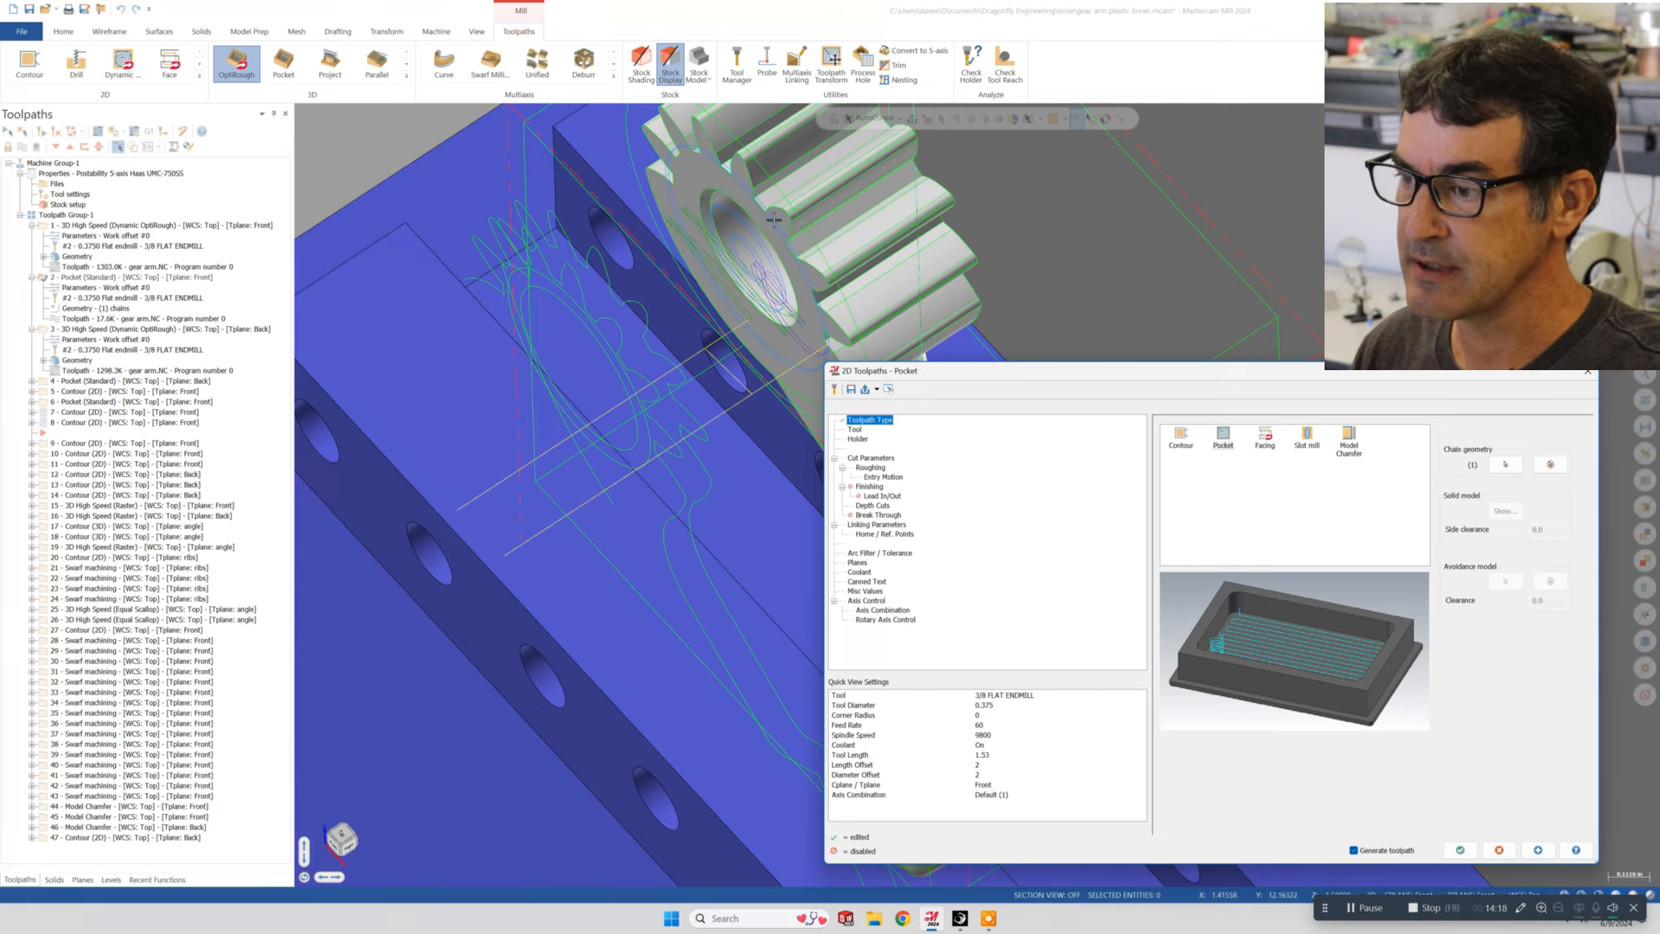
- Review the front pocket operation's linking parameters, cut parameters, finishing and roughing settings
double_click(858, 525)
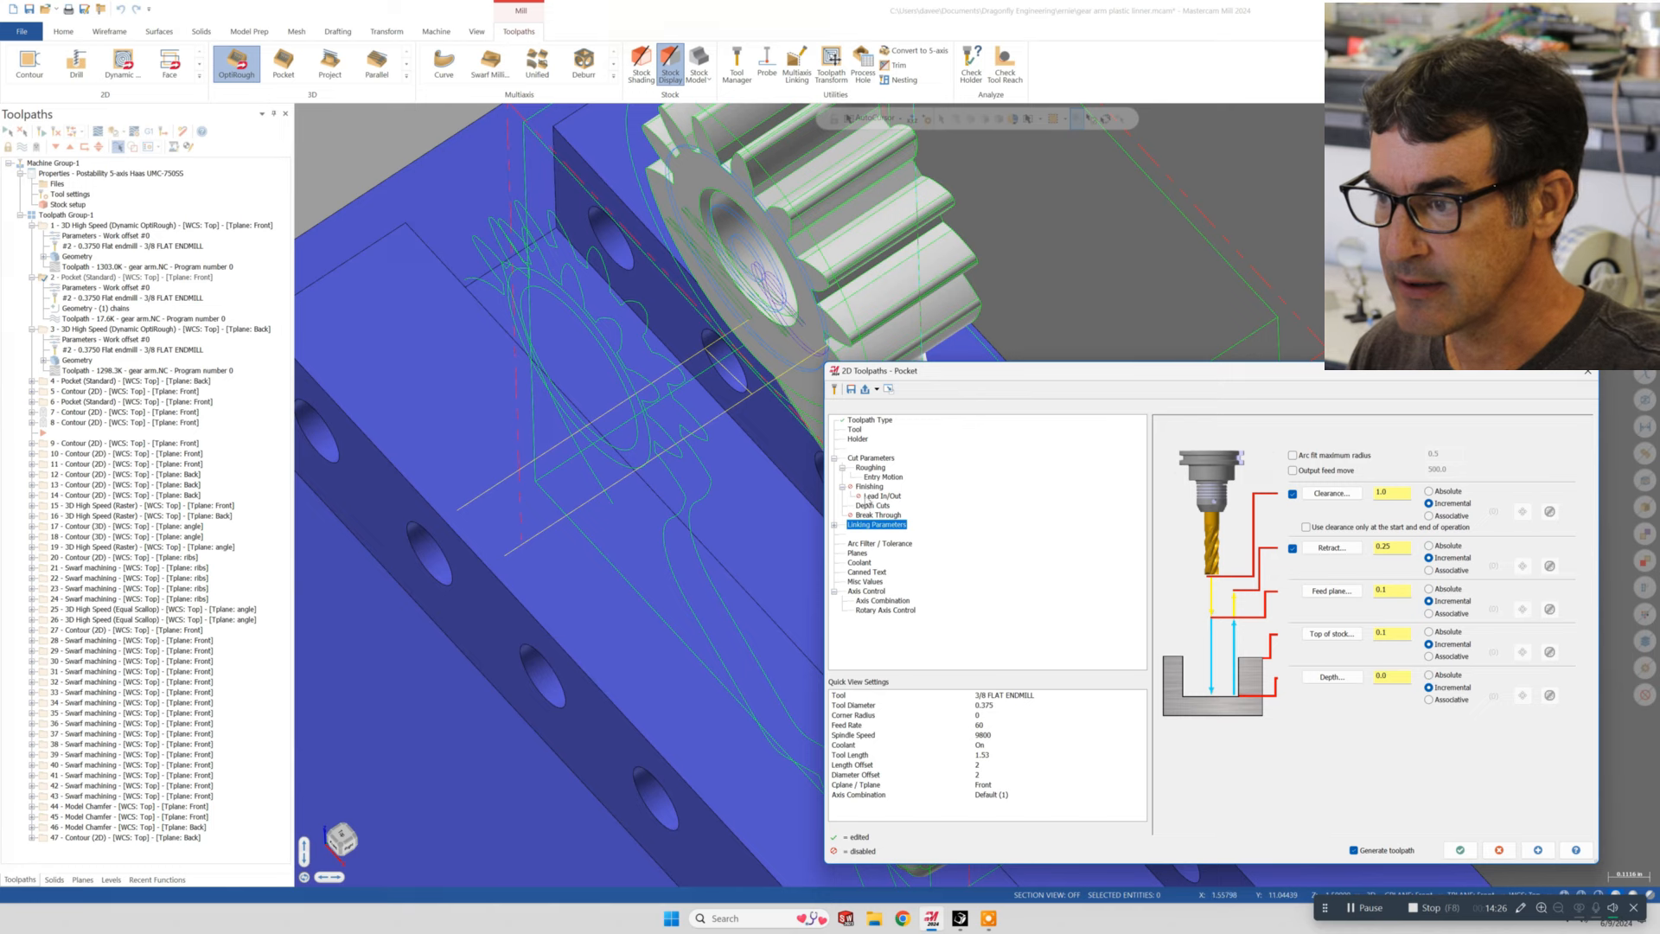
left_click(873, 458)
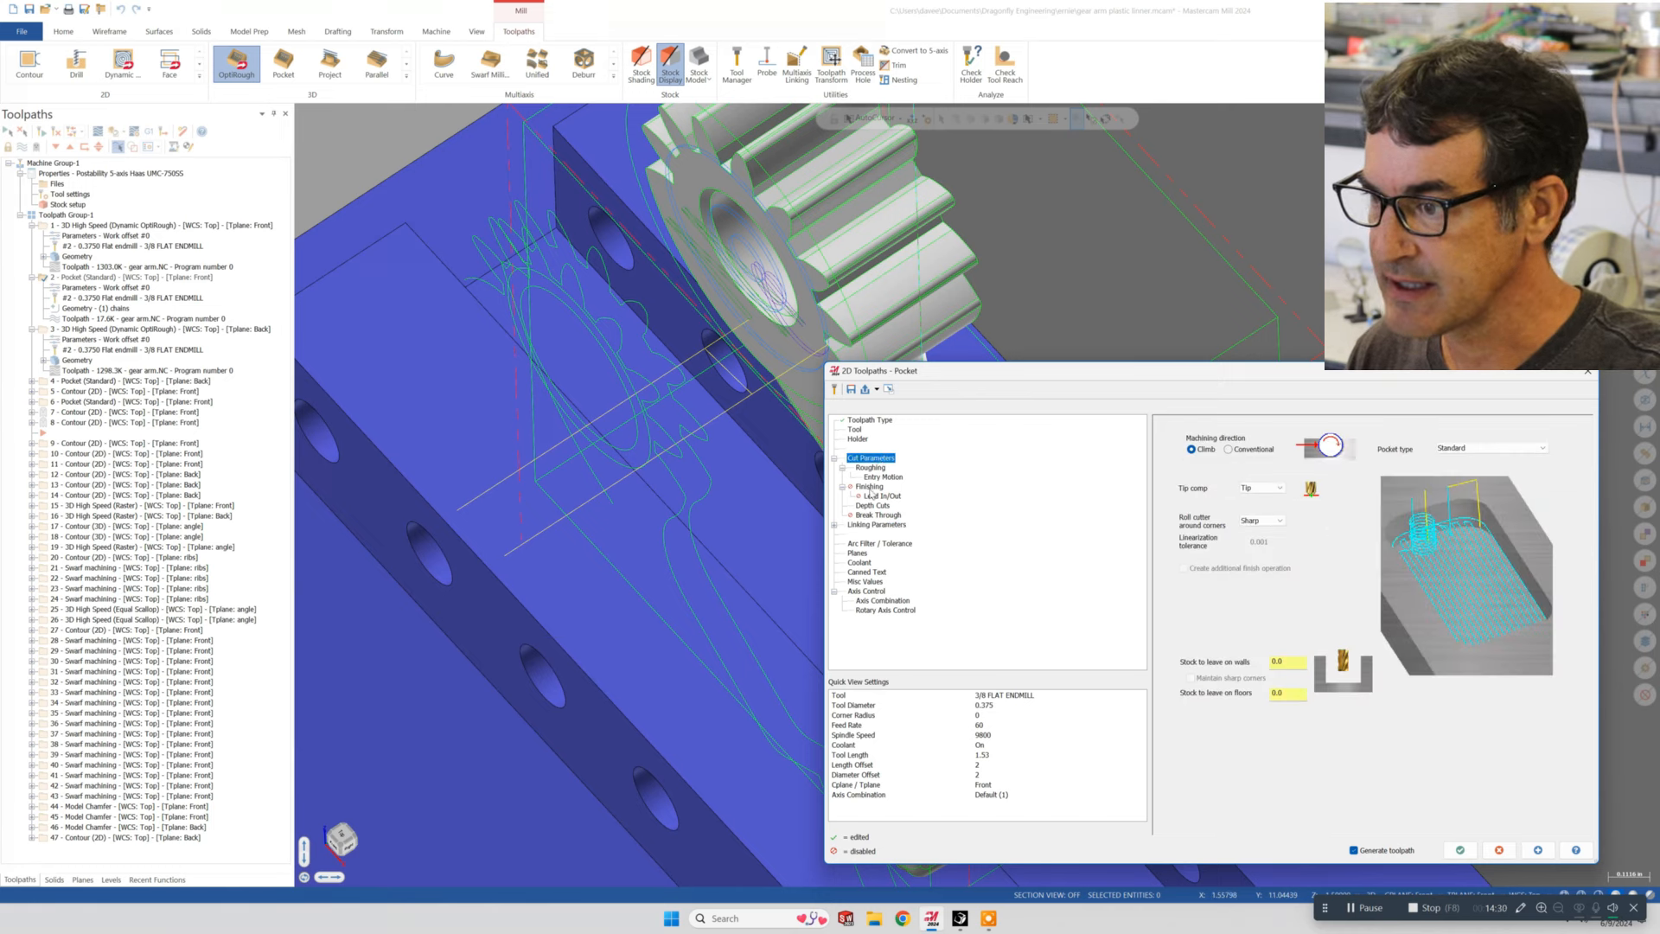
left_click(870, 488)
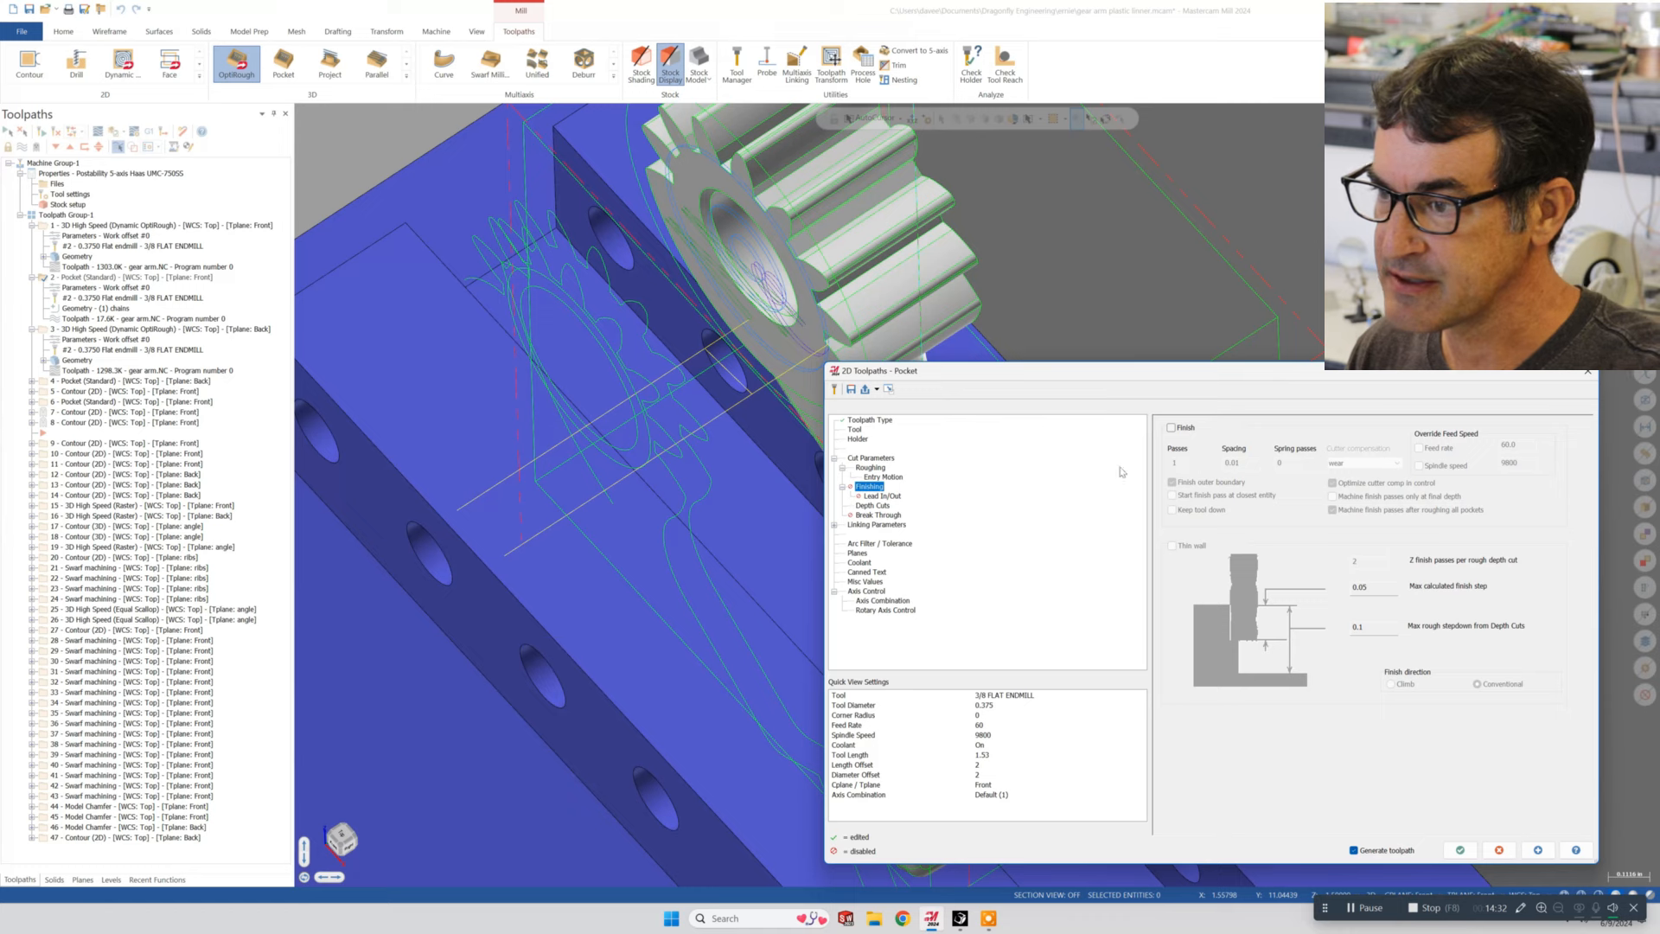
left_click(873, 458)
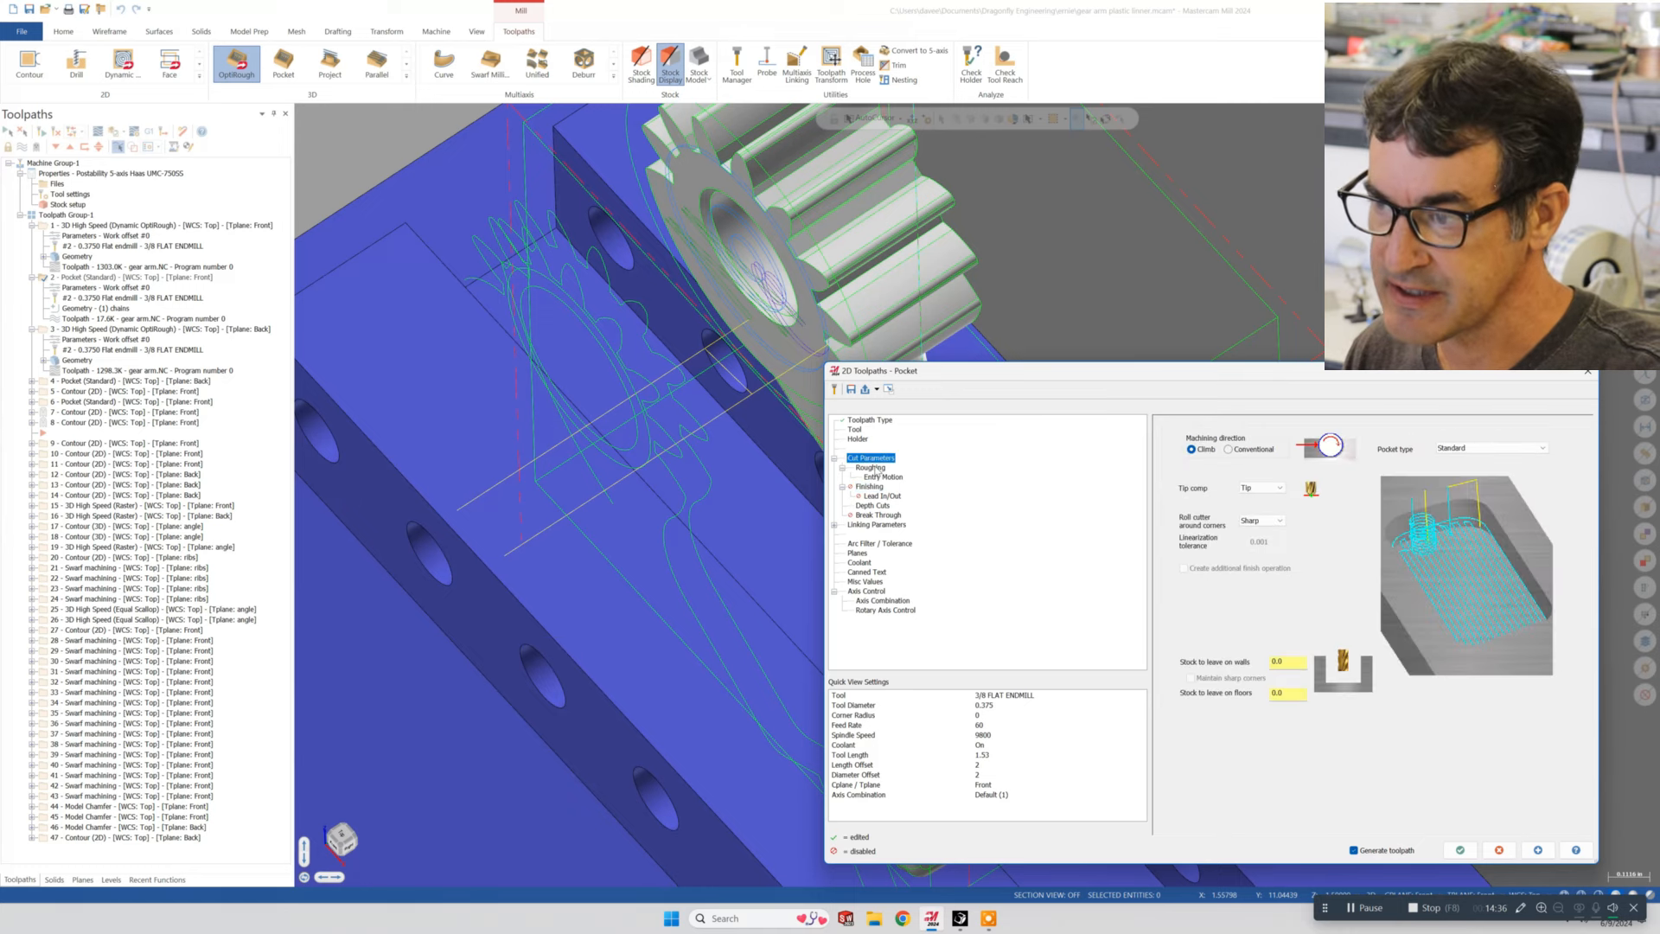
left_click(871, 468)
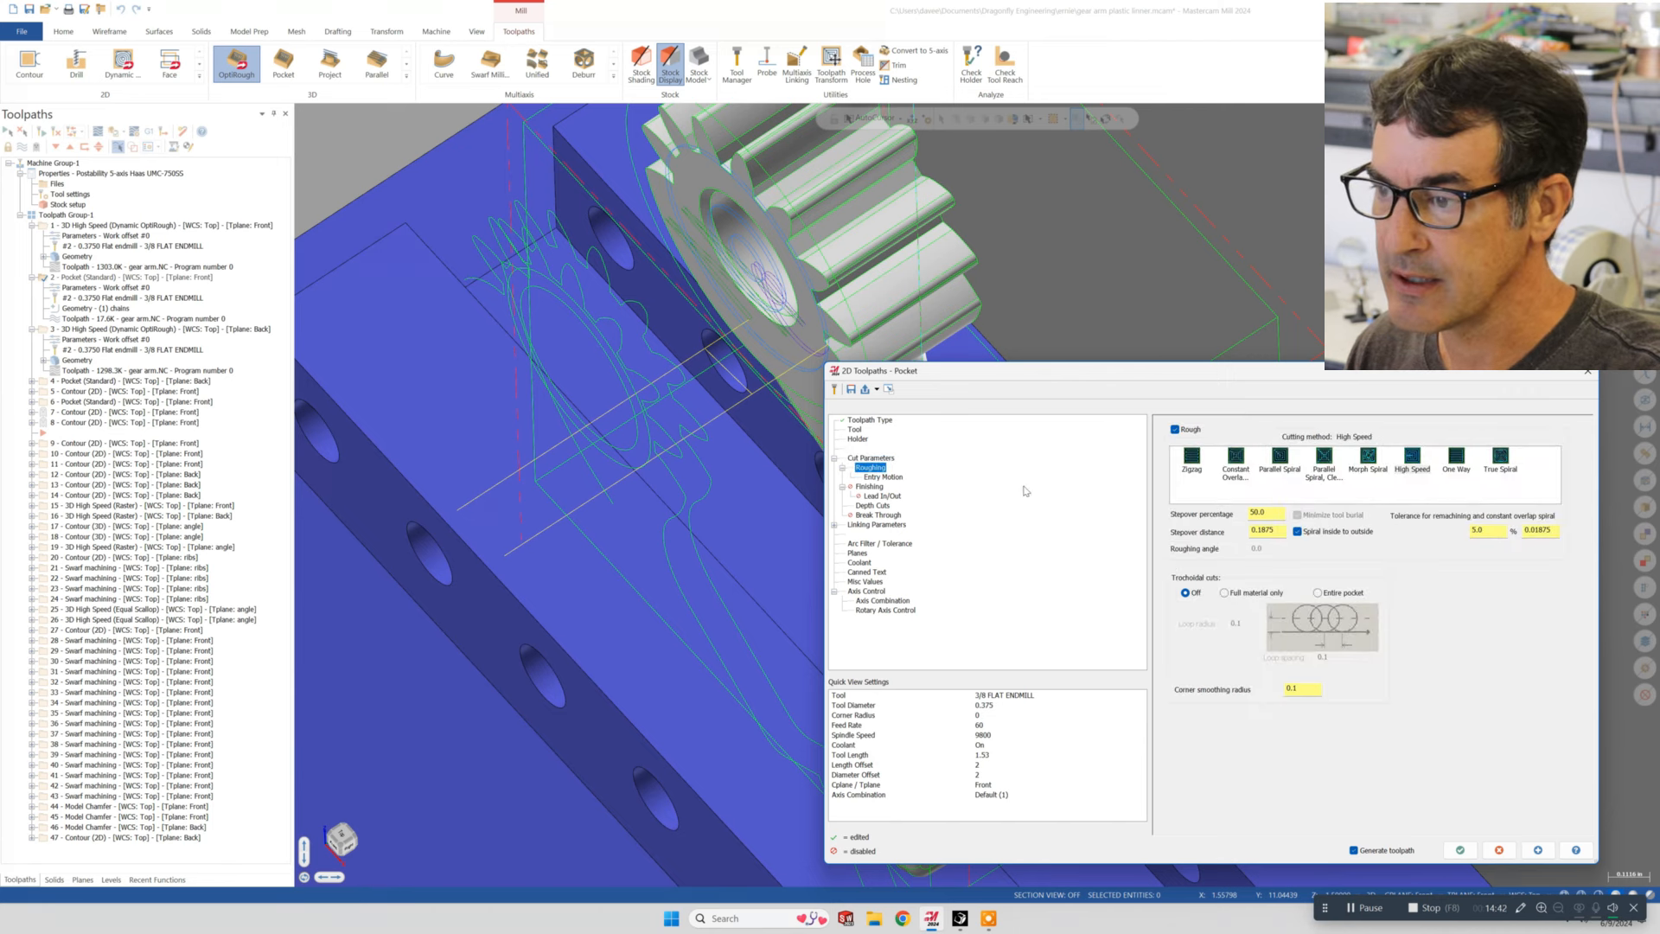
- Try enabling finish passes for the pocket with cutter compensation set to computer, and switch the finish passes back off
left_click(870, 488)
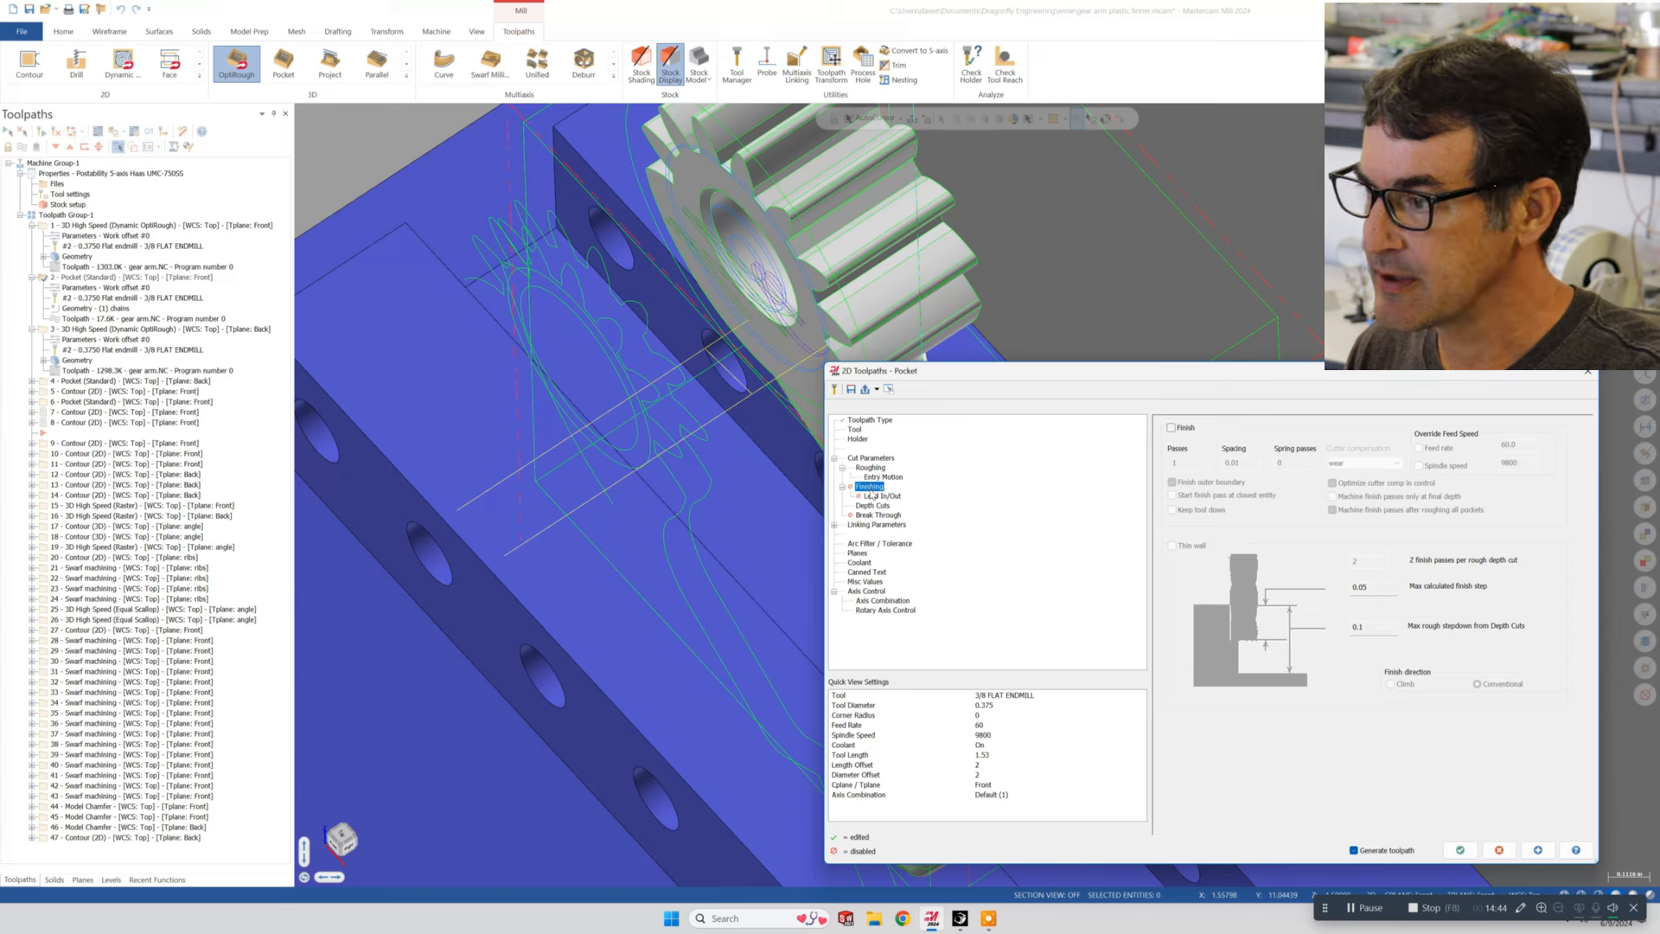
left_click(1171, 427)
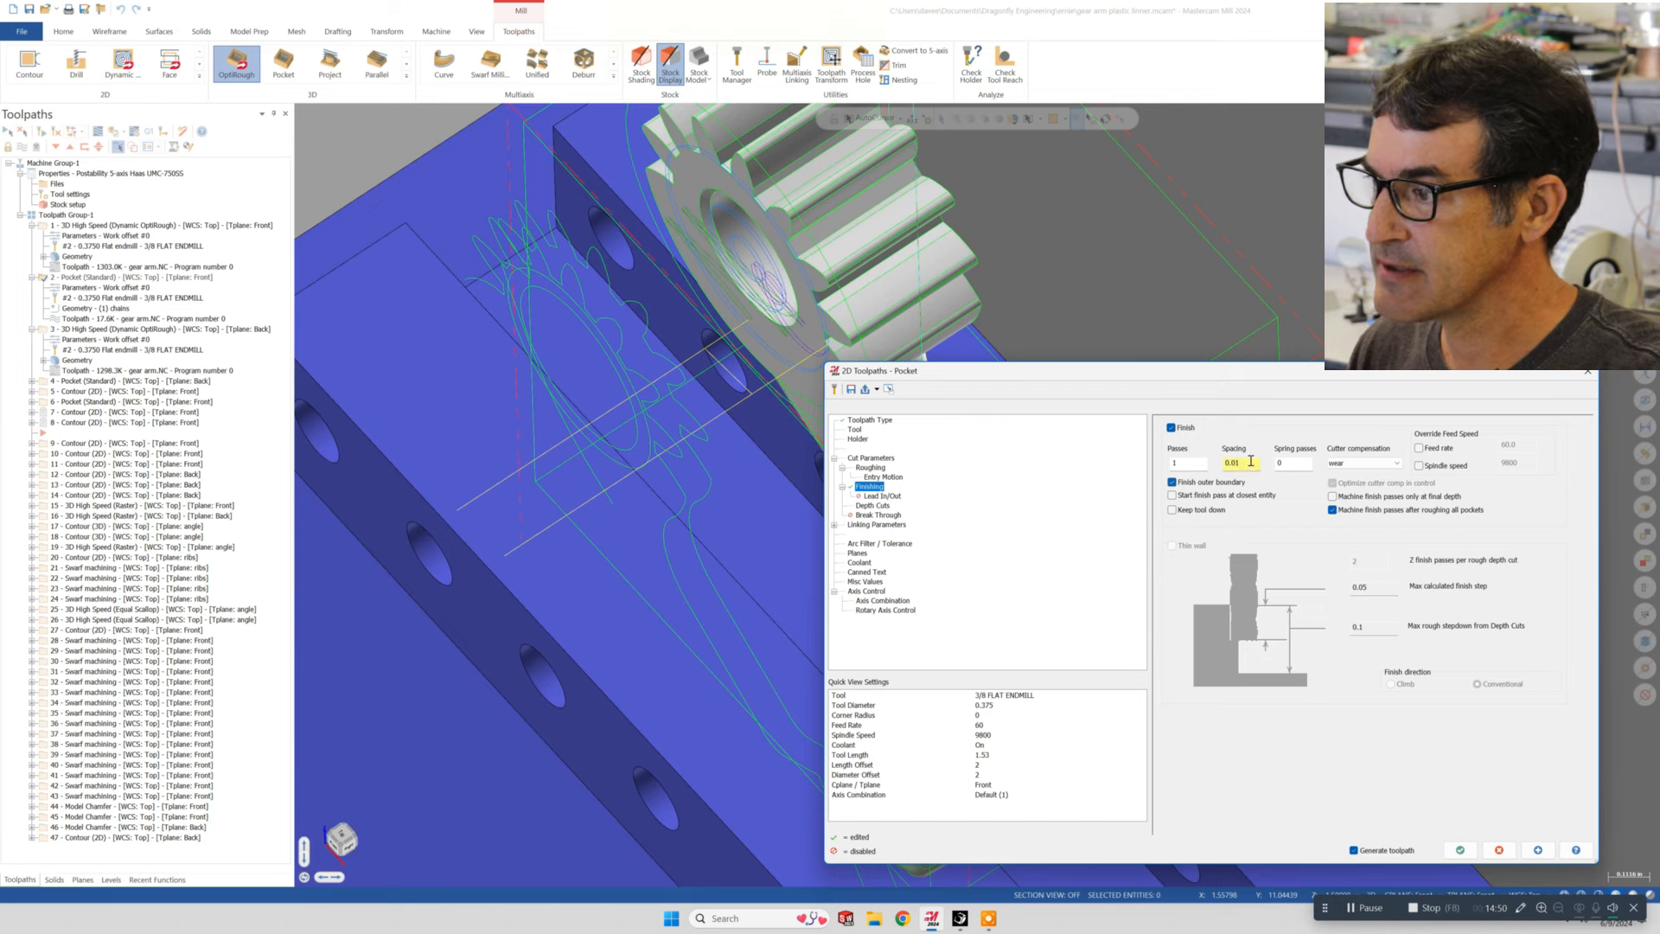
left_click(1373, 466)
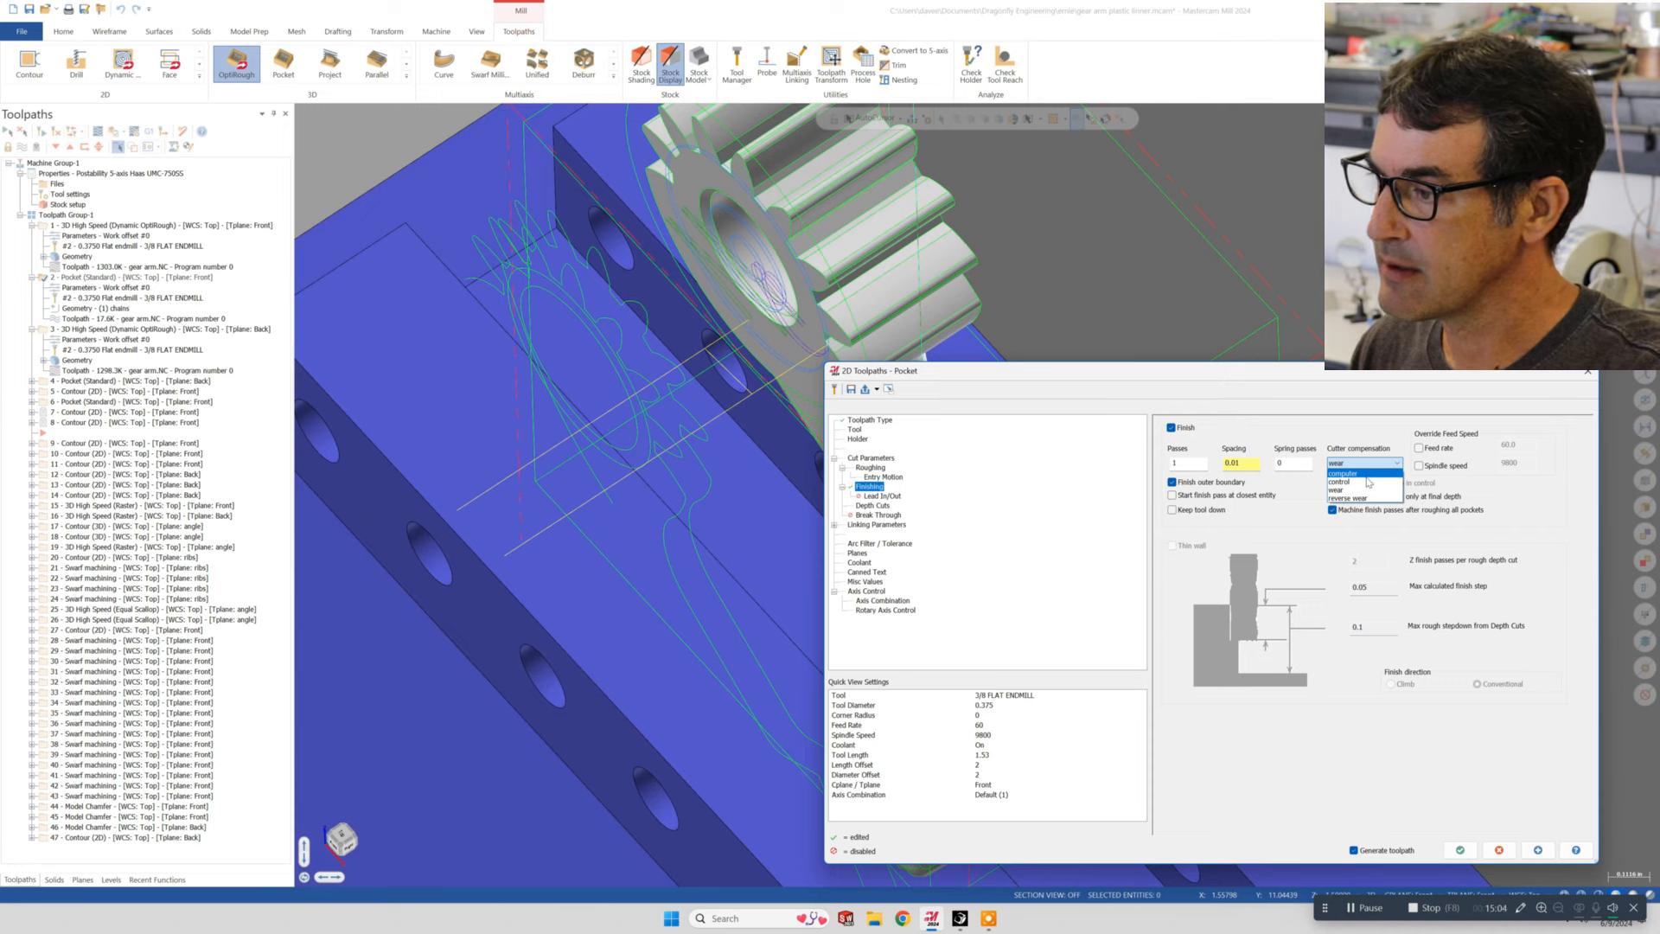
left_click(1367, 478)
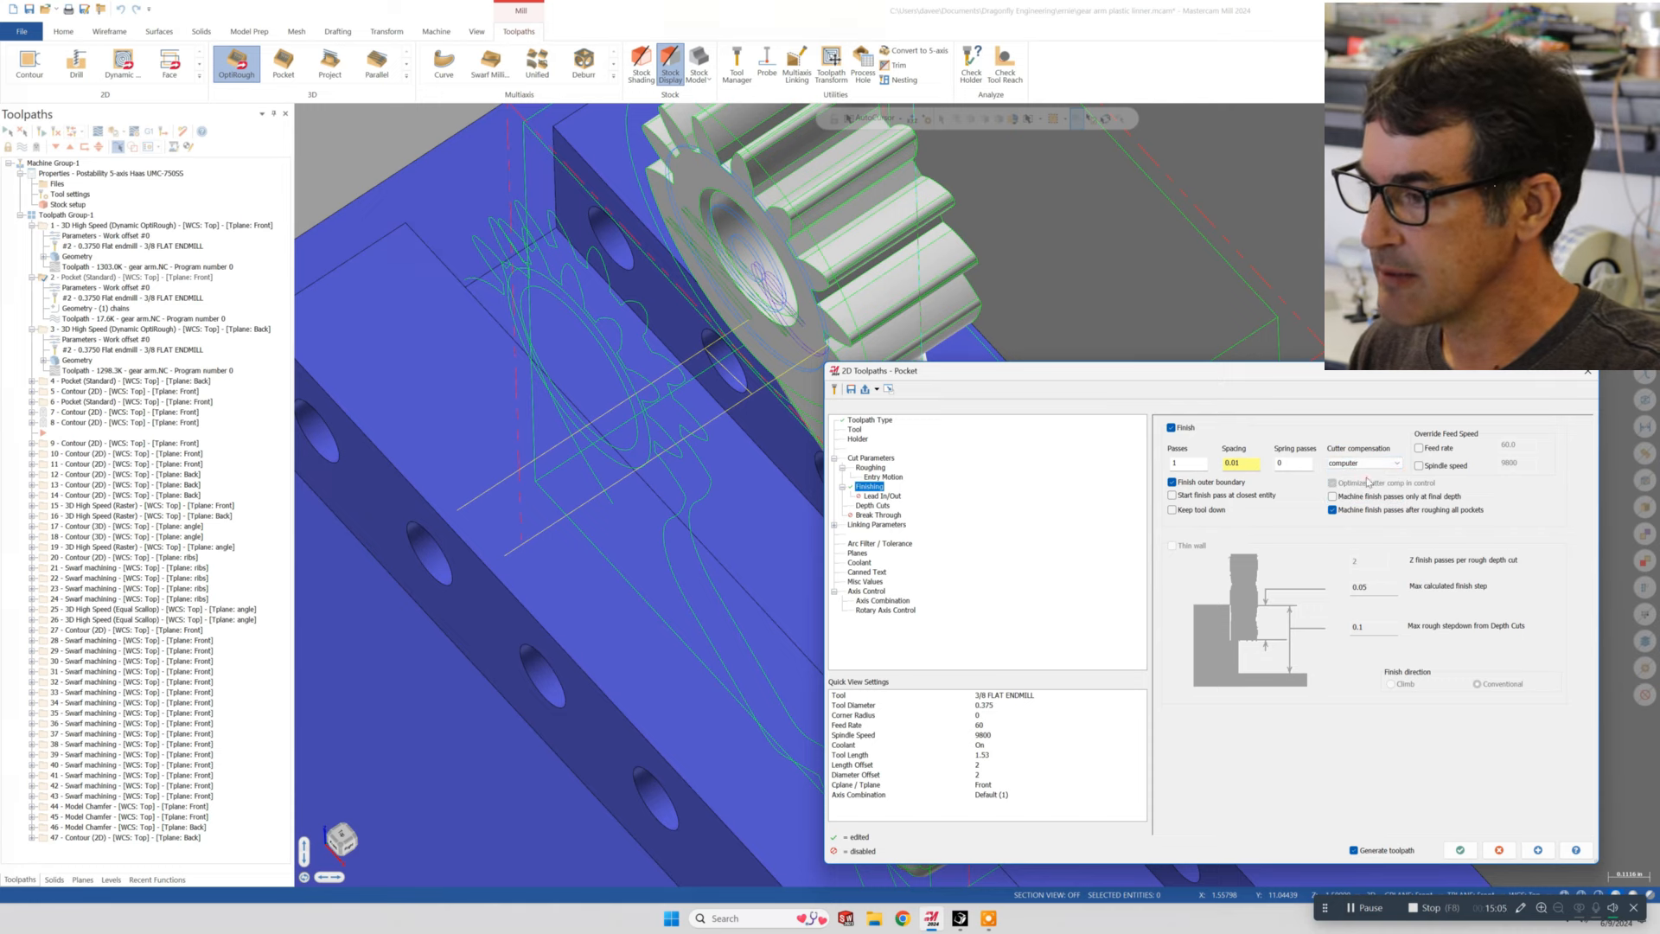
left_click(1170, 427)
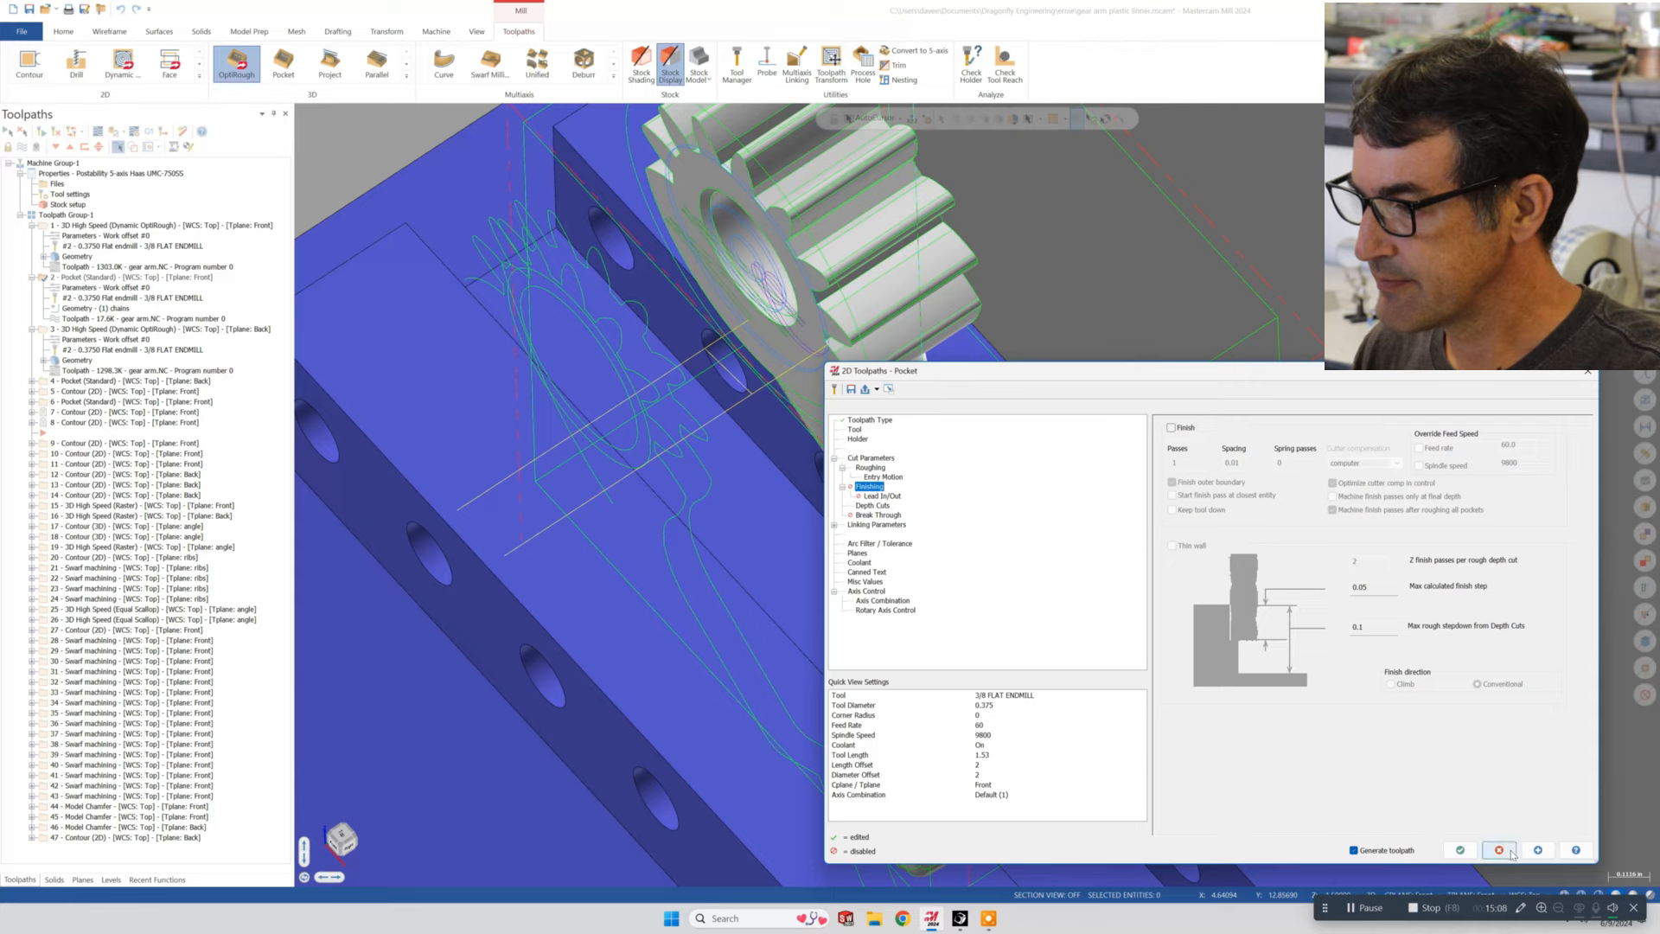
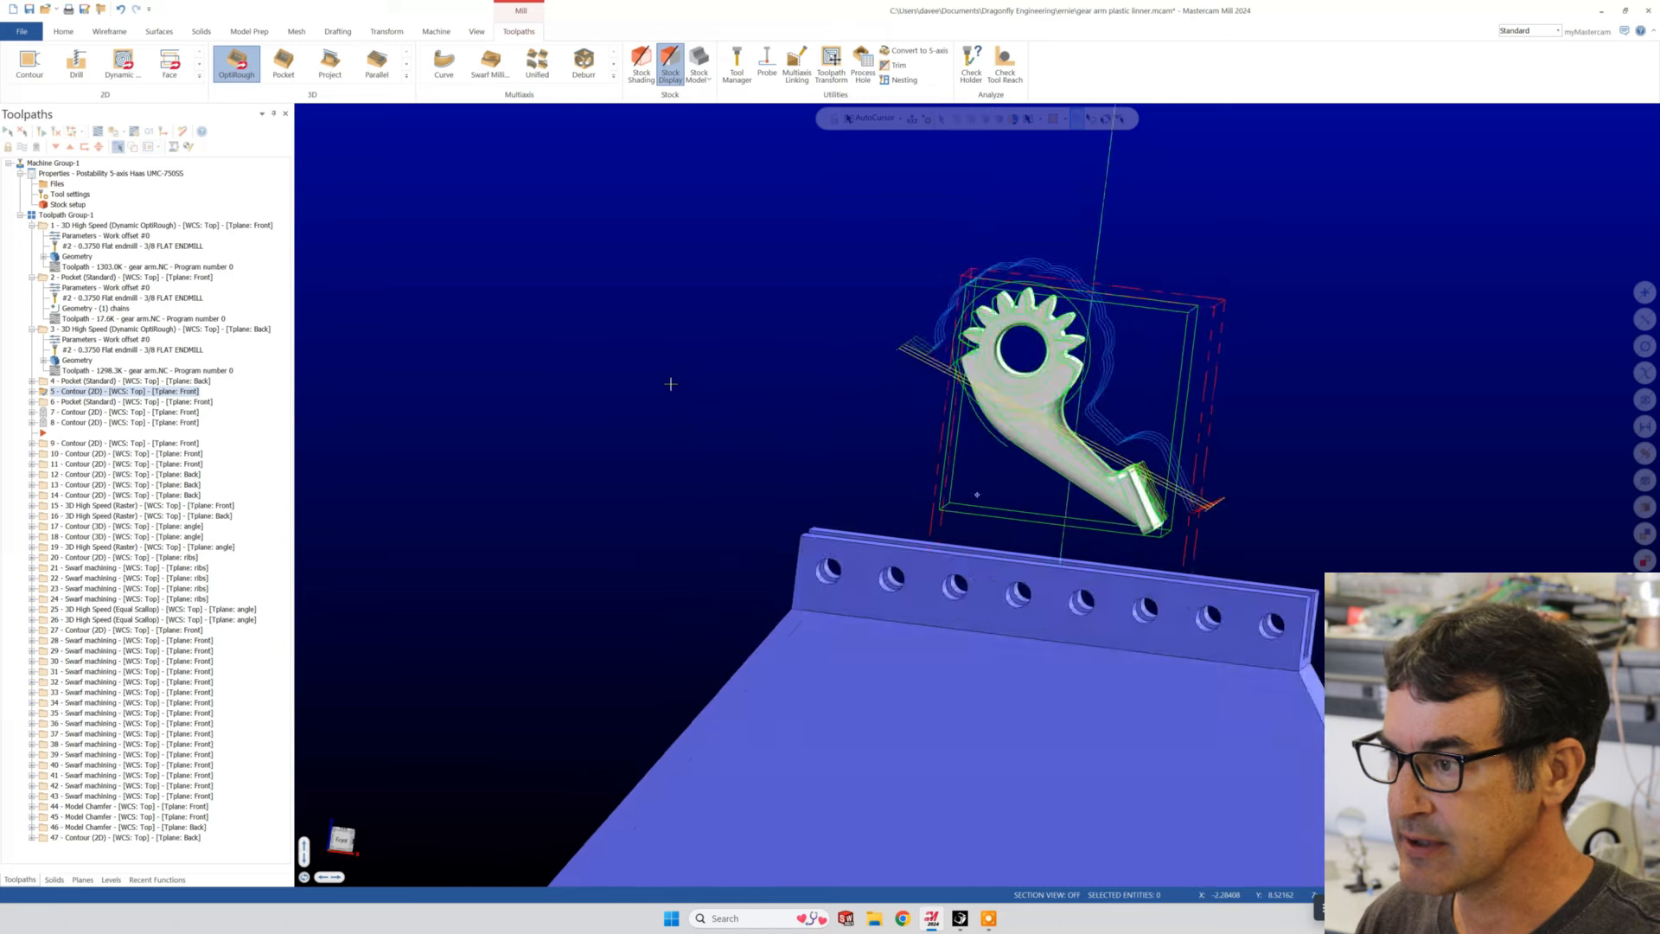
- Expand operation 5, the front 2D Contour toolpath, and open its parameters beside the part
scroll(1268, 413, "down", 2)
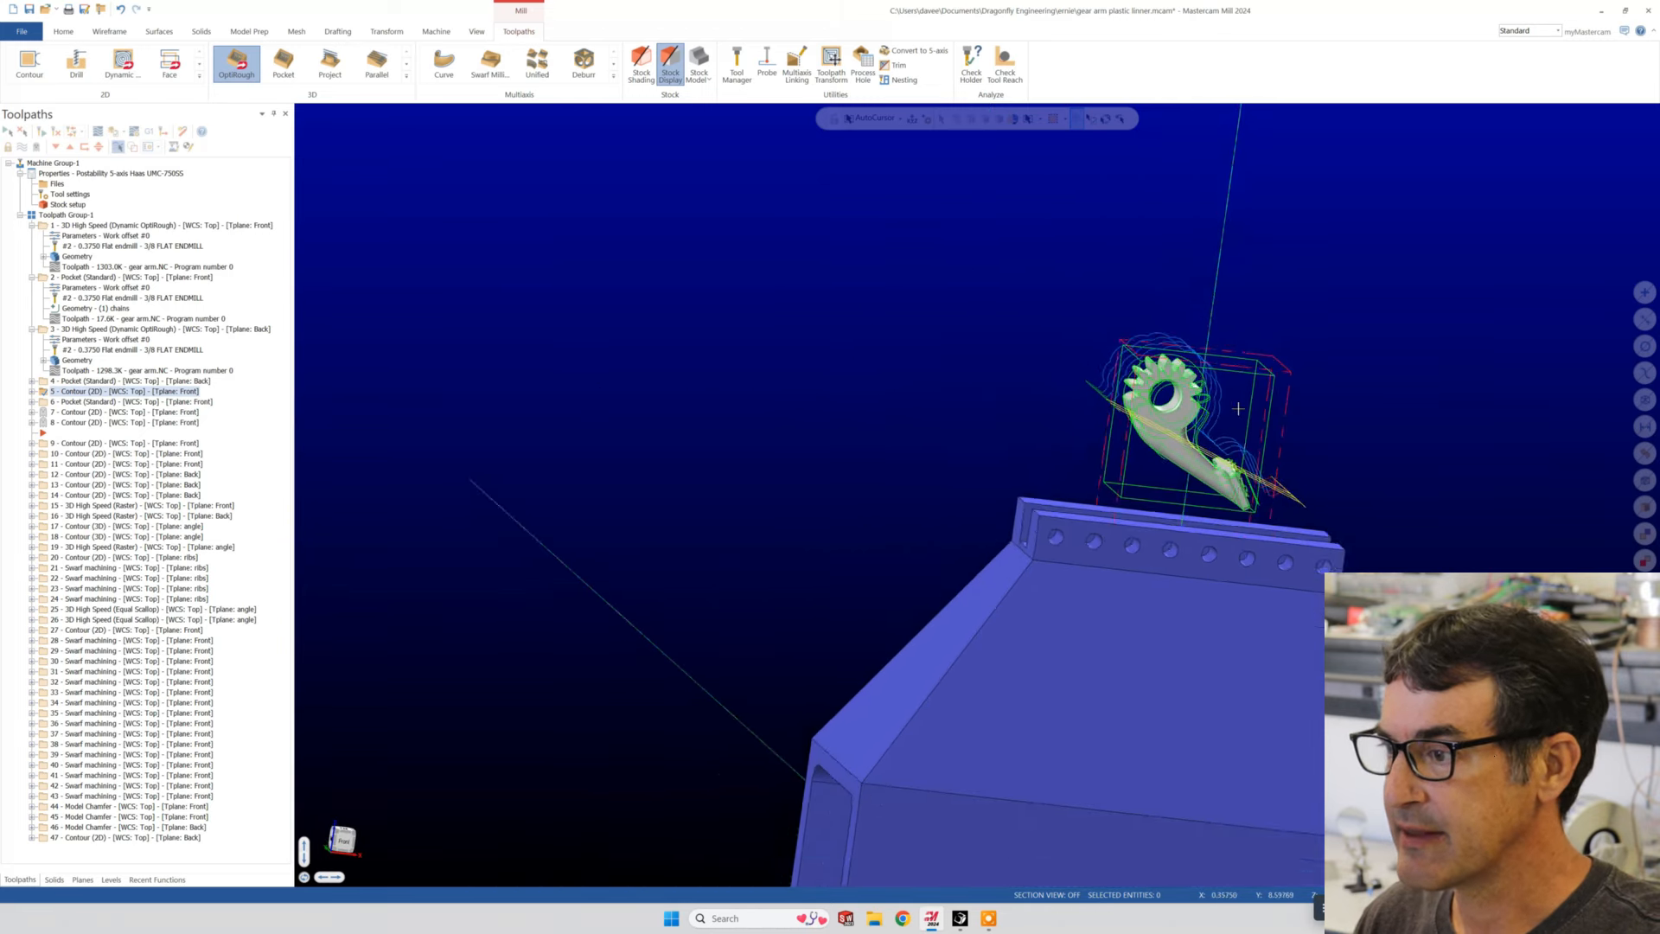
scroll(1318, 368, "up", 6)
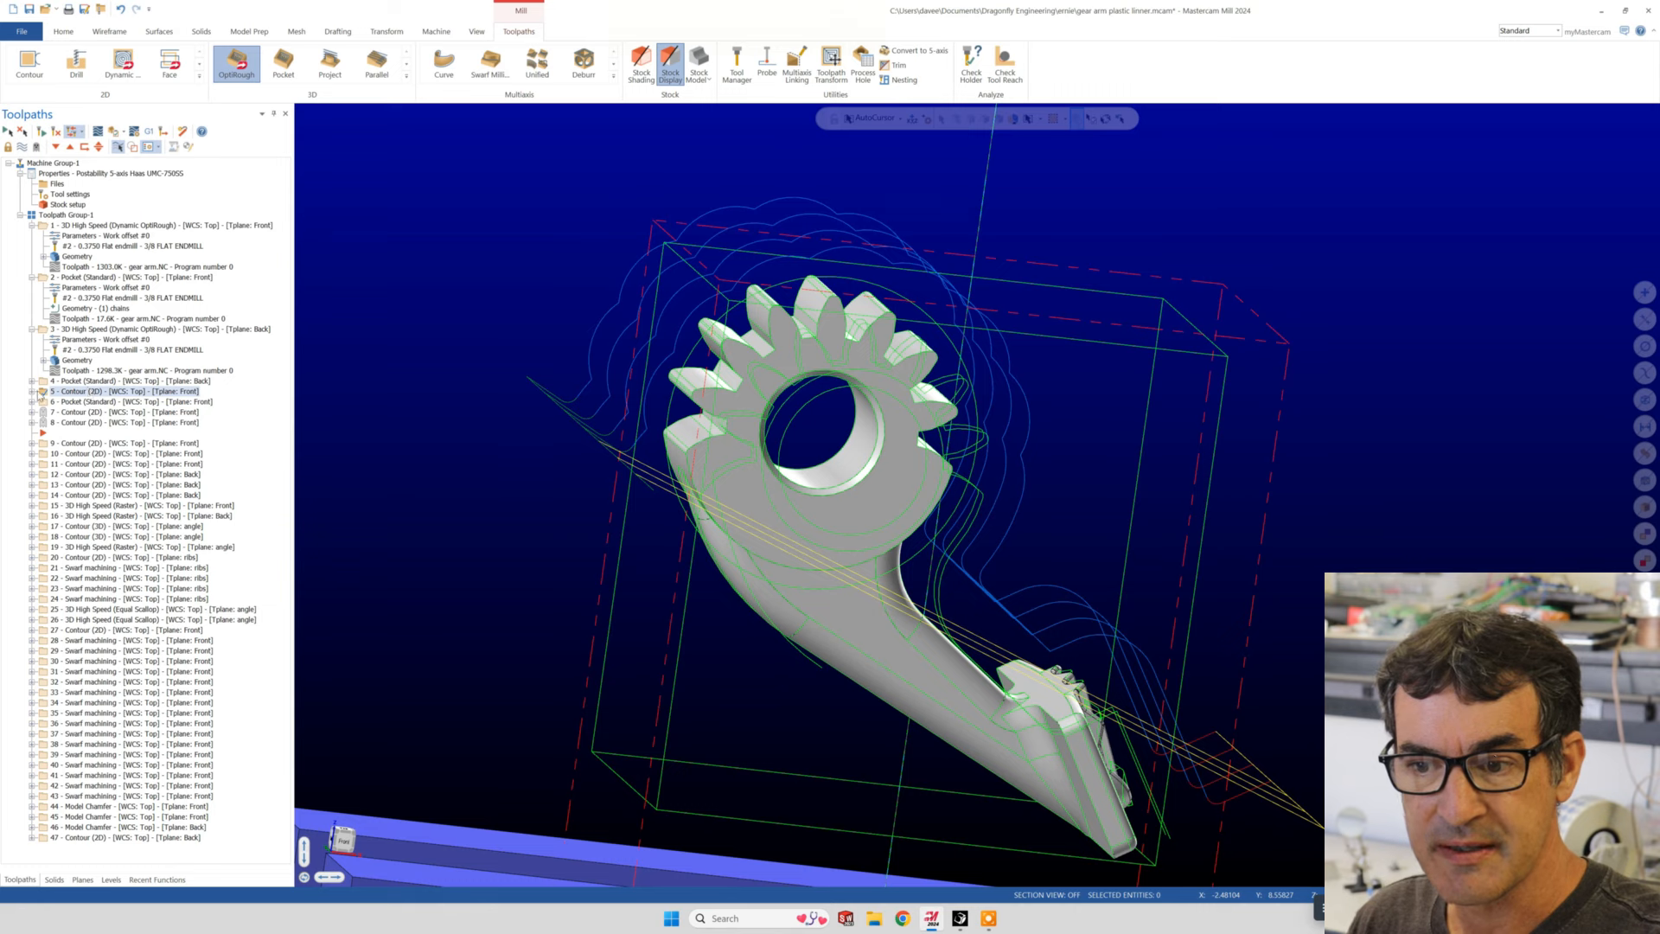
left_click(33, 392)
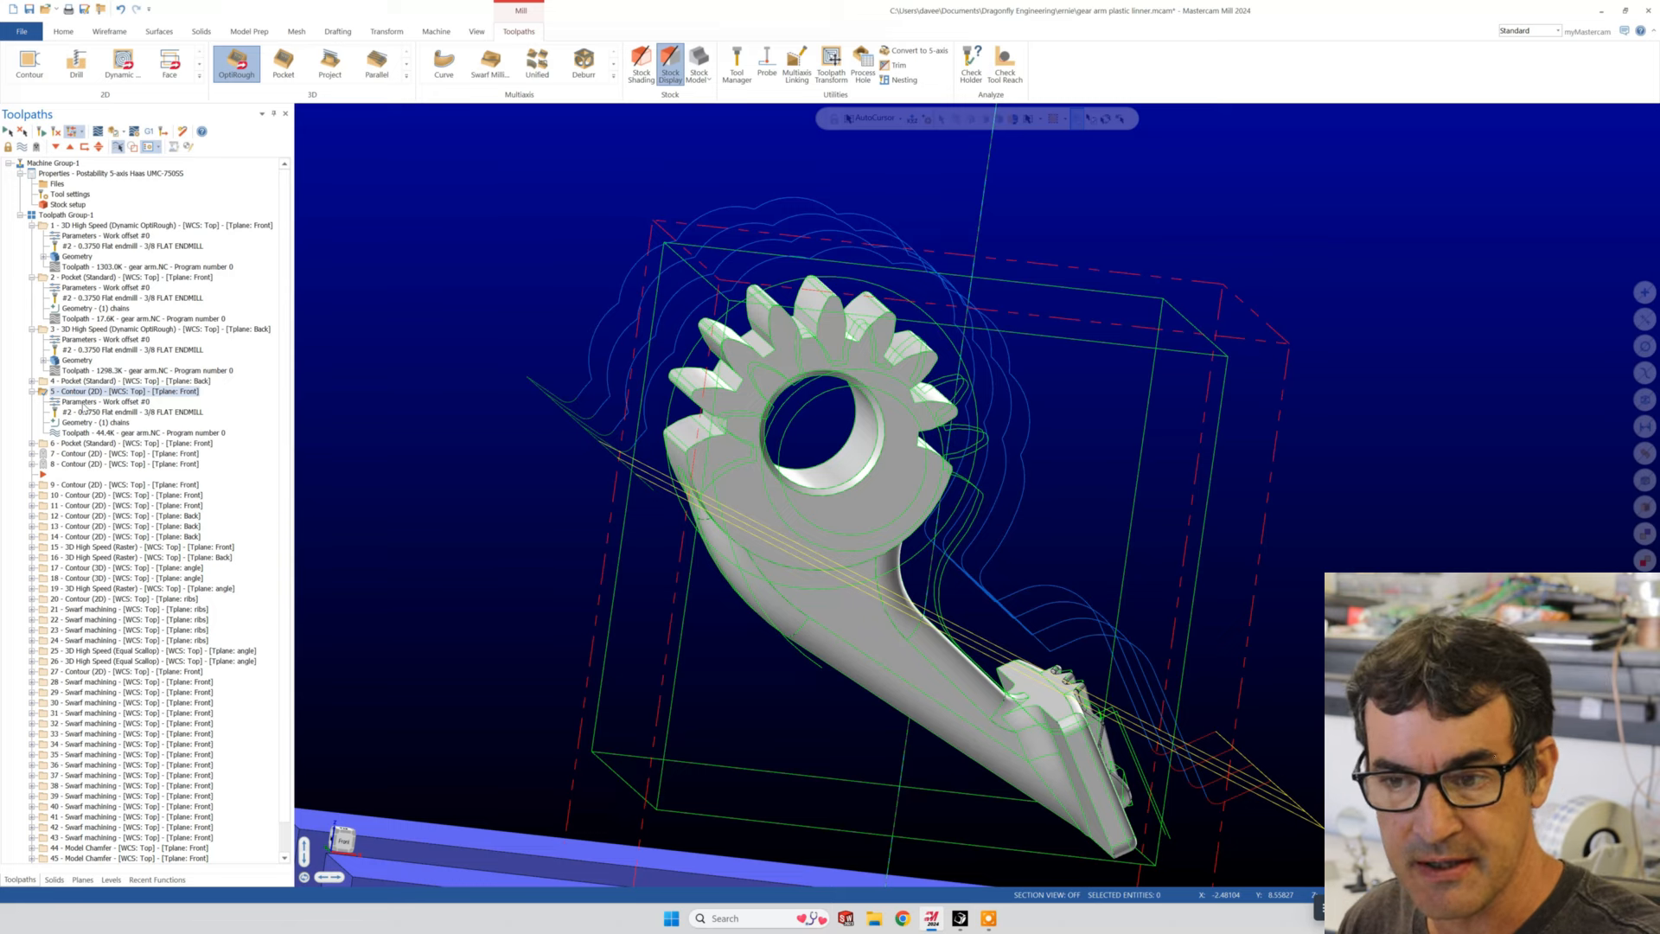
left_click(73, 402)
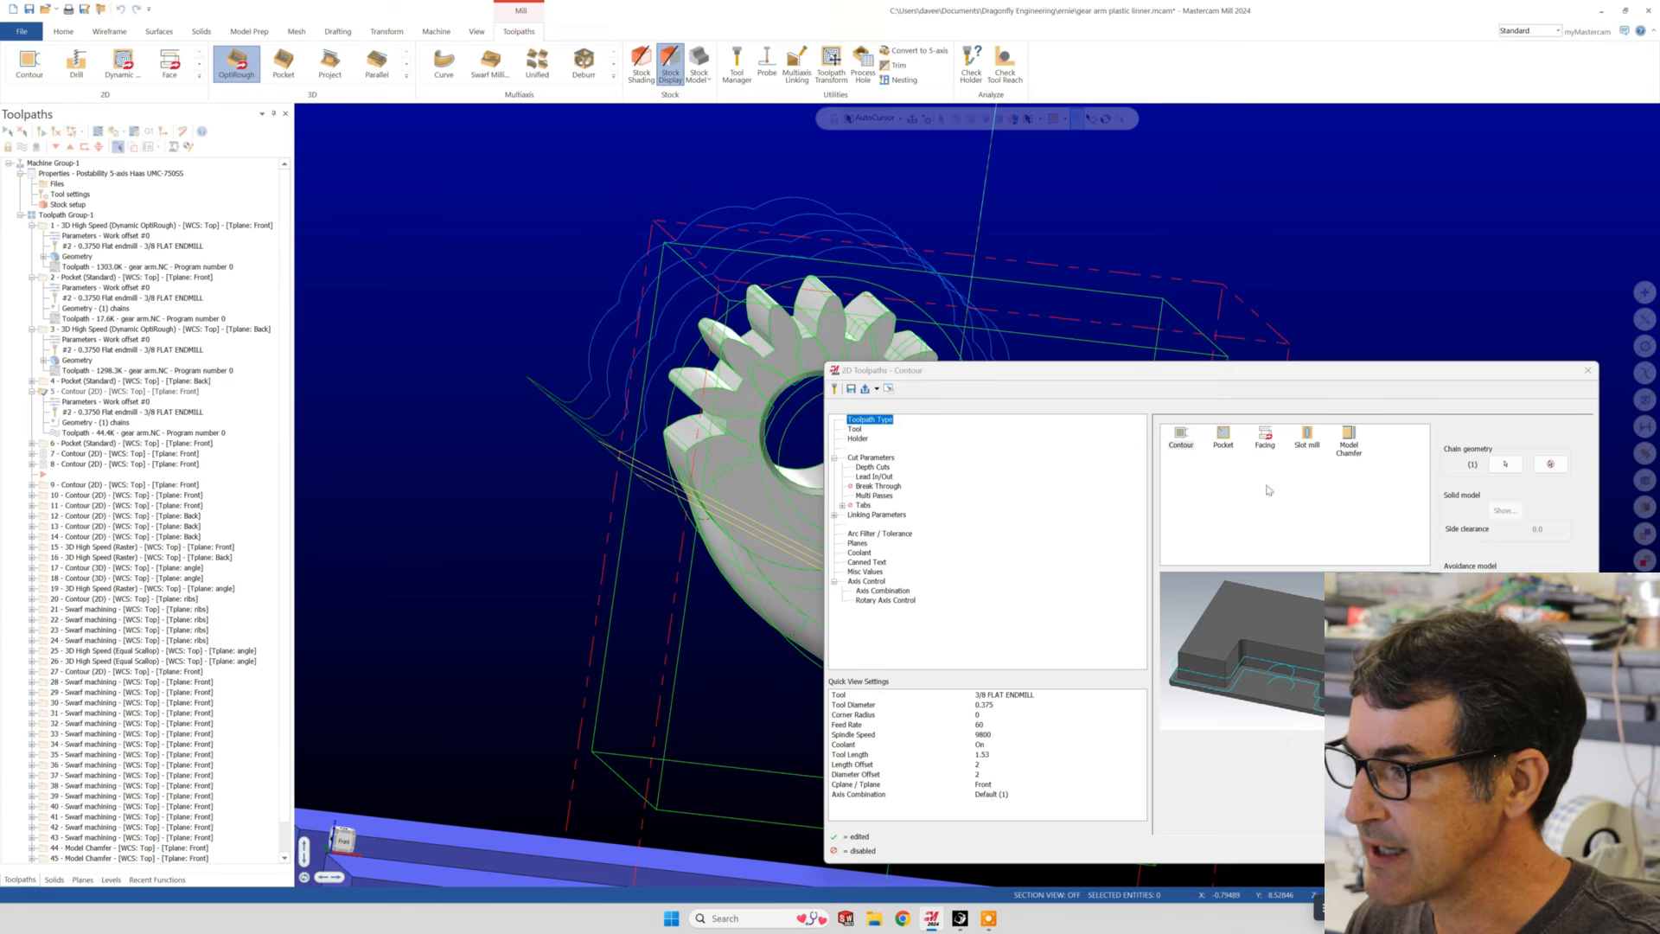
- Open the contour's chain geometry and inspect Chain 1 along the gear arm's outline
left_click(1505, 465)
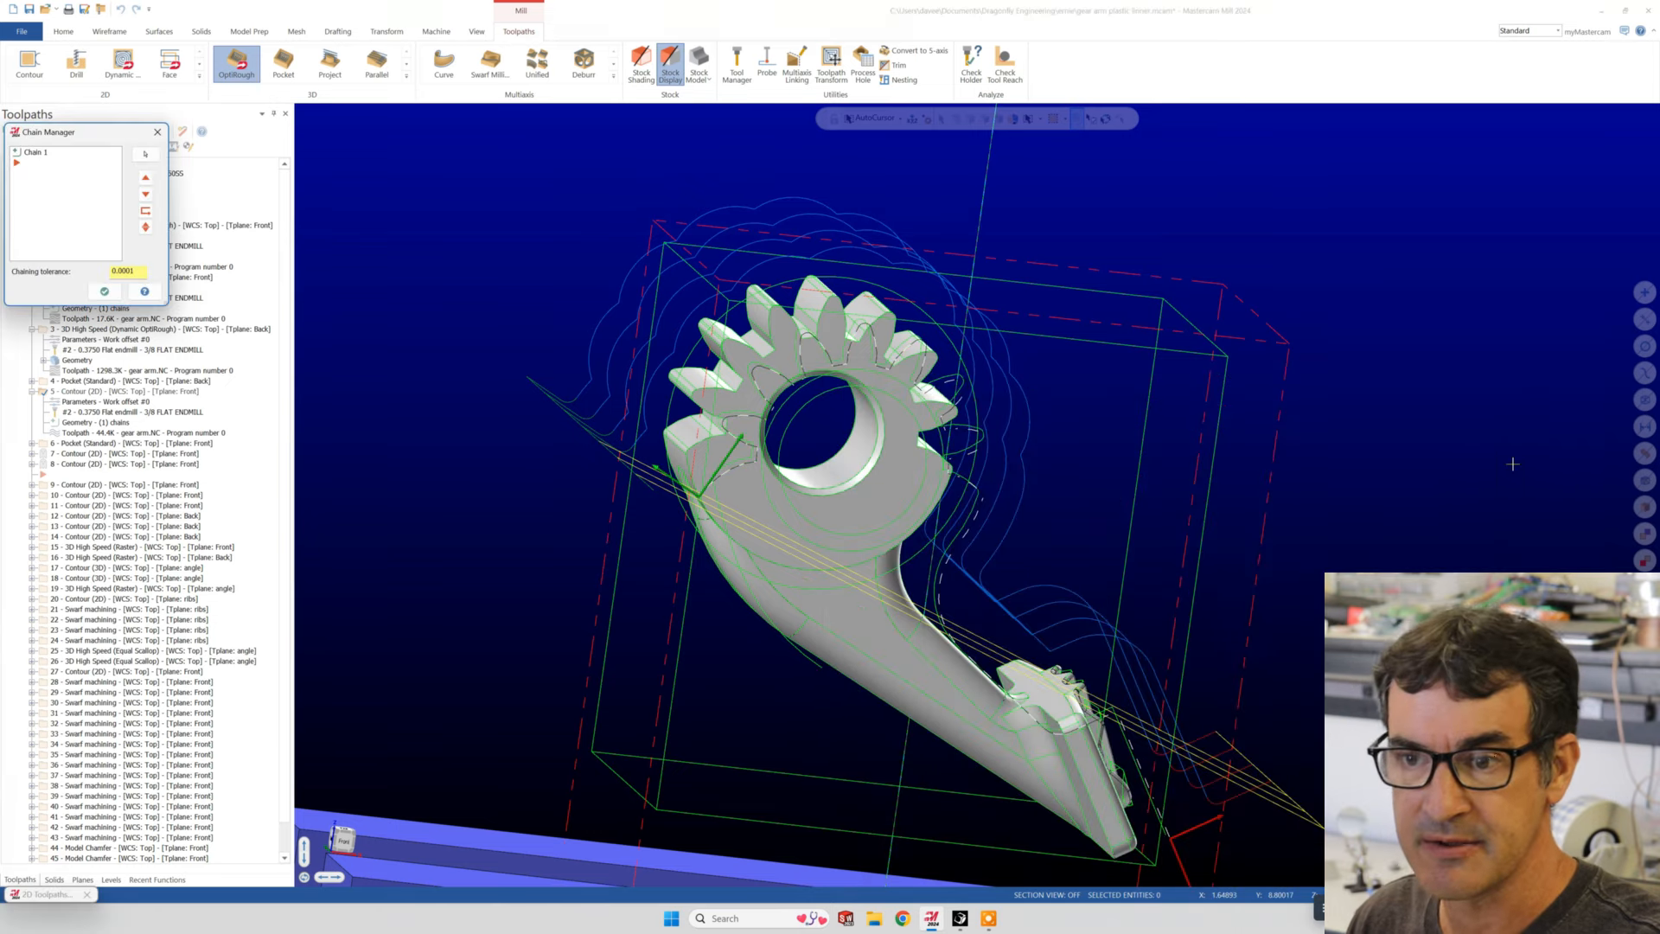
left_click(33, 152)
middle_click_drag(840, 371, 915, 465)
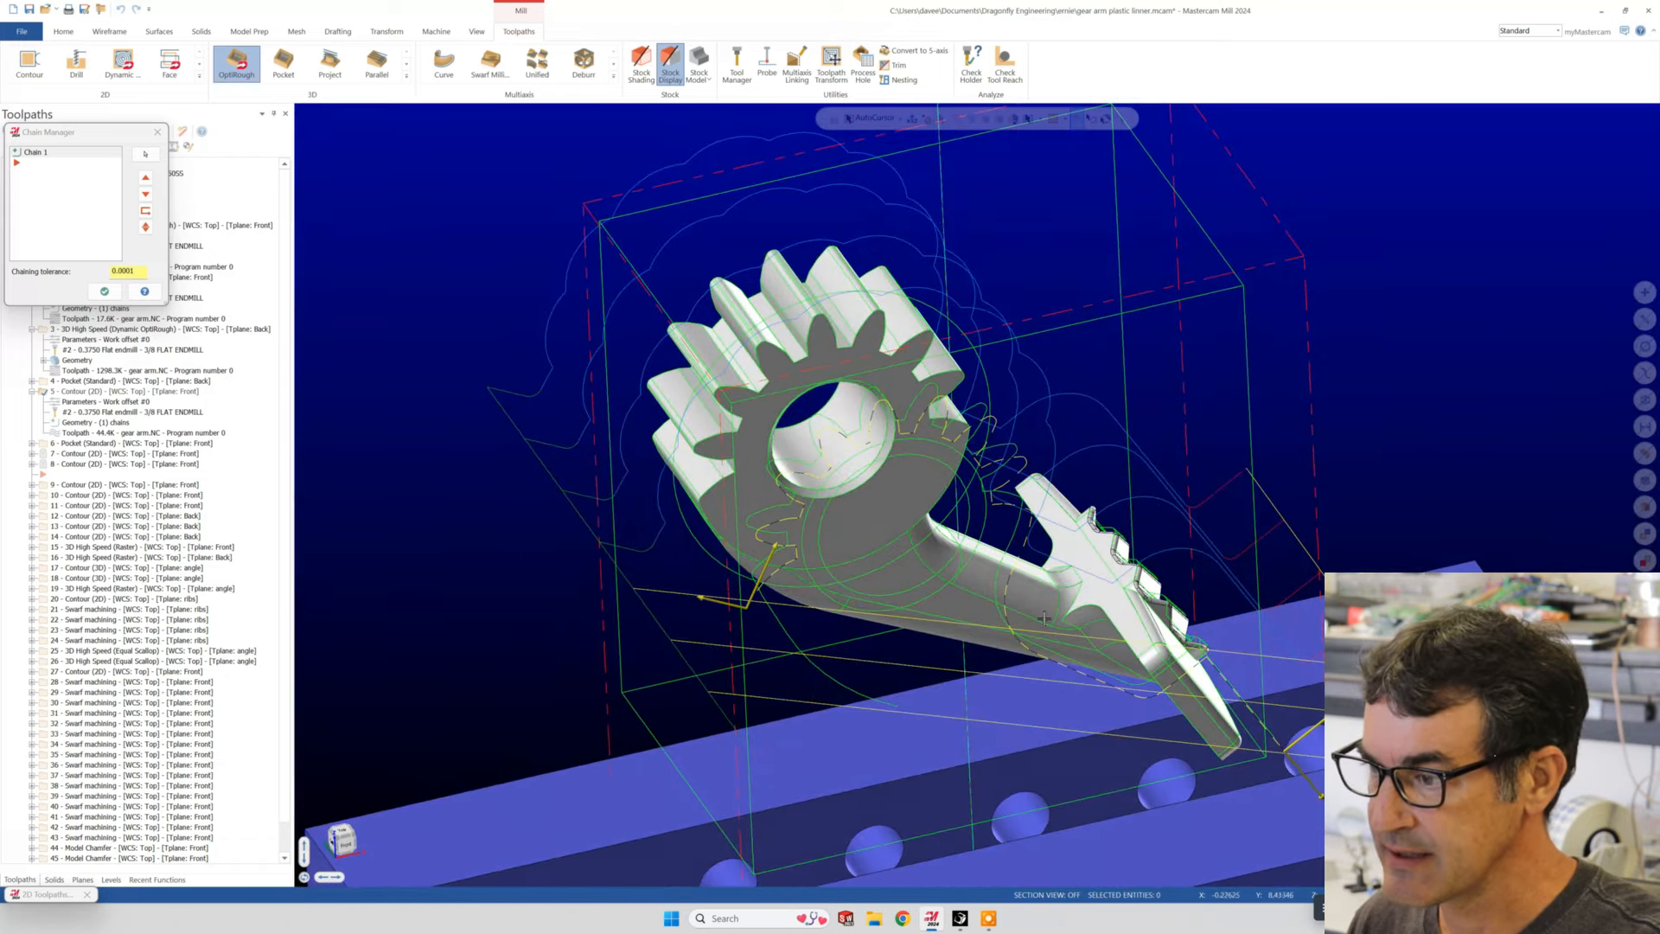
scroll(1041, 615, "up", 3)
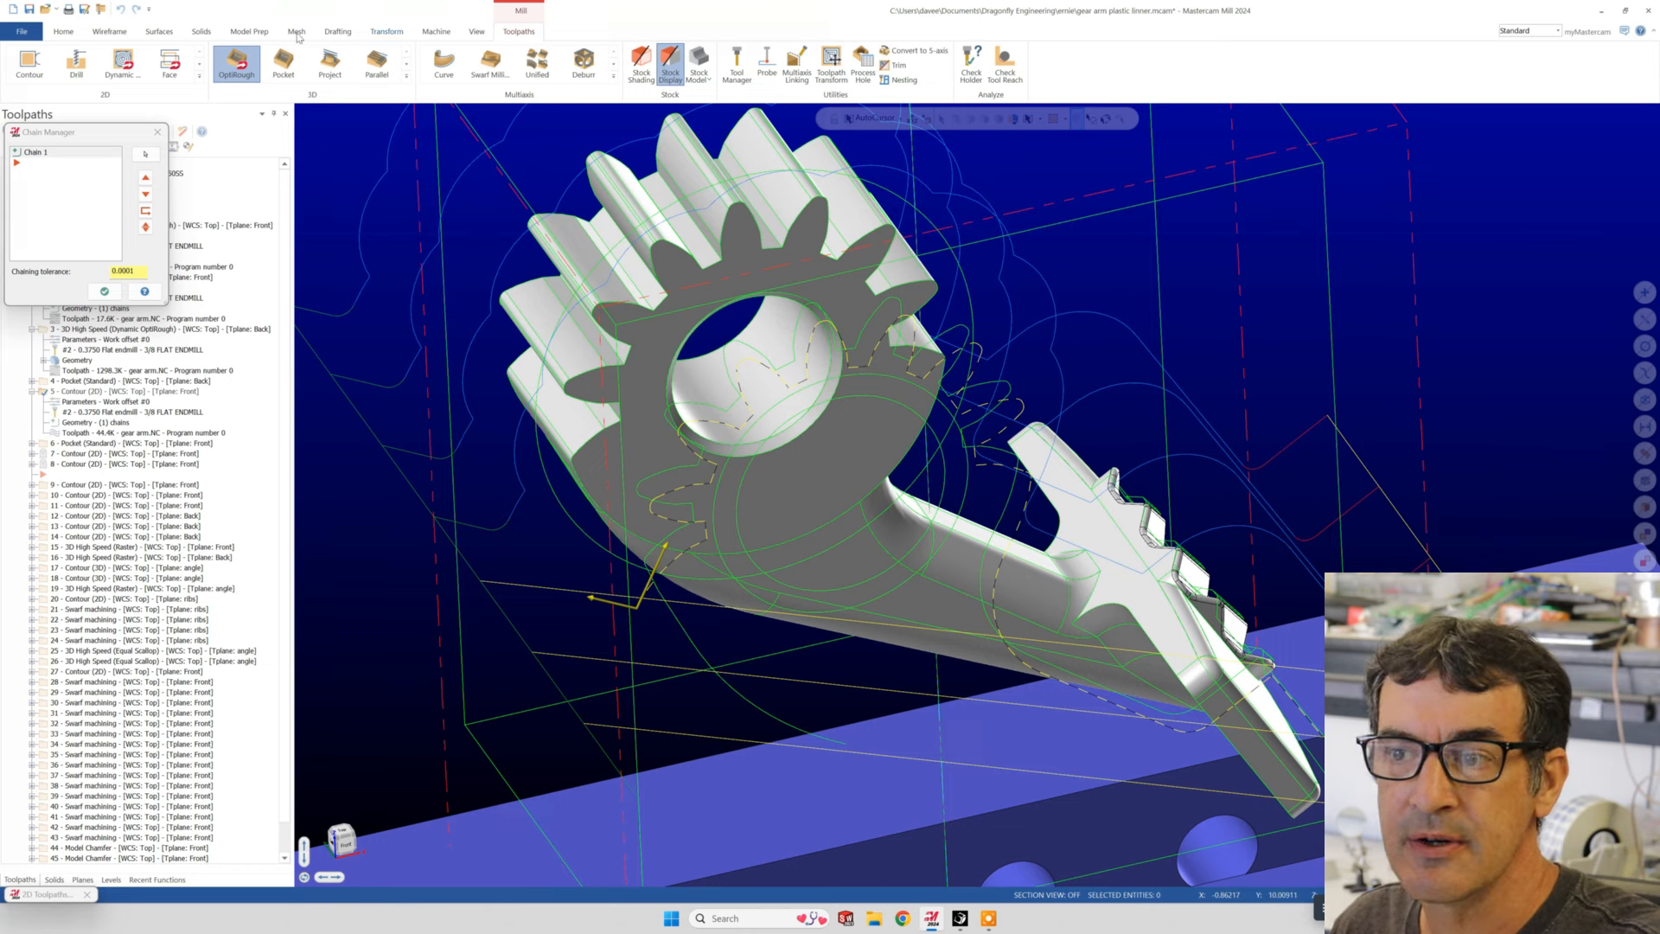
- Show the wireframe commands, examine the chained outline in front of the gear arm, and close the chain list and contour parameters
left_click(112, 32)
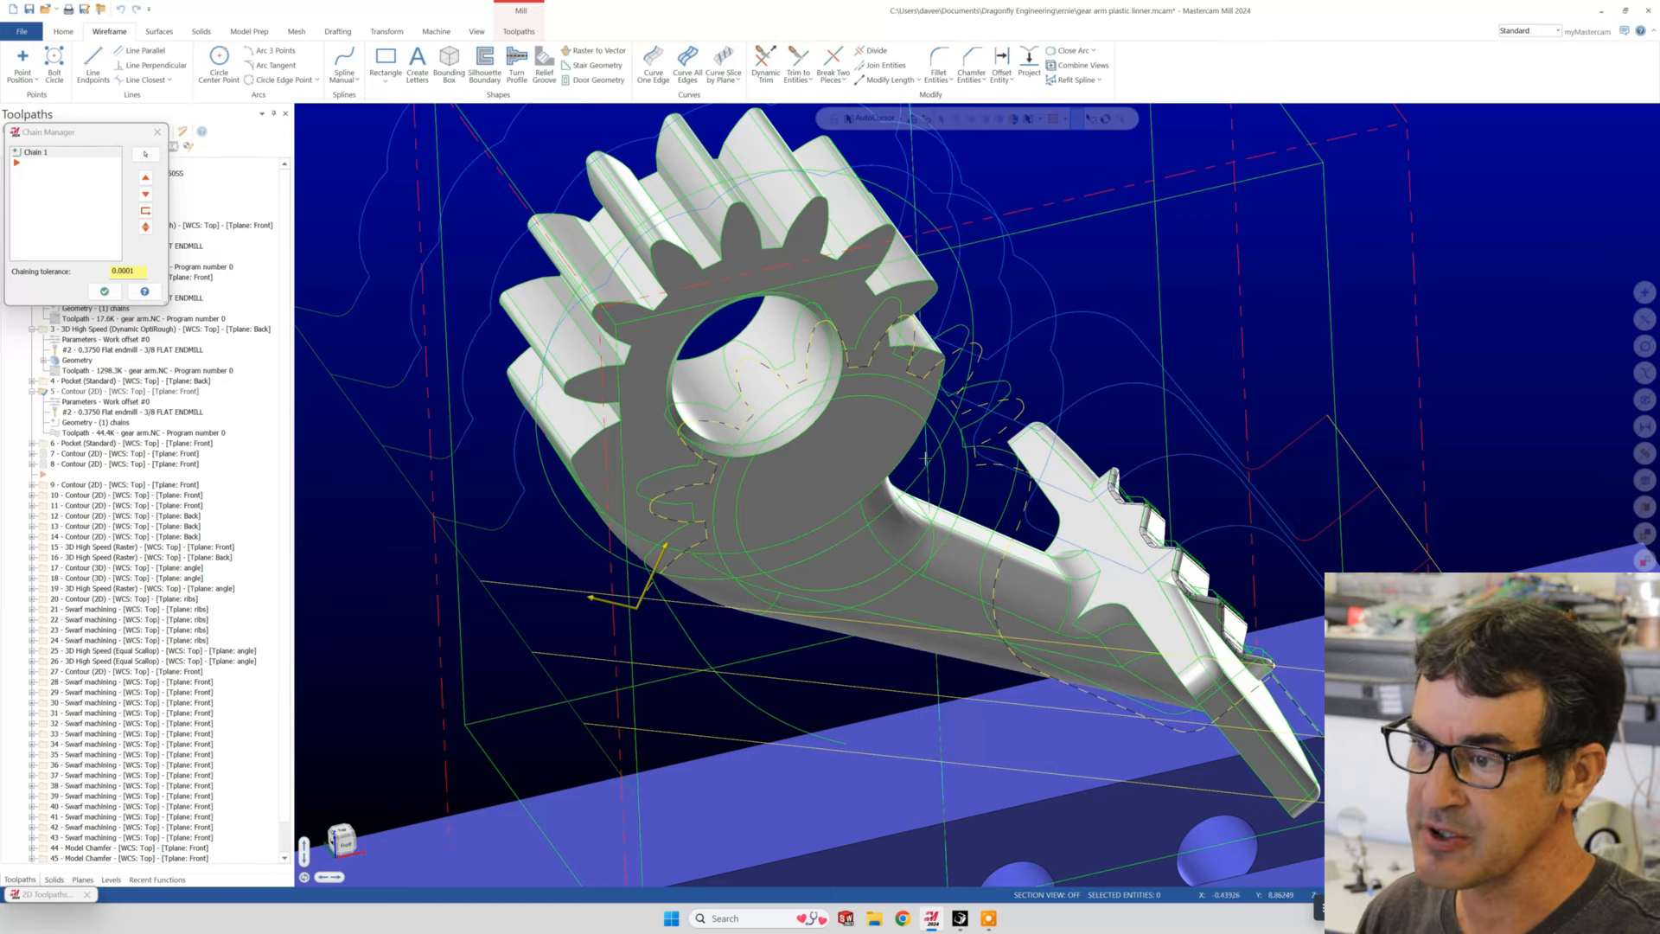
middle_click_drag(804, 367, 942, 497)
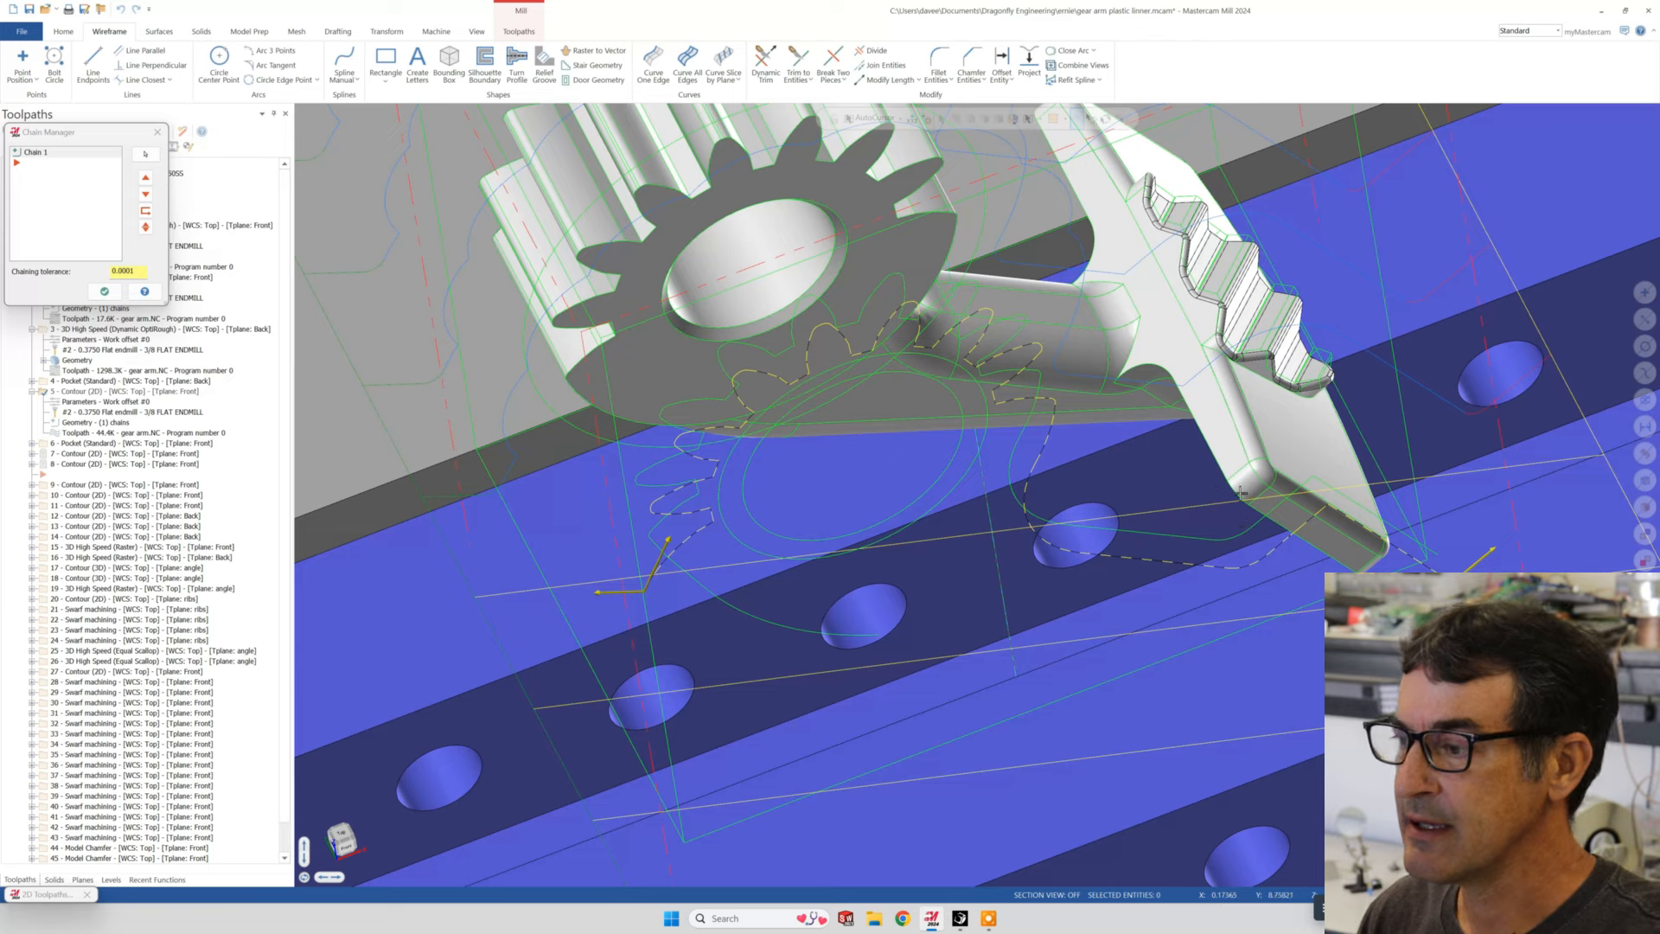
middle_click_drag(1217, 589, 1145, 644)
middle_click_drag(1123, 578, 634, 310)
scroll(643, 236, "down", 5)
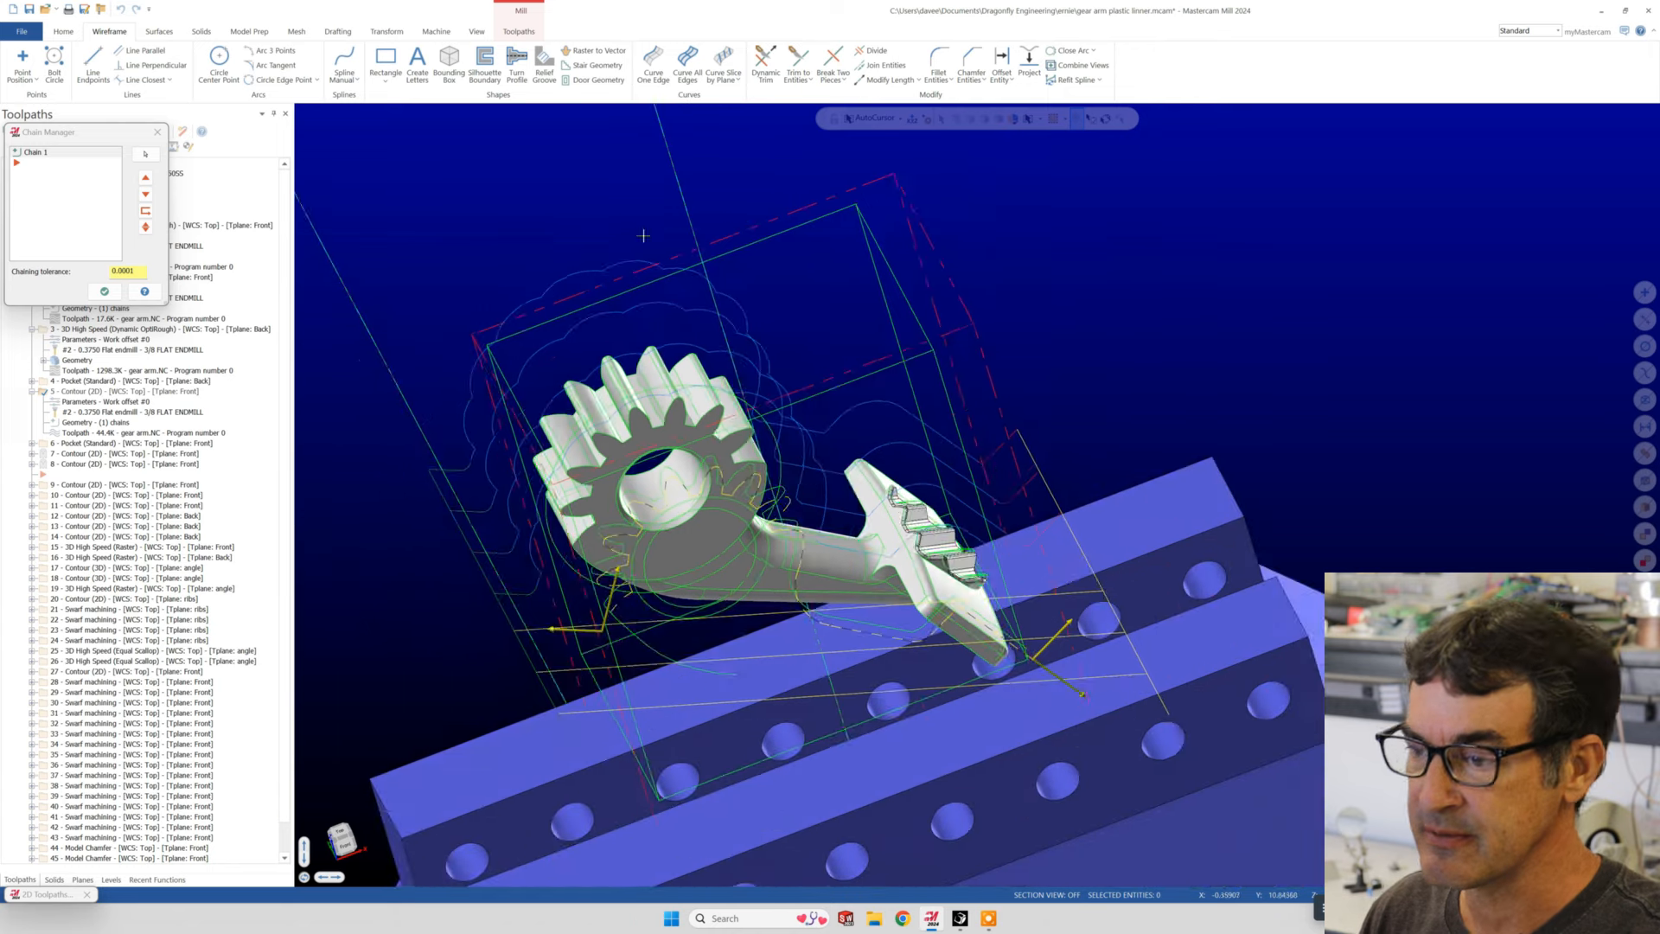
scroll(829, 496, "up", 1)
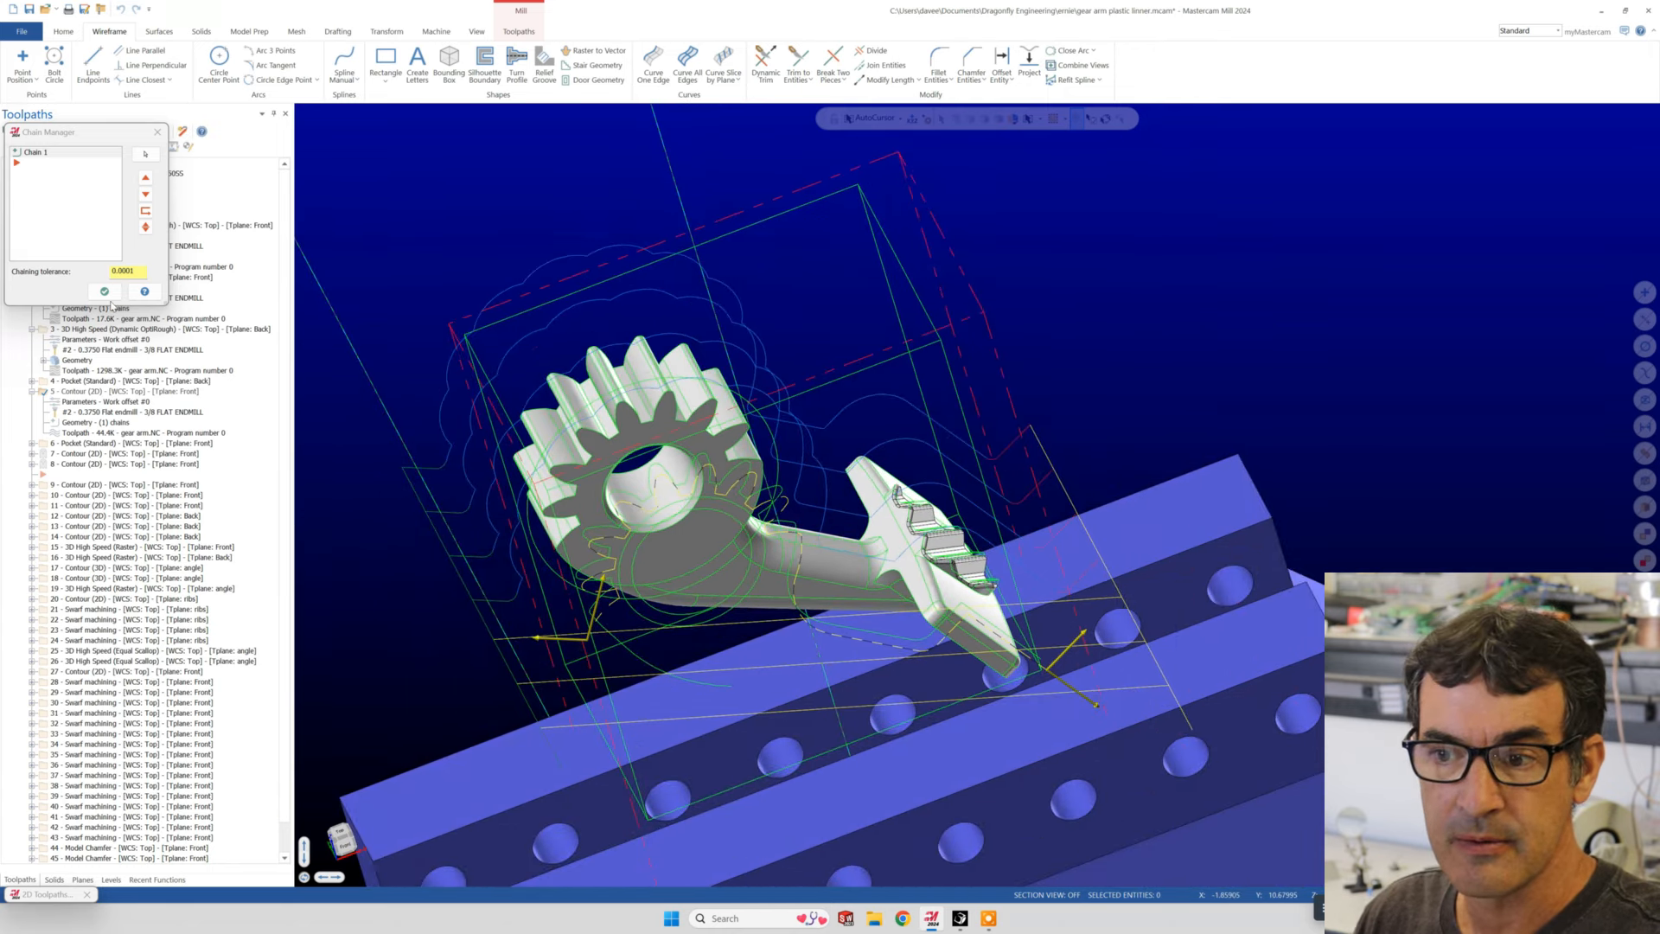
left_click(104, 291)
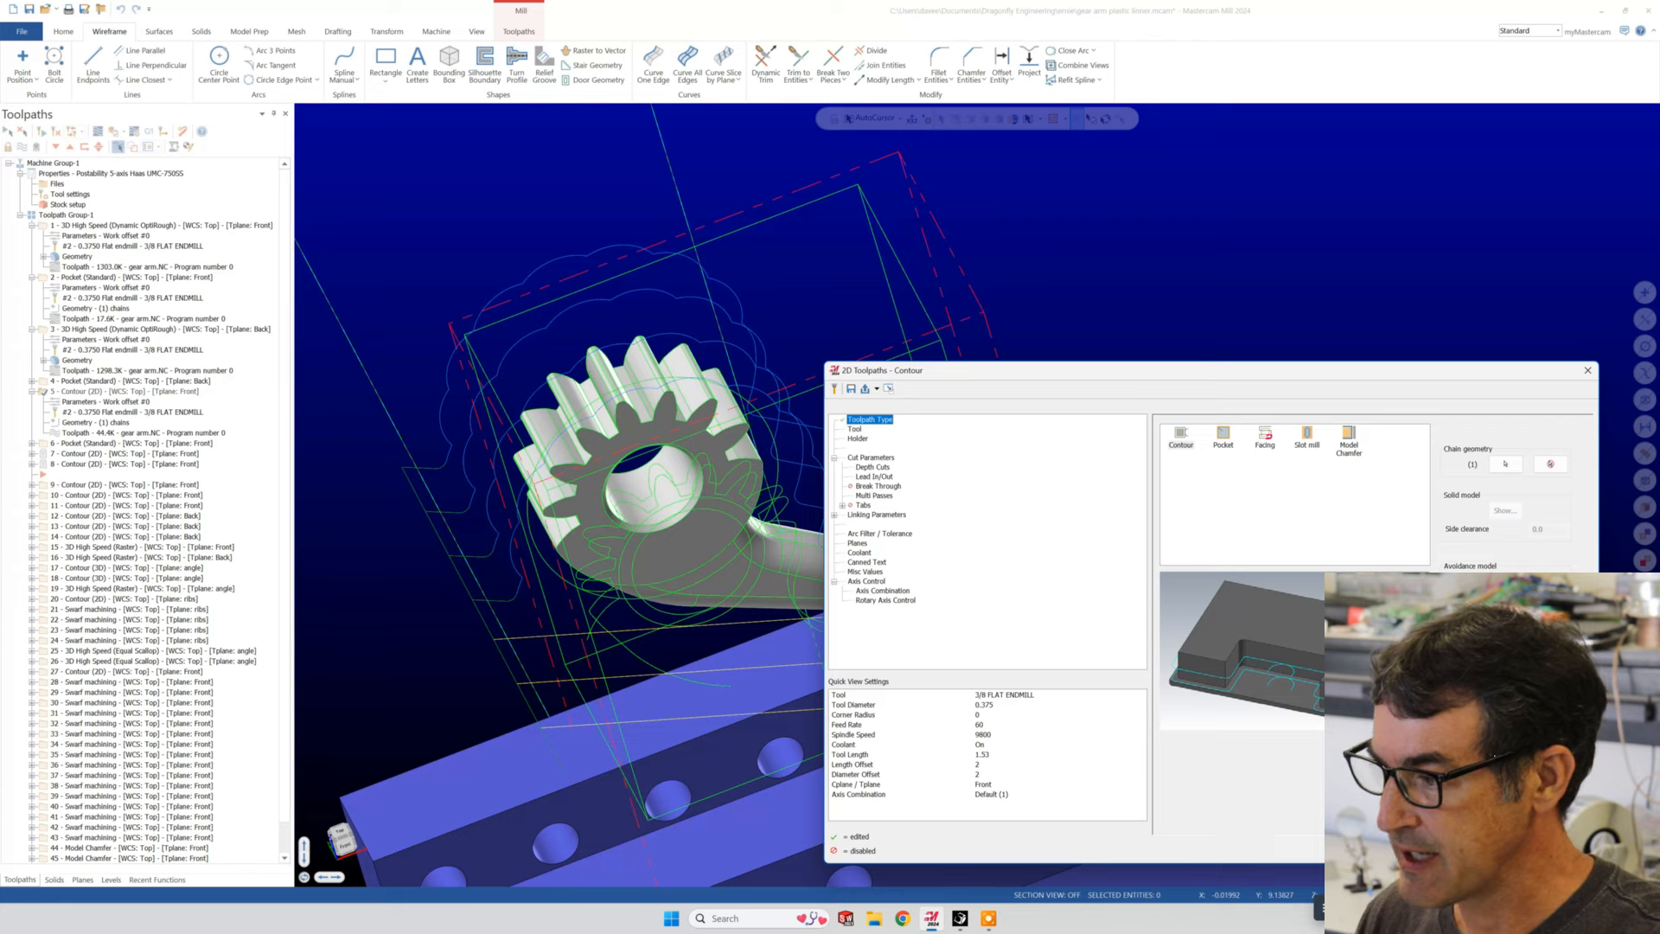
left_click(1513, 847)
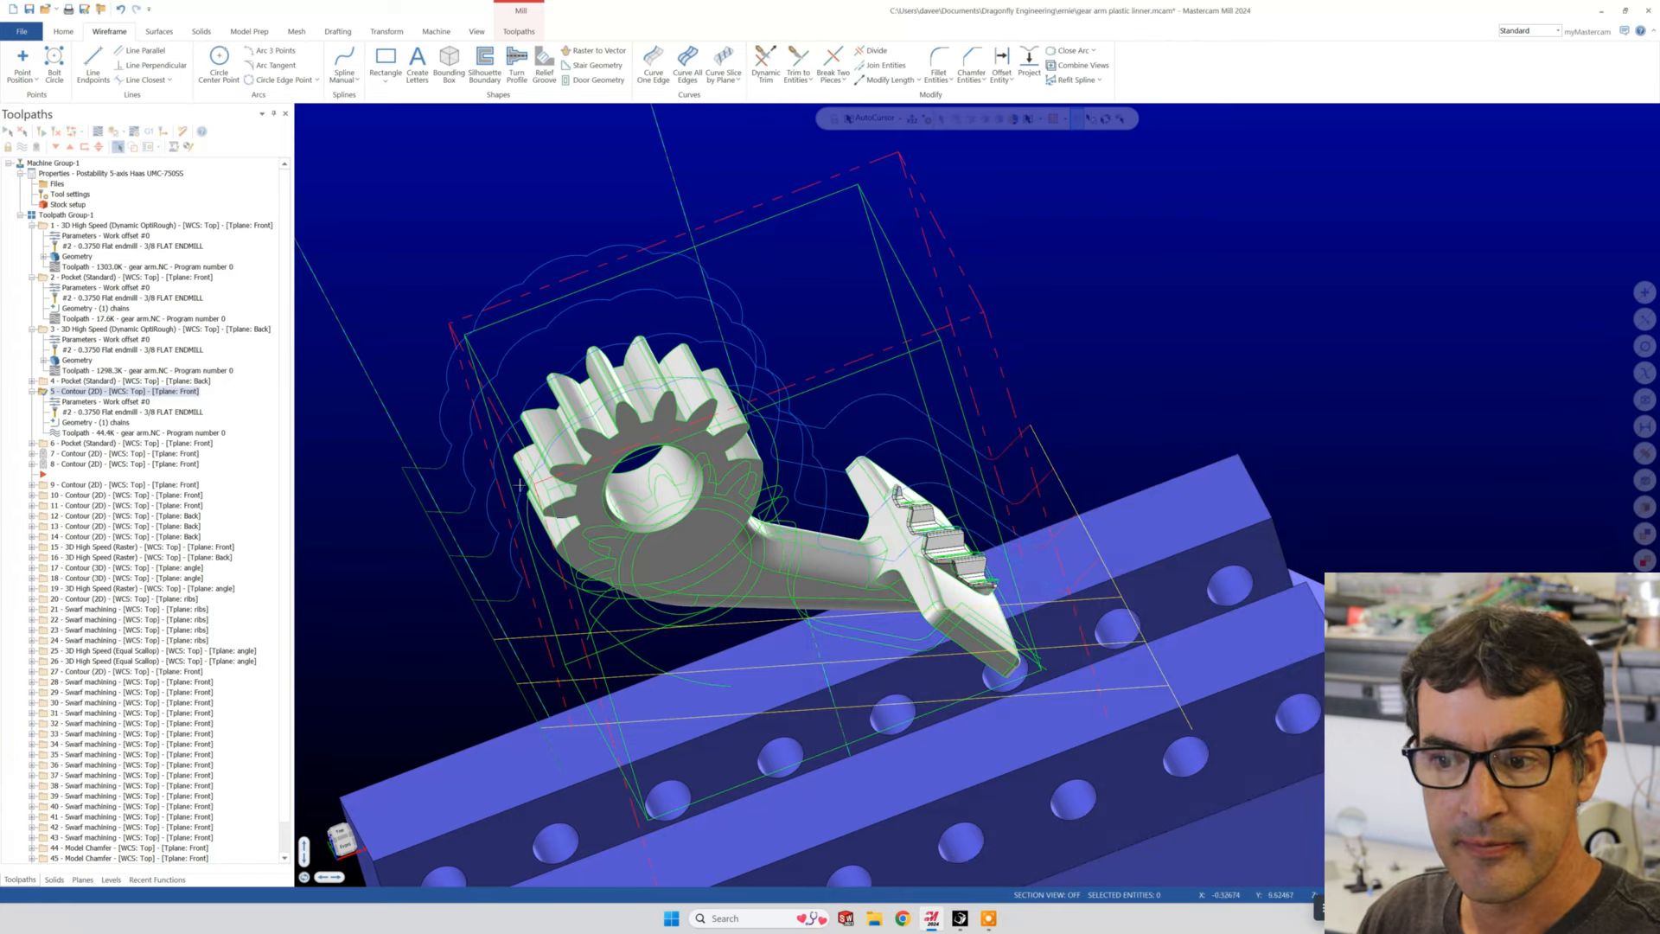
- Examine operation 5's contour toolpath on the gear arm and its position above the fixture from several angles
middle_click_drag(819, 465, 775, 342)
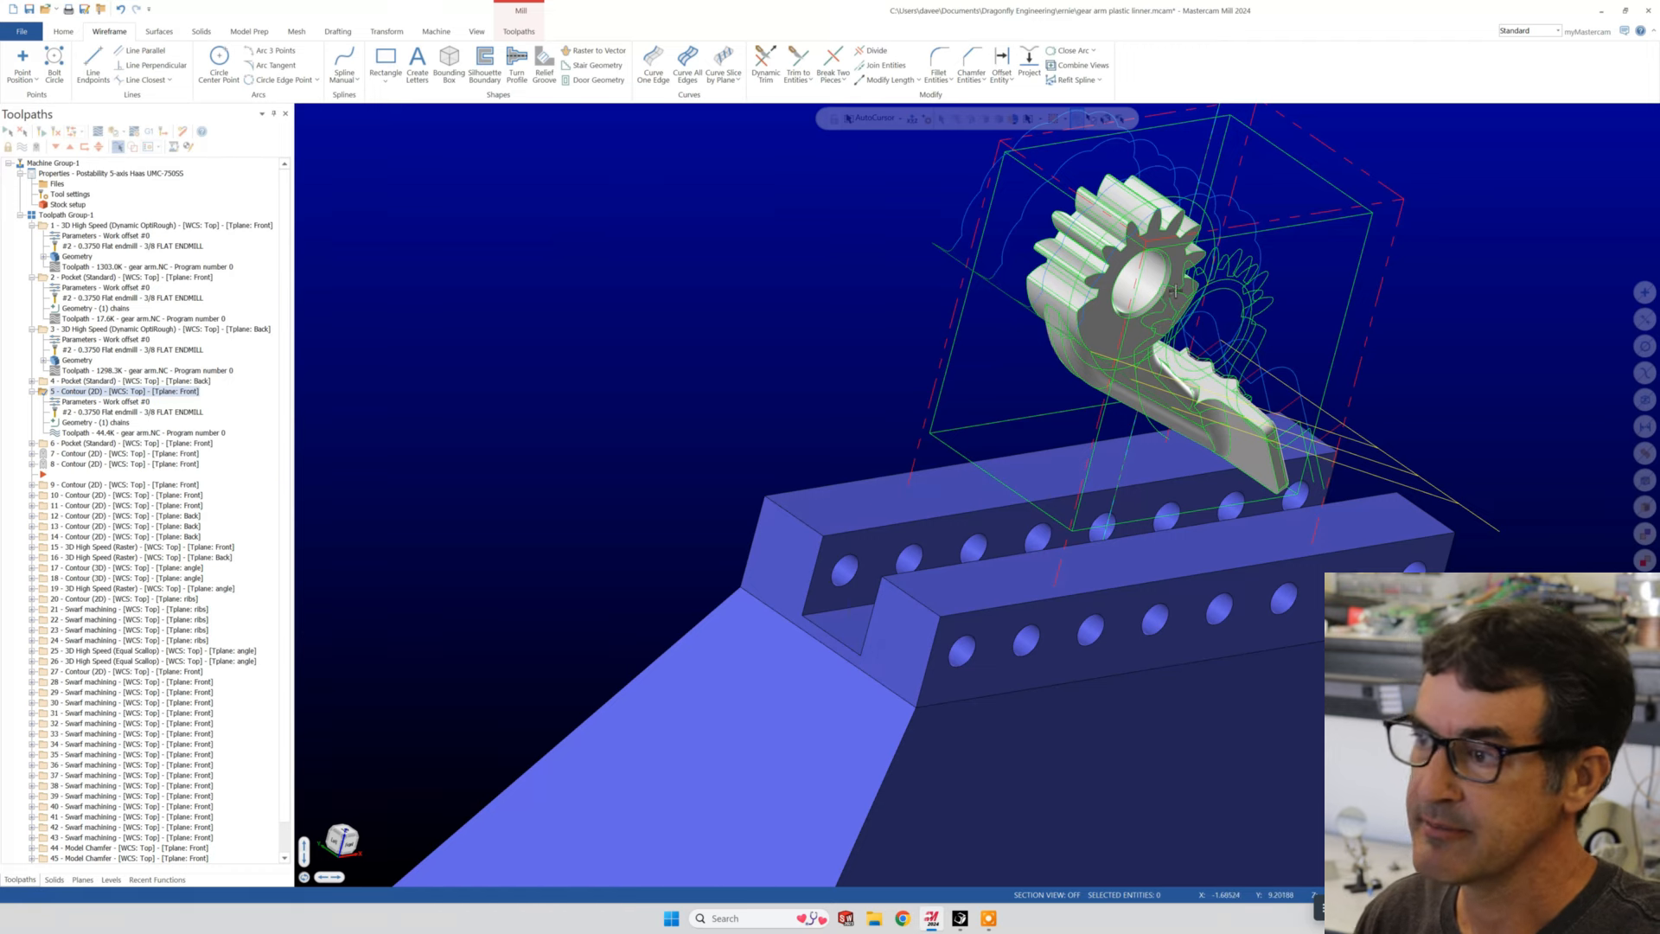
scroll(1086, 282, "down", 4)
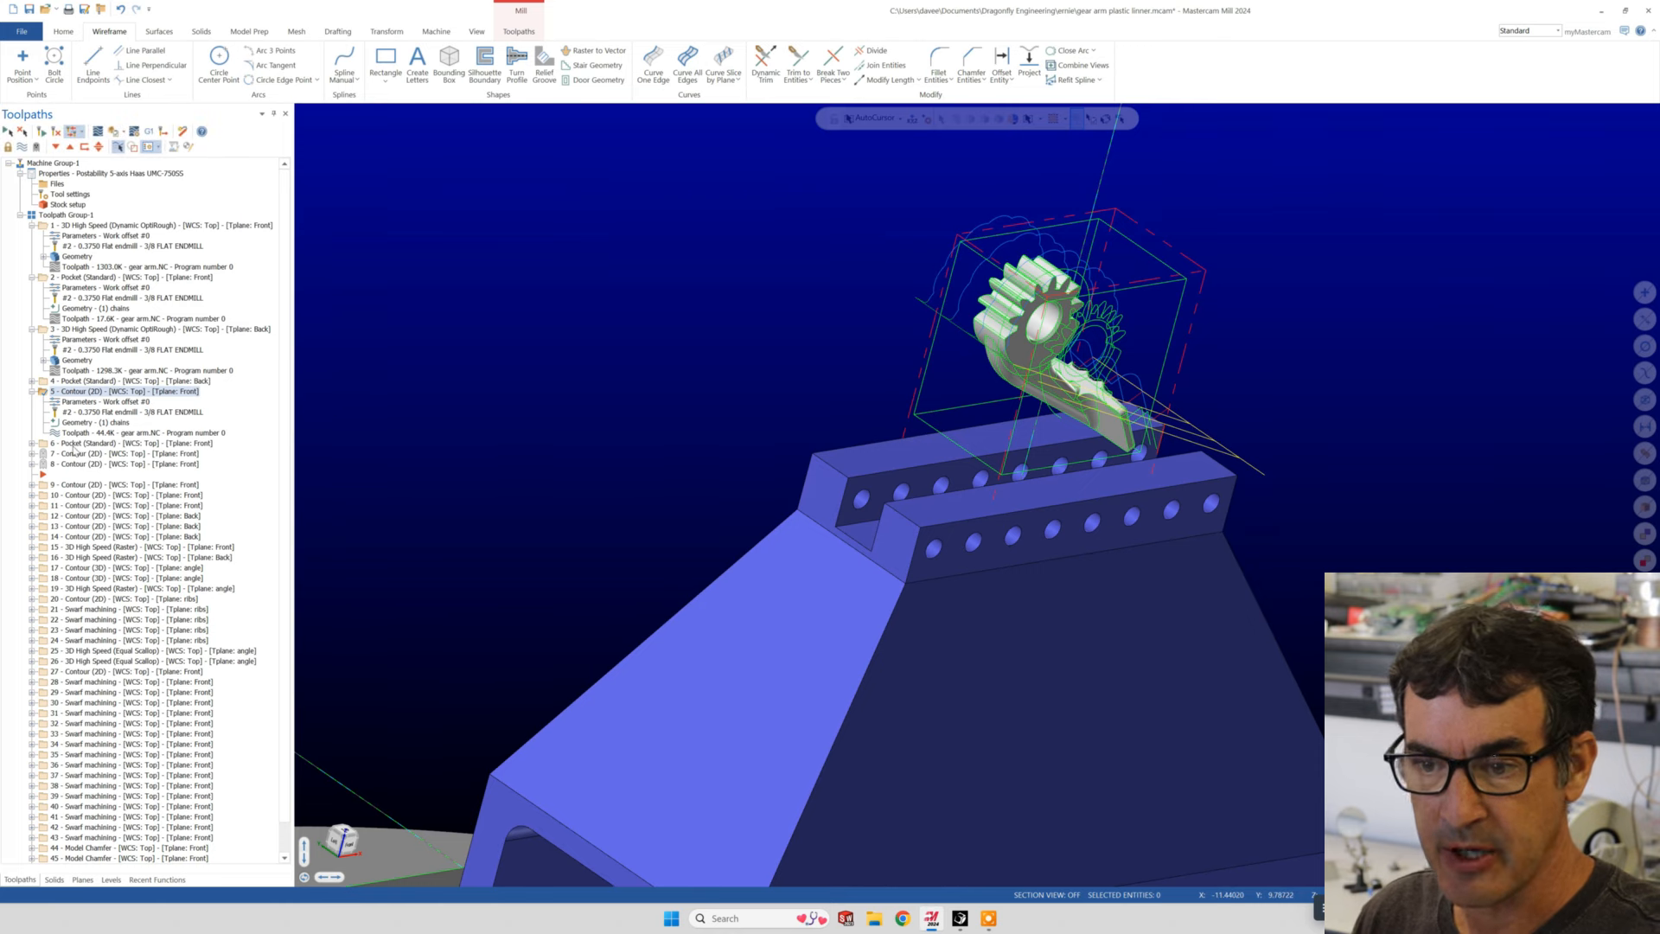
middle_click_drag(898, 418, 803, 417)
scroll(975, 385, "down", 3)
scroll(984, 388, "up", 5)
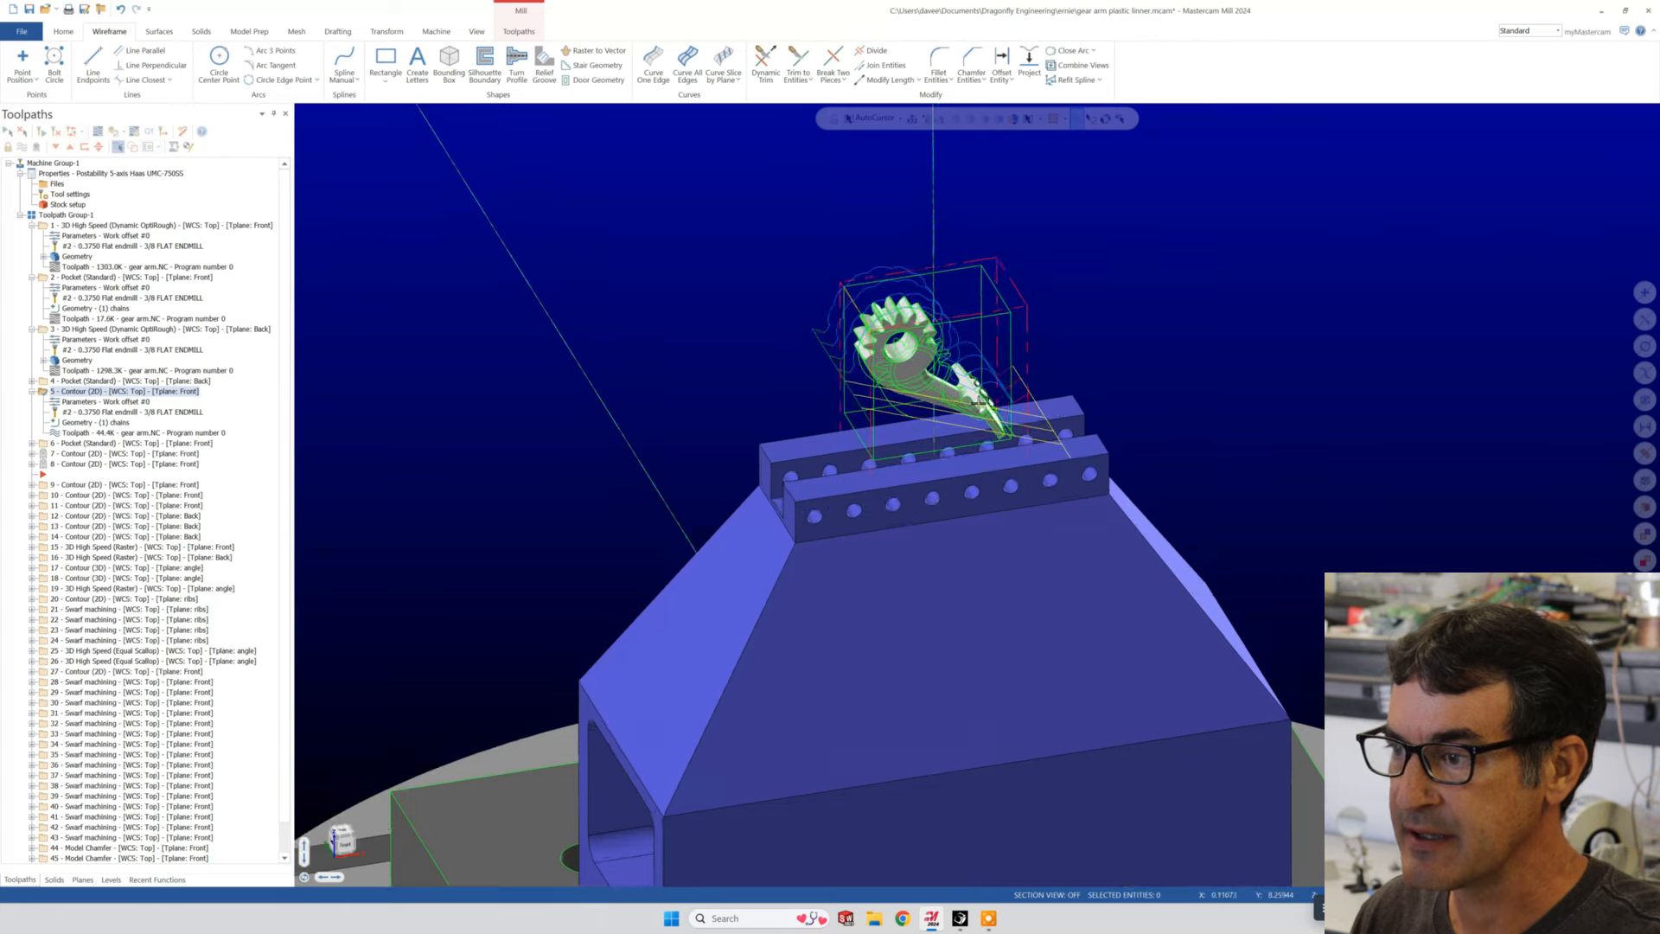
middle_click_drag(977, 495, 759, 489)
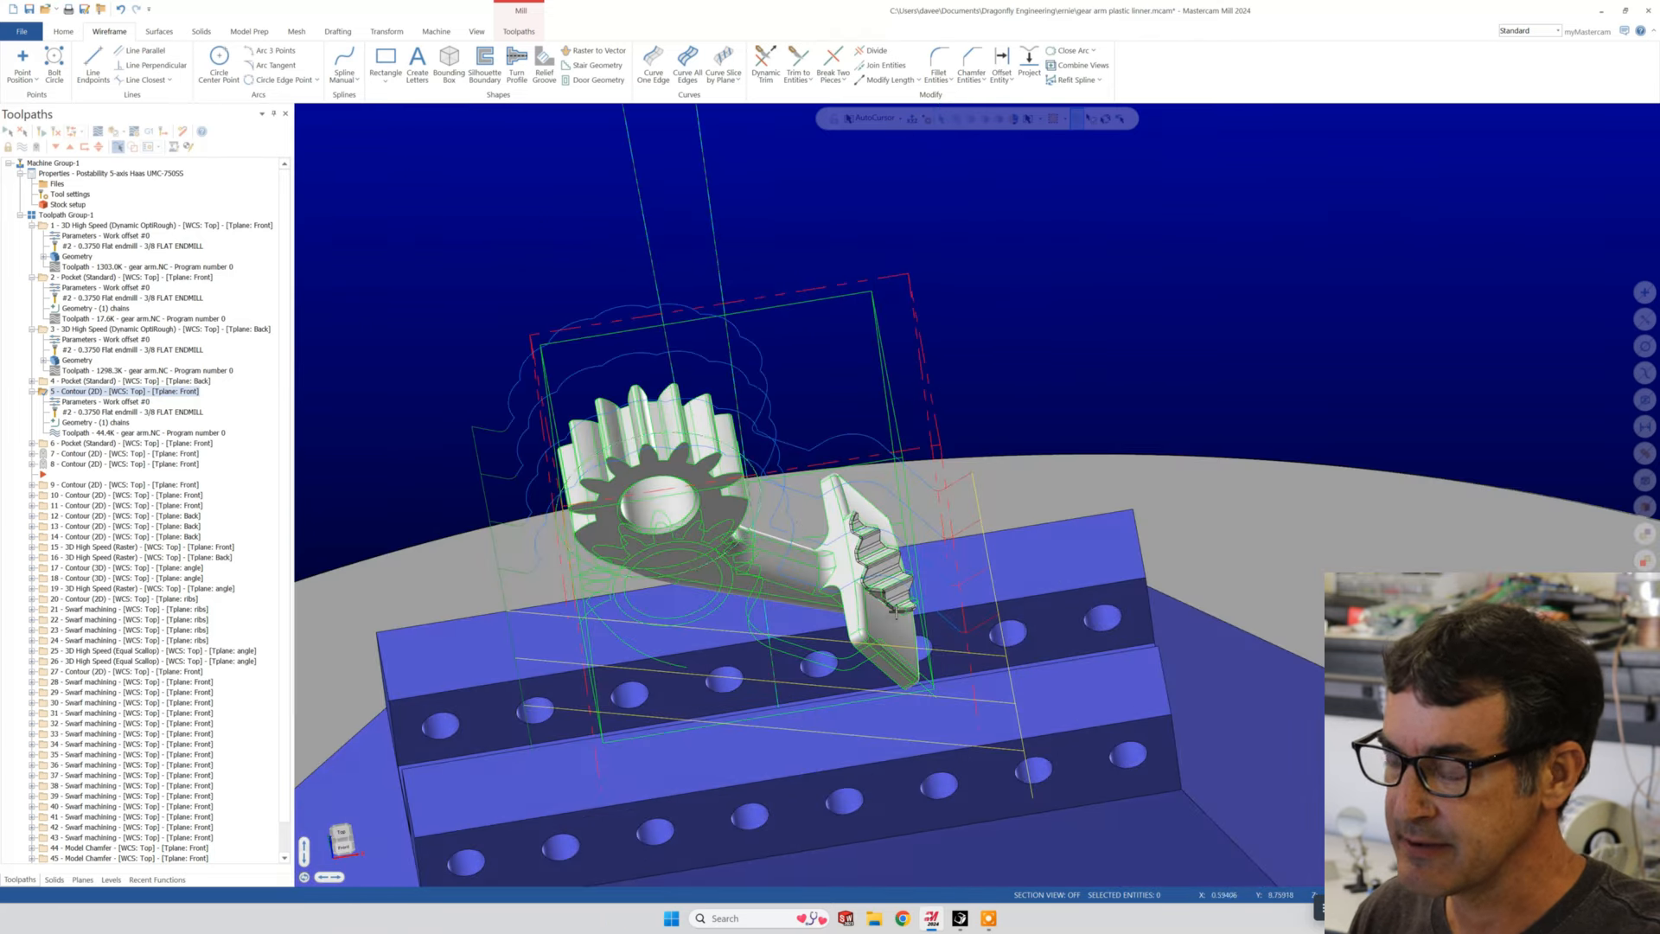
scroll(887, 605, "down", 3)
middle_click_drag(886, 607, 877, 559)
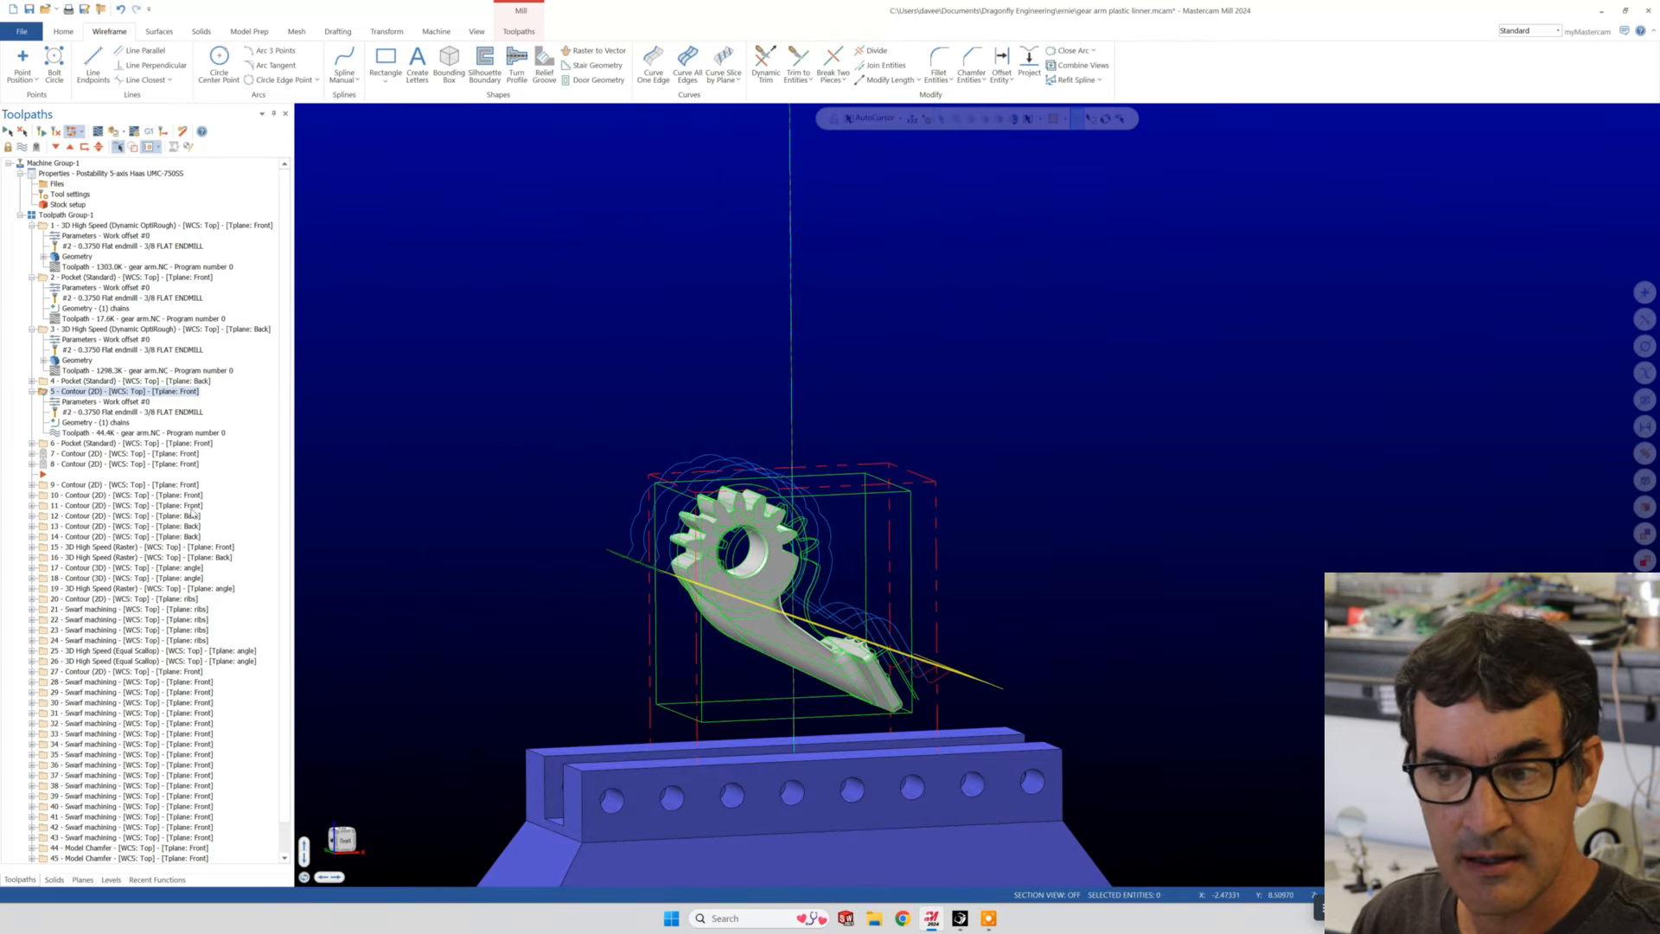
- Display the toolpaths of operations 6, 7 and 8 in turn and inspect the cuts in the gear's bore
left_click(78, 443)
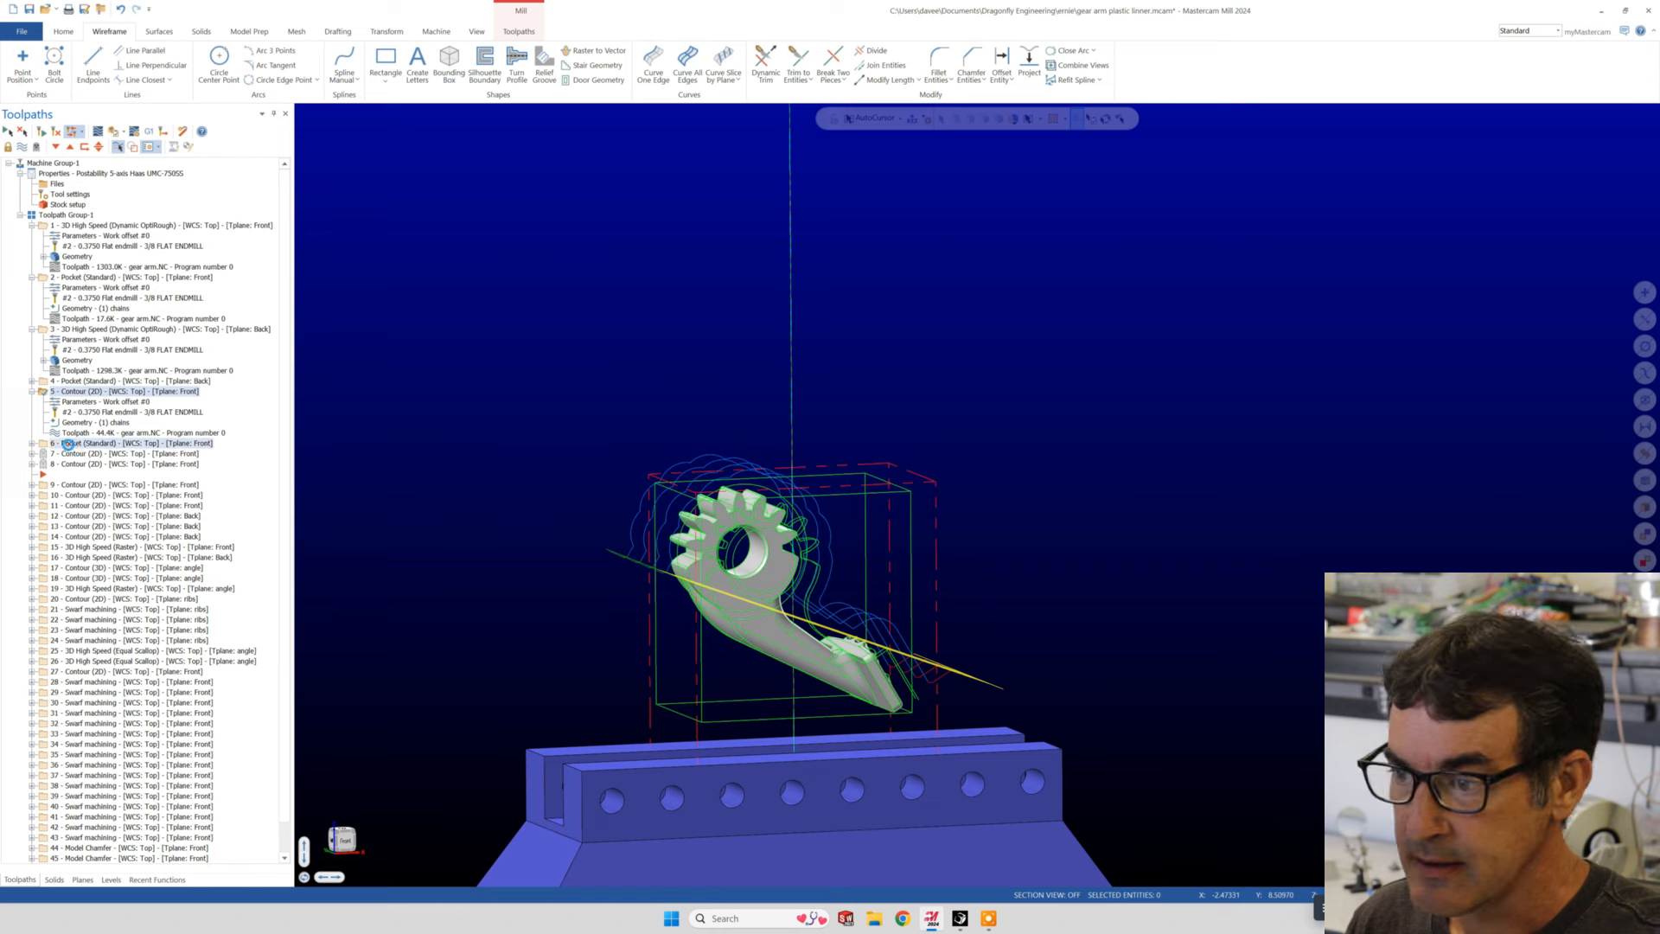
left_click(78, 454)
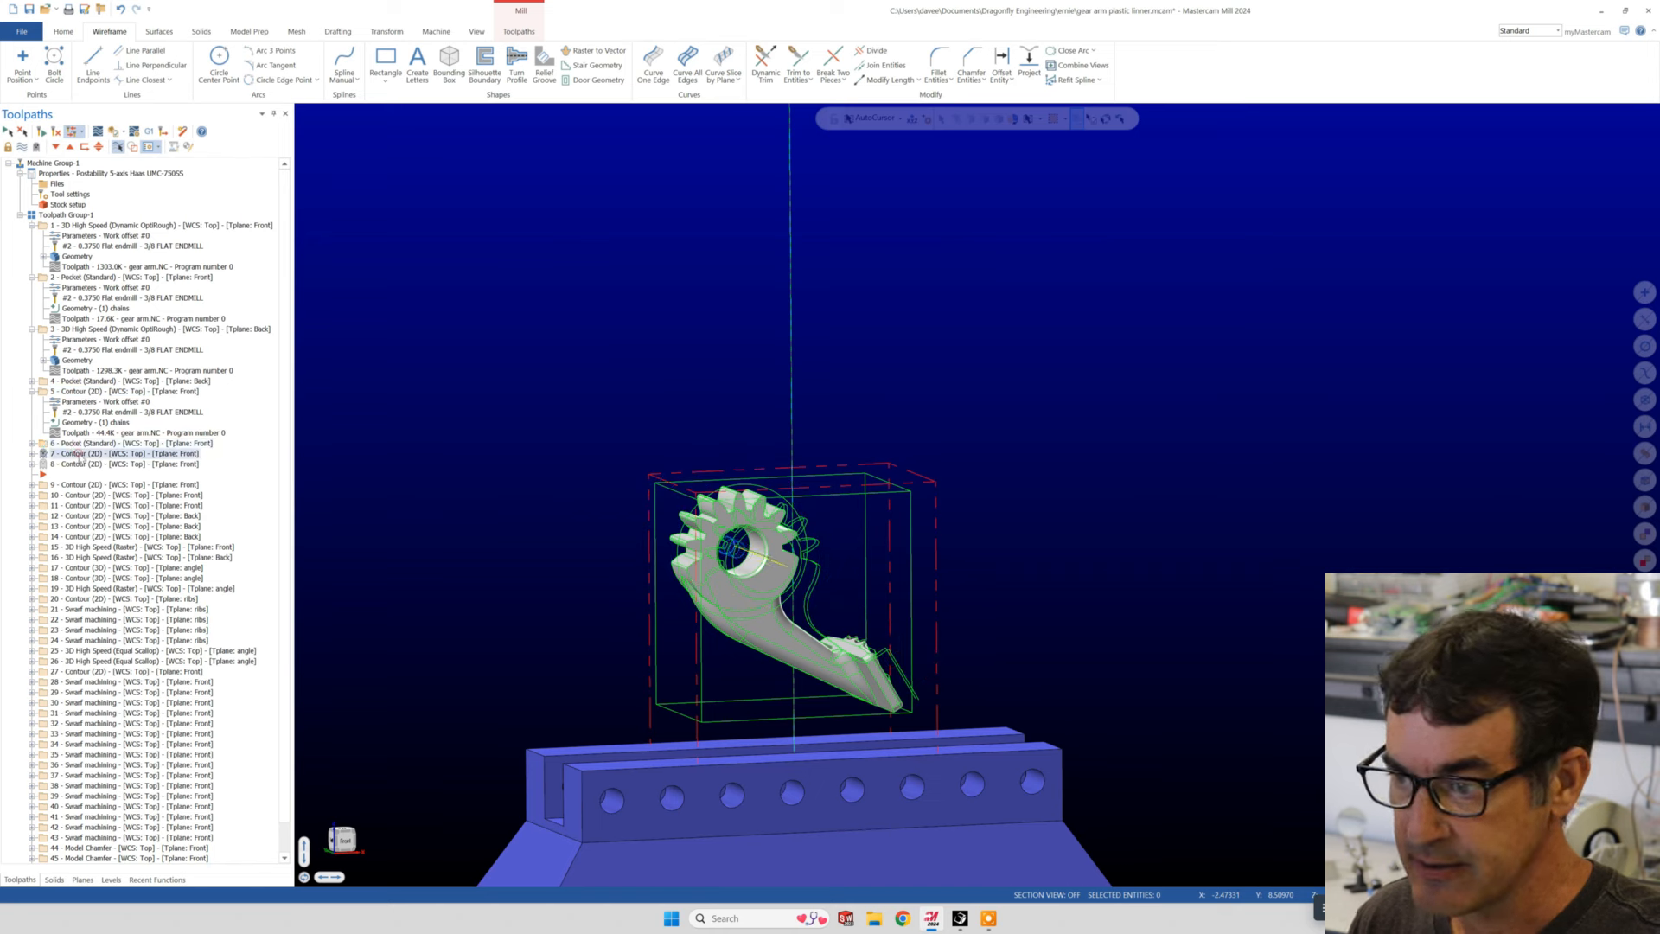
left_click(81, 465)
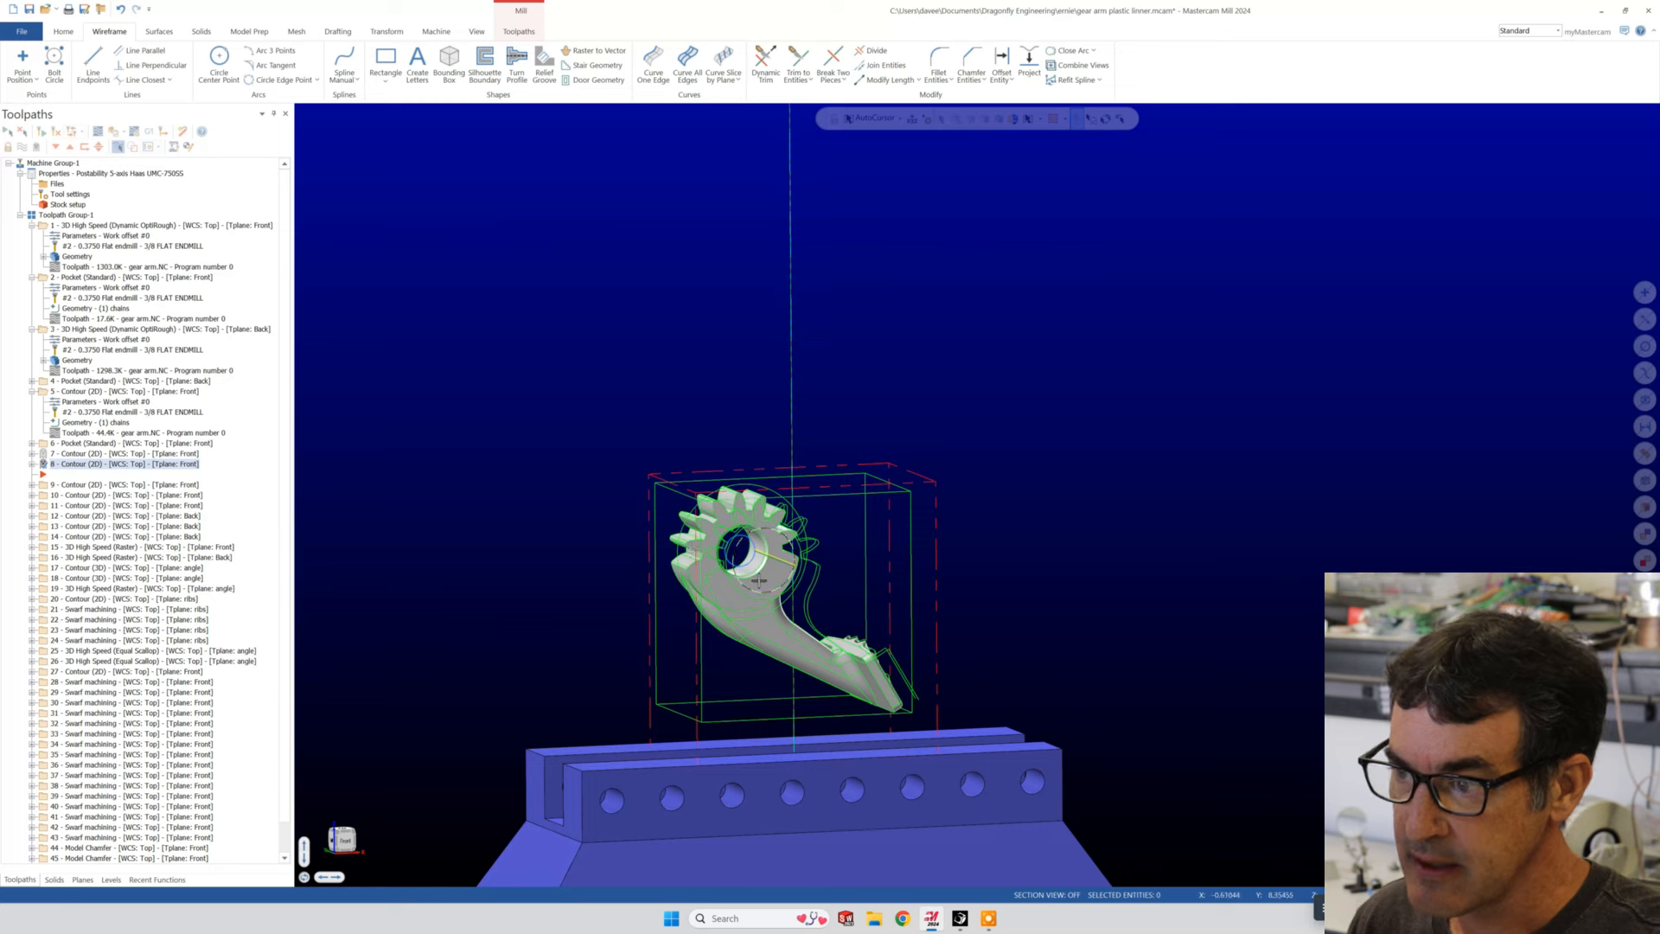
scroll(754, 573, "up", 5)
scroll(755, 572, "up", 1)
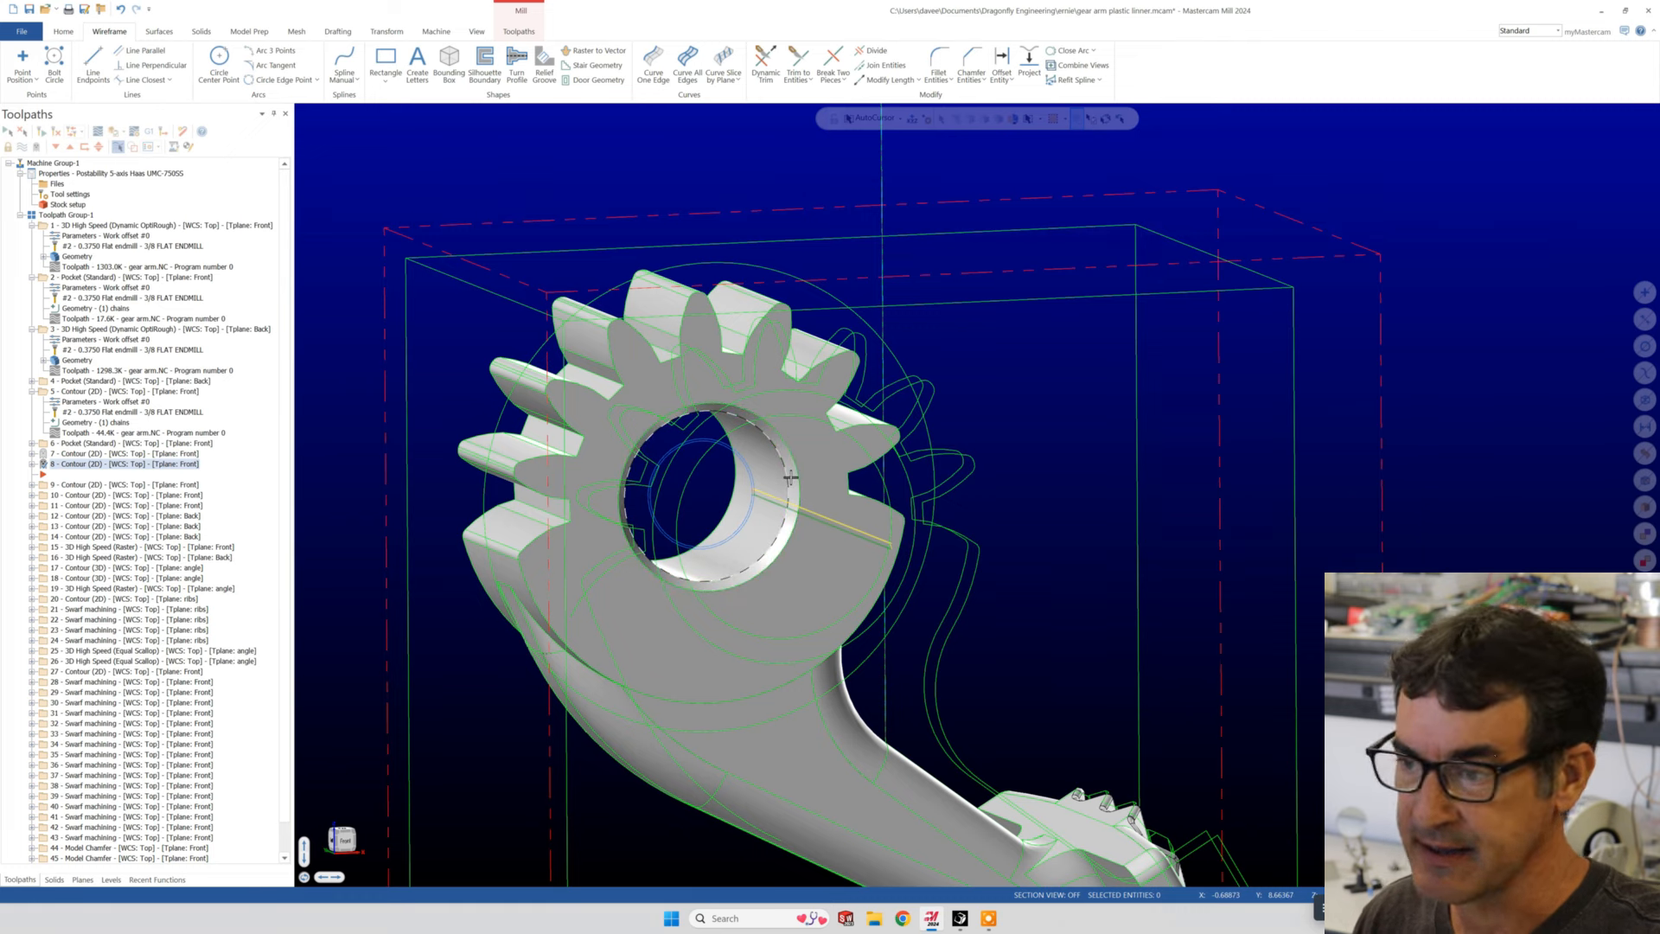
- Display operation 9's front Contour toolpath and inspect its passes along the arm's curved outer edge
left_click(70, 485)
scroll(826, 611, "down", 3)
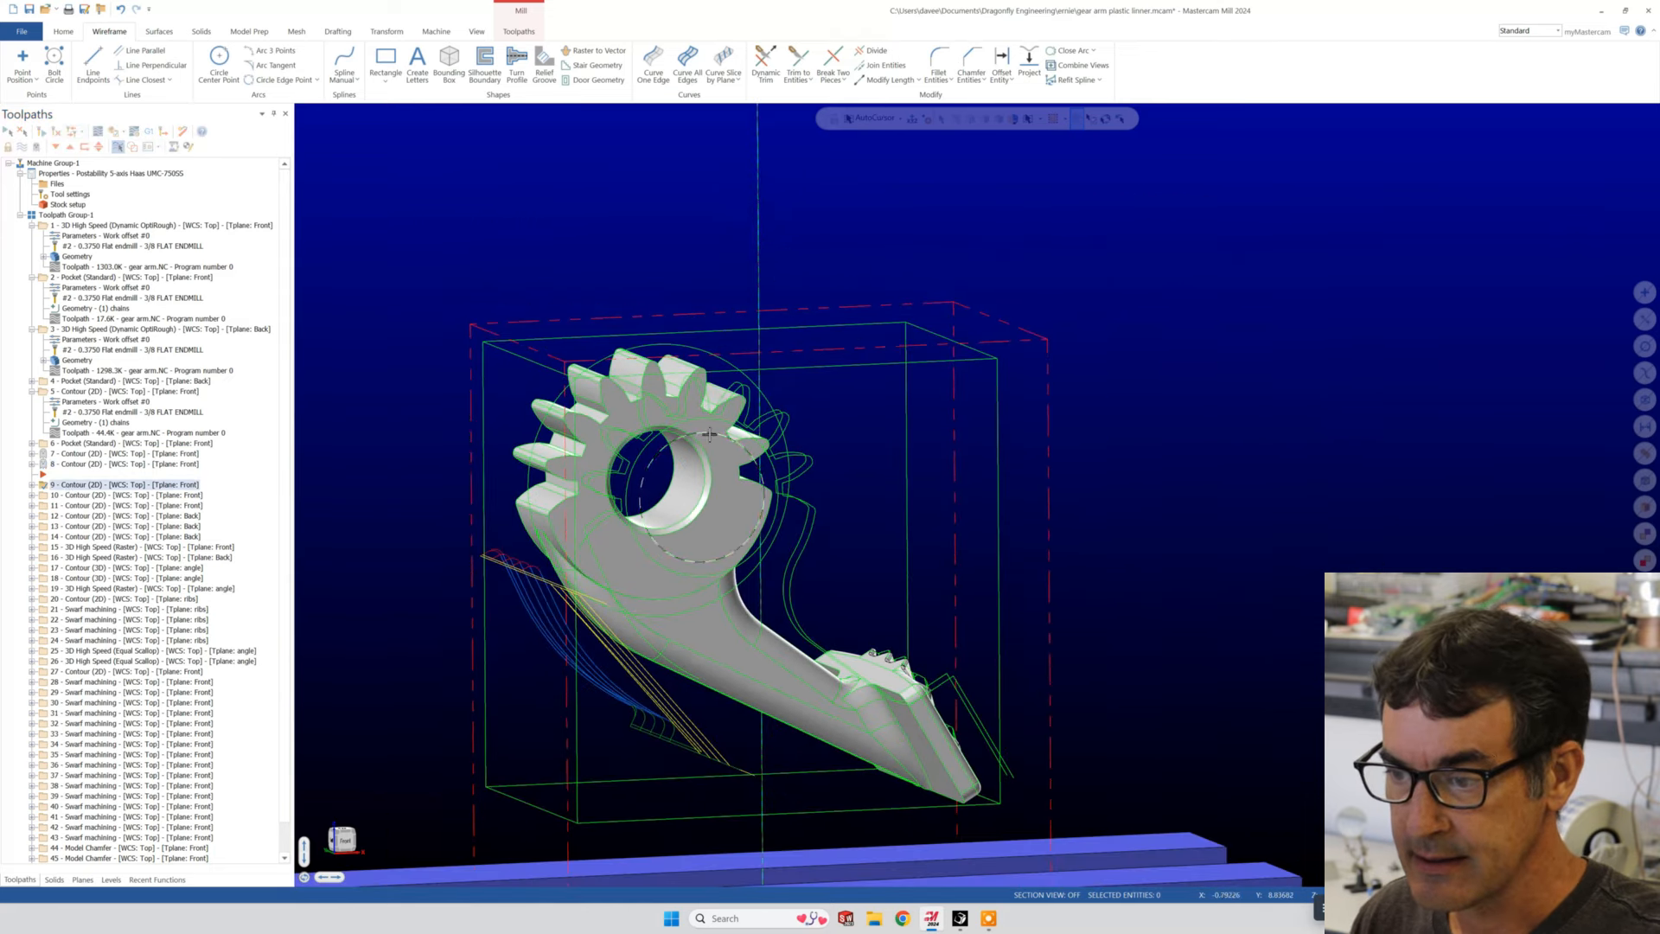
middle_click_drag(826, 611, 817, 617)
scroll(1193, 415, "down", 4)
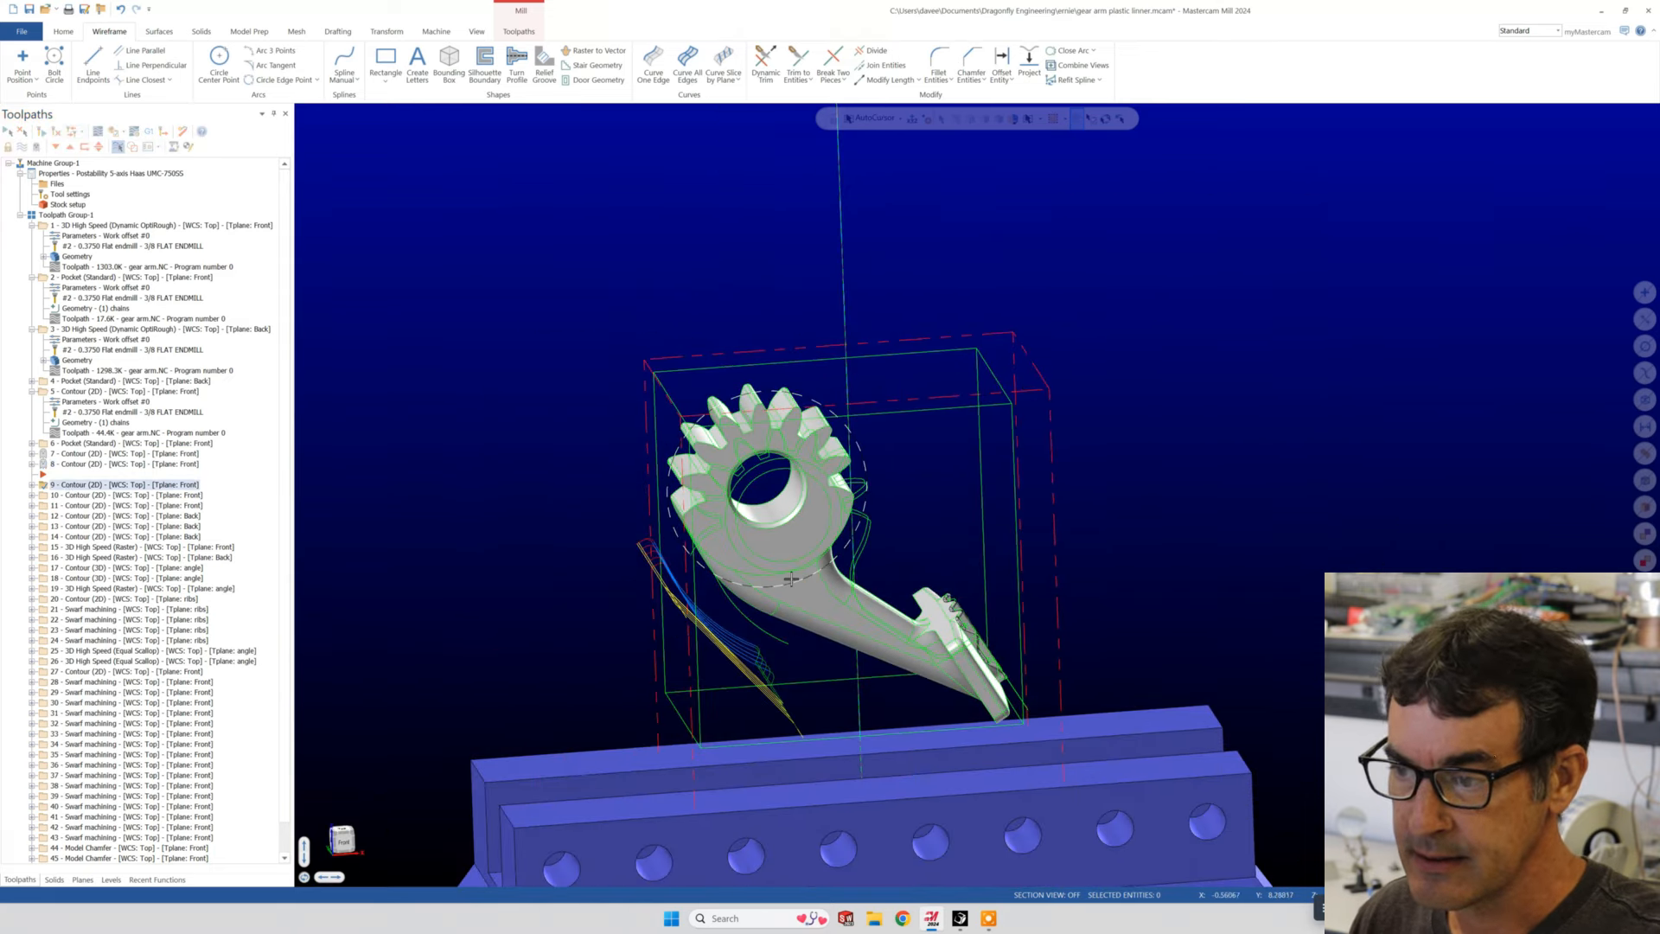
scroll(743, 580, "up", 6)
middle_click_drag(696, 632, 765, 559)
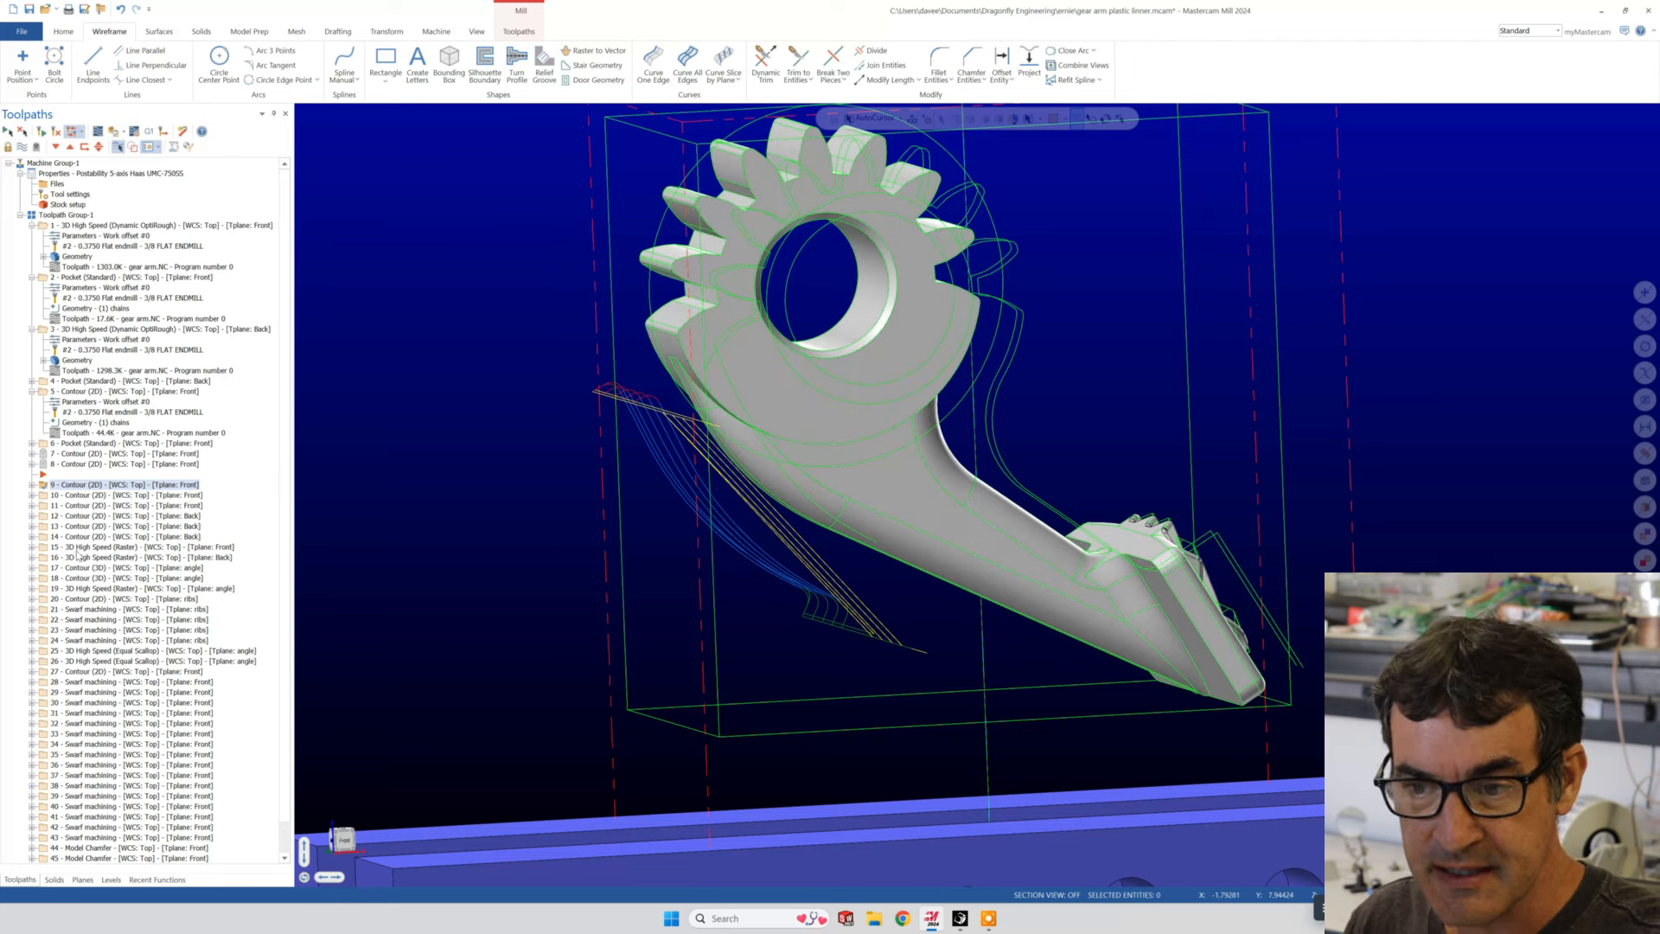
- Compare the Contour toolpaths of operations 9 and 10, and display those of operations 11, 12 and 13 on the part
left_click(80, 496)
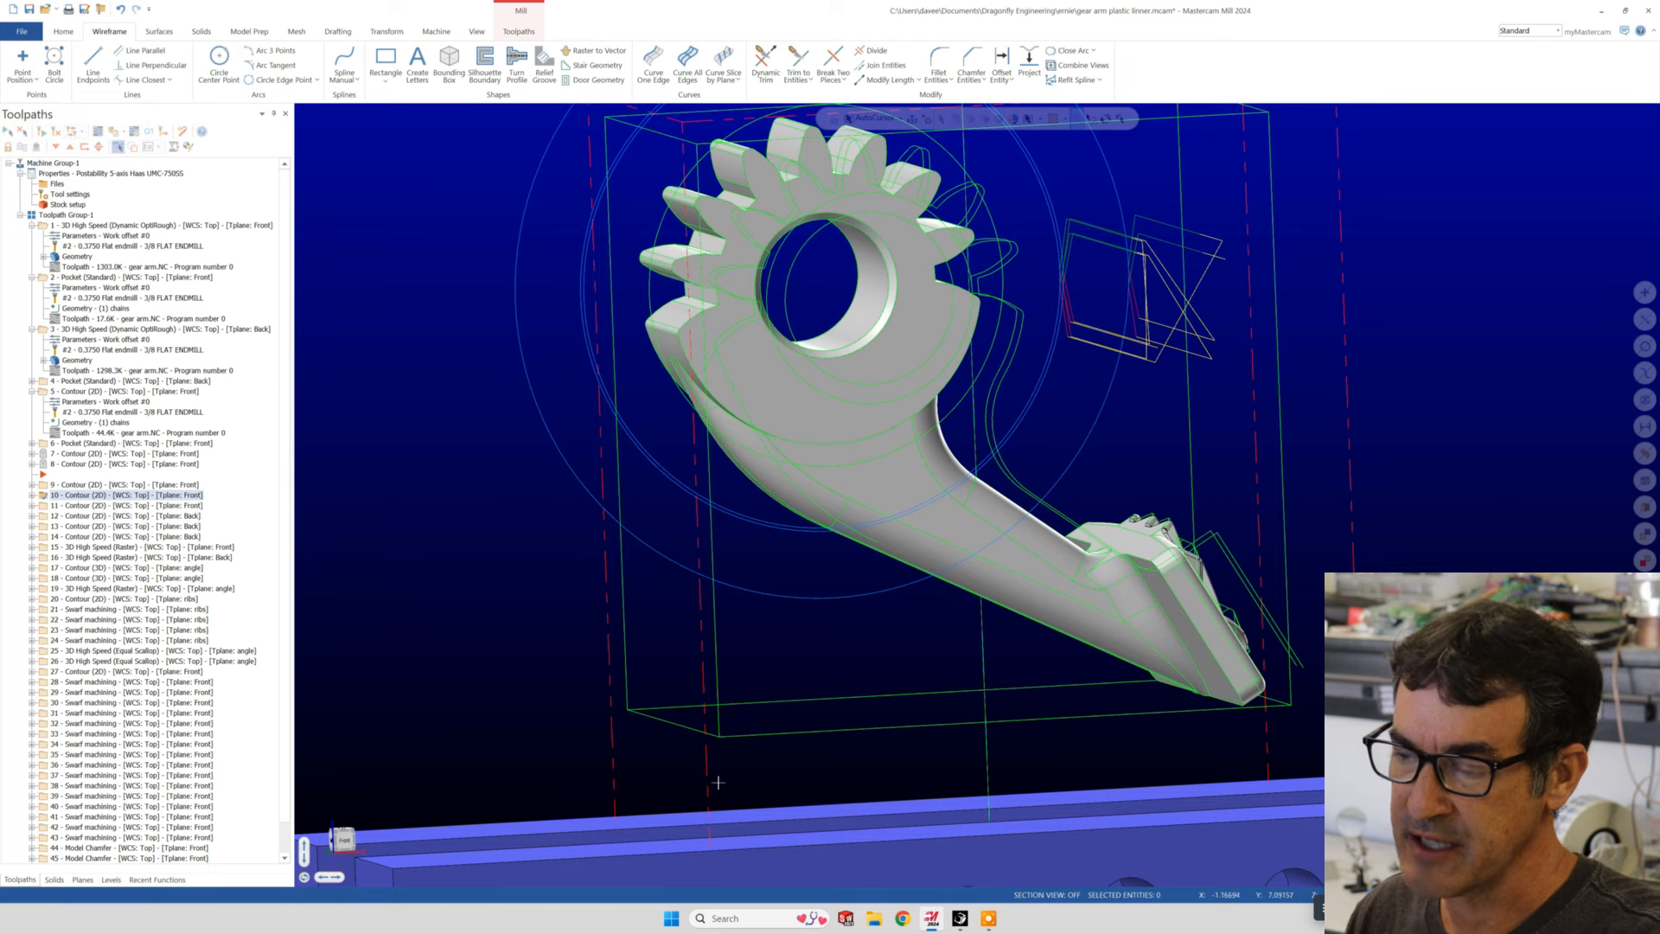
scroll(733, 702, "down", 2)
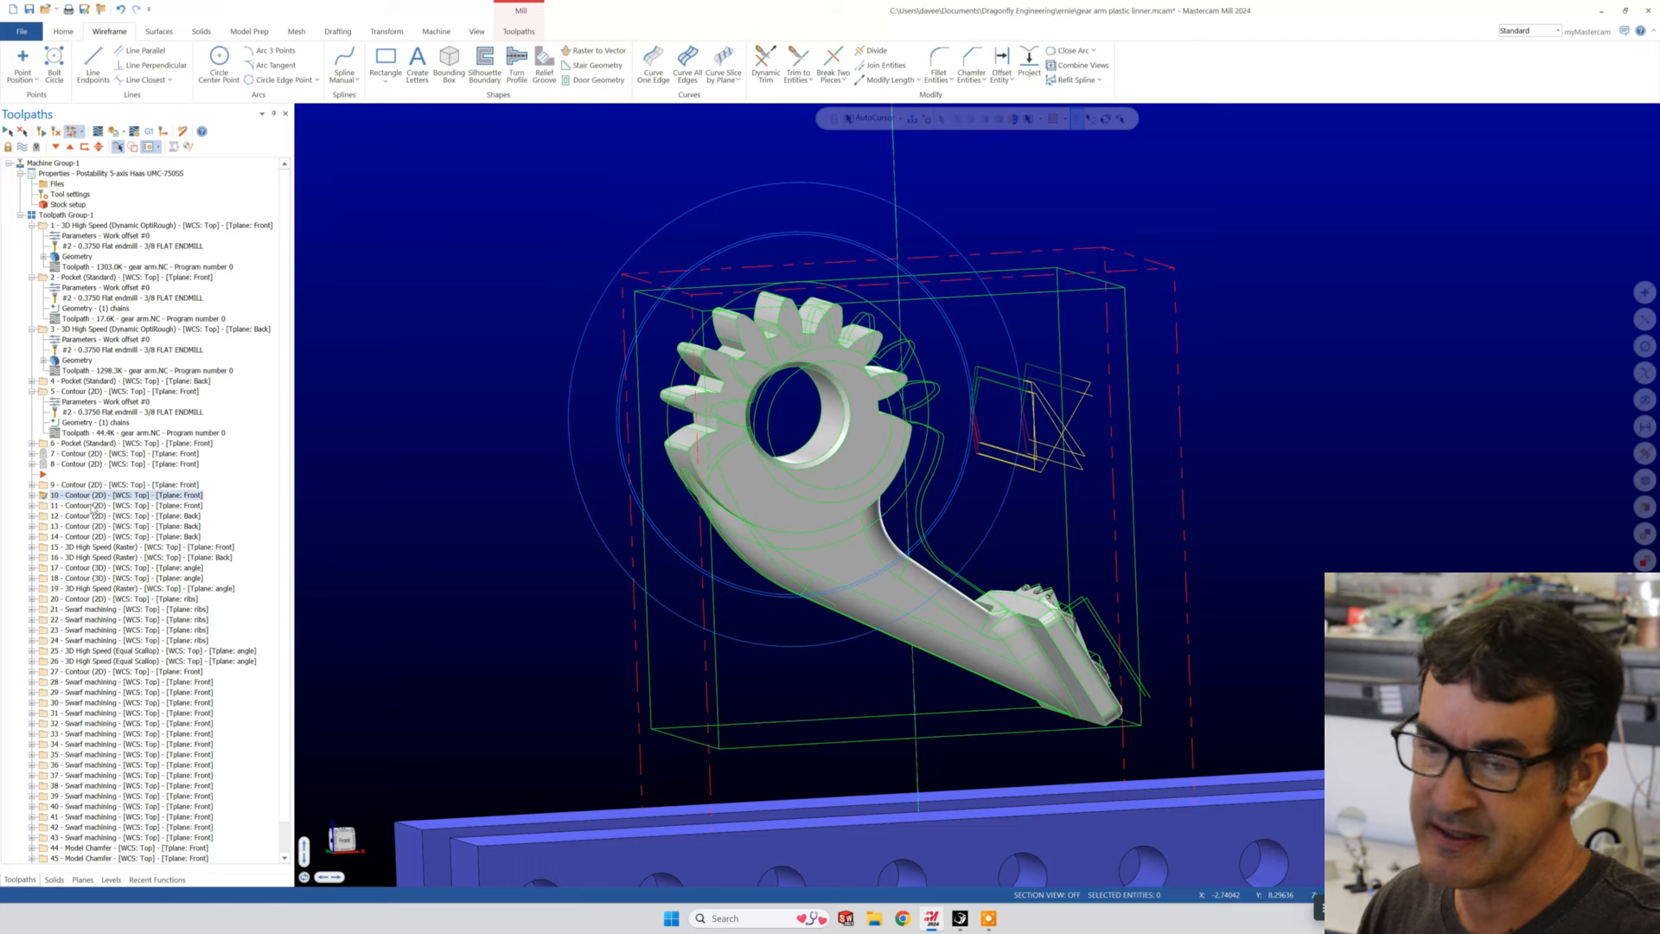
left_click(95, 485)
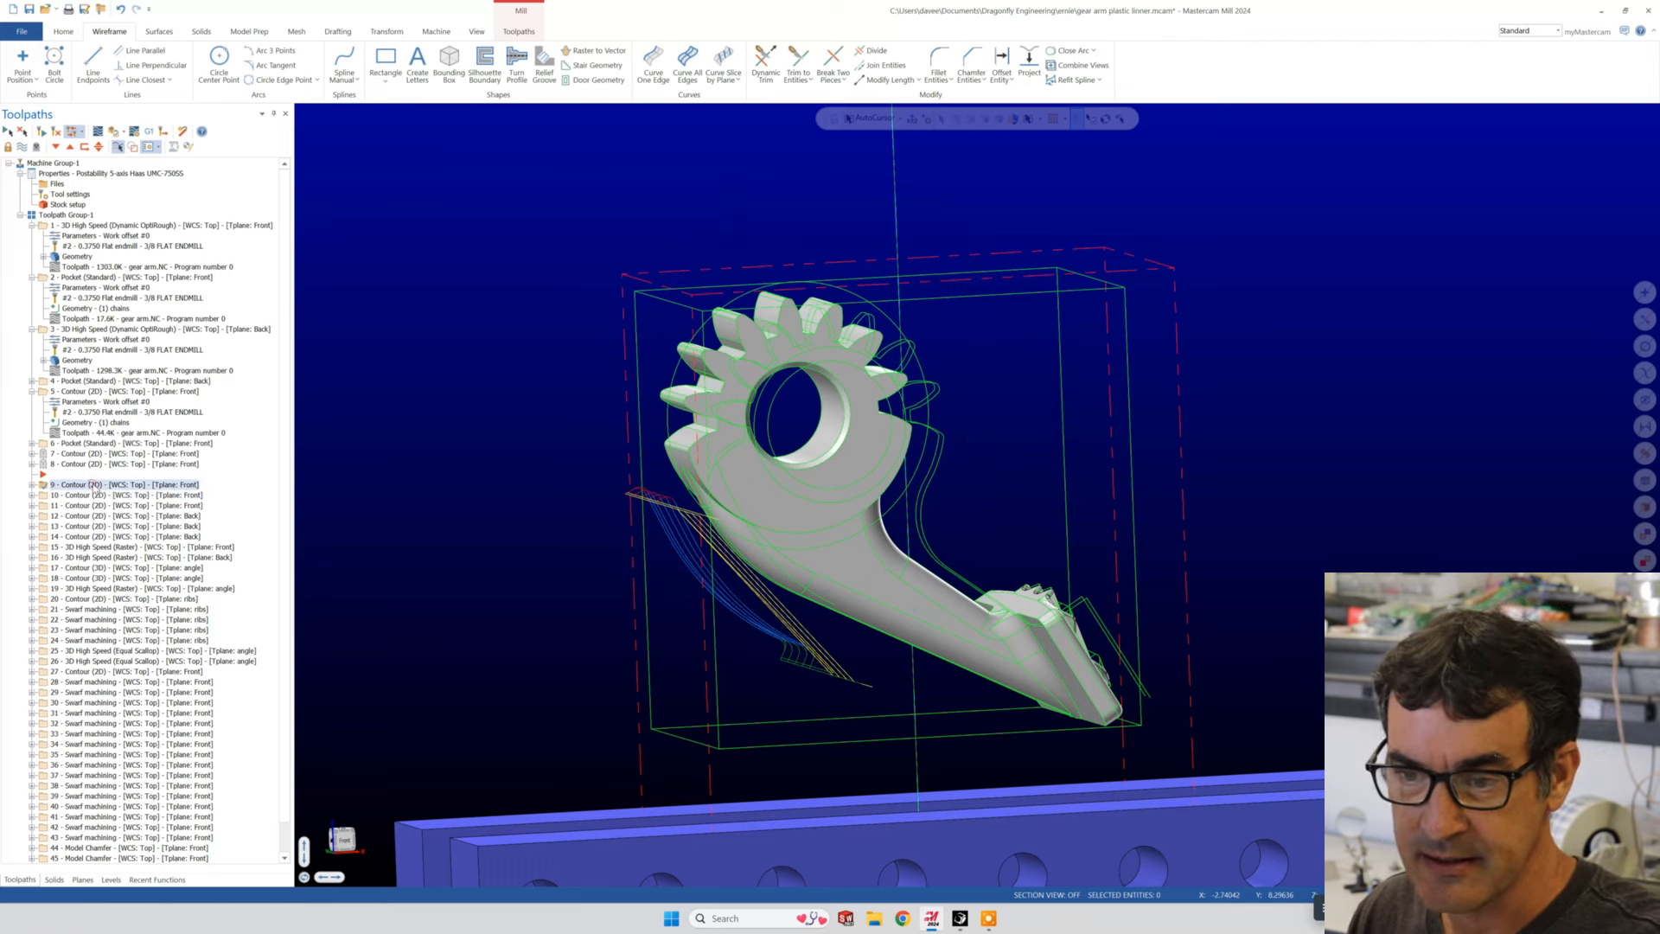
left_click(95, 496)
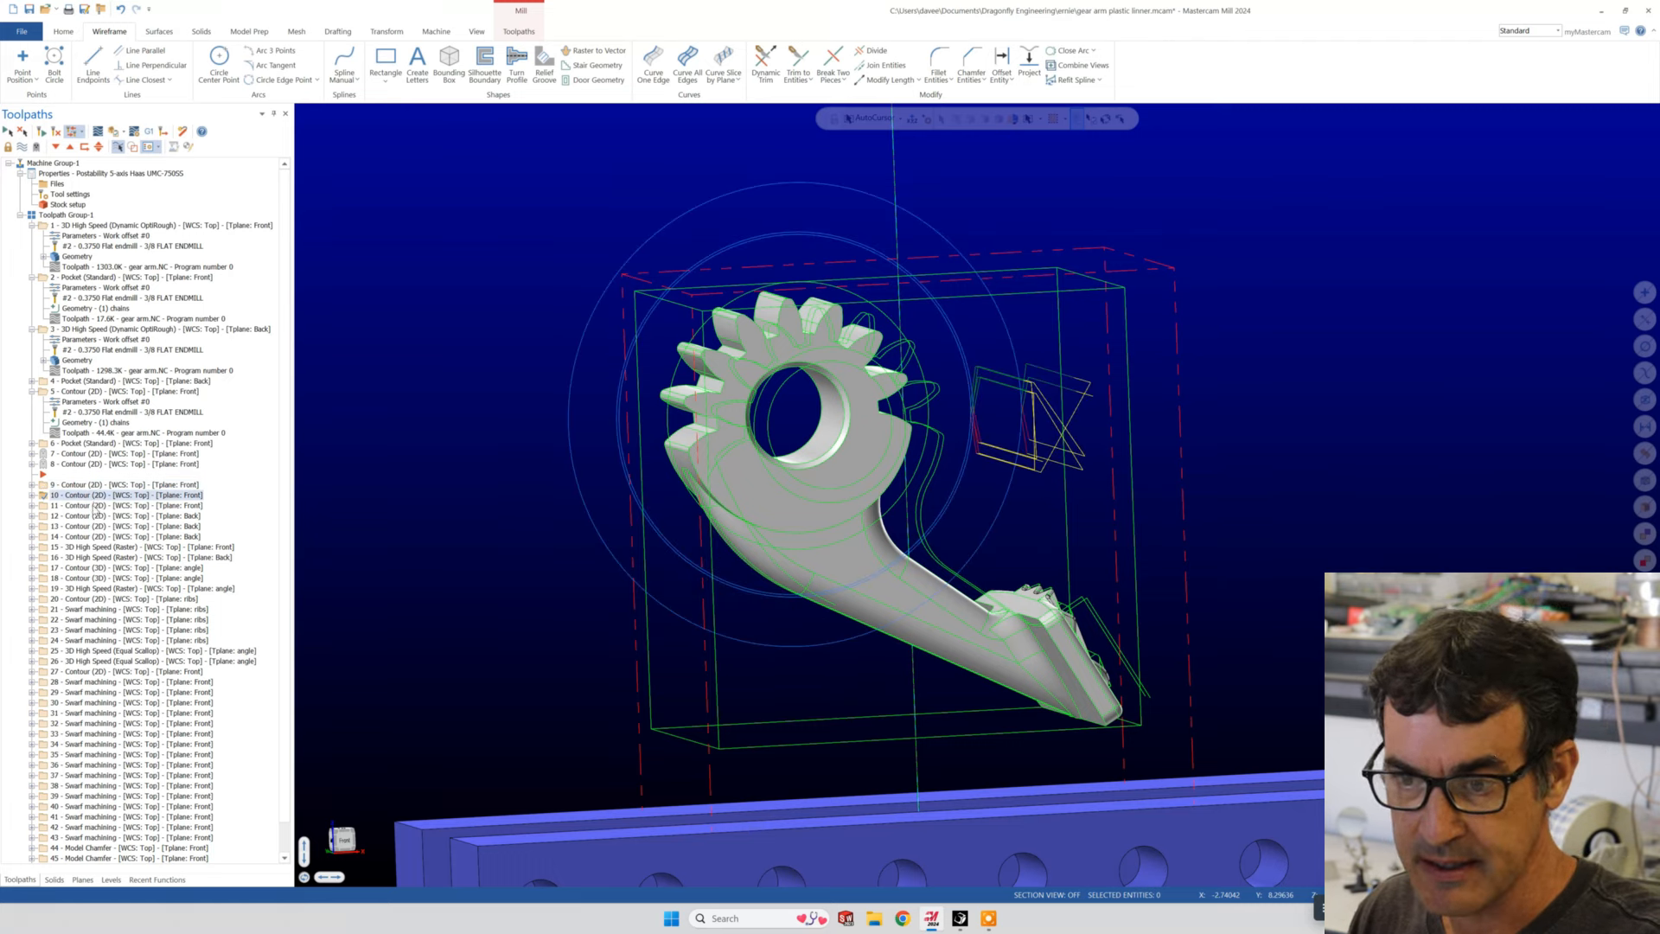
left_click(96, 506)
left_click(95, 517)
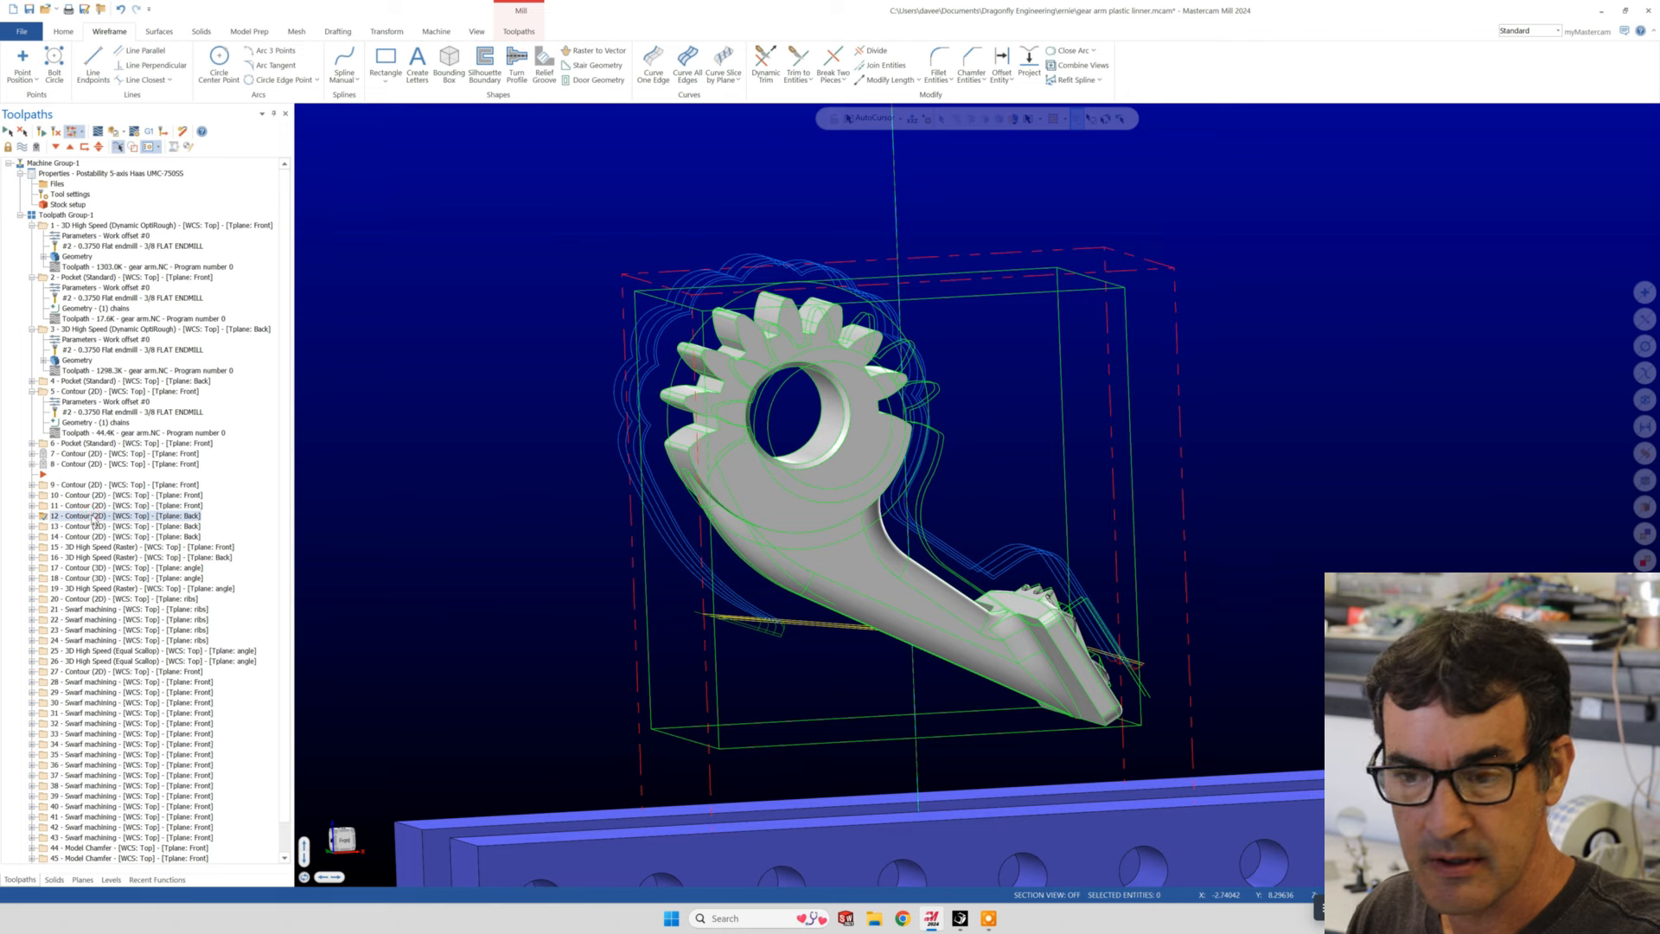
left_click(96, 528)
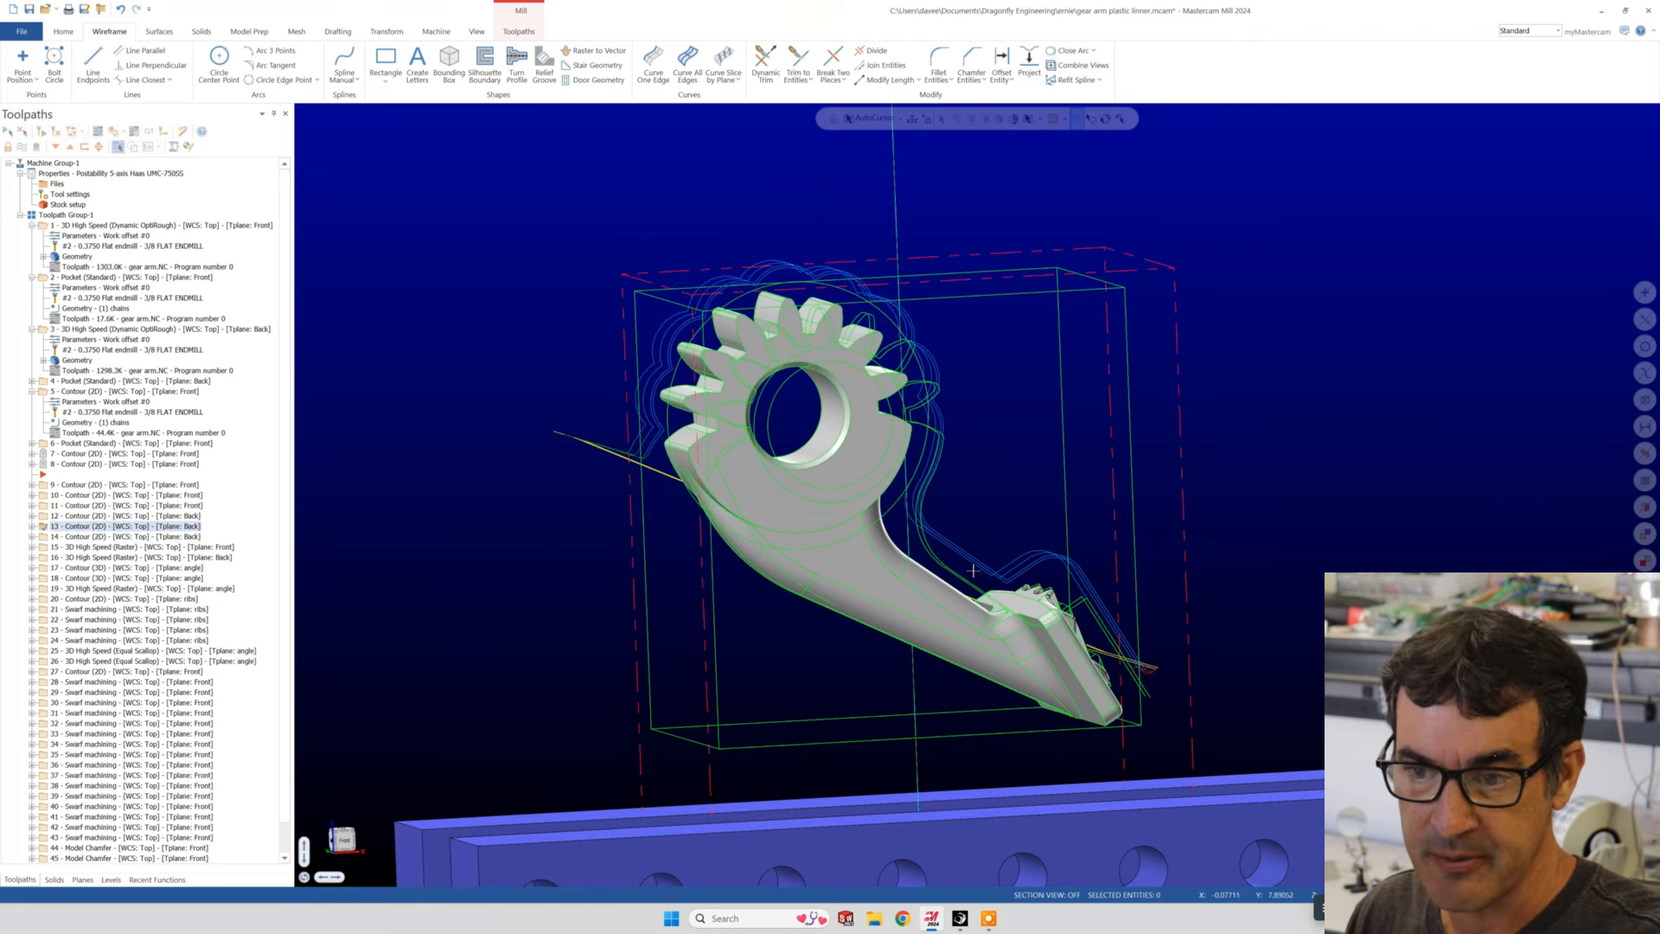
- Display operation 15's front High Speed Raster toolpath and inspect its passes and boundary on the arm's curved surface
left_click(89, 547)
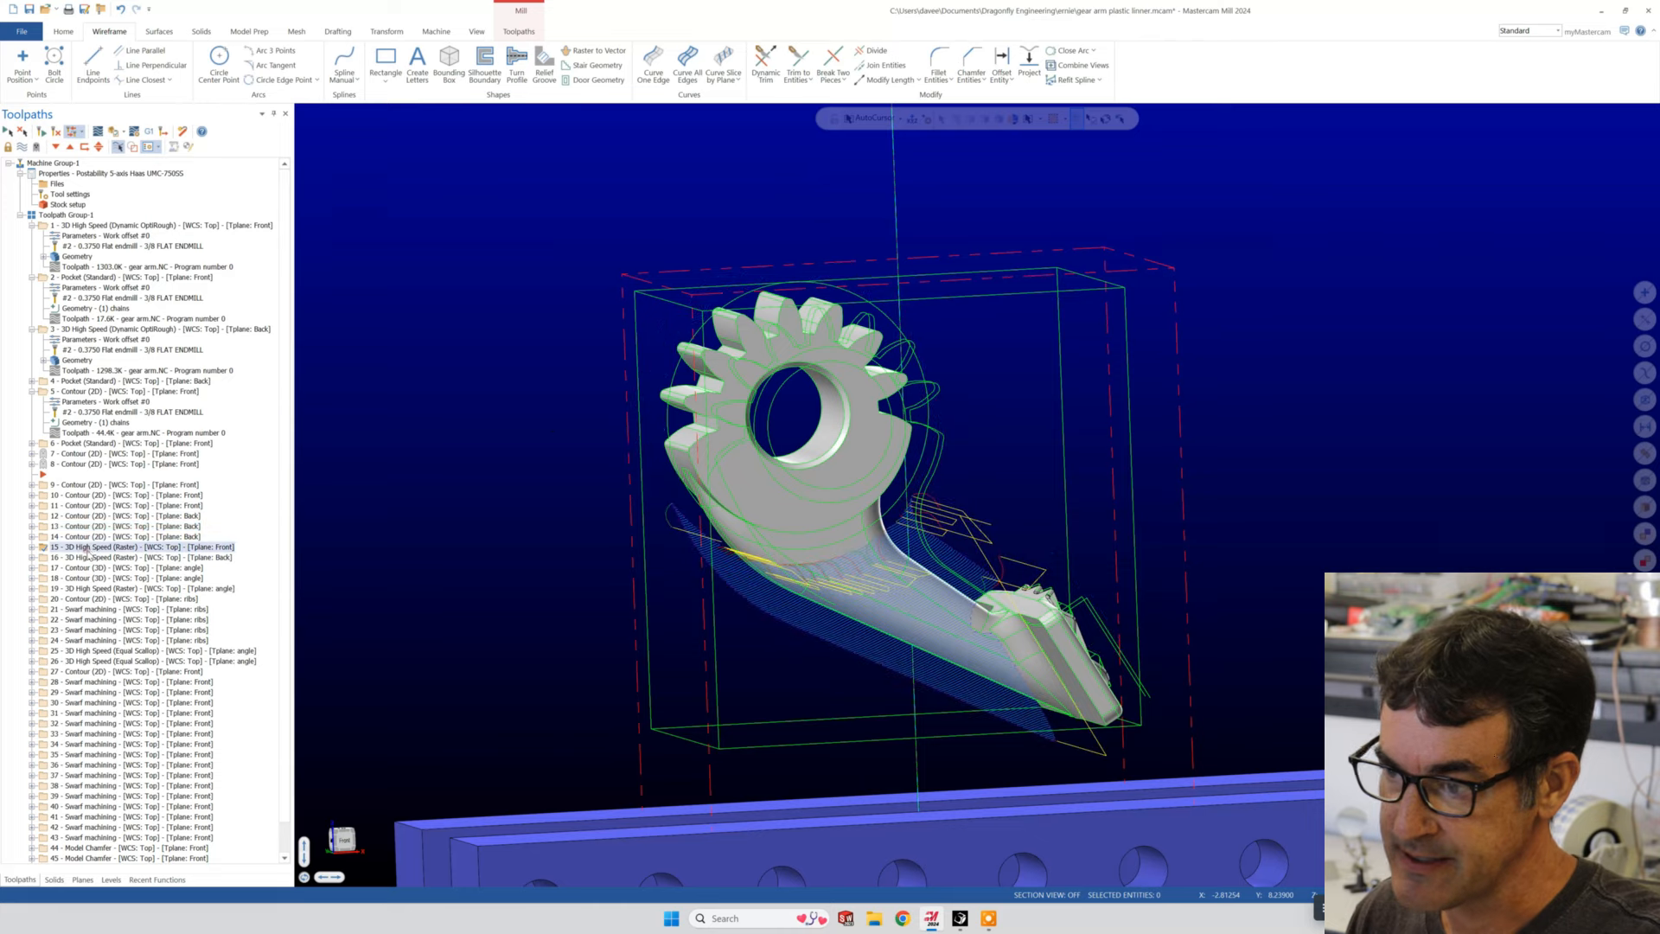
mouse_move(924, 630)
middle_mouse_down()
mouse_move(920, 592)
mouse_move(951, 546)
mouse_move(999, 584)
mouse_move(864, 595)
middle_mouse_up()
scroll(861, 595, "up", 3)
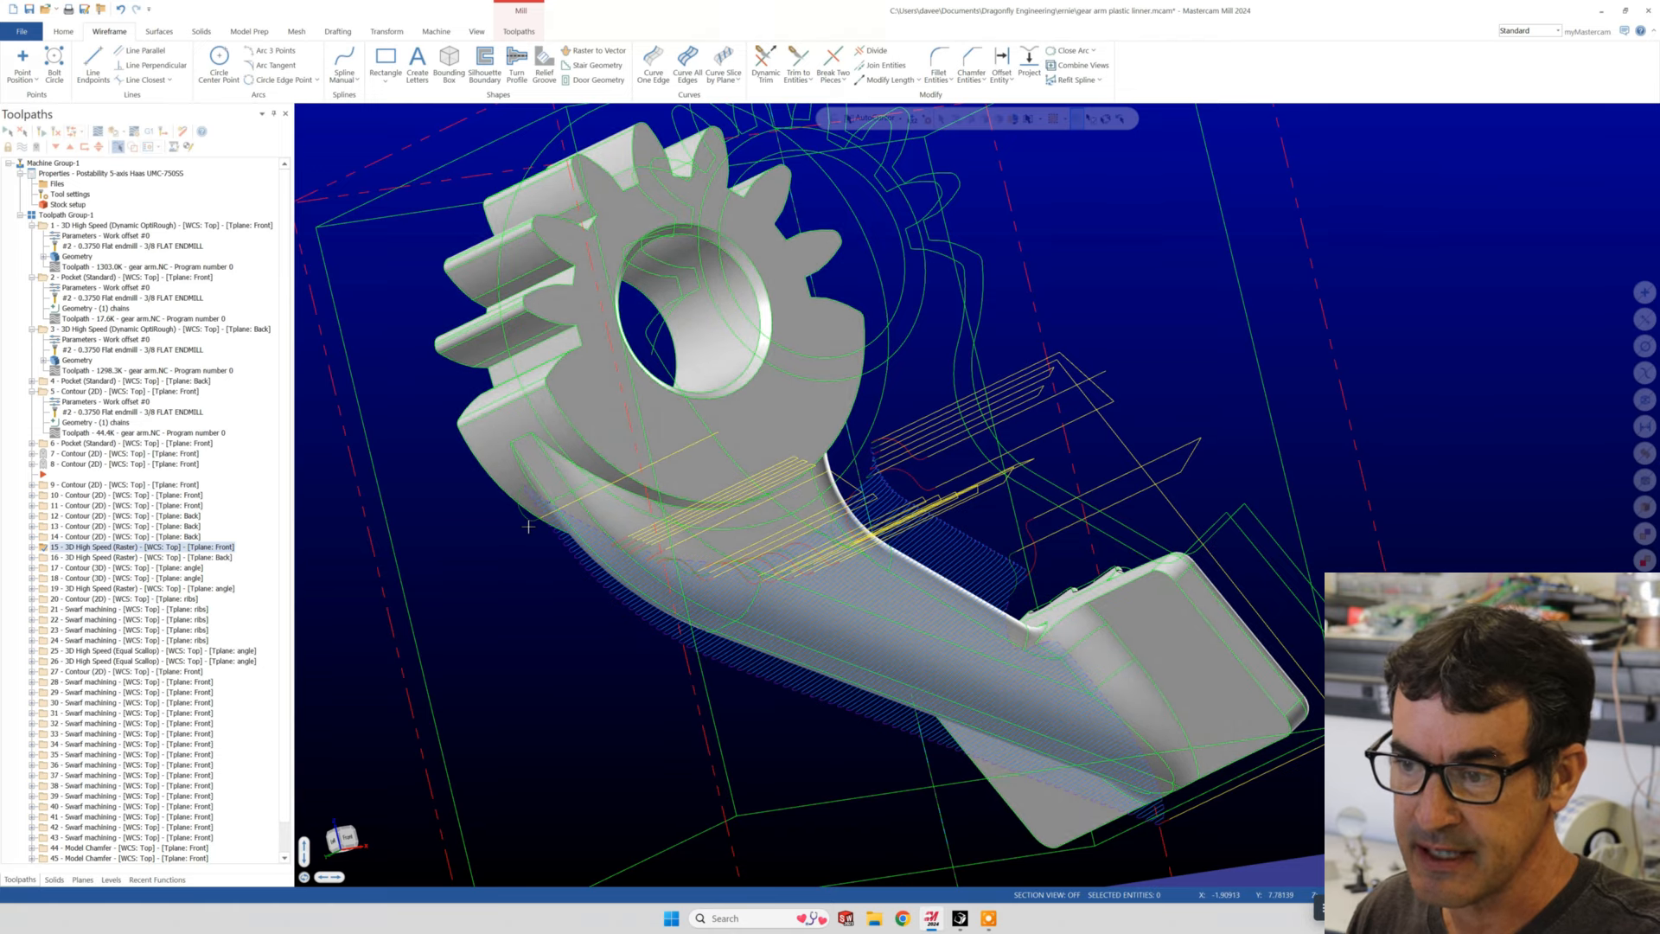
scroll(500, 493, "up", 5)
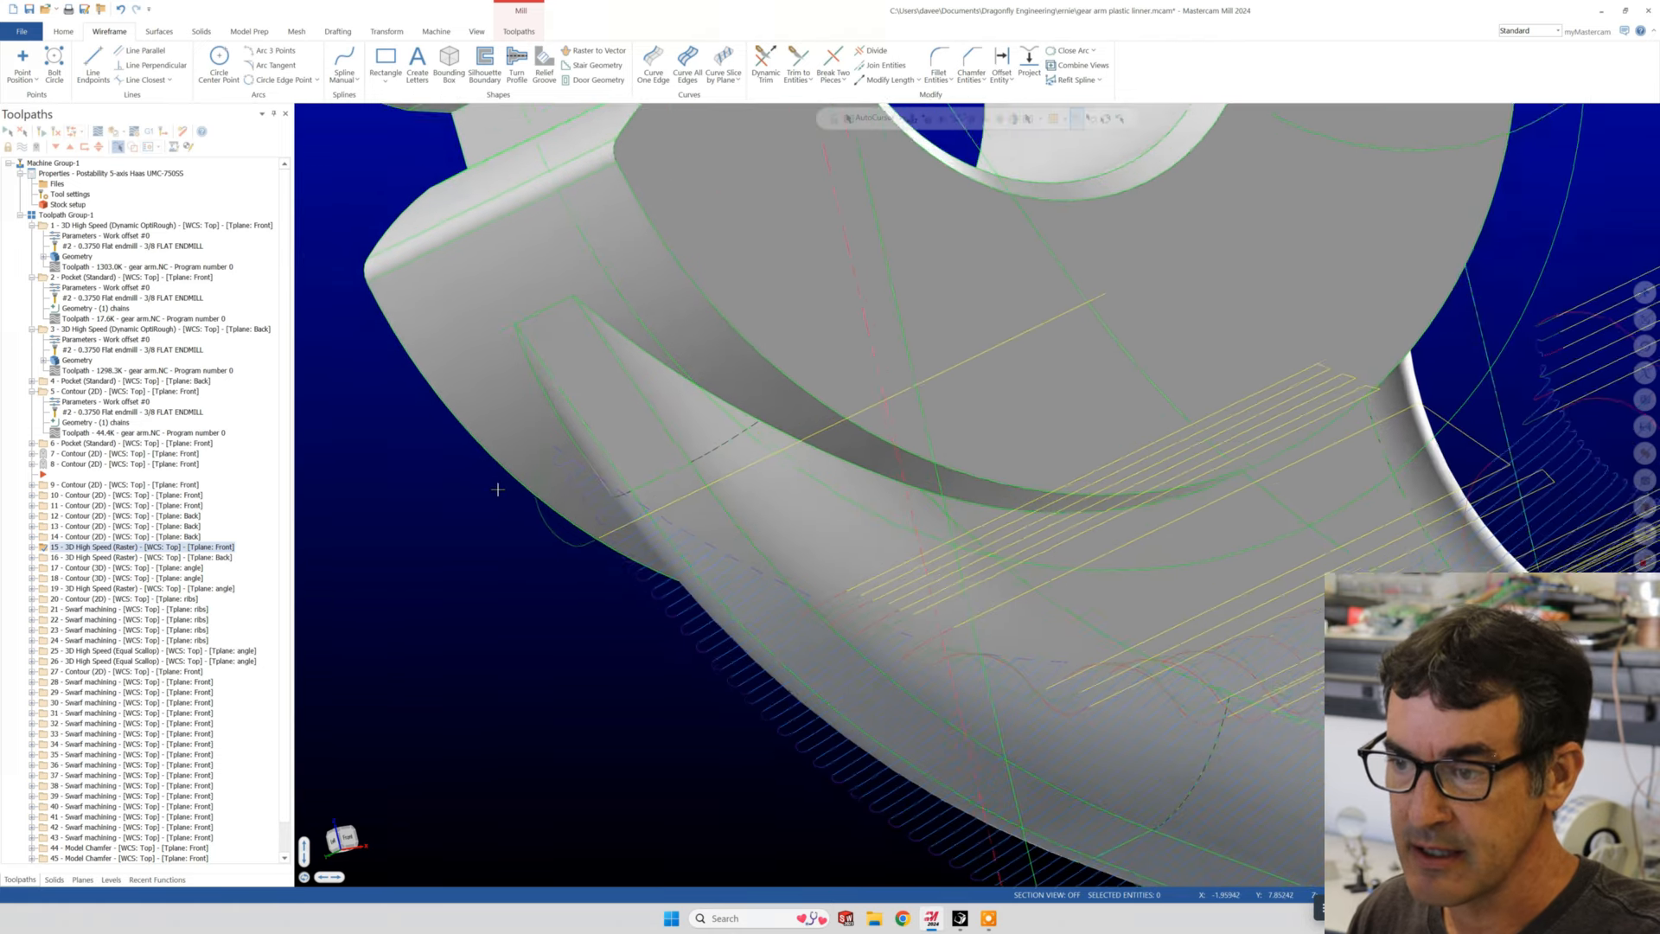
scroll(681, 537, "up", 2)
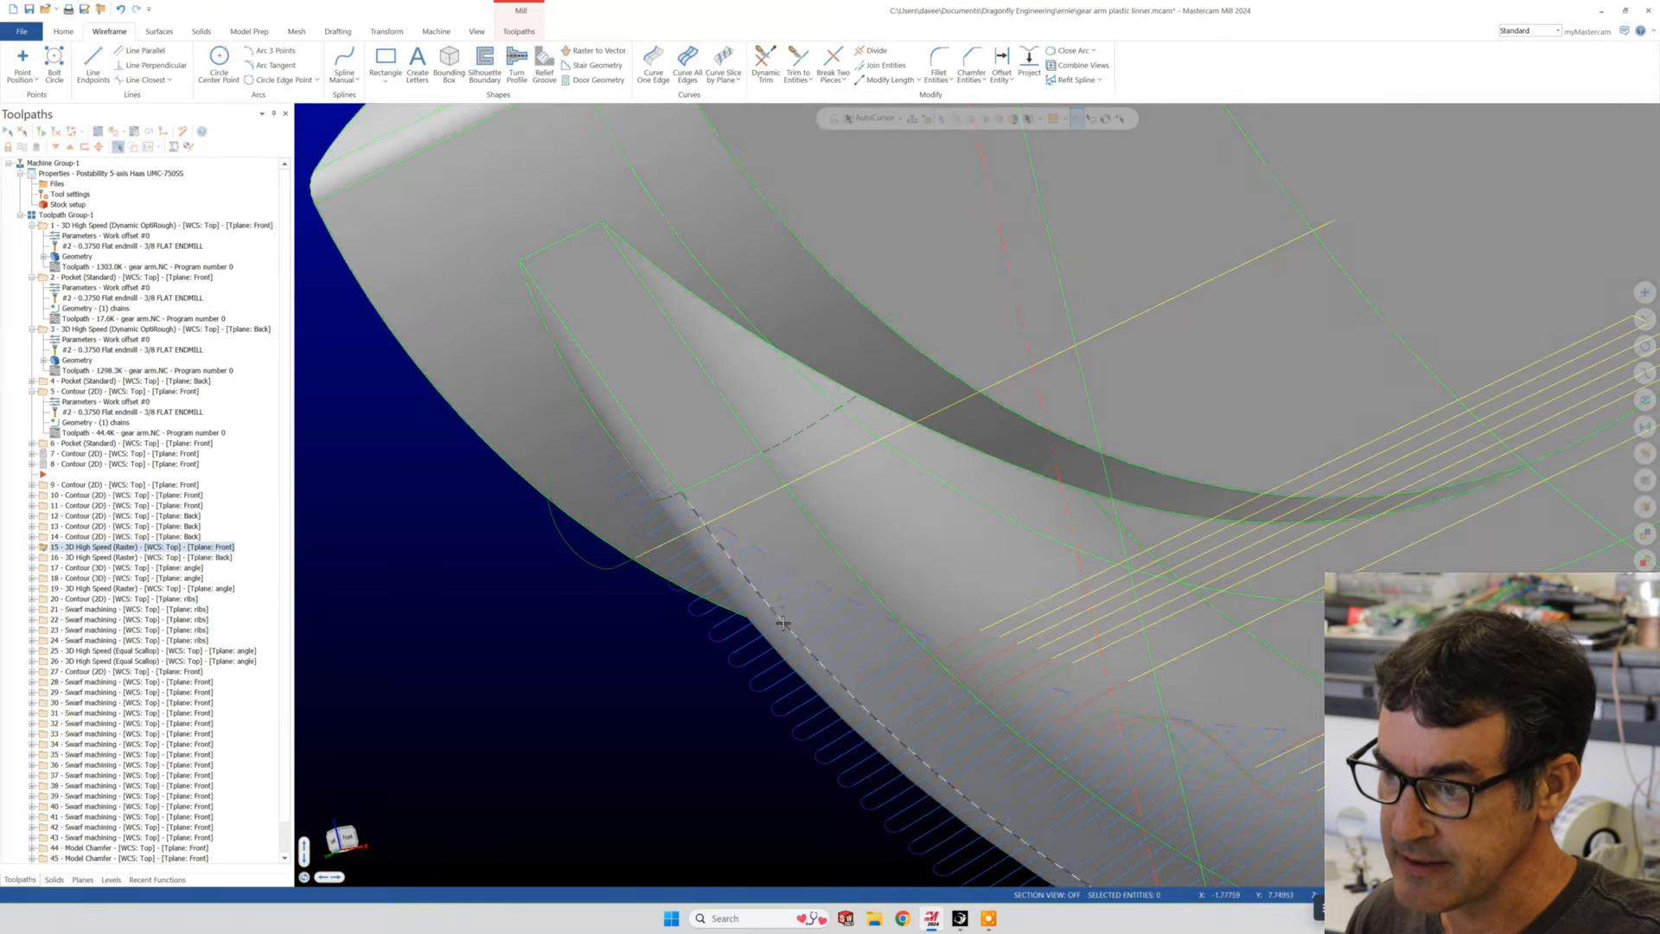
- Examine operation 15's raster passes across the arm's curved surface beneath the gear hub, and open the operation in Backplot
scroll(784, 667, "down", 2)
scroll(784, 666, "down", 5)
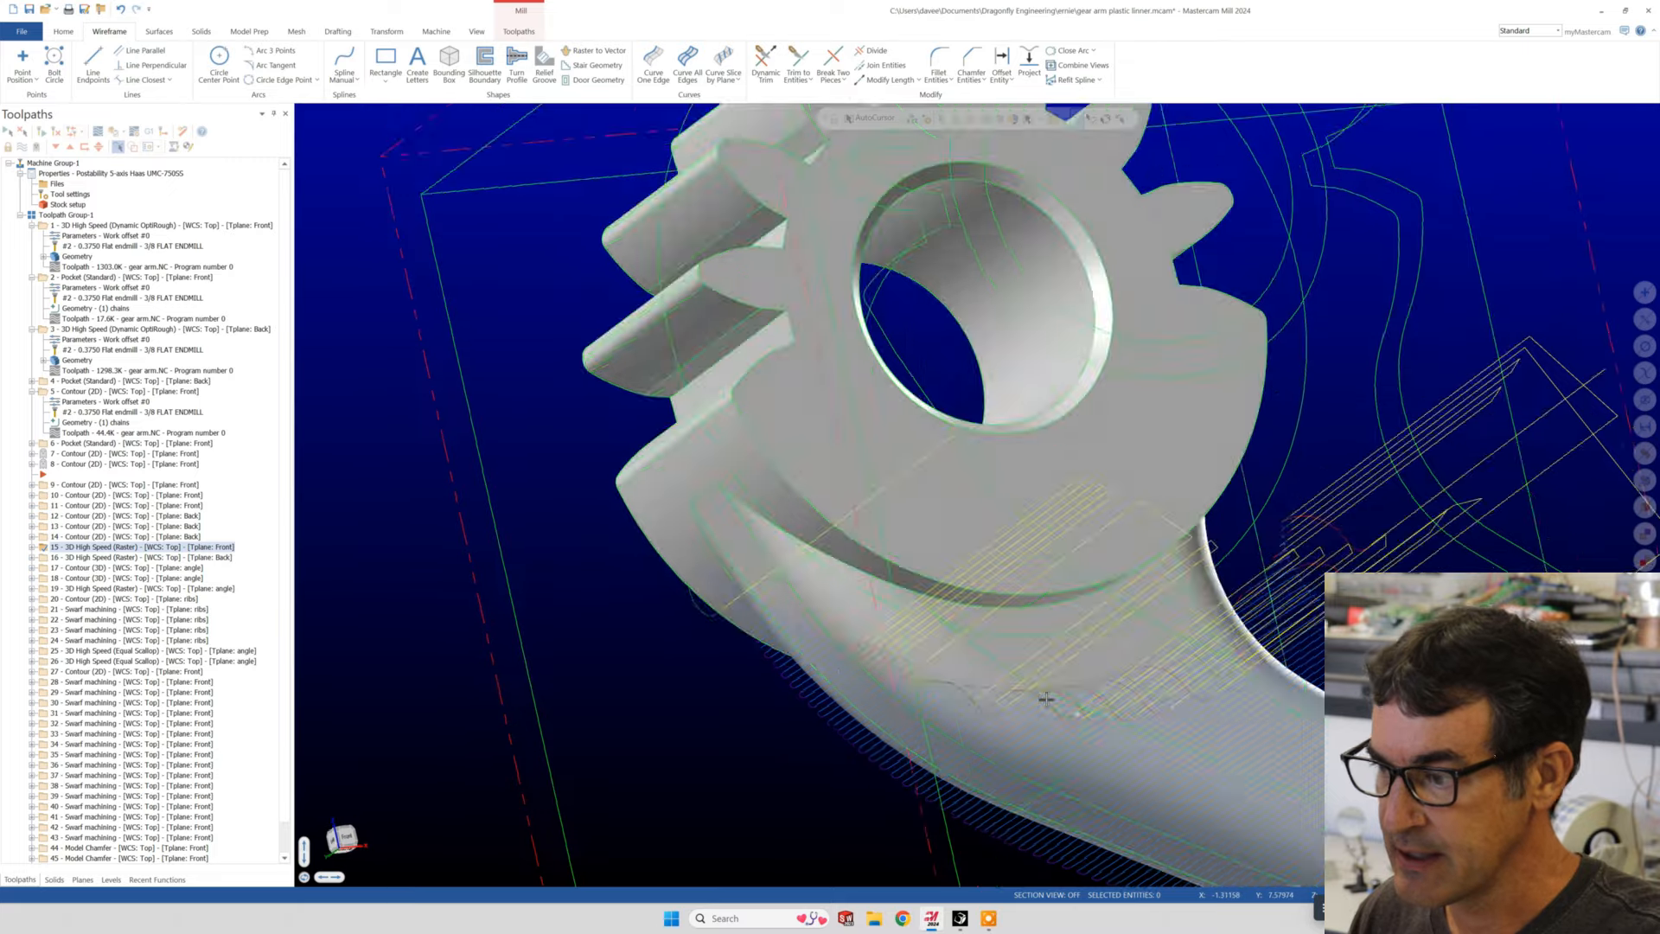
middle_click_drag(1005, 612, 851, 575)
scroll(1025, 654, "down", 4)
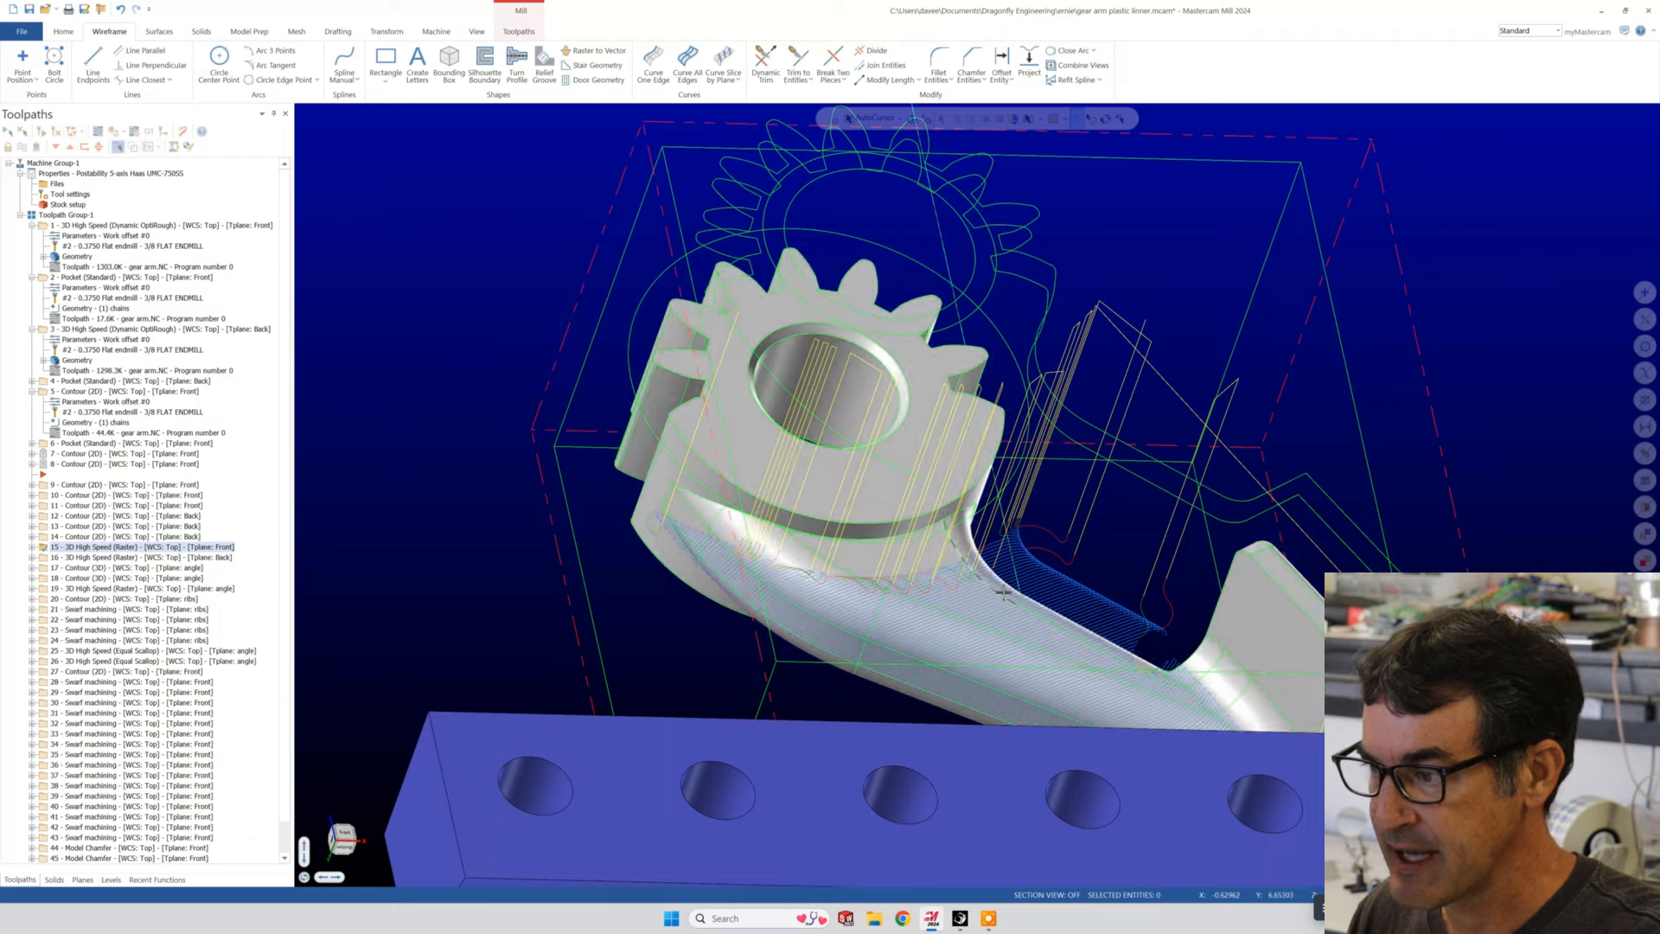
middle_click_drag(1004, 592, 748, 623)
scroll(834, 604, "up", 3)
middle_click_drag(623, 608, 332, 543)
scroll(332, 543, "down", 3)
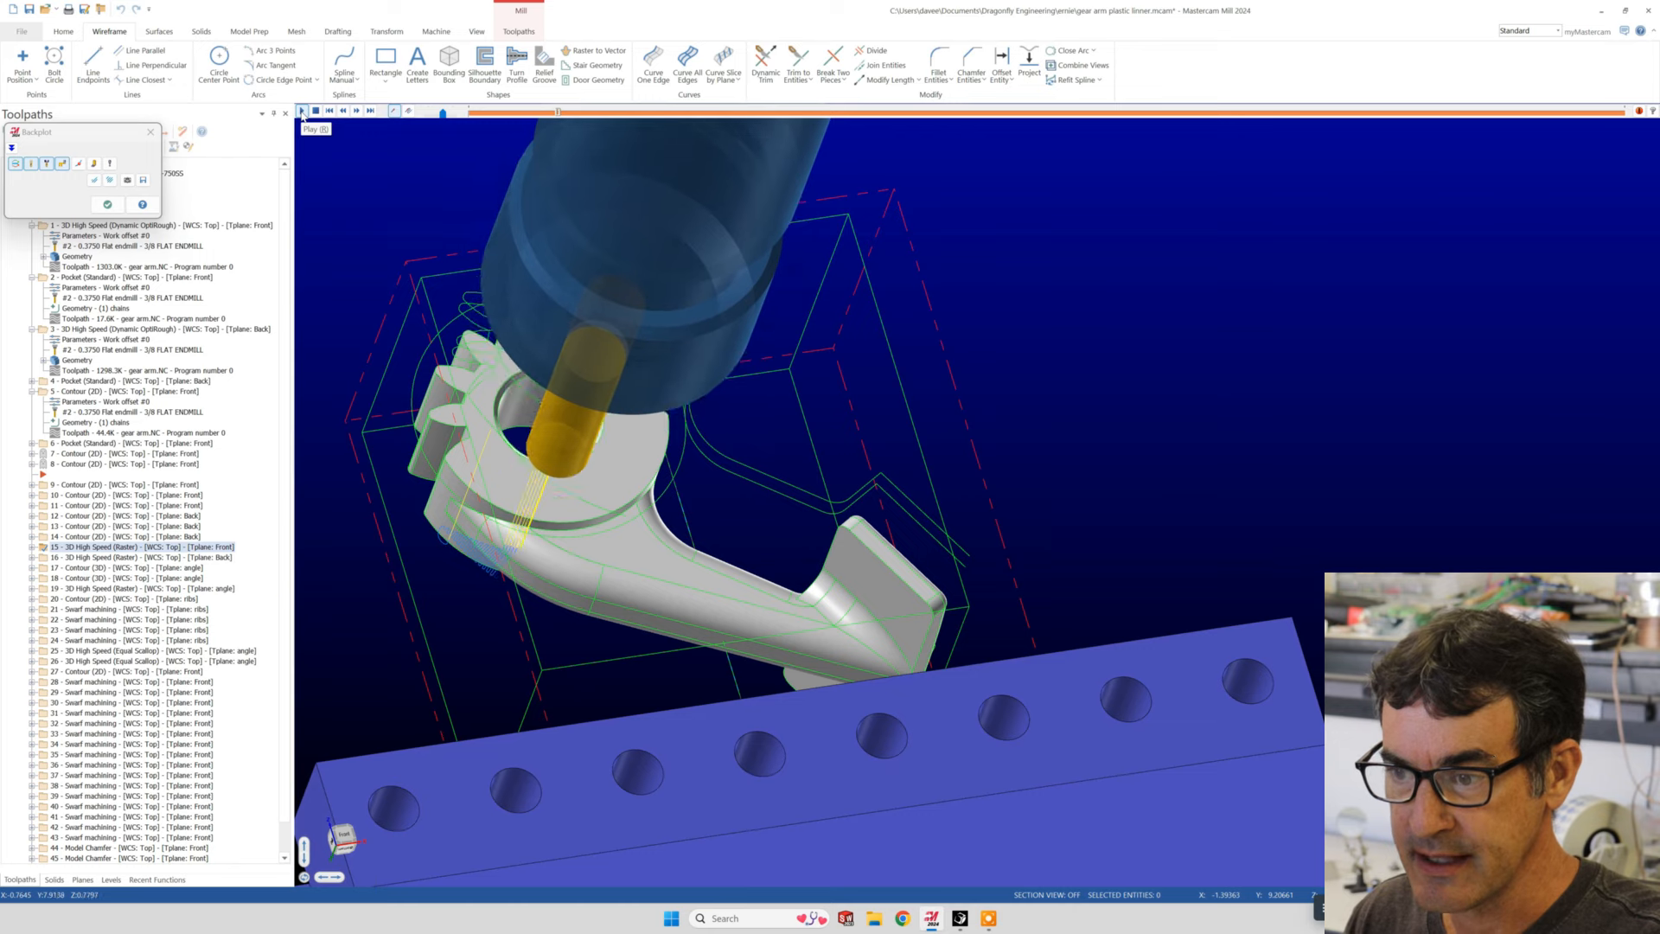
- Play operation 15's backplot and follow the end mill's raster passes along the arm beside the gear hub
middle_click_drag(673, 600, 605, 572)
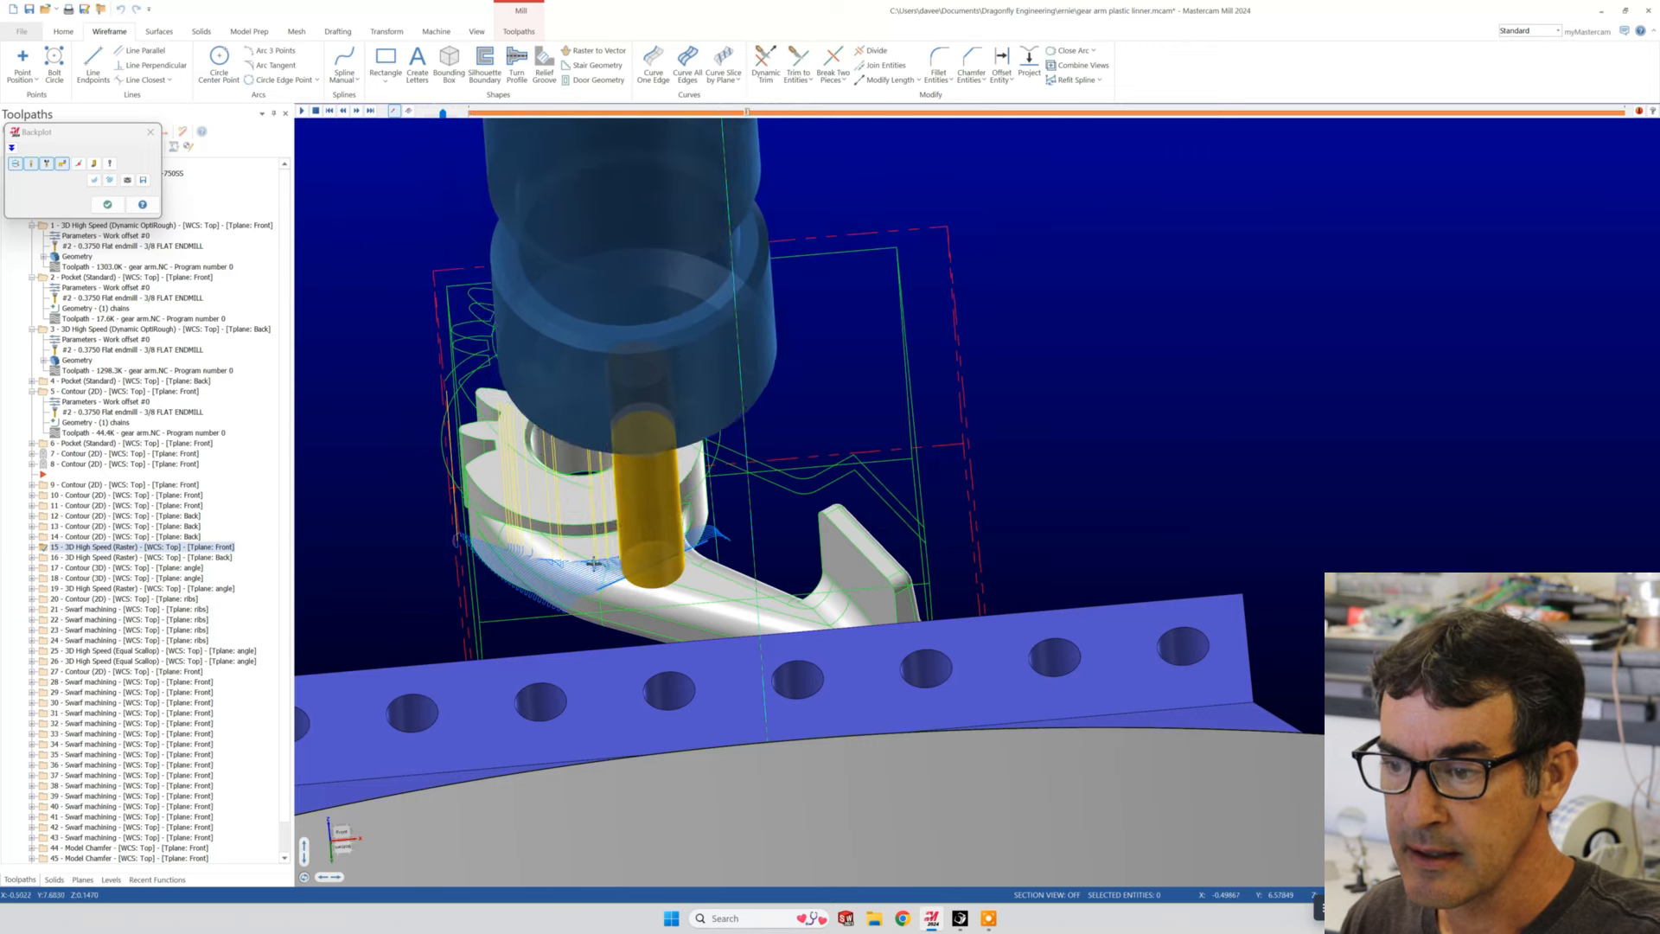
scroll(483, 556, "down", 2)
scroll(482, 557, "up", 7)
scroll(483, 557, "up", 3)
middle_click_drag(483, 557, 906, 538)
scroll(719, 581, "up", 4)
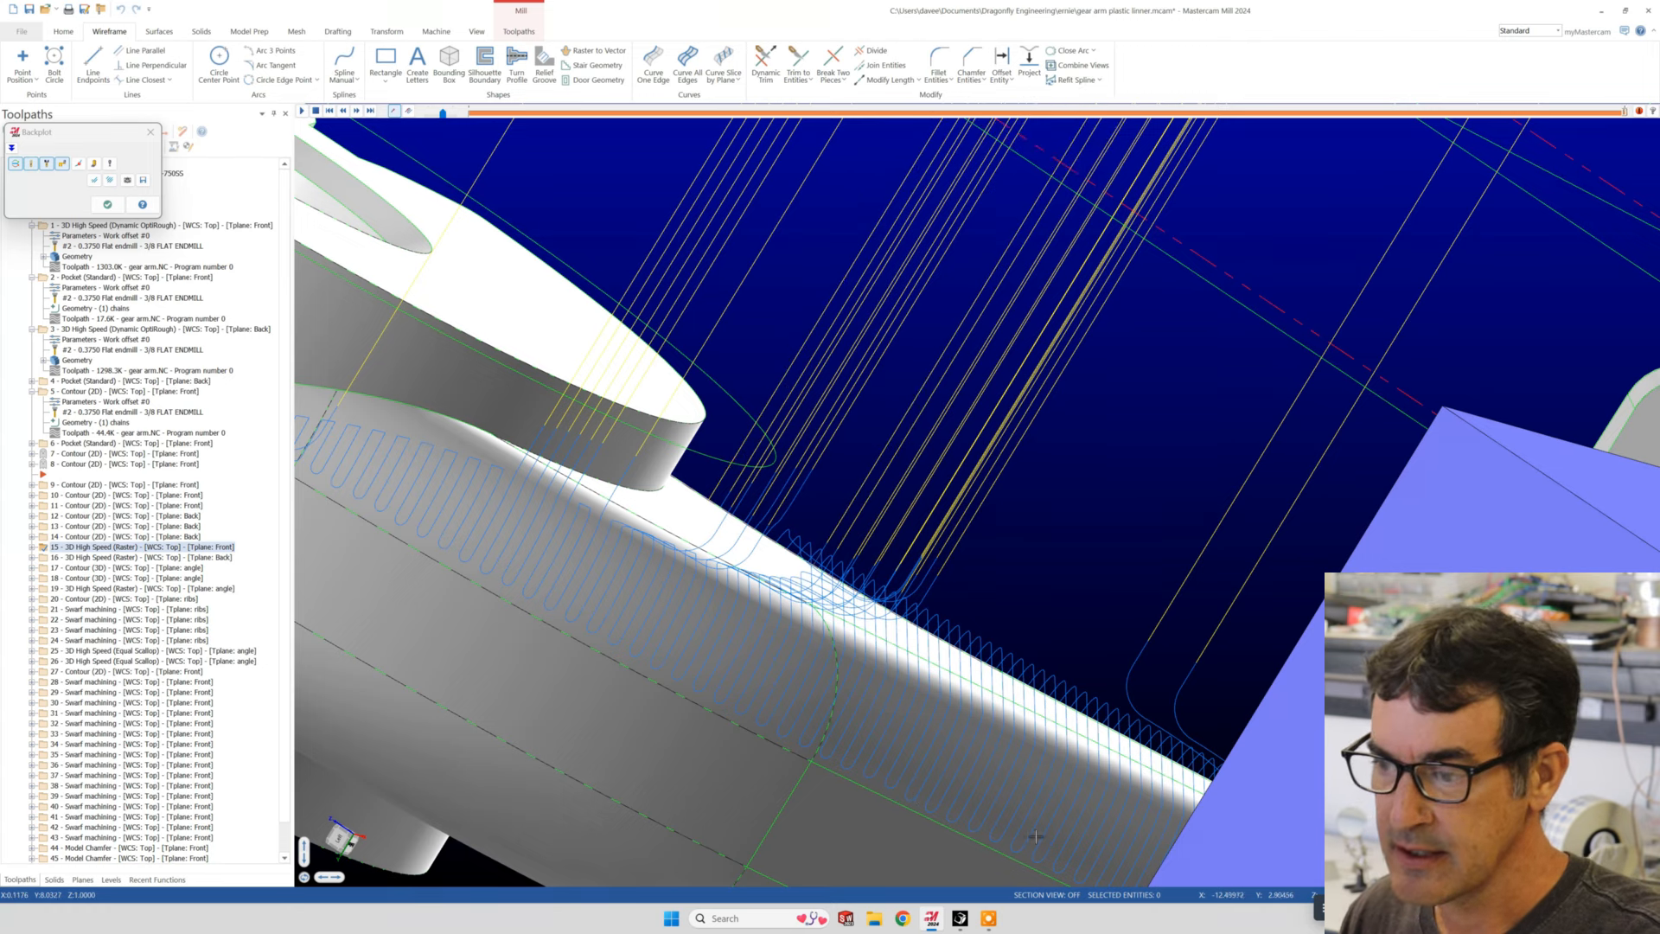
- Inspect operation 15's completed backplot over the whole arm, including the tool and holder position relative to the fixture
middle_click_drag(922, 719, 882, 642)
scroll(606, 620, "down", 5)
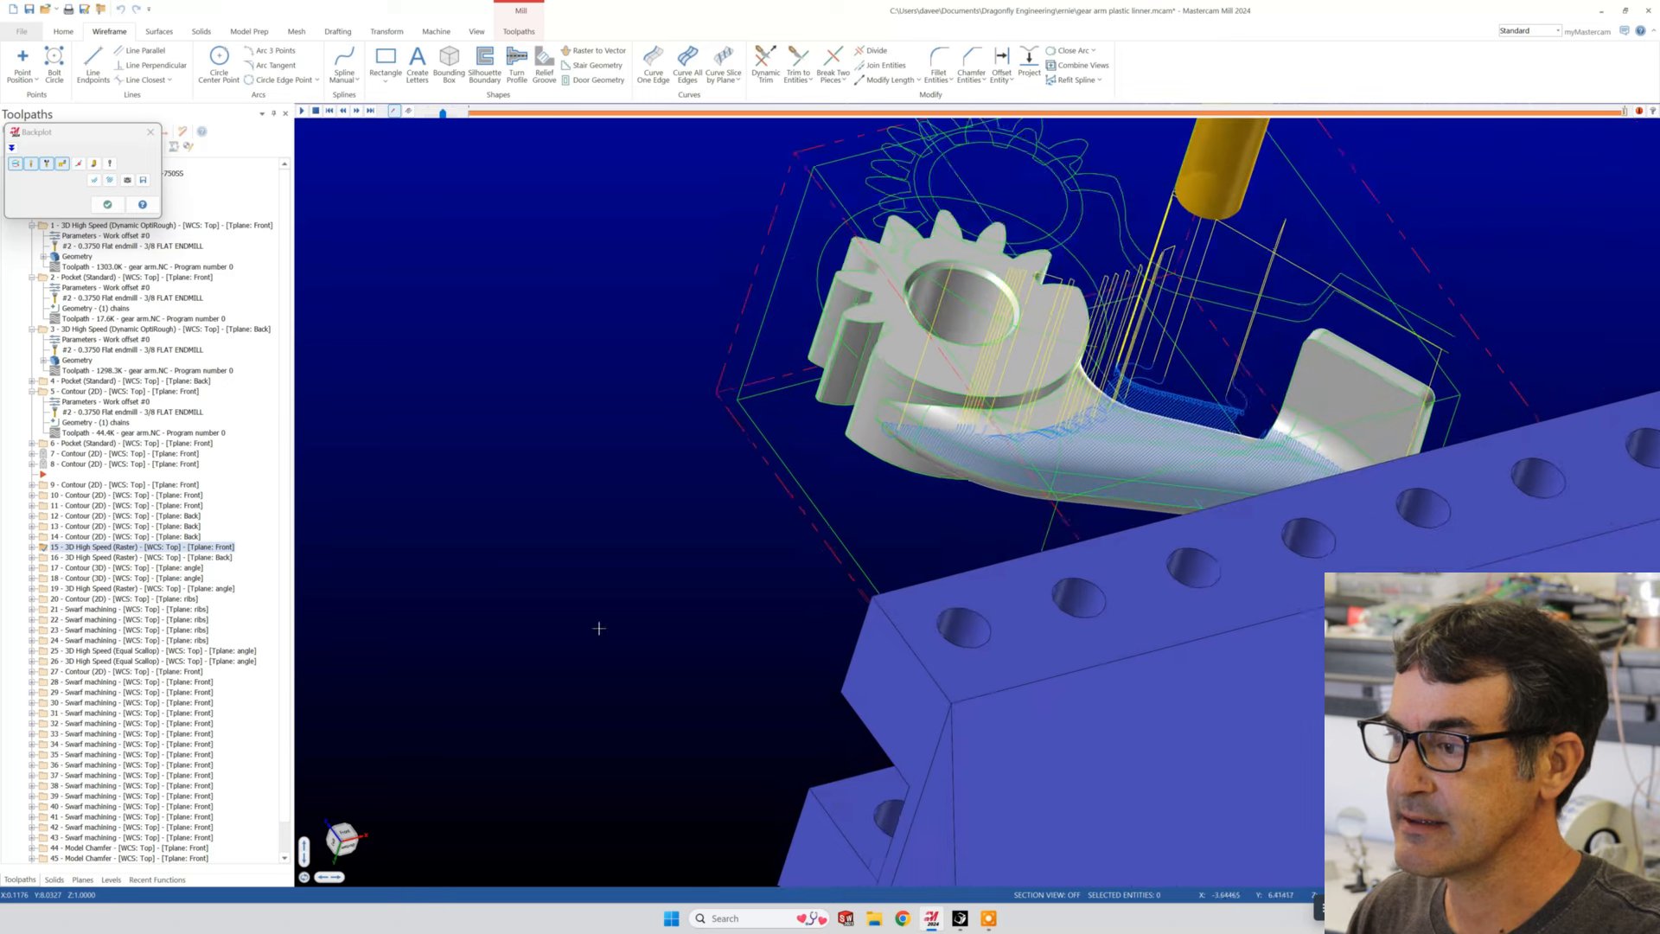
middle_click_drag(1227, 406, 1462, 517)
scroll(1141, 349, "down", 3)
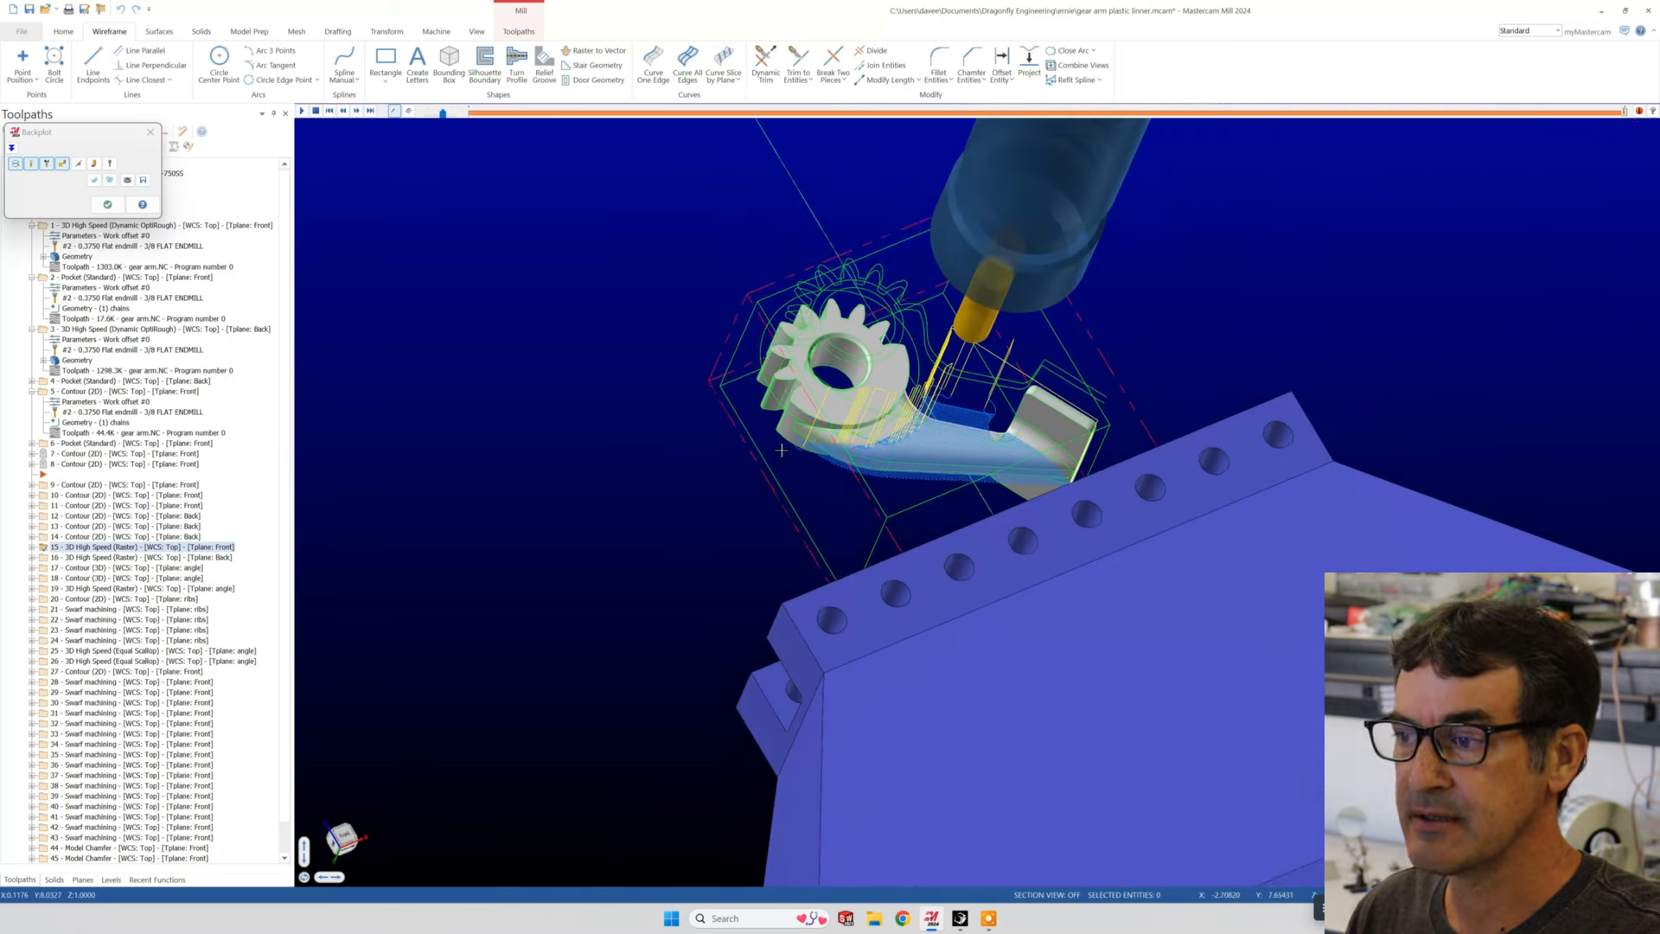
middle_click_drag(1141, 350, 1176, 311)
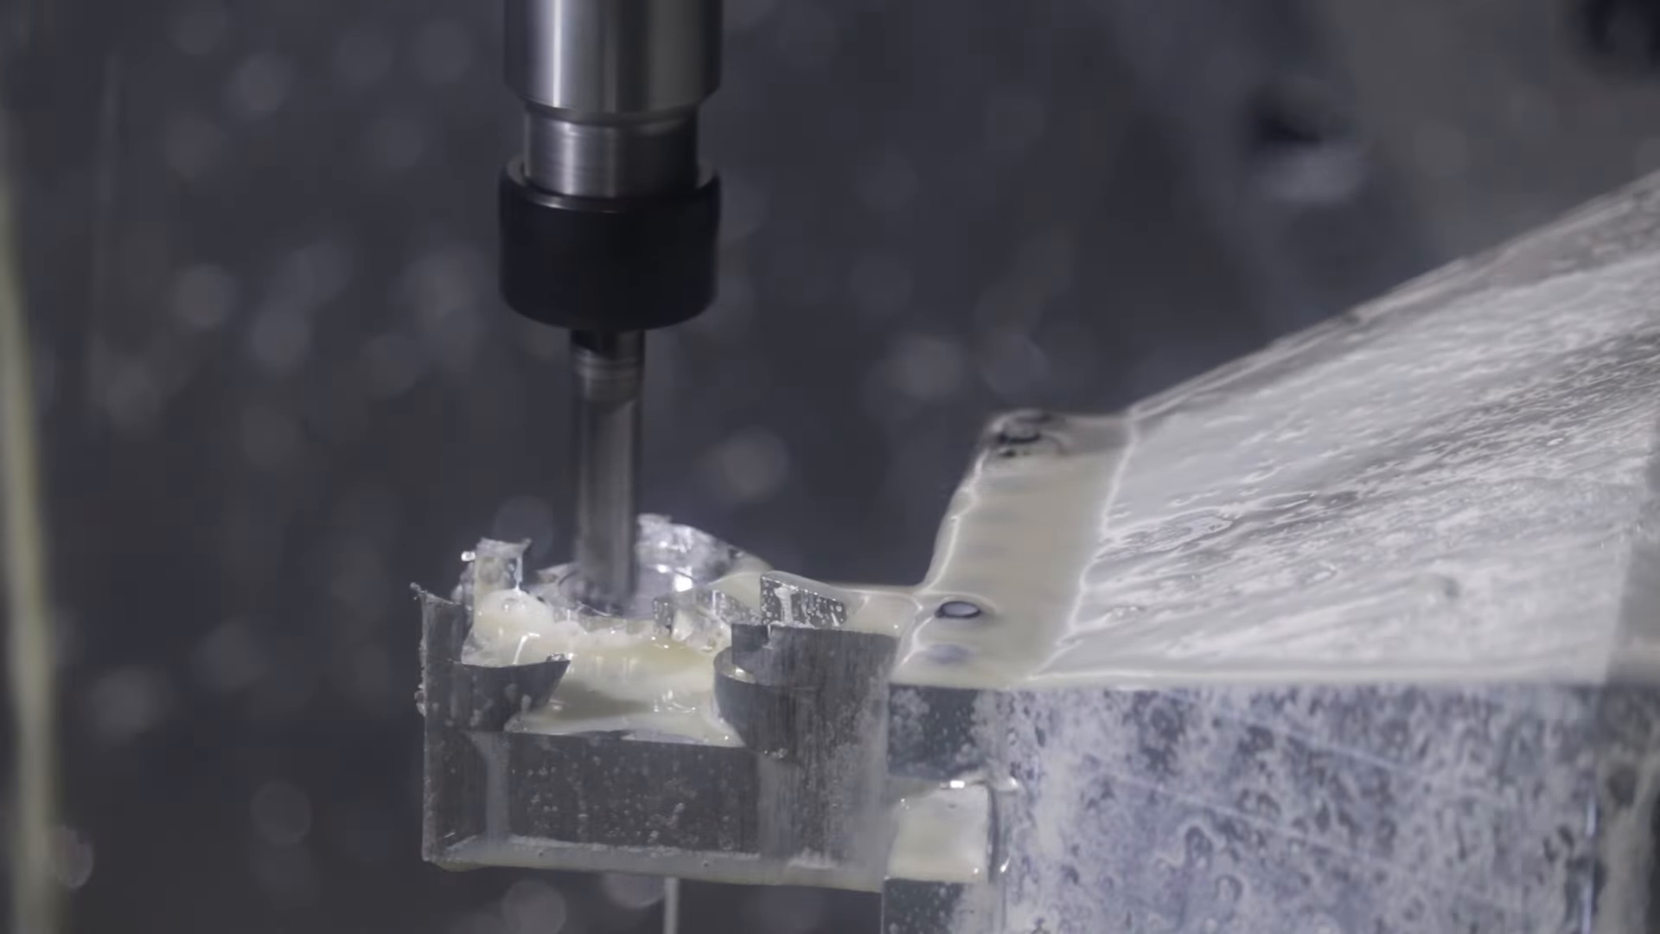
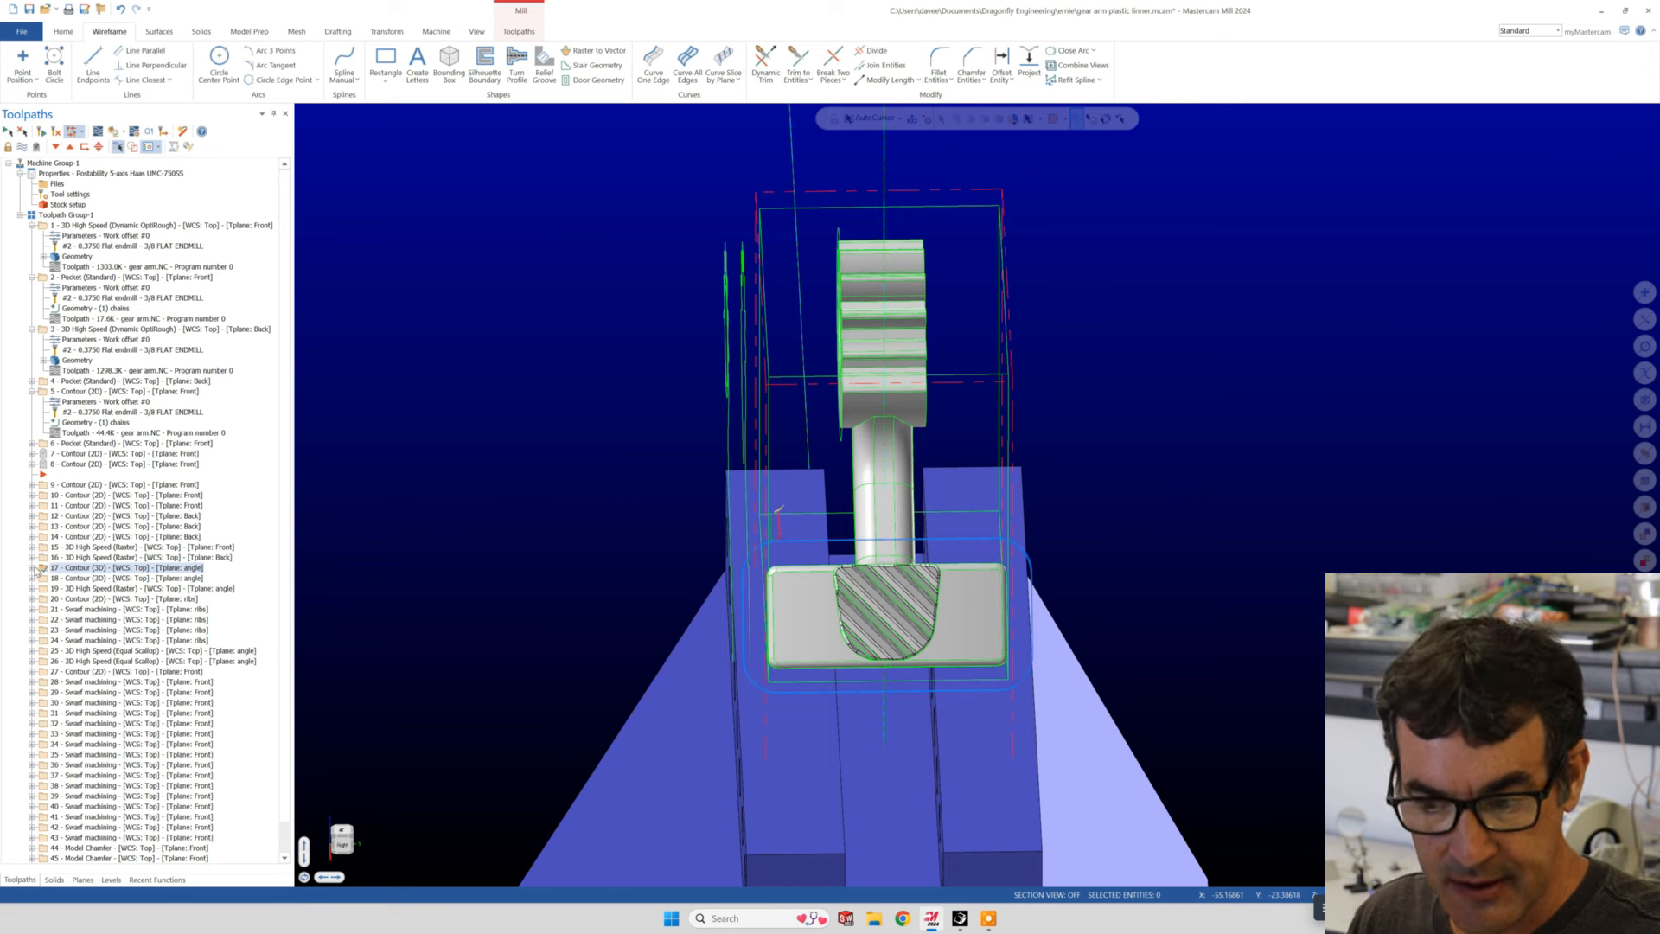
left_click(82, 880)
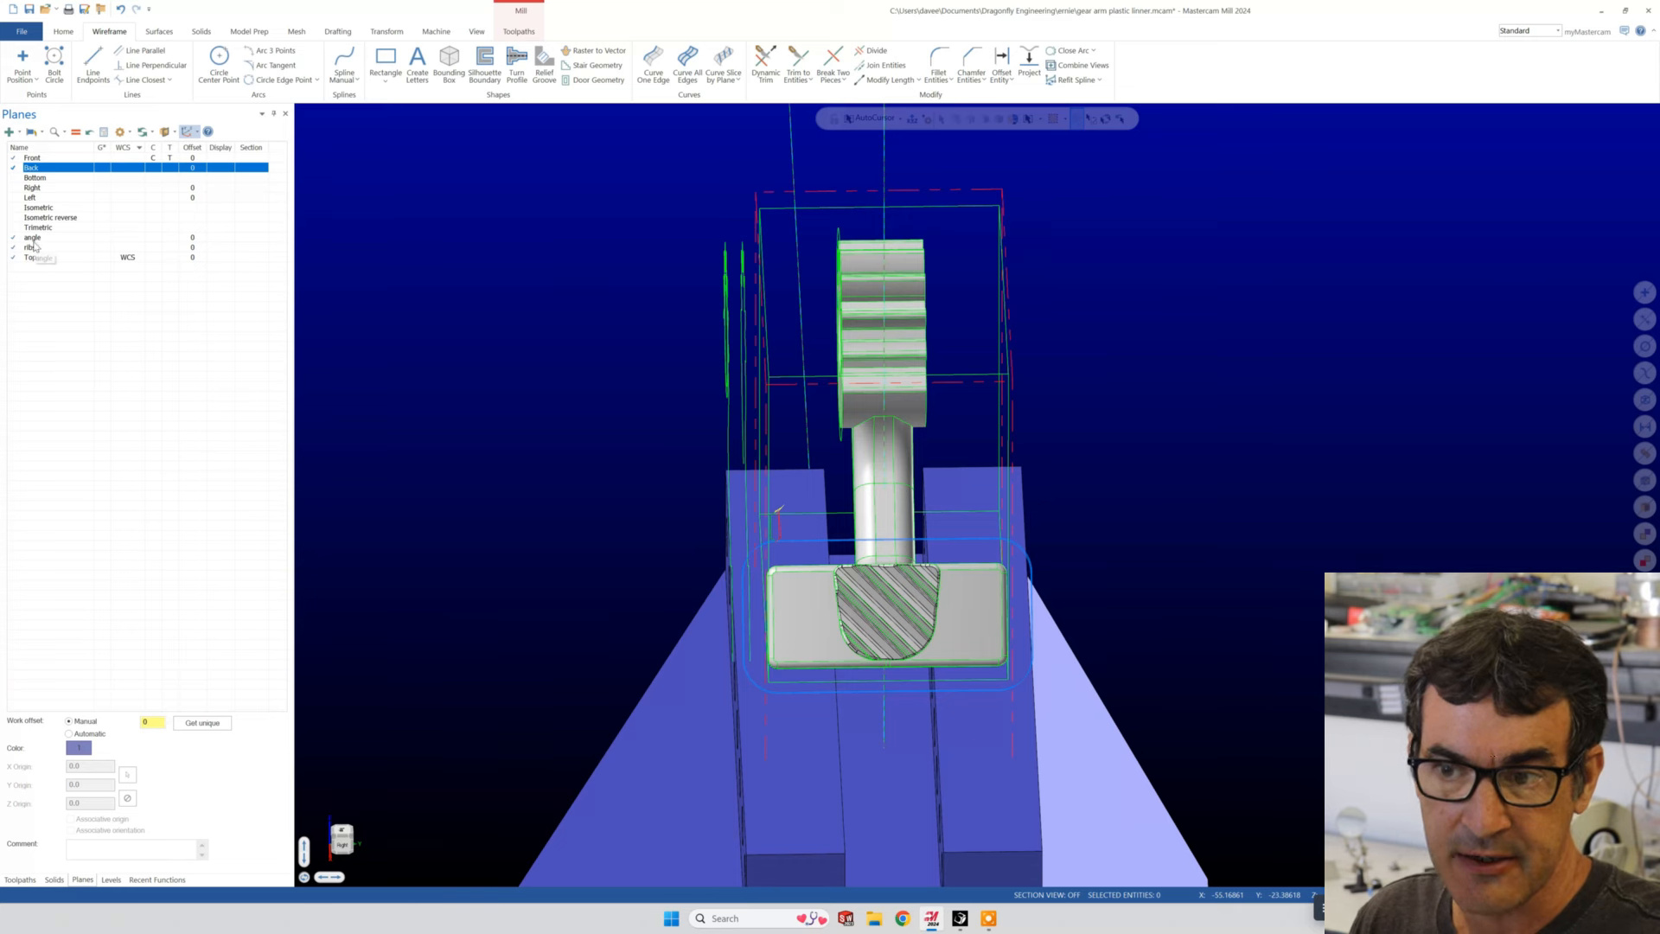
left_click(9, 132)
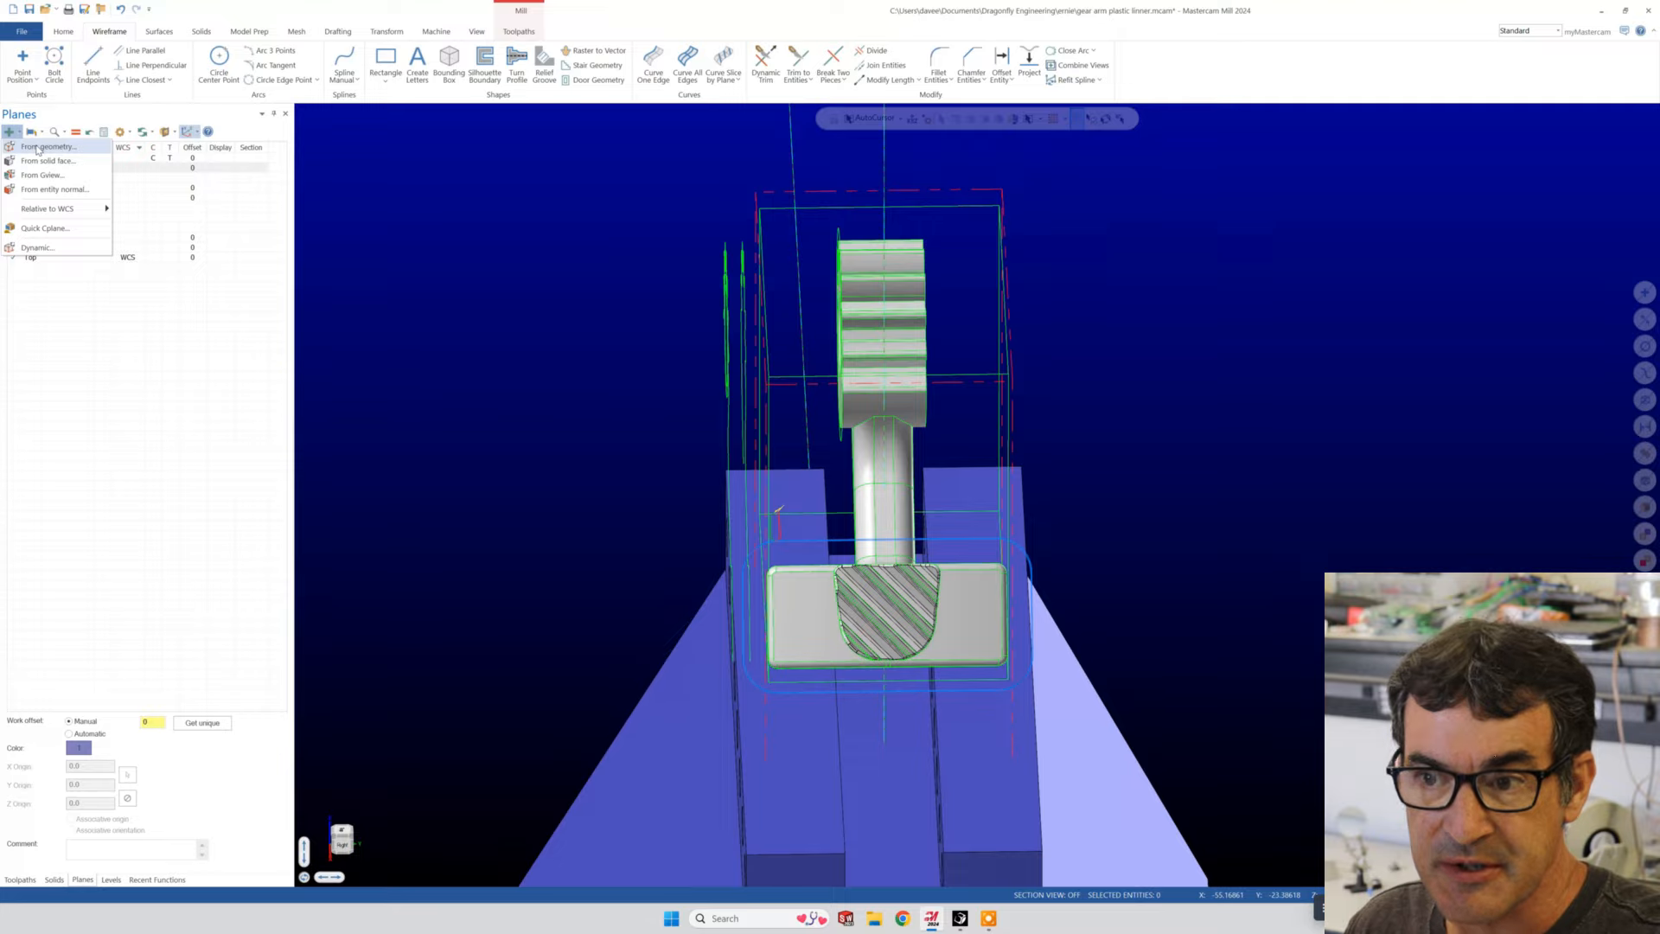
left_click(38, 147)
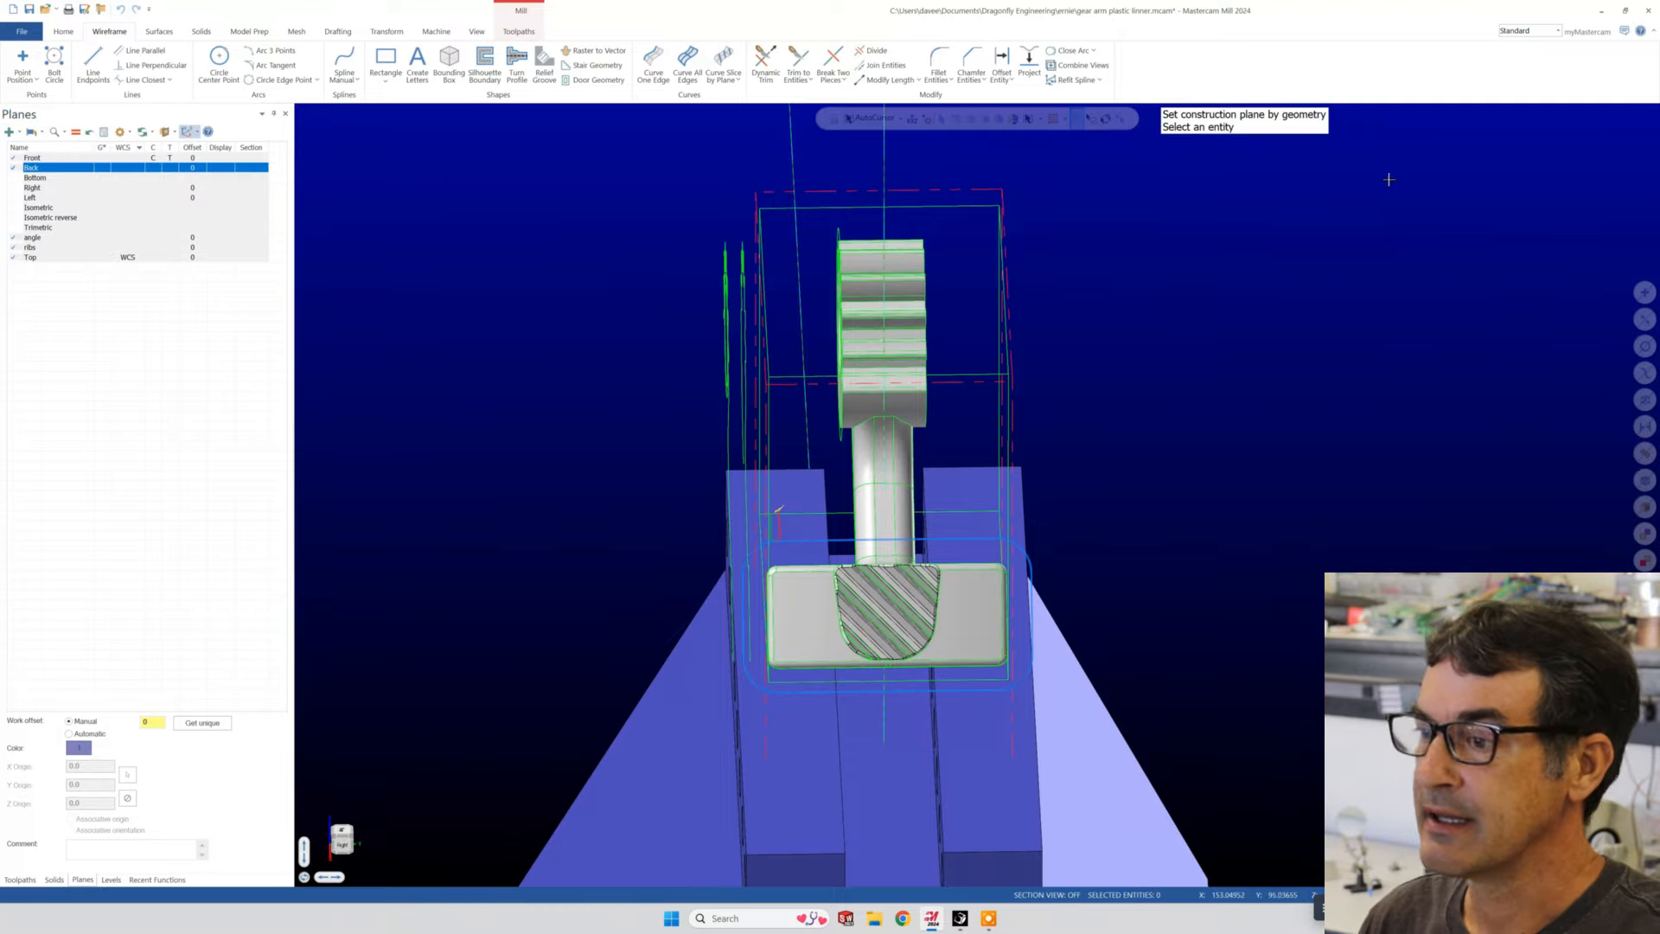
scroll(856, 614, "up", 10)
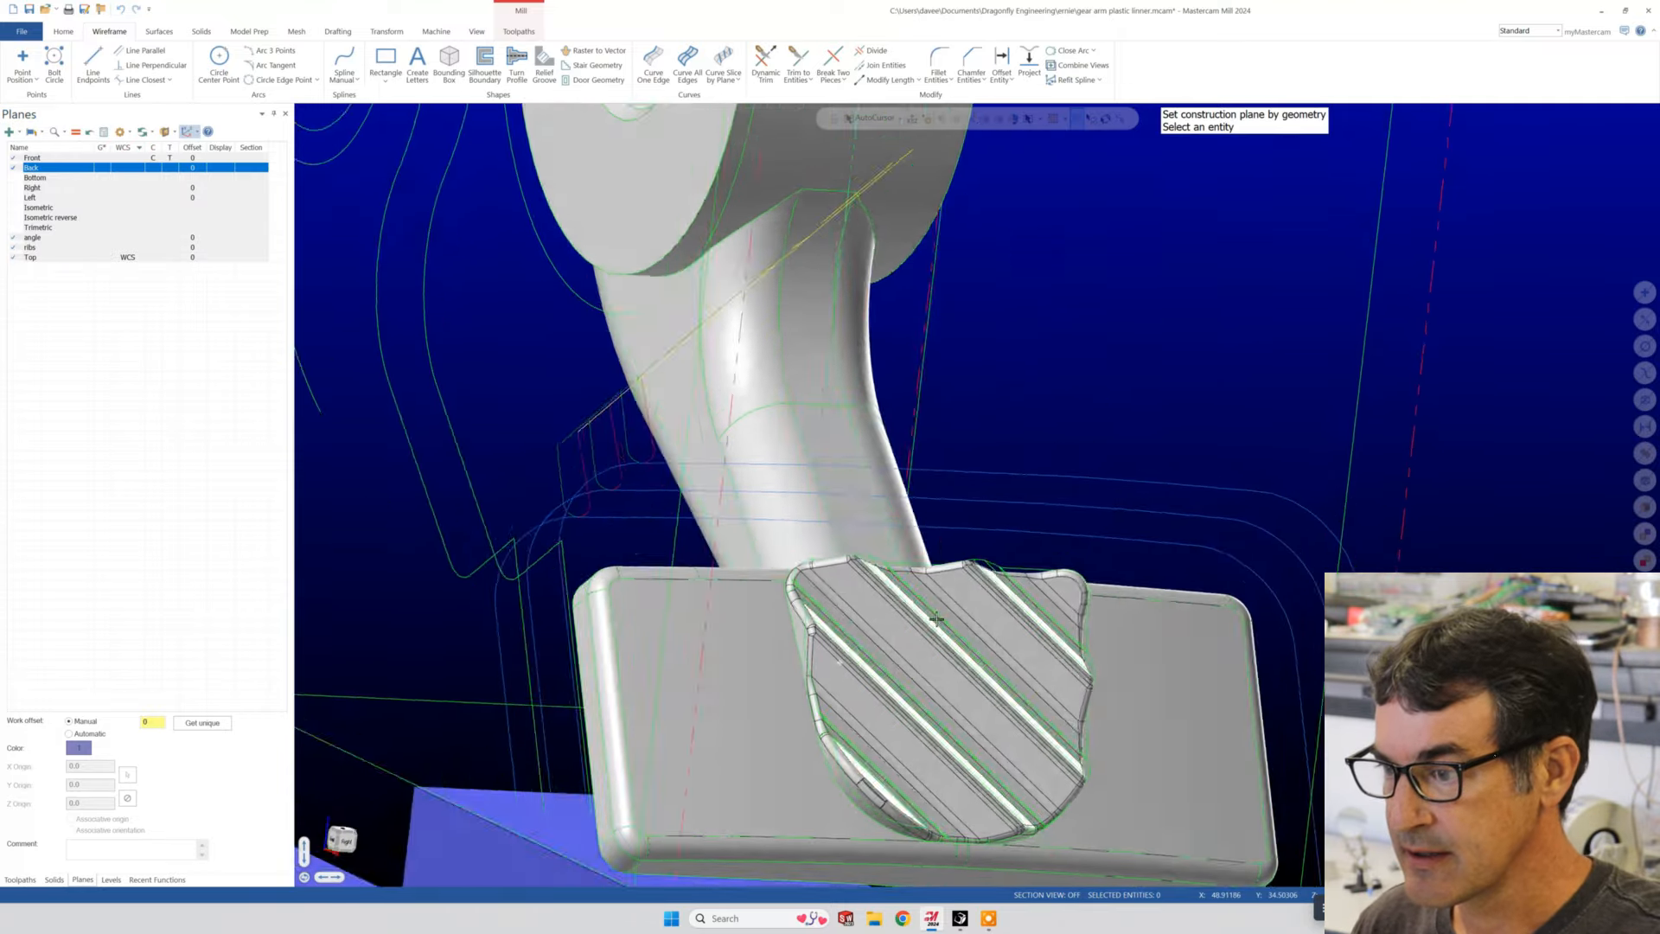
middle_click_drag(936, 619, 899, 544)
scroll(890, 545, "up", 5)
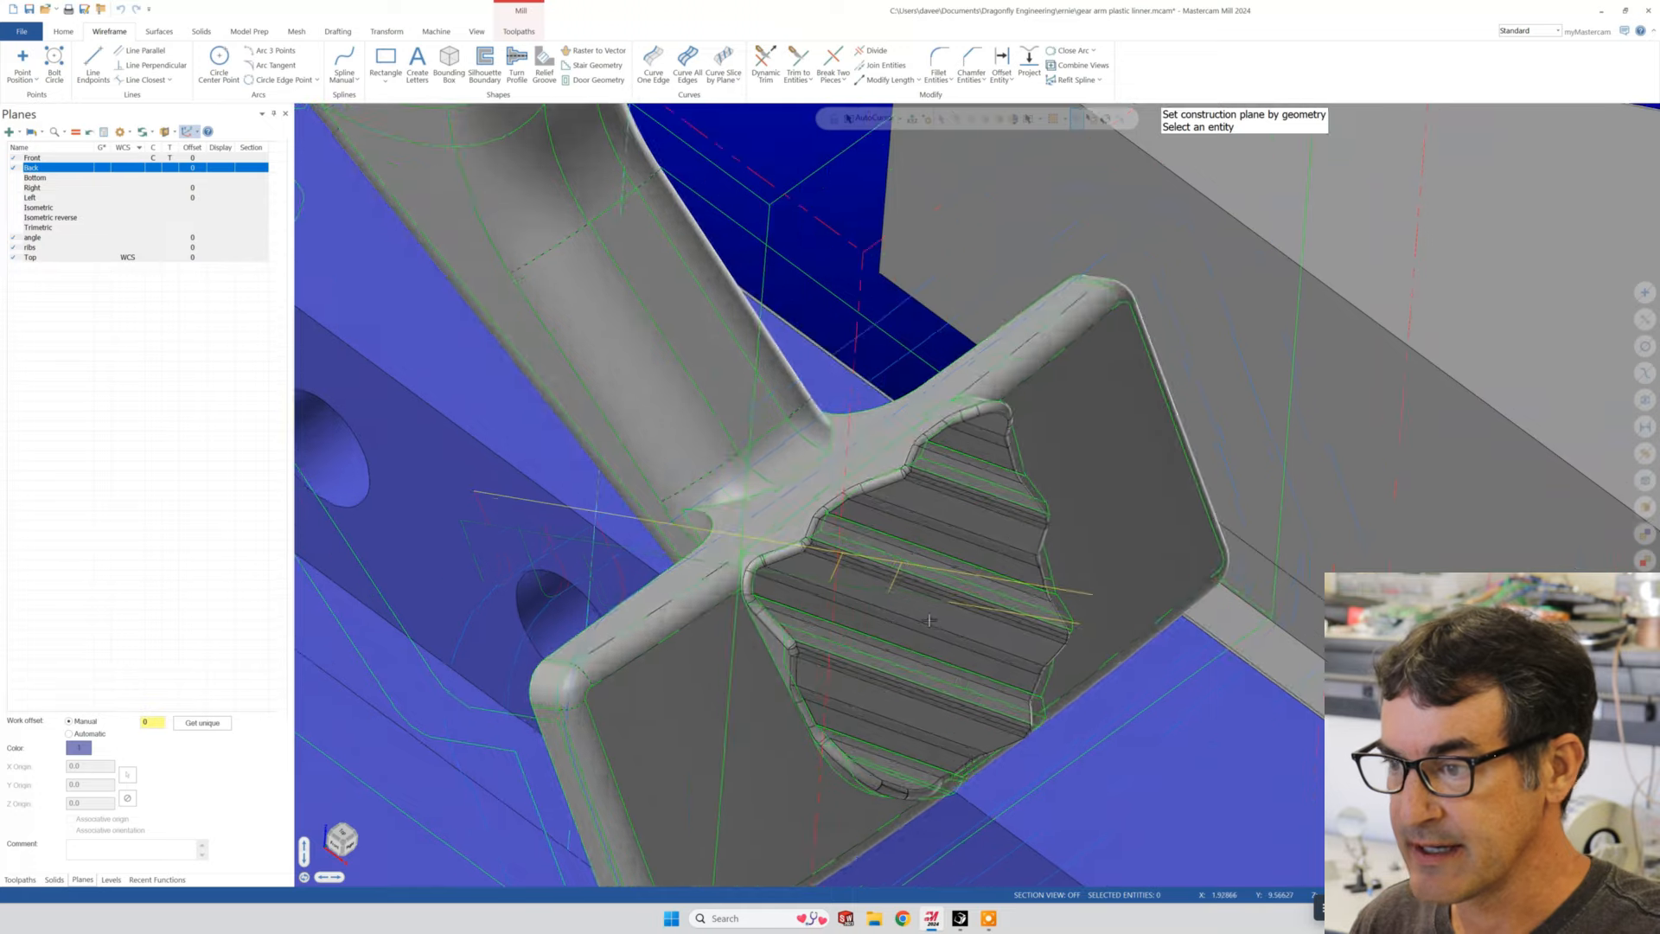
scroll(790, 516, "up", 4)
mouse_move(744, 567)
middle_mouse_down()
mouse_move(781, 508)
mouse_move(731, 512)
middle_mouse_up()
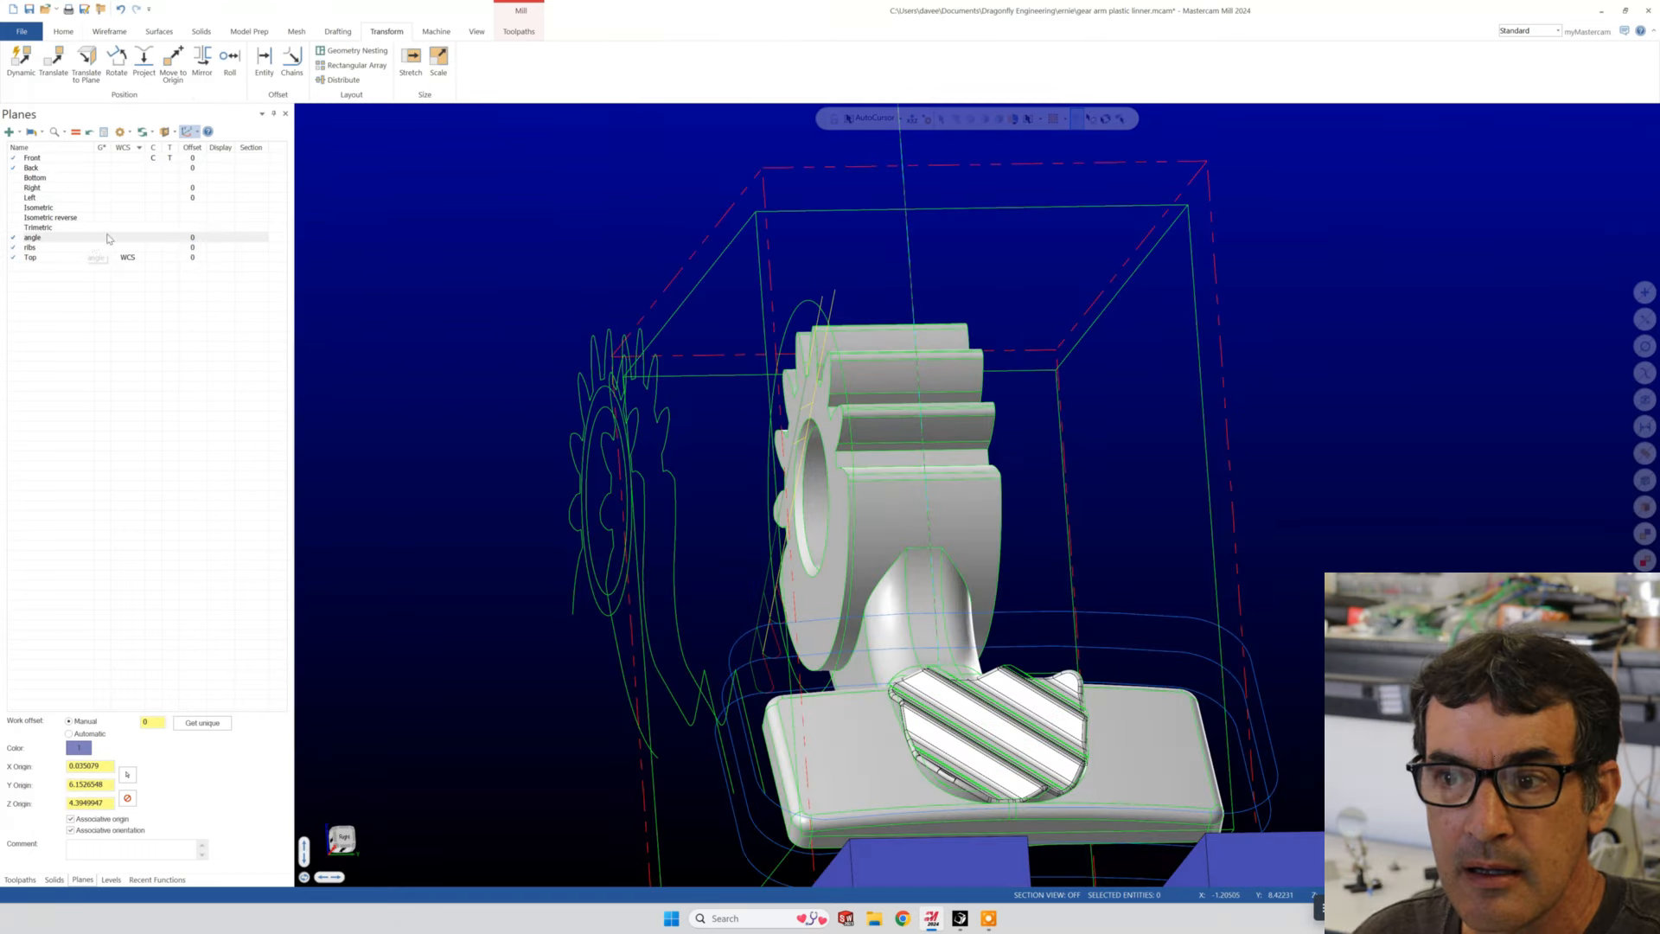
- Start a new plane from a solid face, using the narrow flat face along an upper rib of the pad
left_click(8, 133)
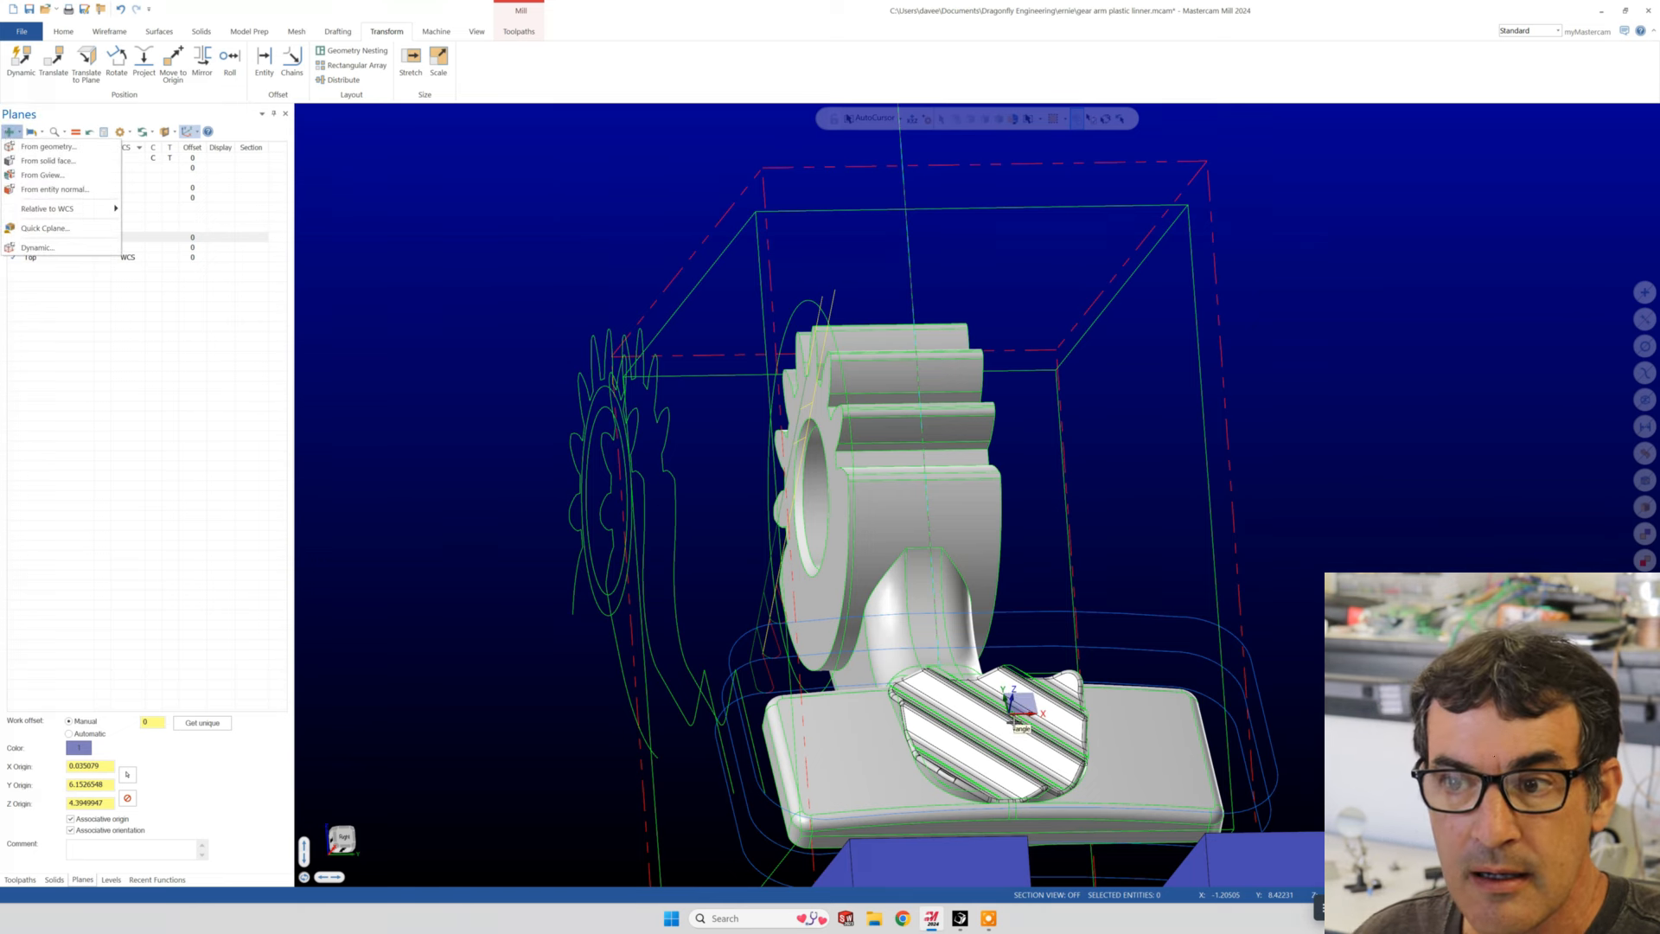
left_click(44, 161)
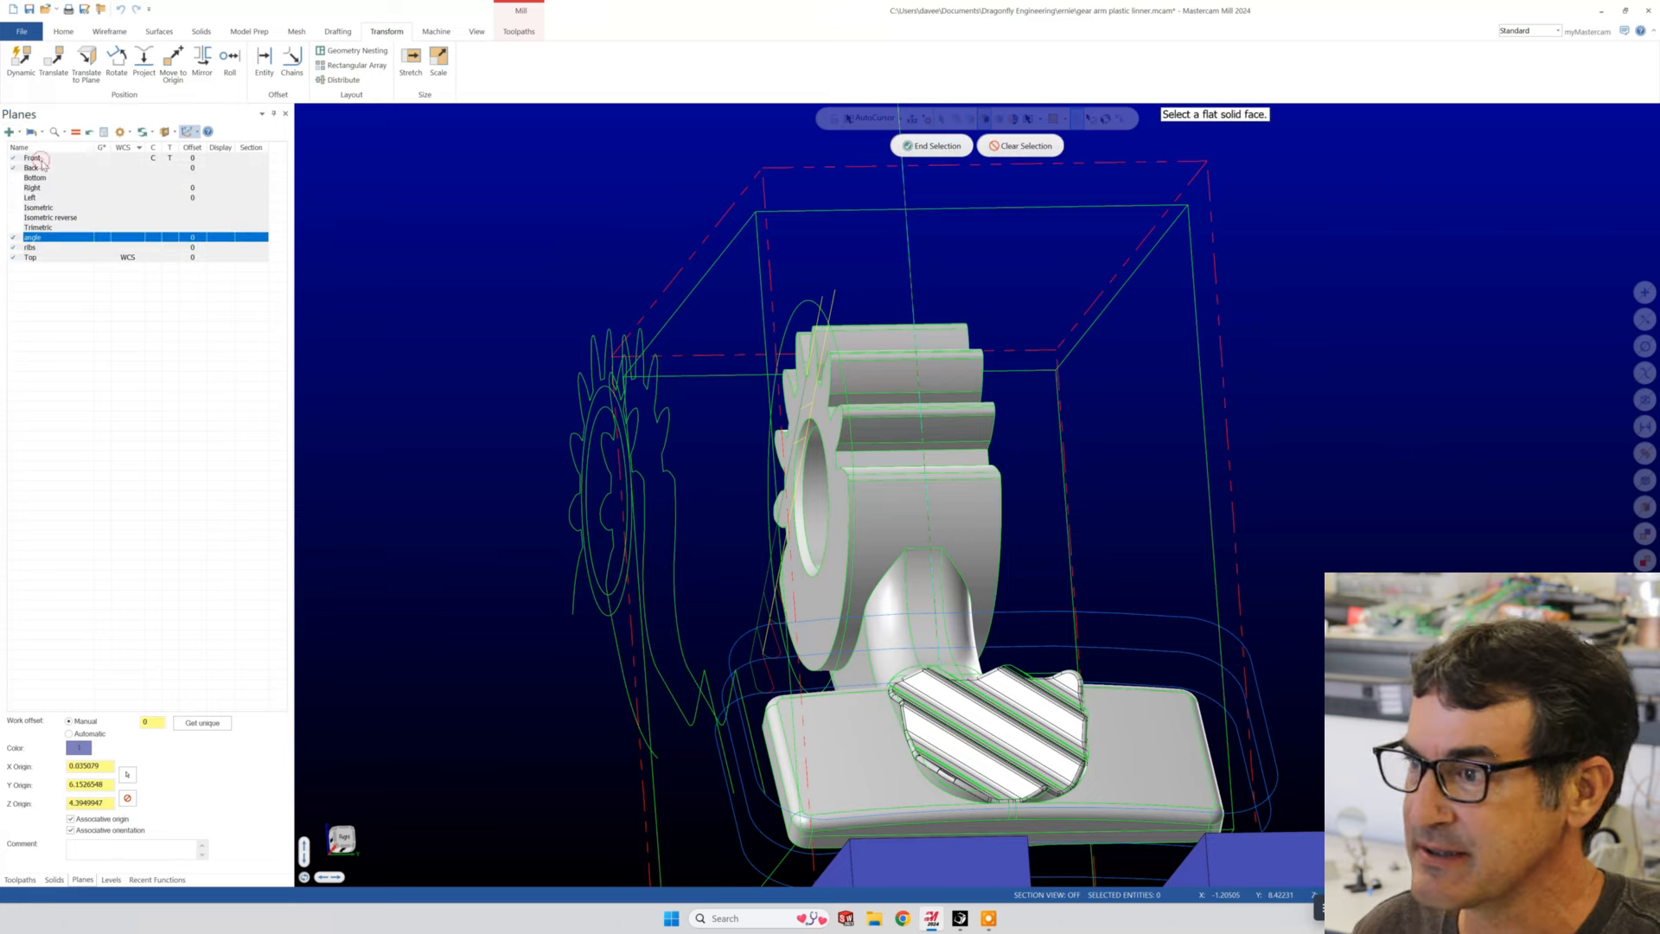
scroll(1115, 720, "up", 3)
scroll(1115, 723, "up", 5)
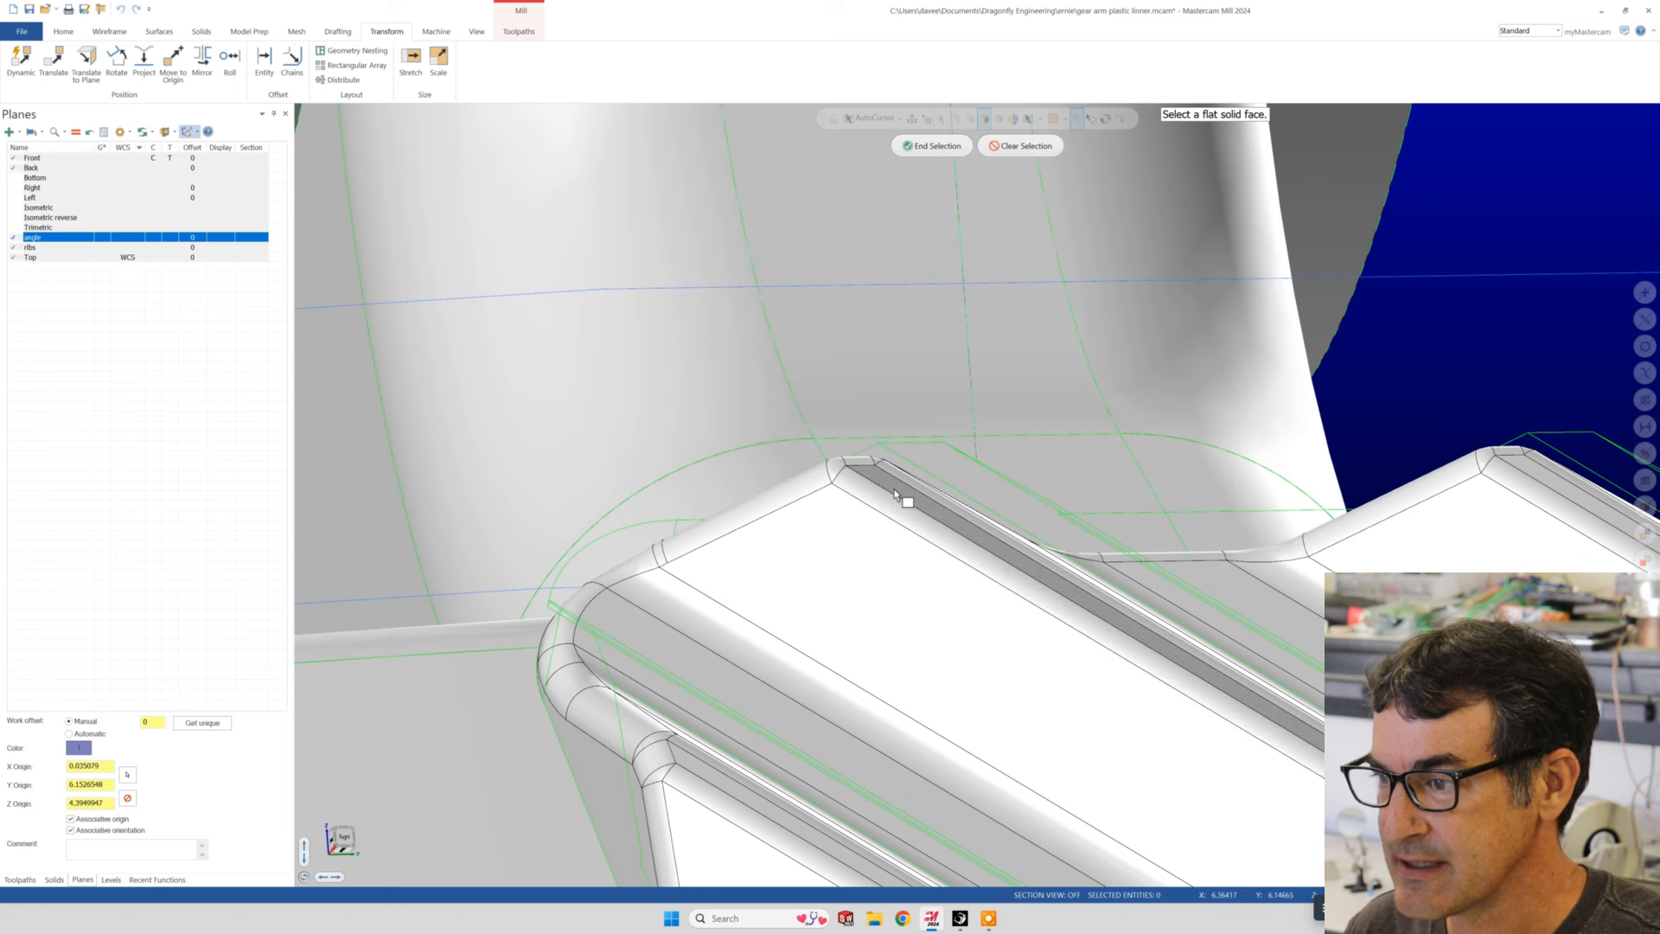
left_click(894, 494)
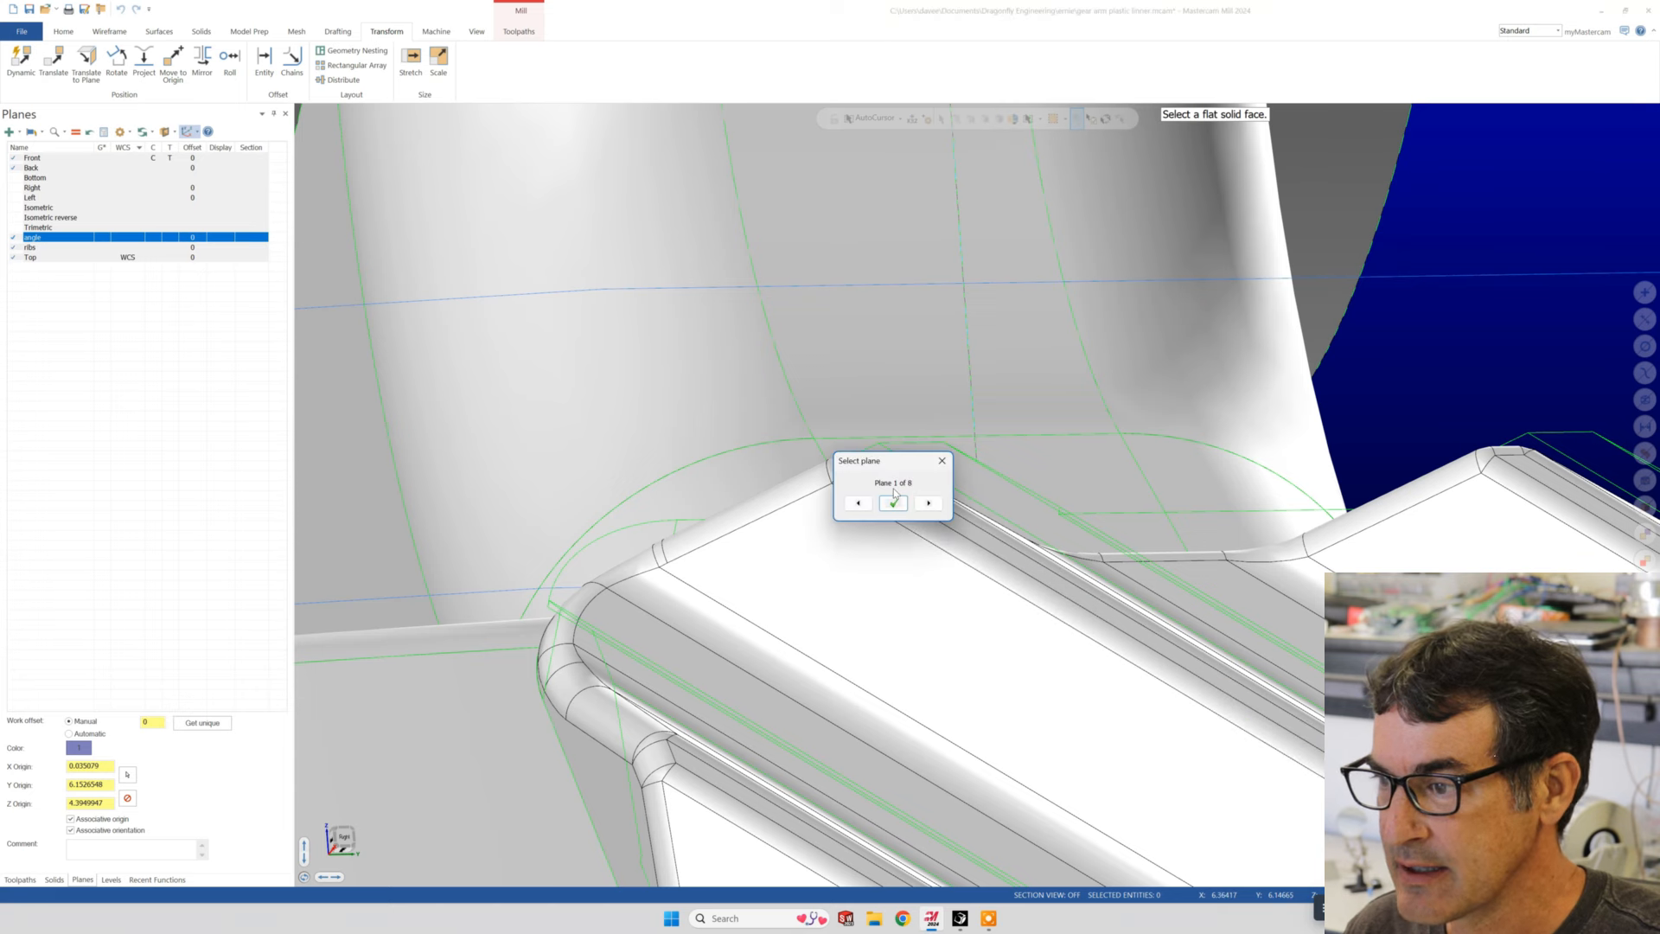
left_click_drag(920, 465, 782, 477)
scroll(1147, 582, "up", 2)
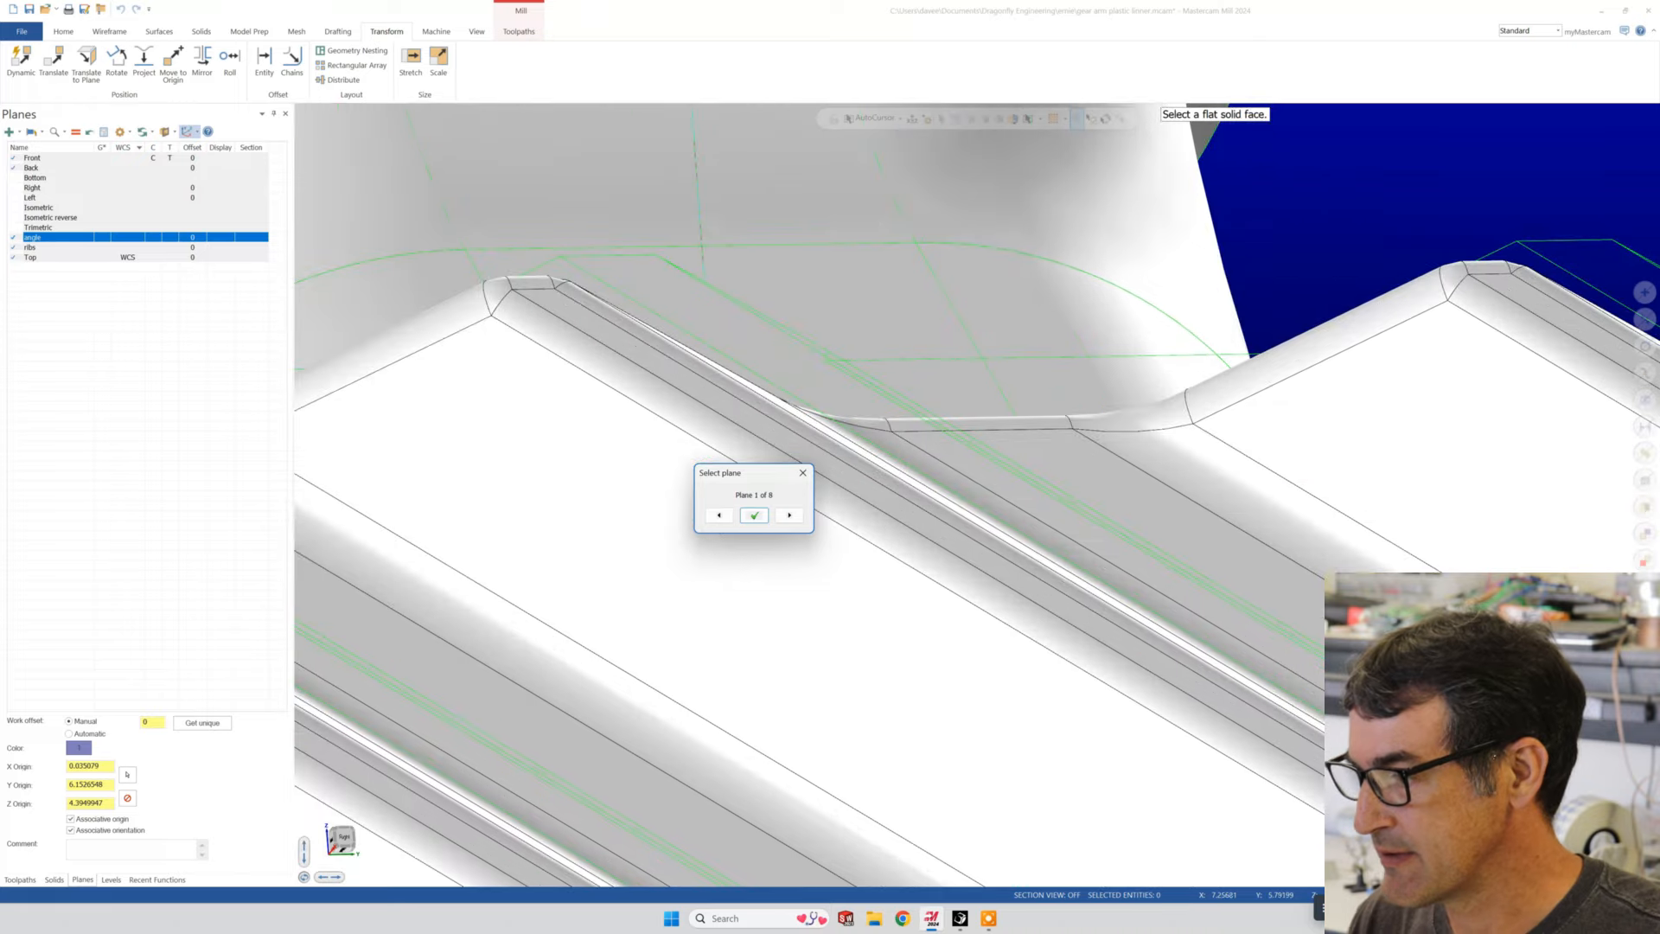
scroll(1147, 582, "down", 3)
scroll(1147, 583, "up", 3)
scroll(1147, 582, "up", 3)
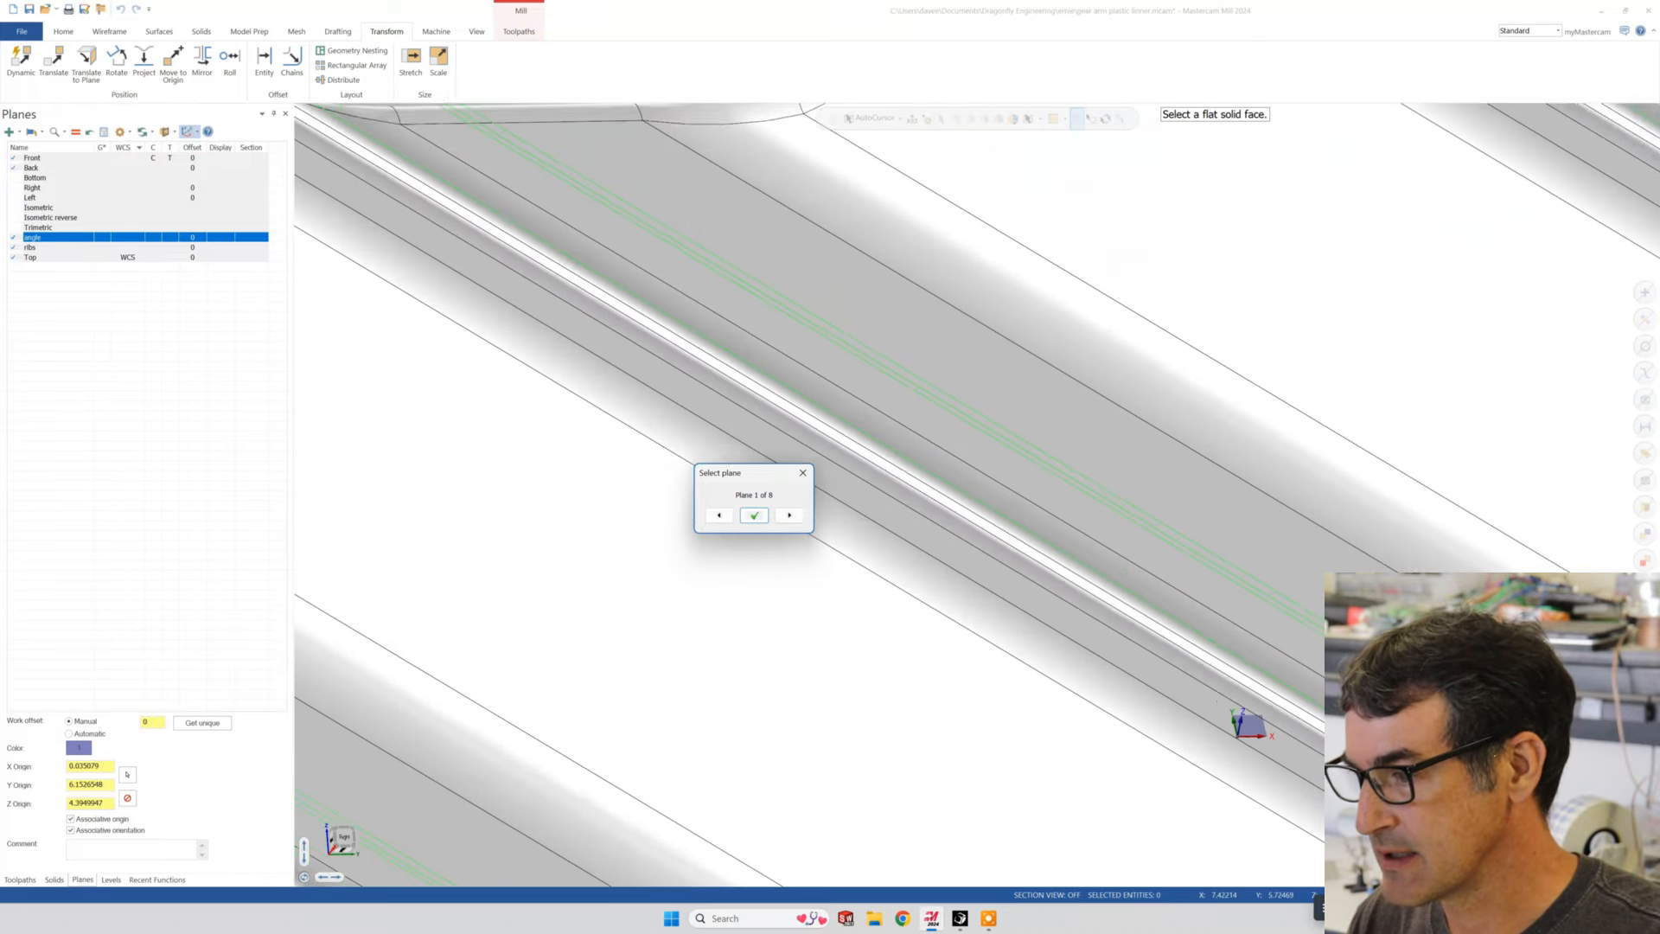
- Cycle through the candidate orientations for the rib-face plane and accept Plane 1 of 8
left_click(789, 515)
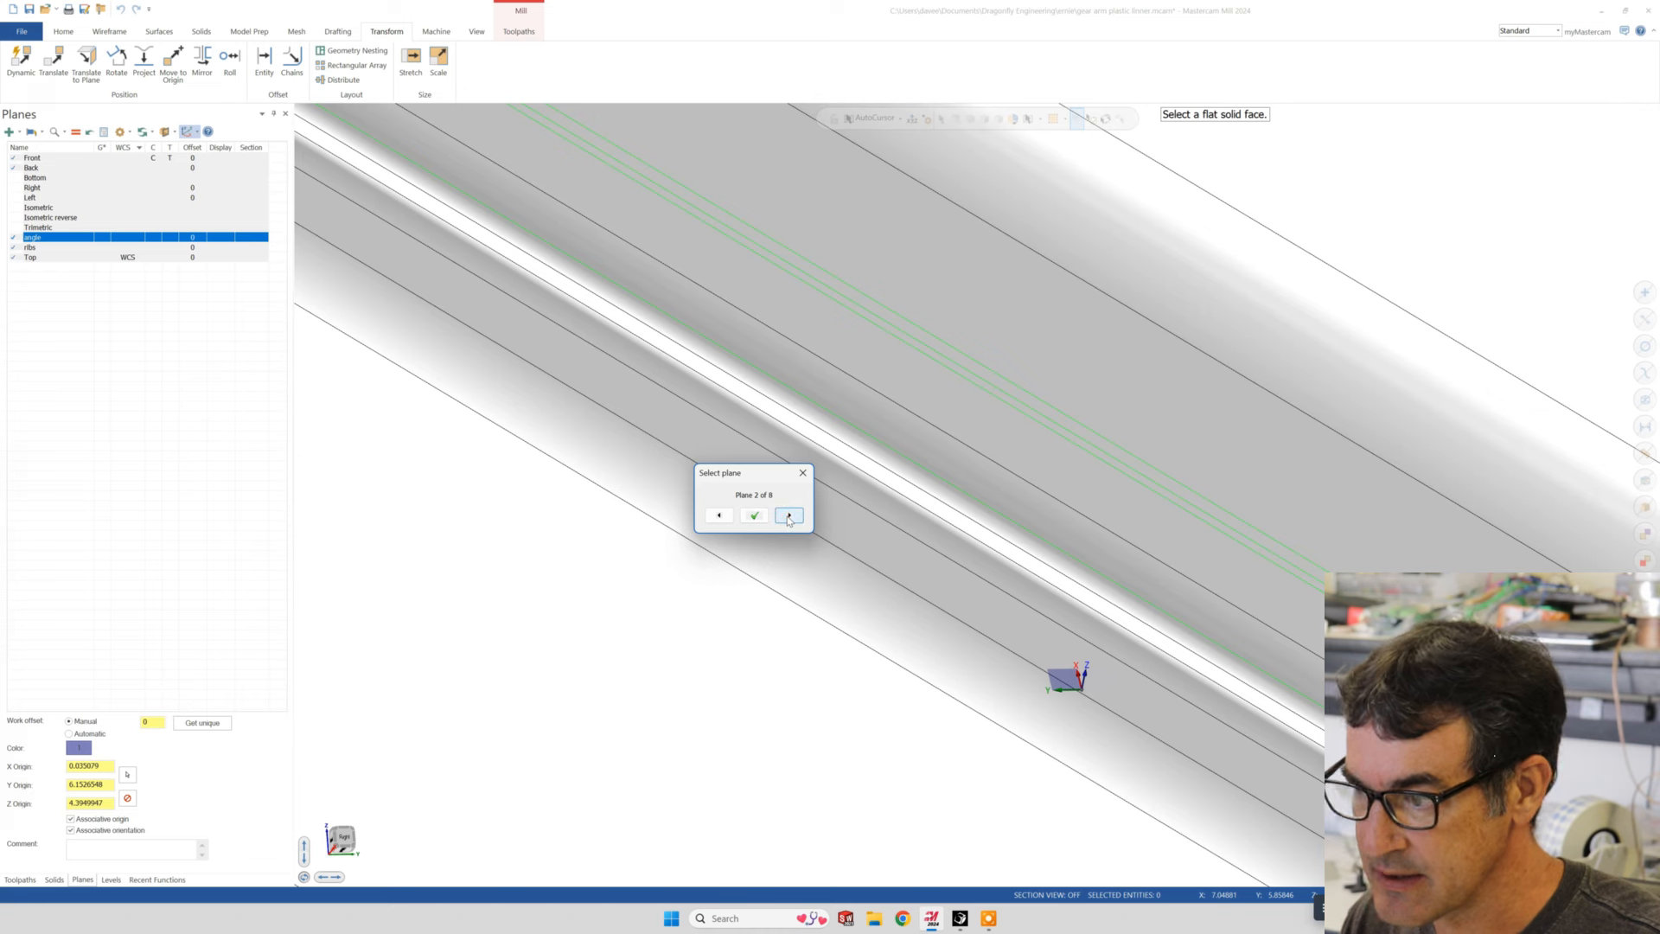
left_click(789, 516)
left_click(789, 515)
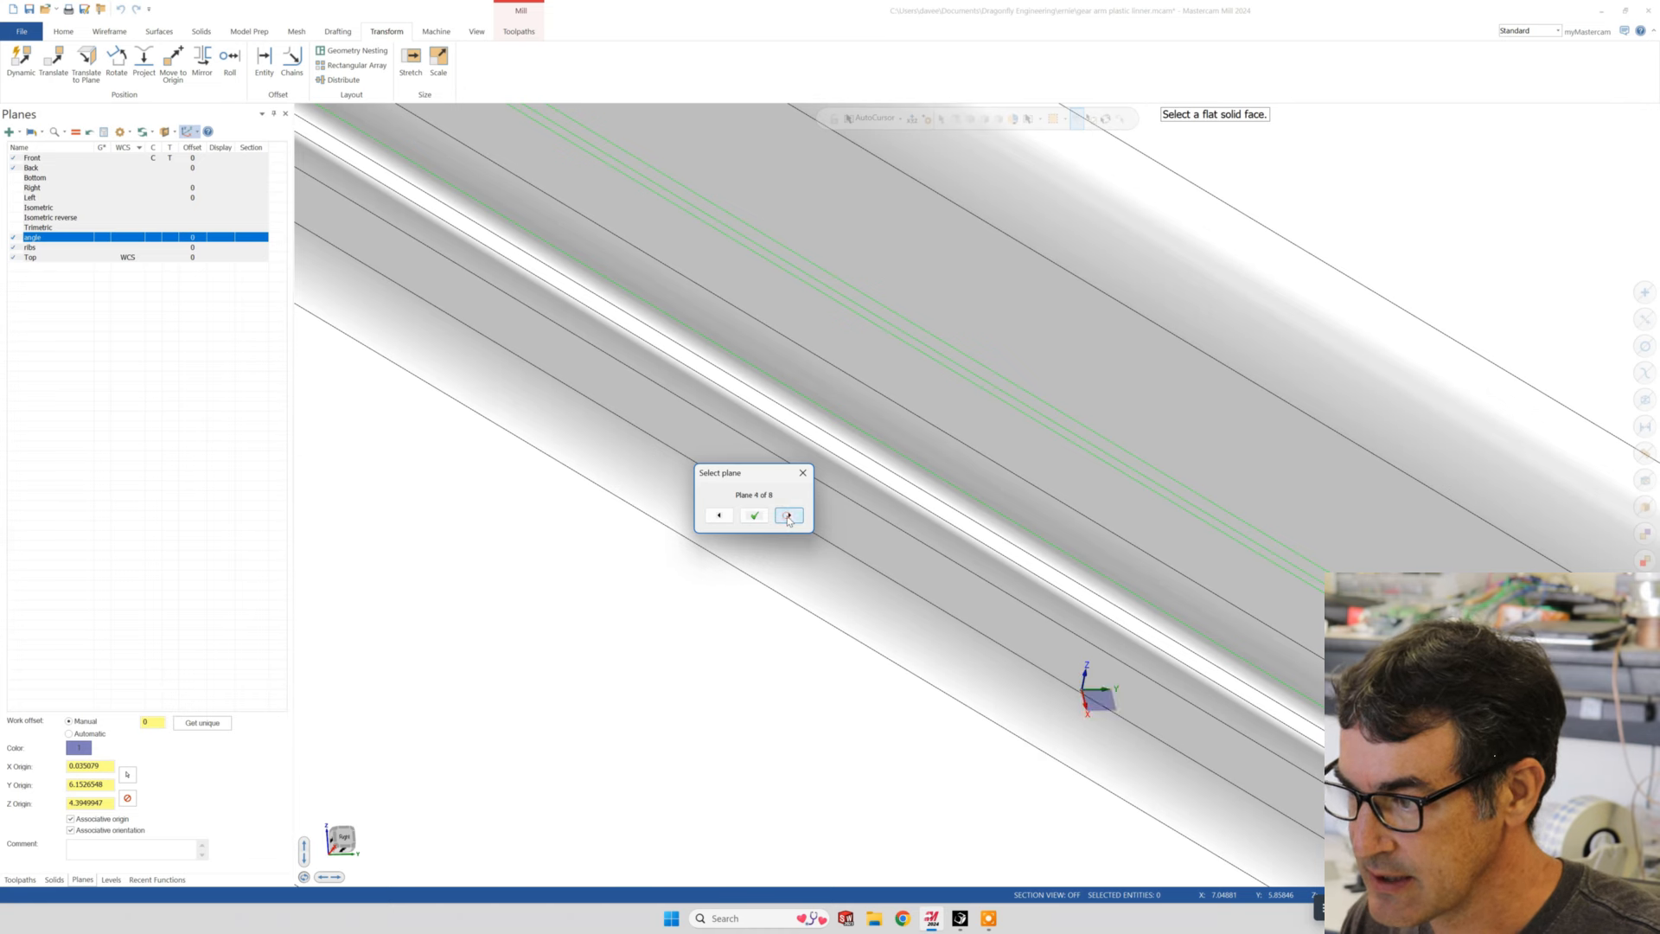
left_click(789, 515)
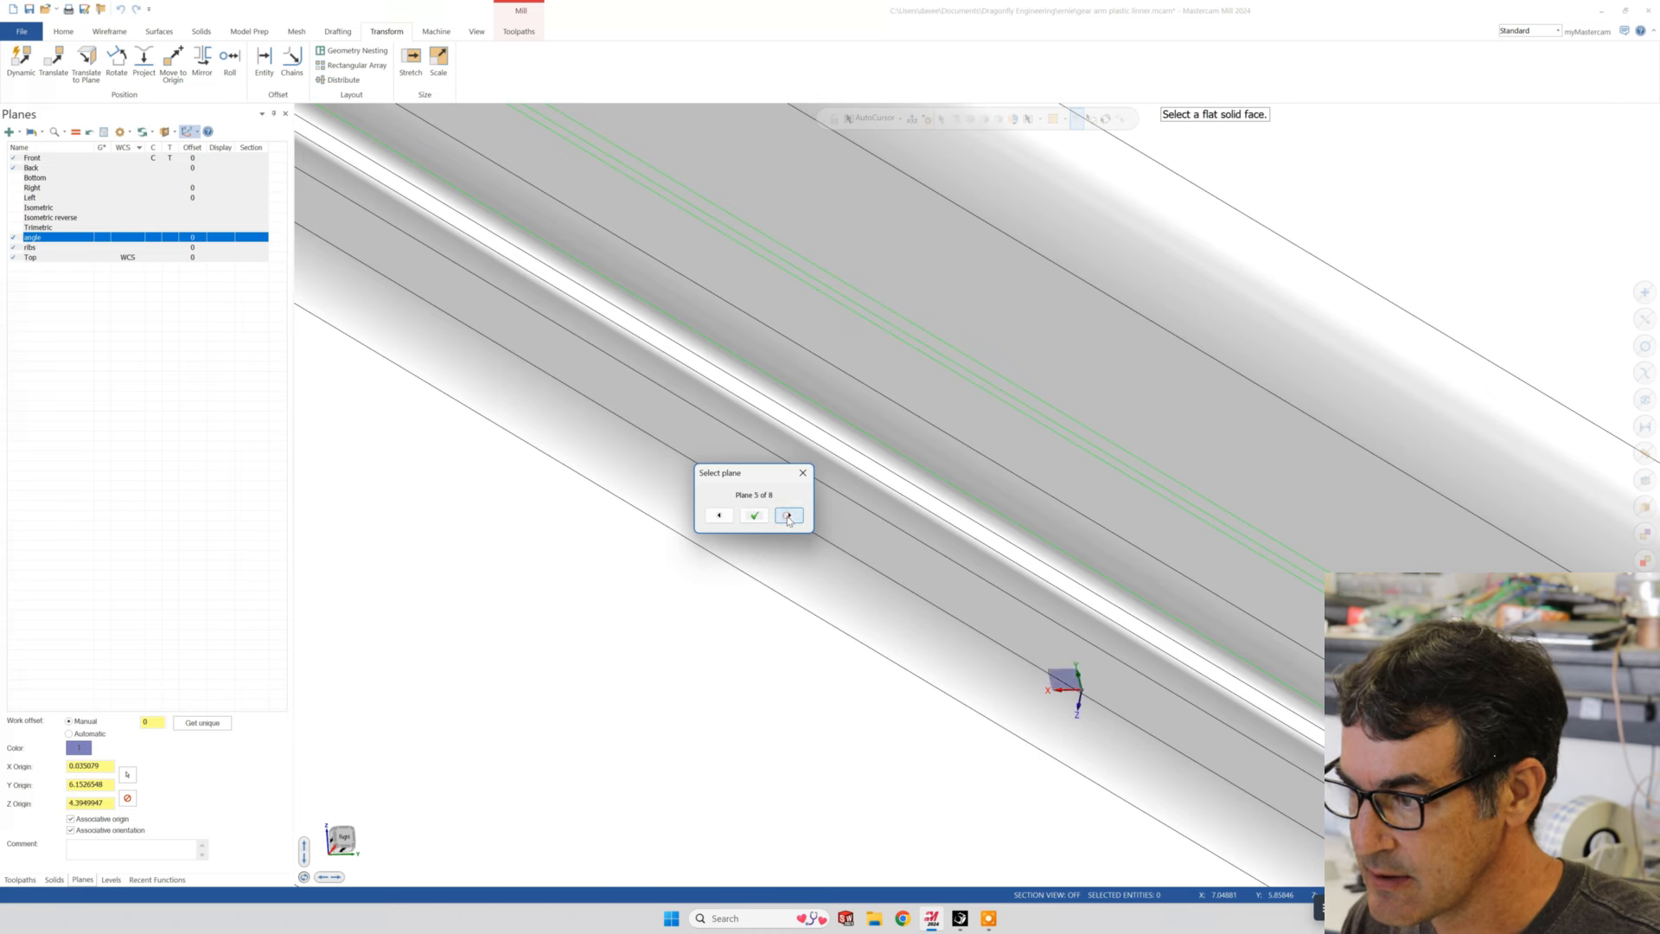
left_click(788, 516)
left_click(788, 516)
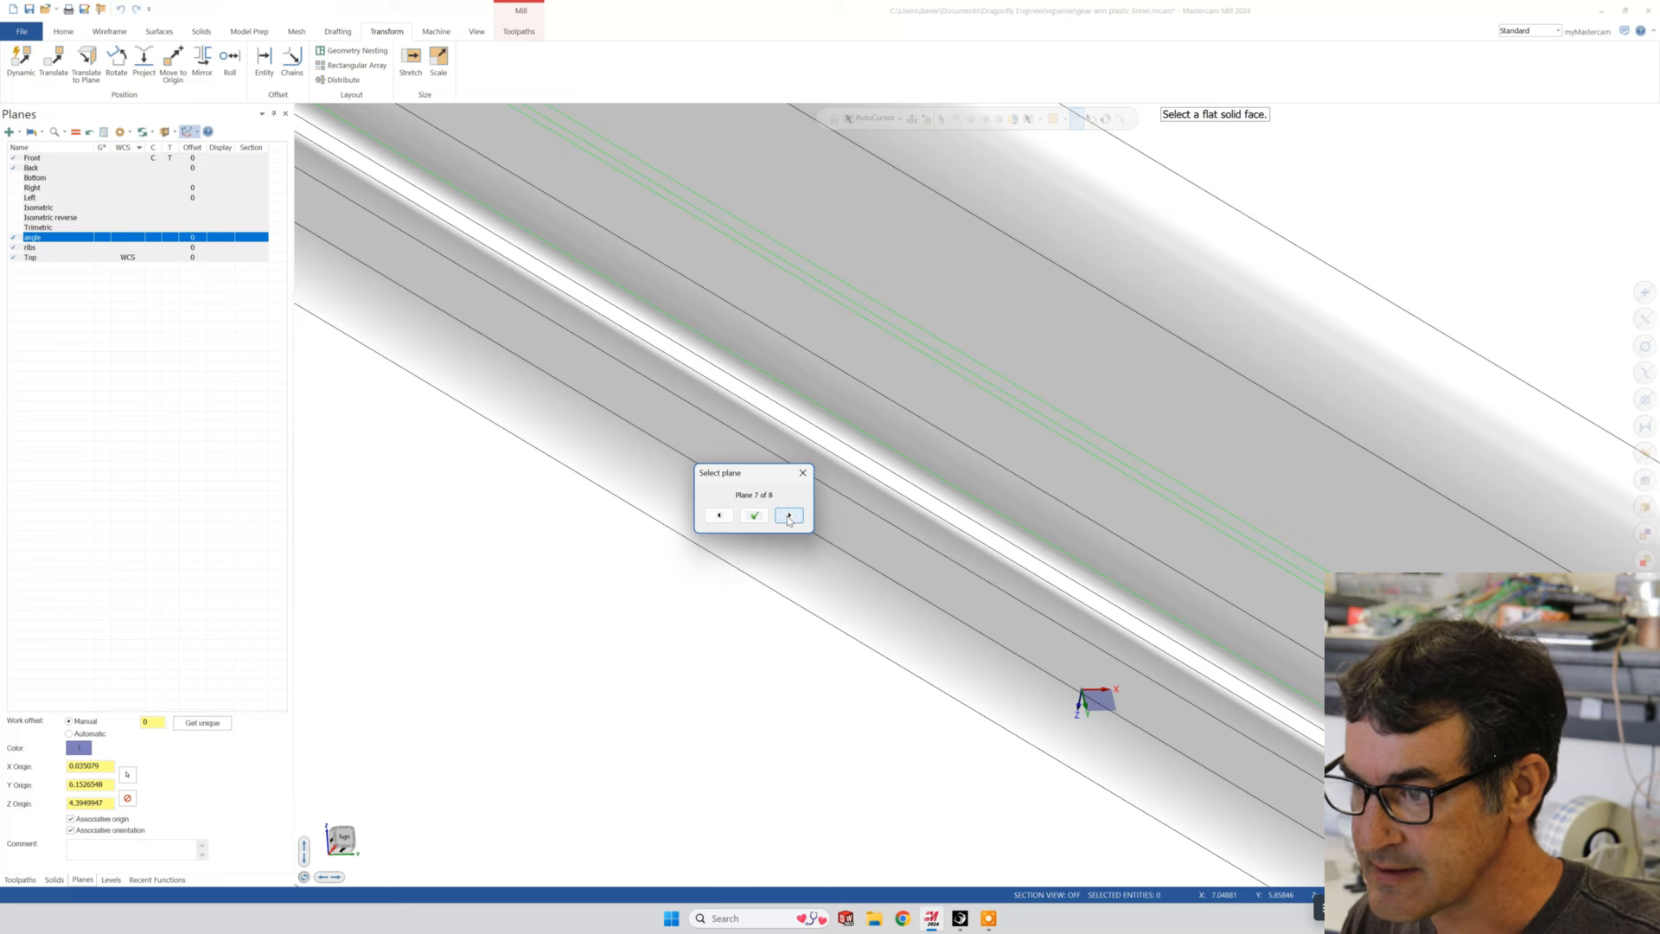
left_click(789, 516)
left_click(788, 516)
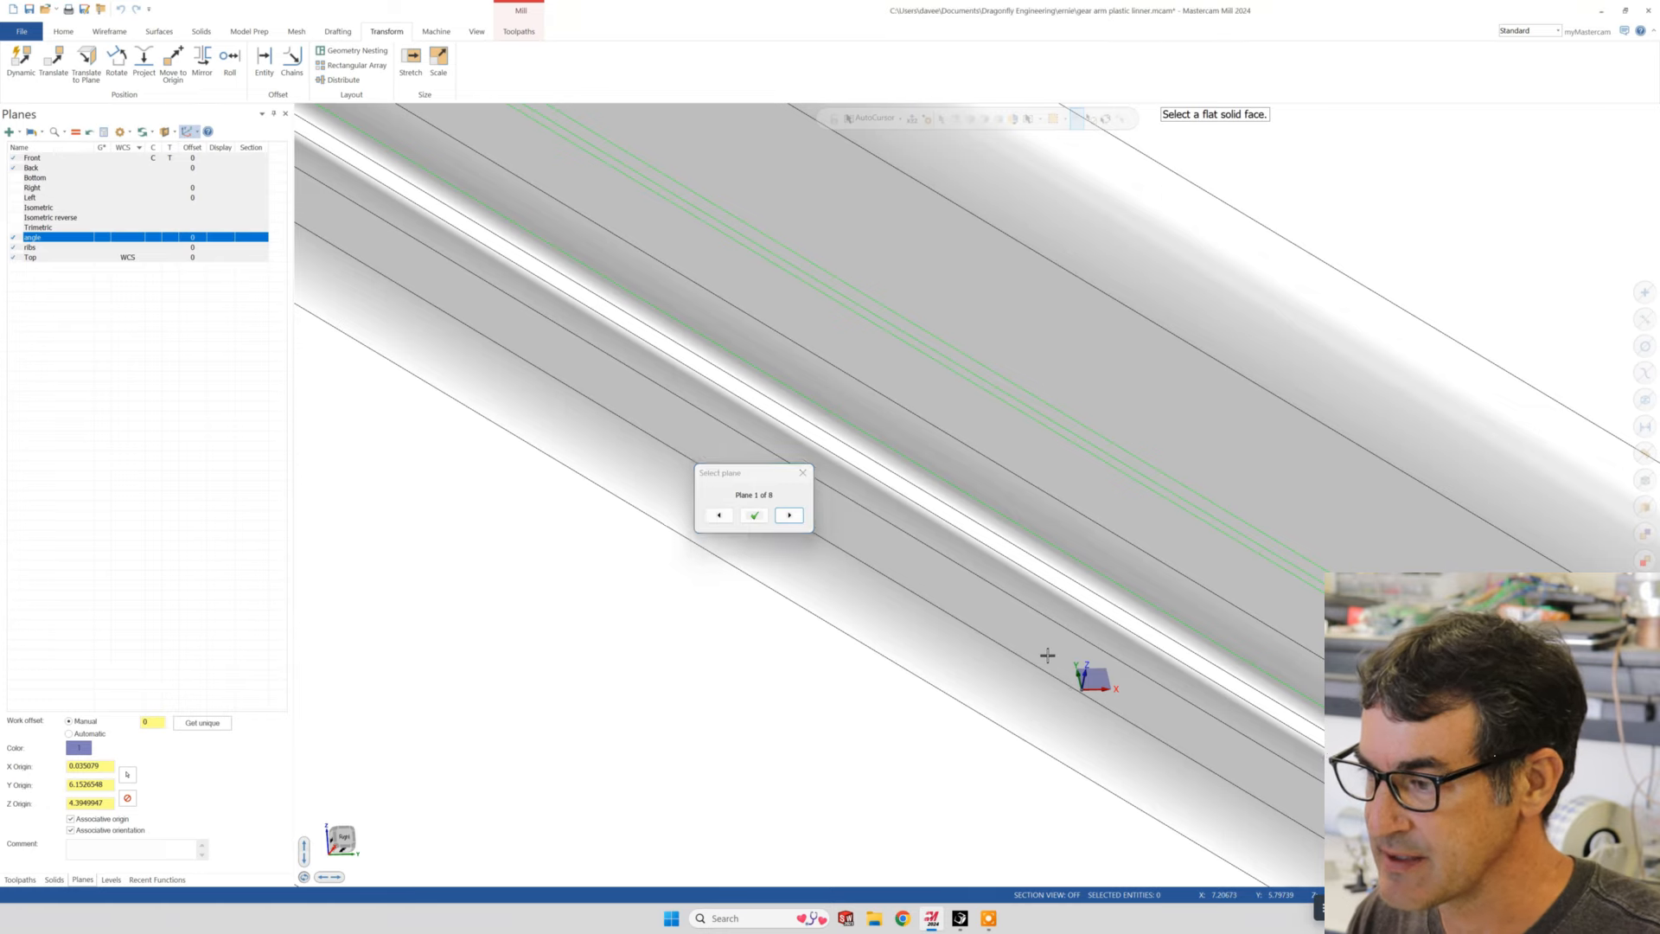
scroll(1041, 689, "up", 4)
scroll(1027, 718, "down", 5)
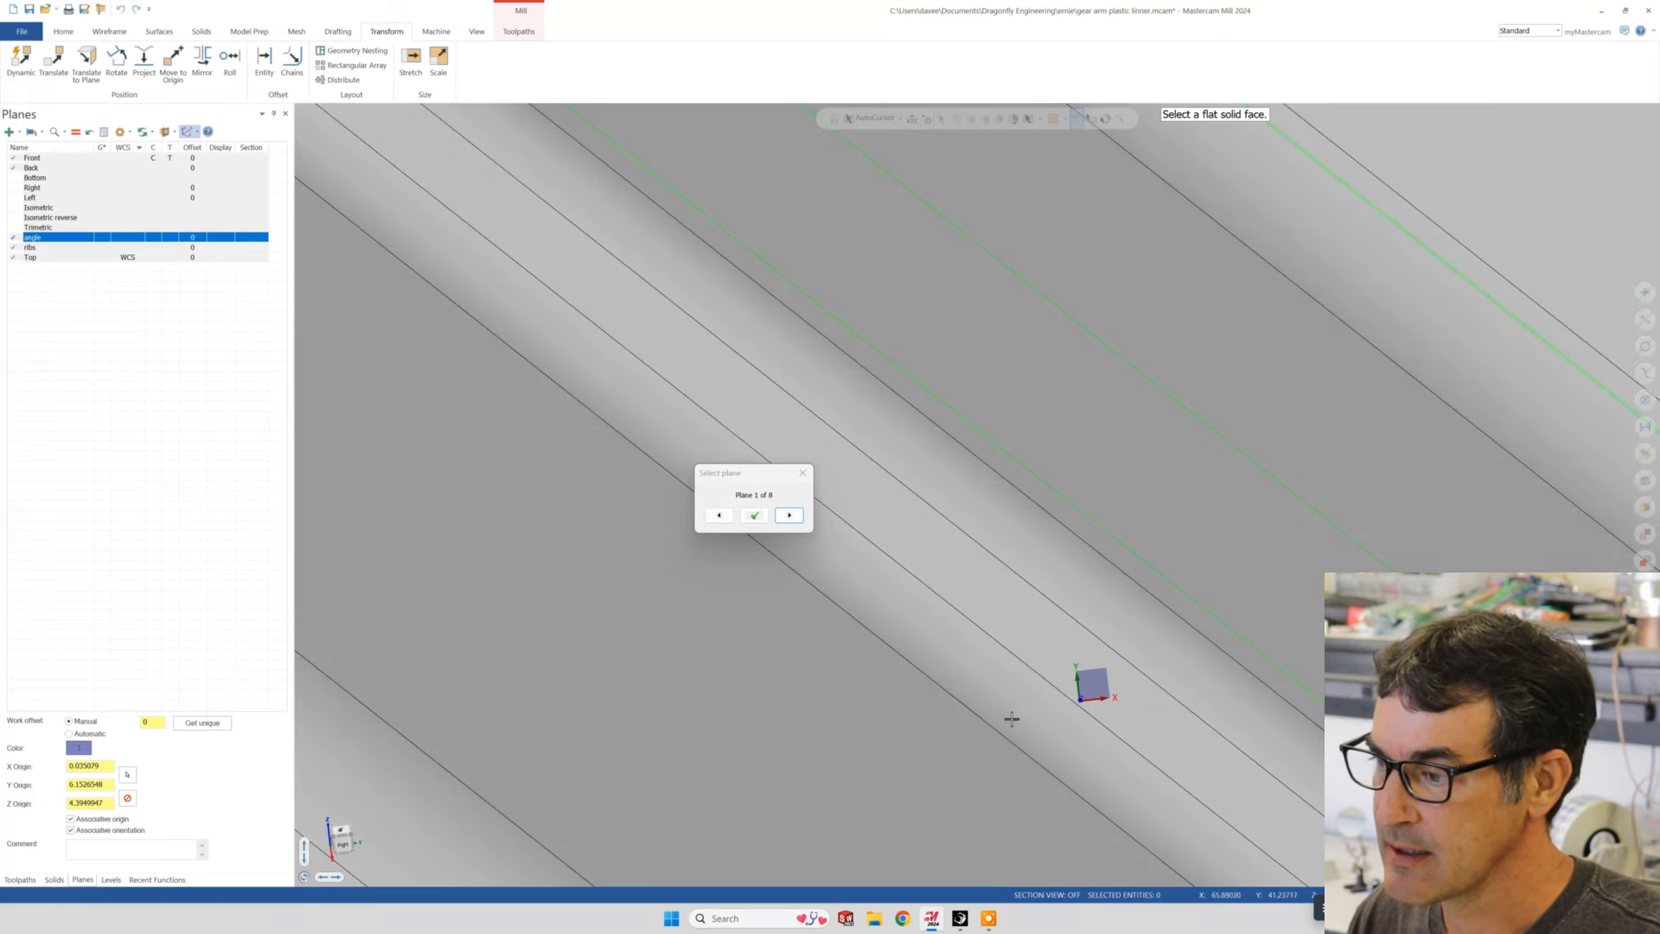
scroll(998, 665, "down", 5)
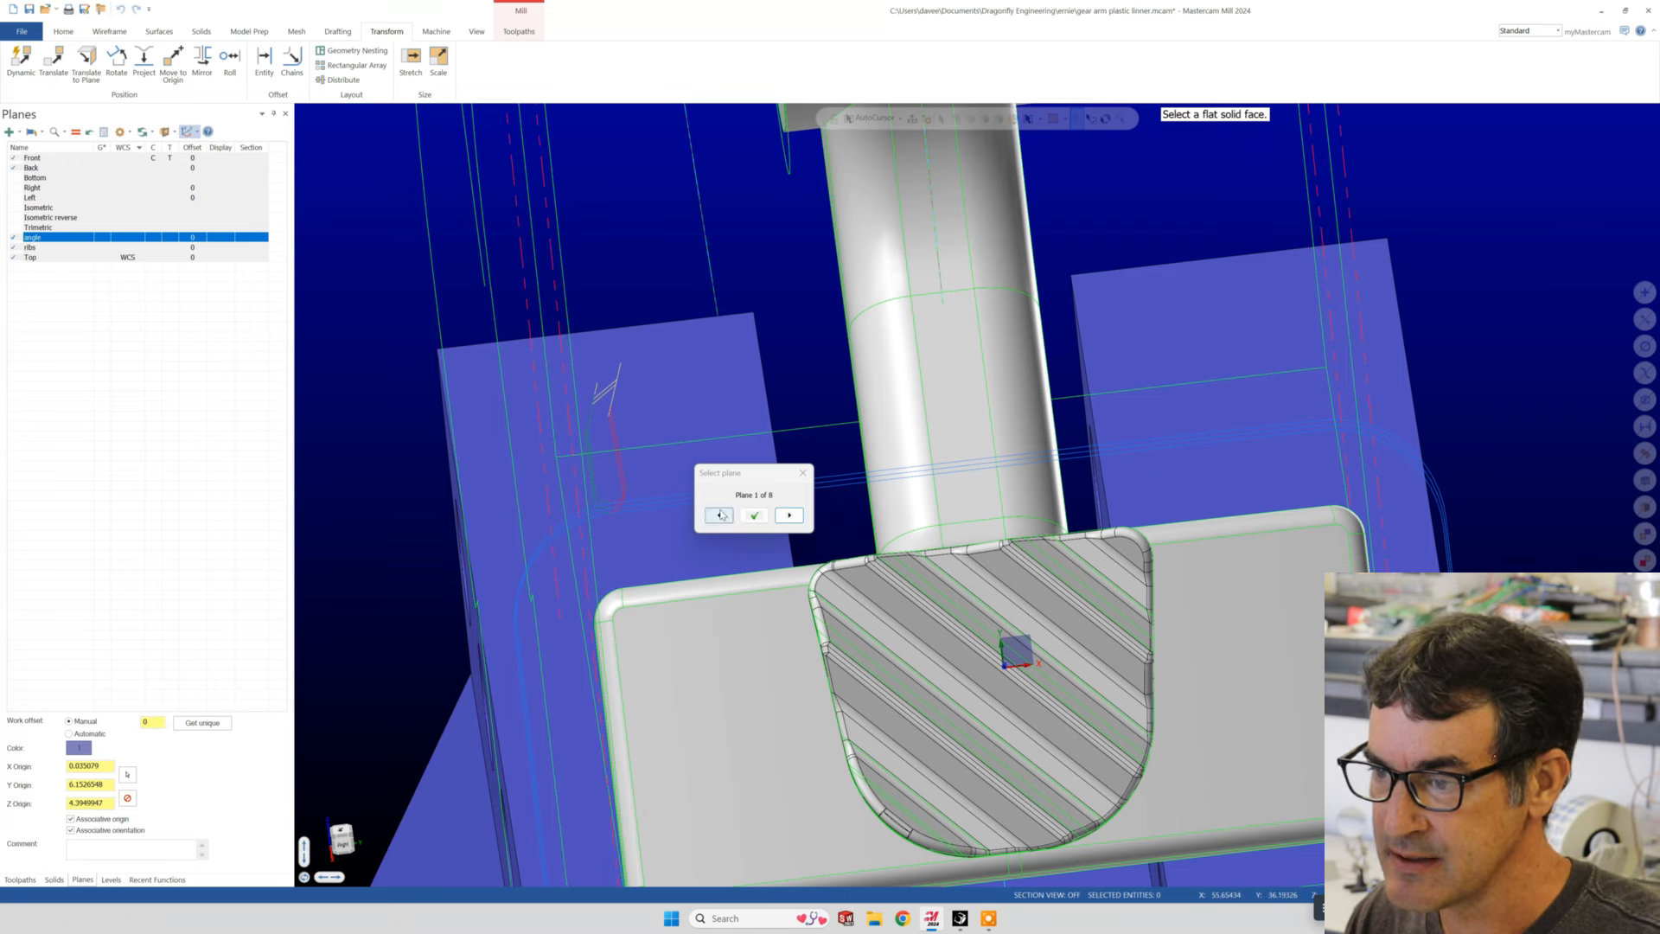
left_click(755, 515)
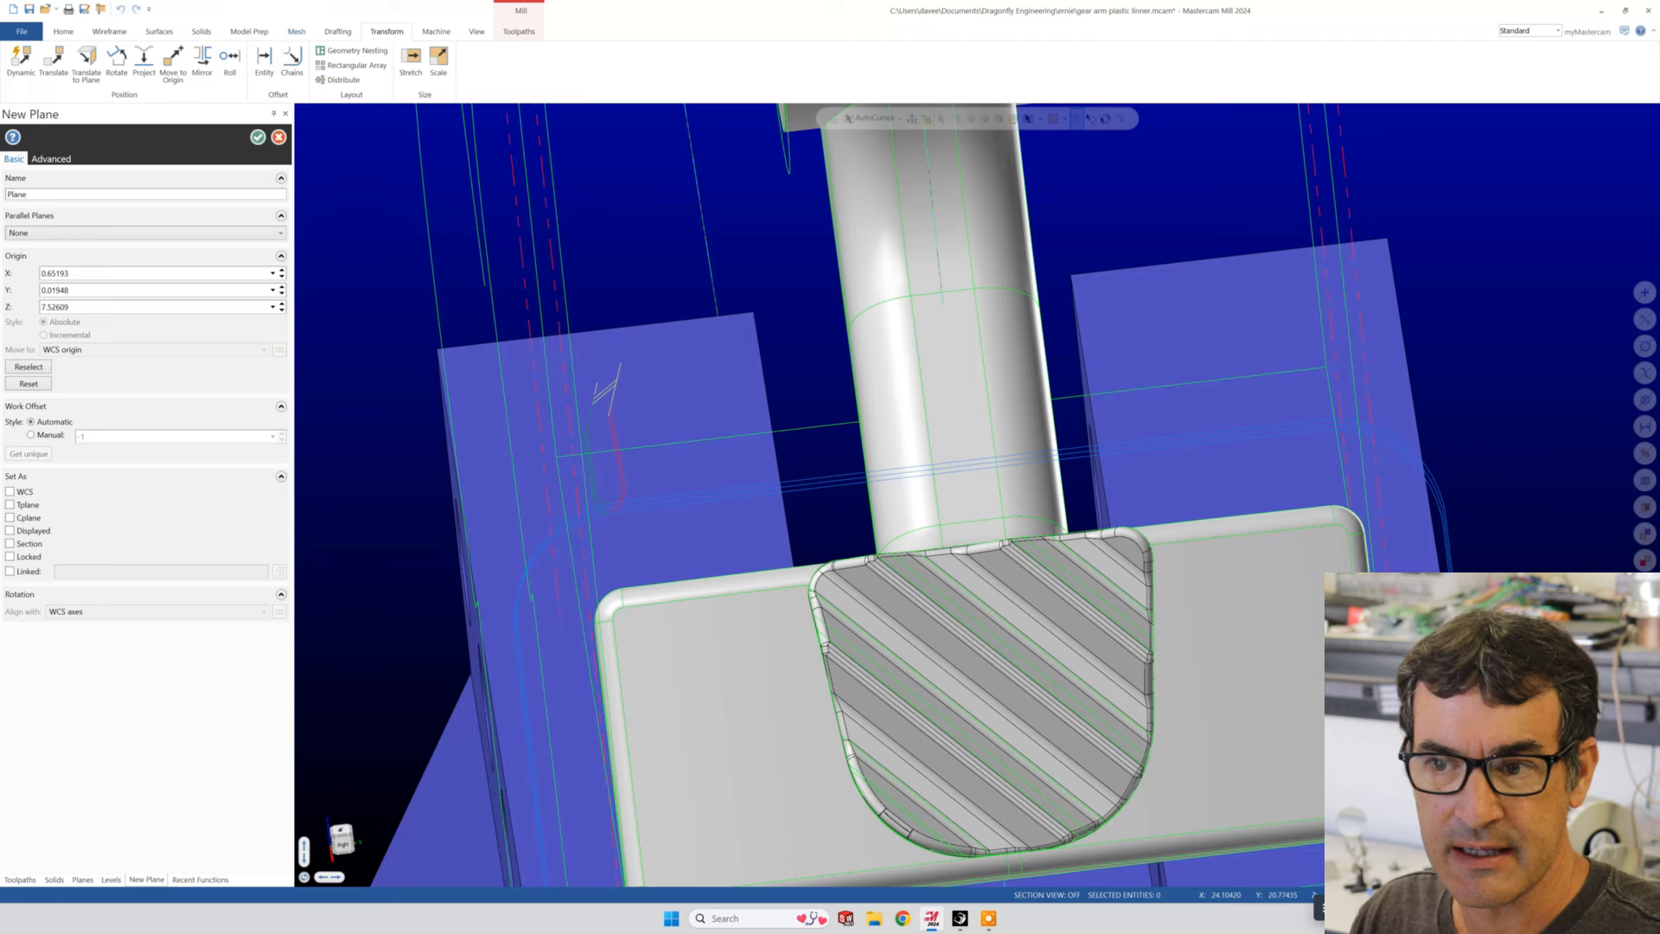
- Name the new plane "temp angle" and create it
double_click(95, 194)
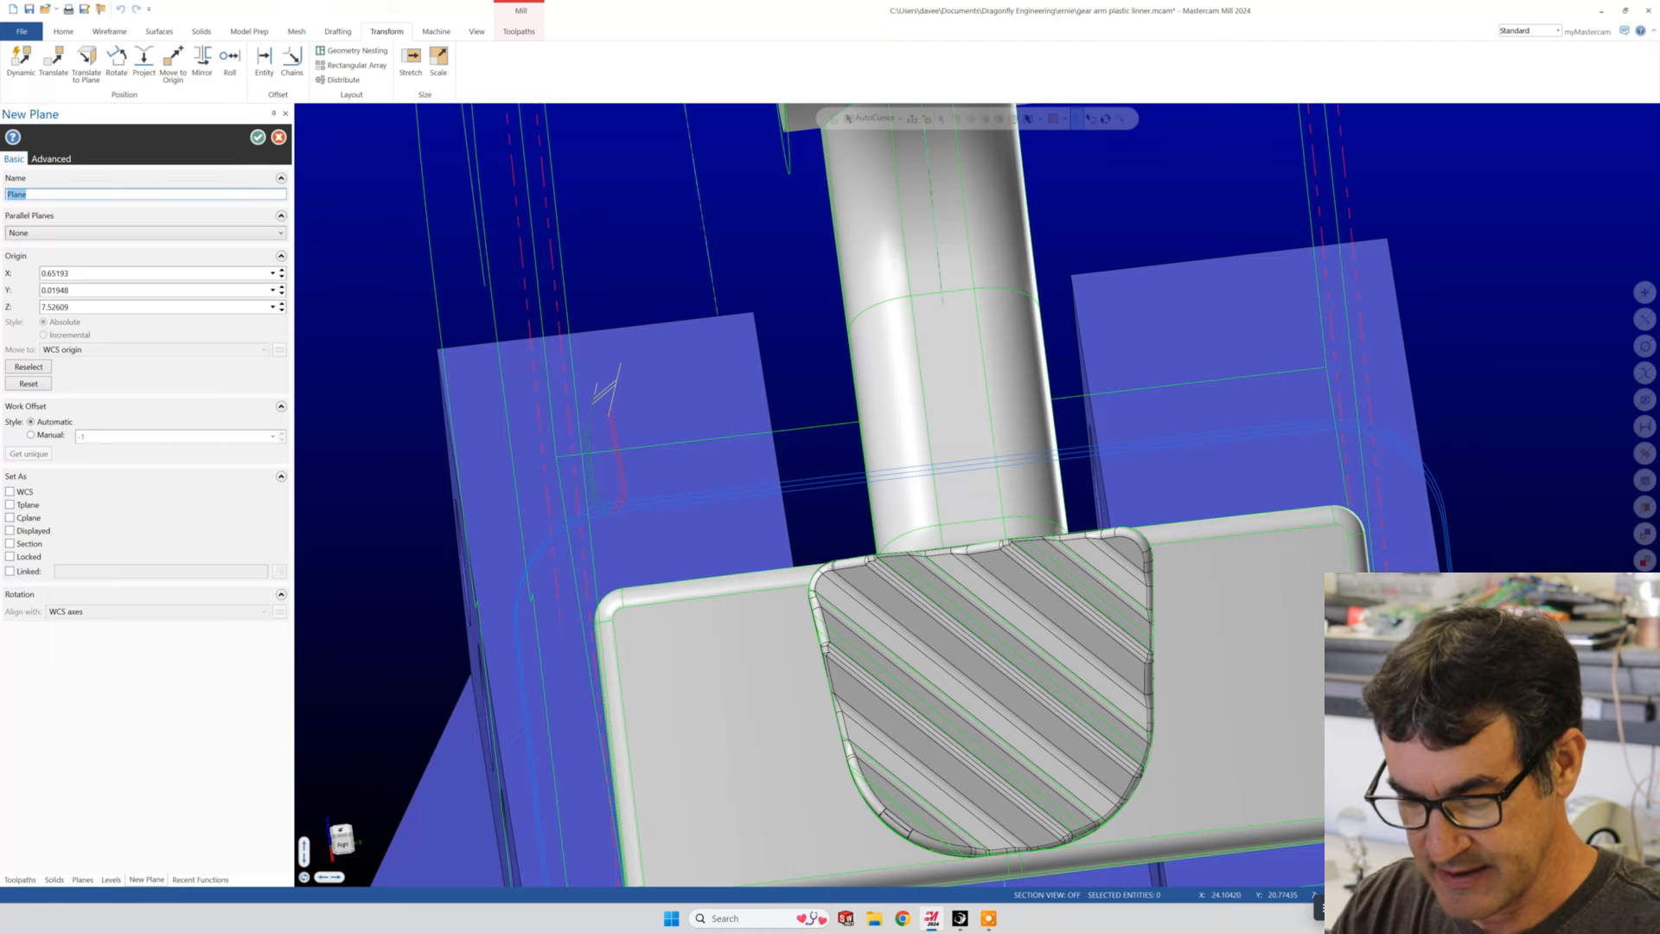
type("temp angl")
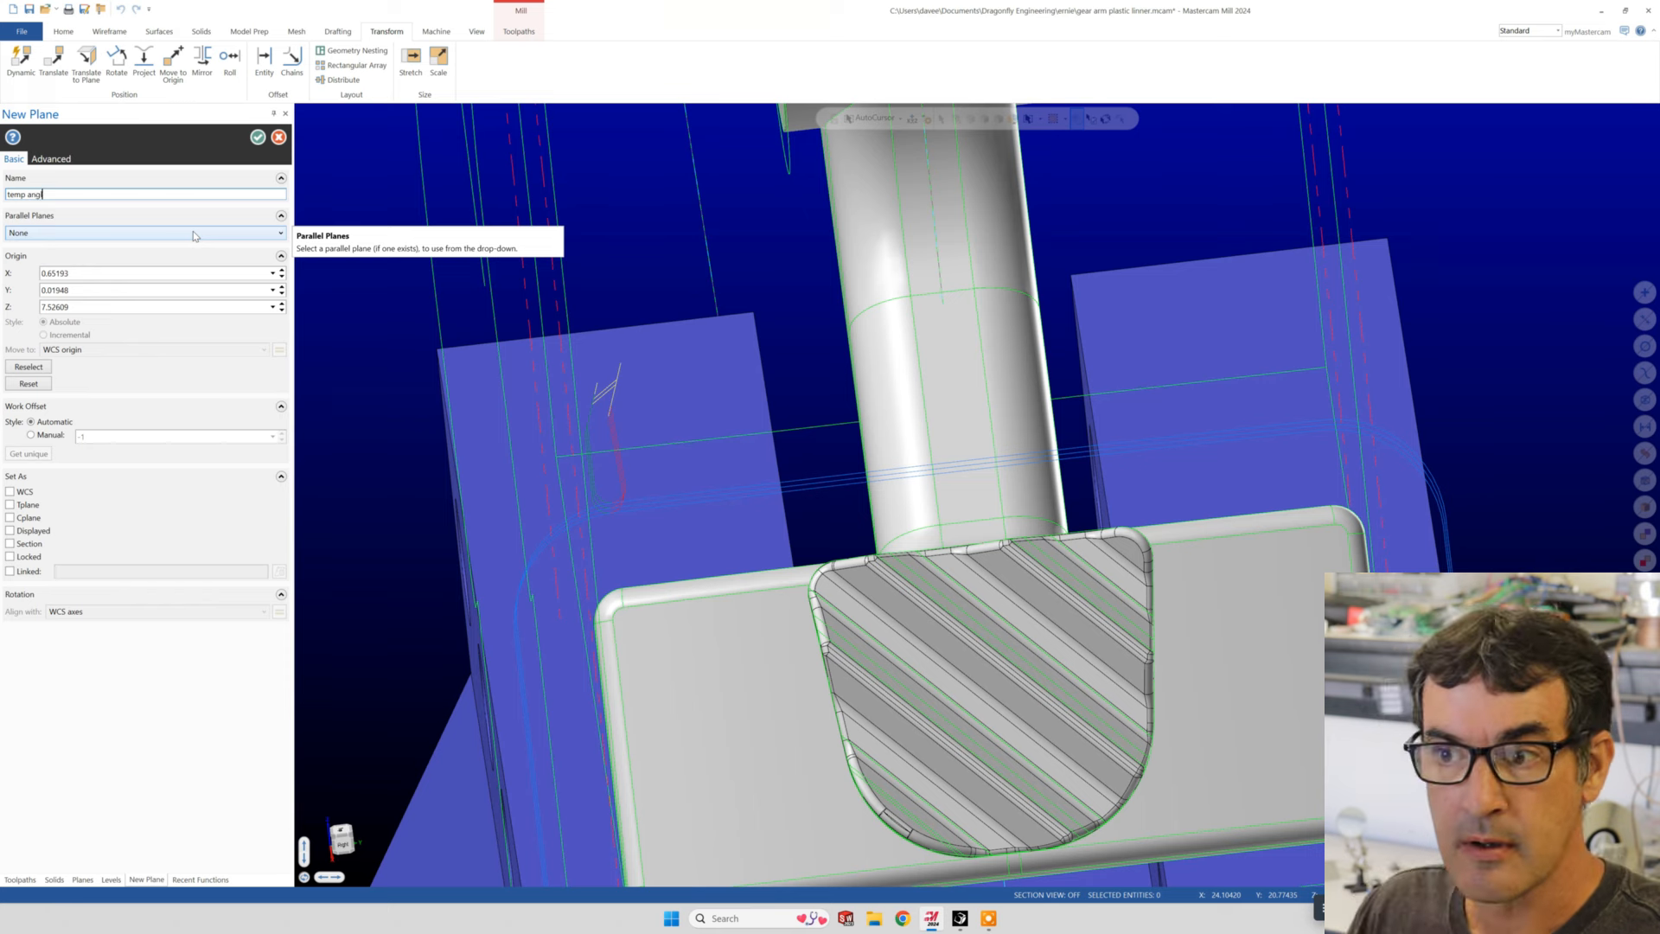
left_click(257, 139)
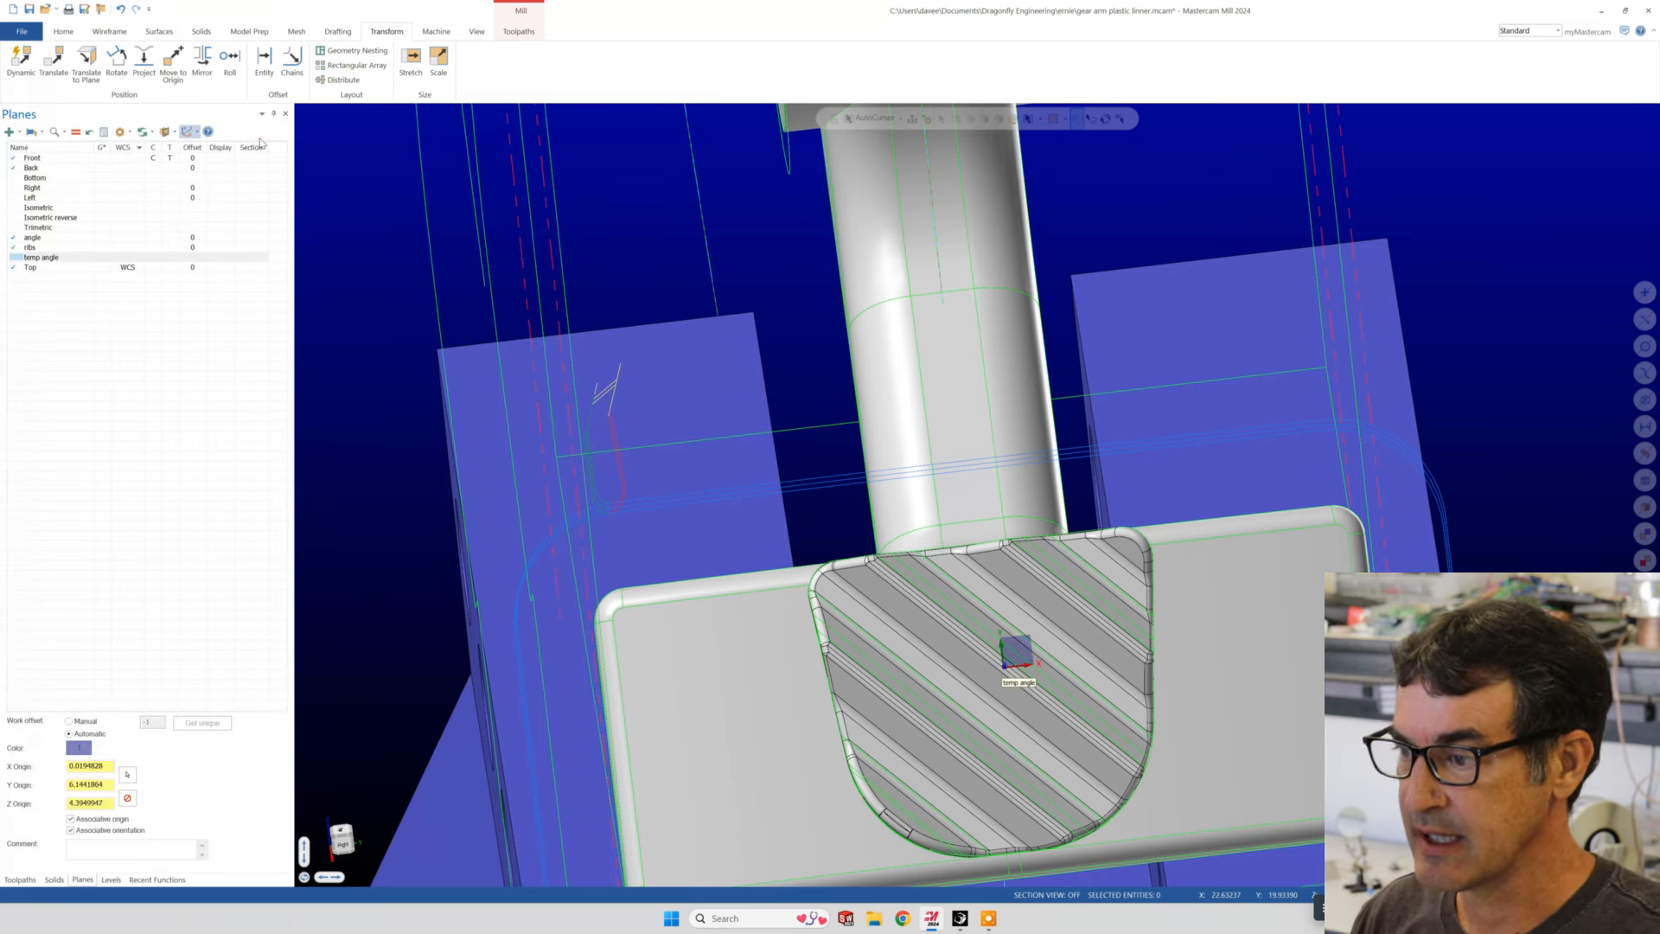
mouse_move(1030, 693)
middle_mouse_down()
mouse_move(982, 719)
mouse_move(1019, 713)
middle_mouse_up()
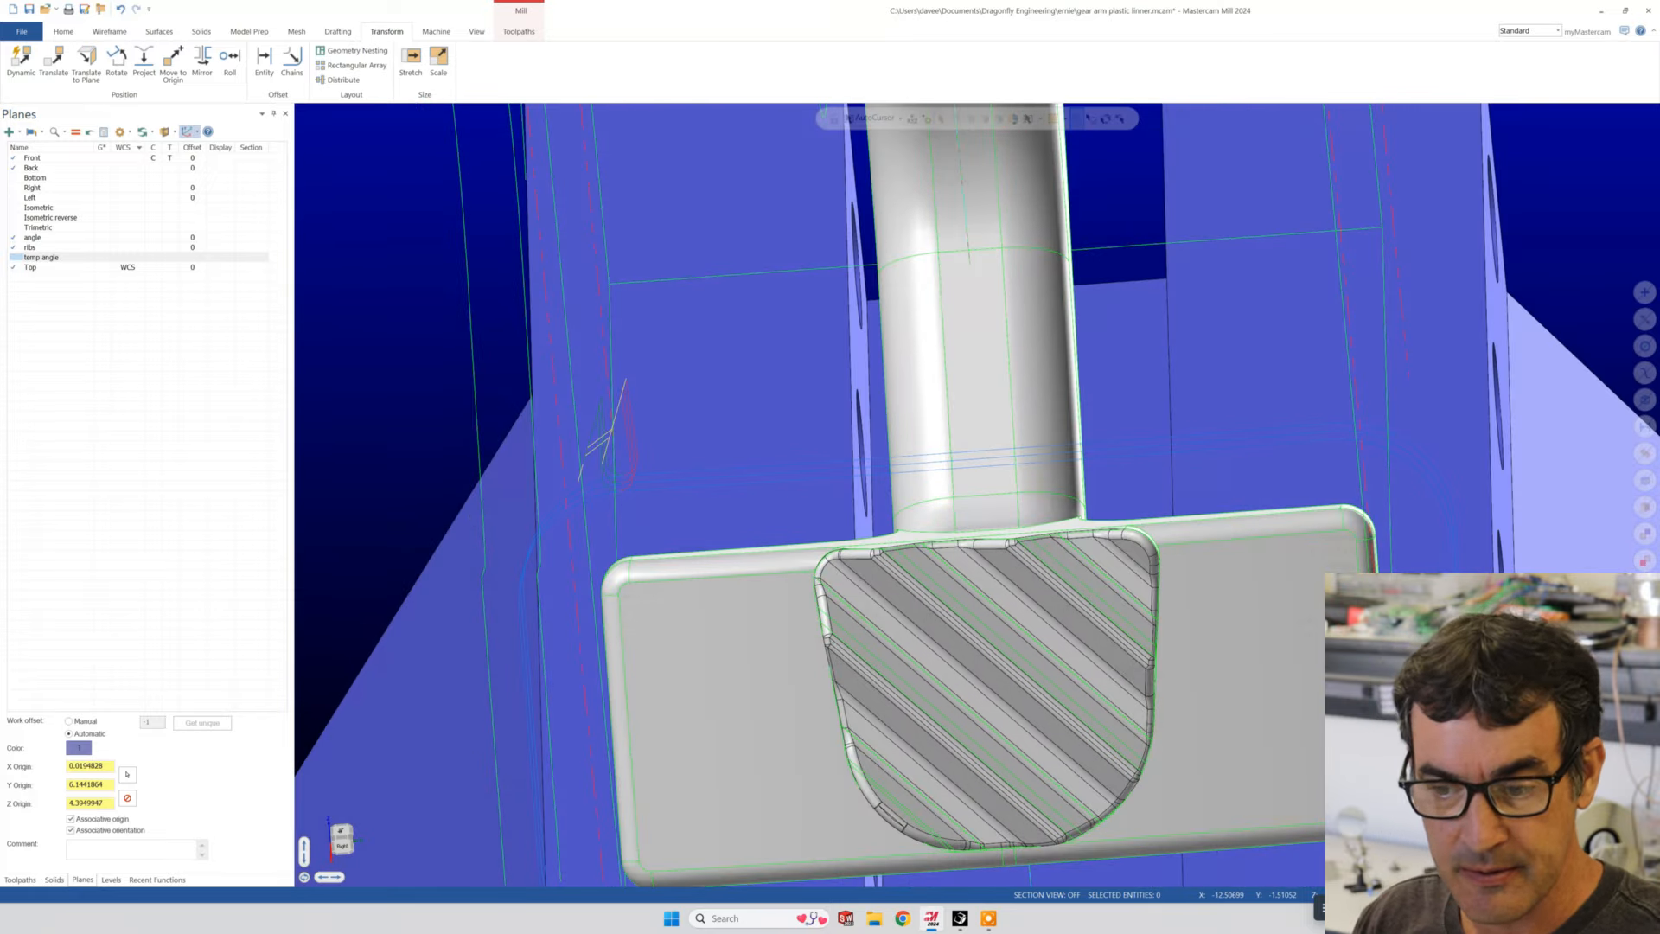
- Expand the details of 3D contour operations 17 and 18, and display the toolpaths of operations 20 and 18
left_click(20, 879)
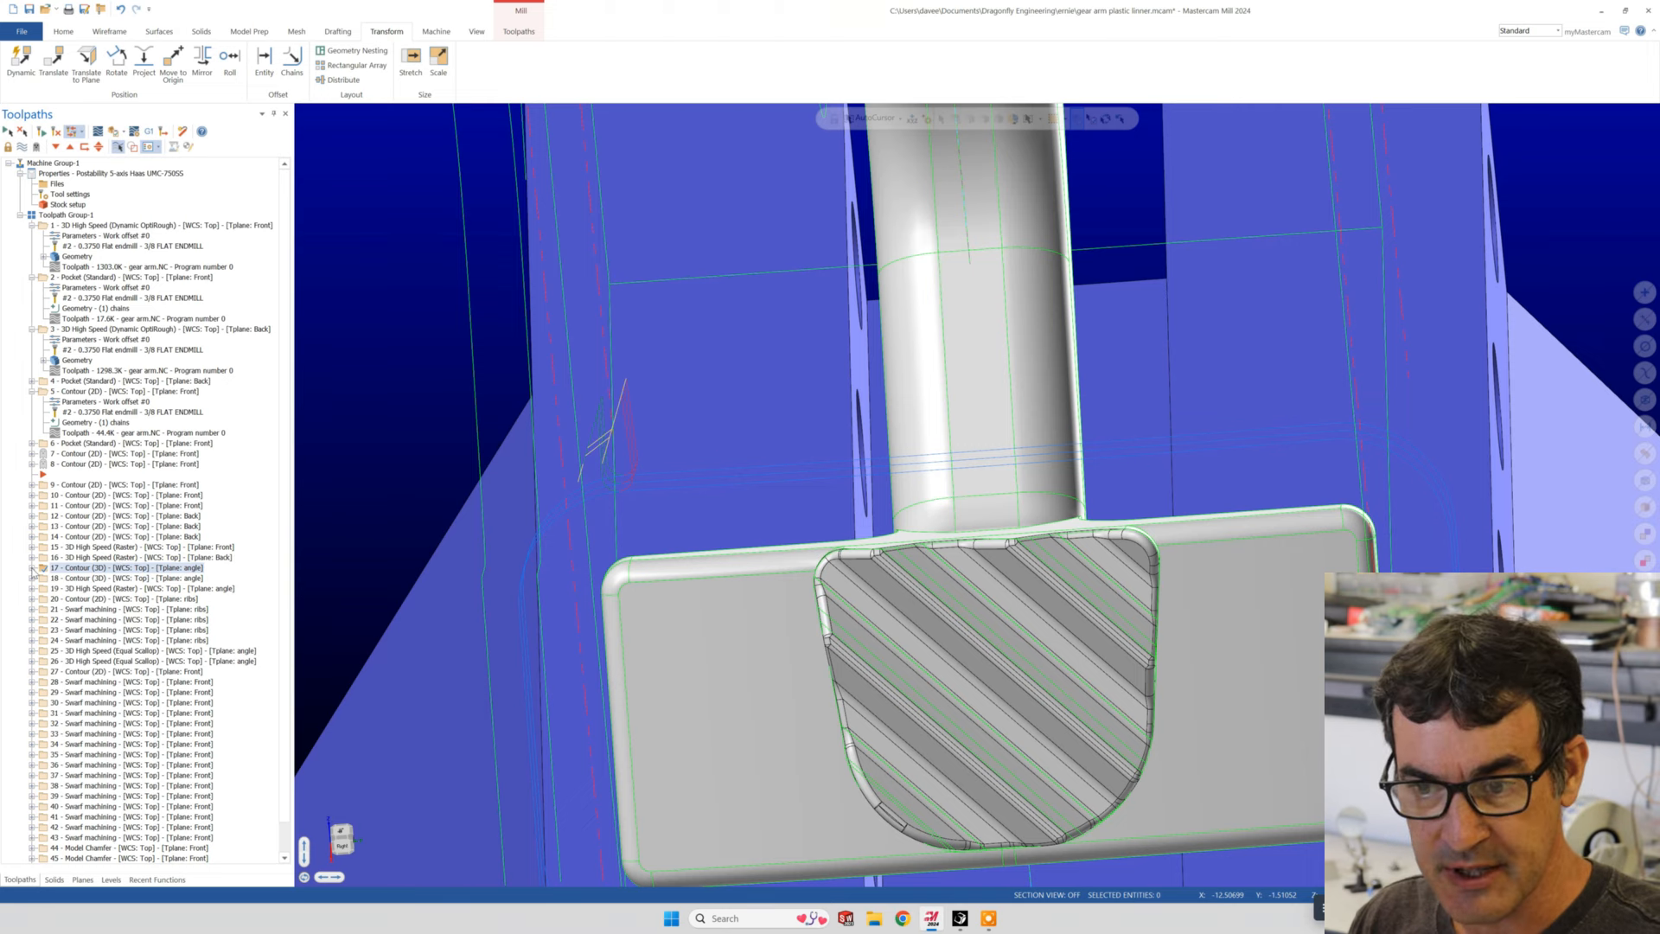
left_click(32, 569)
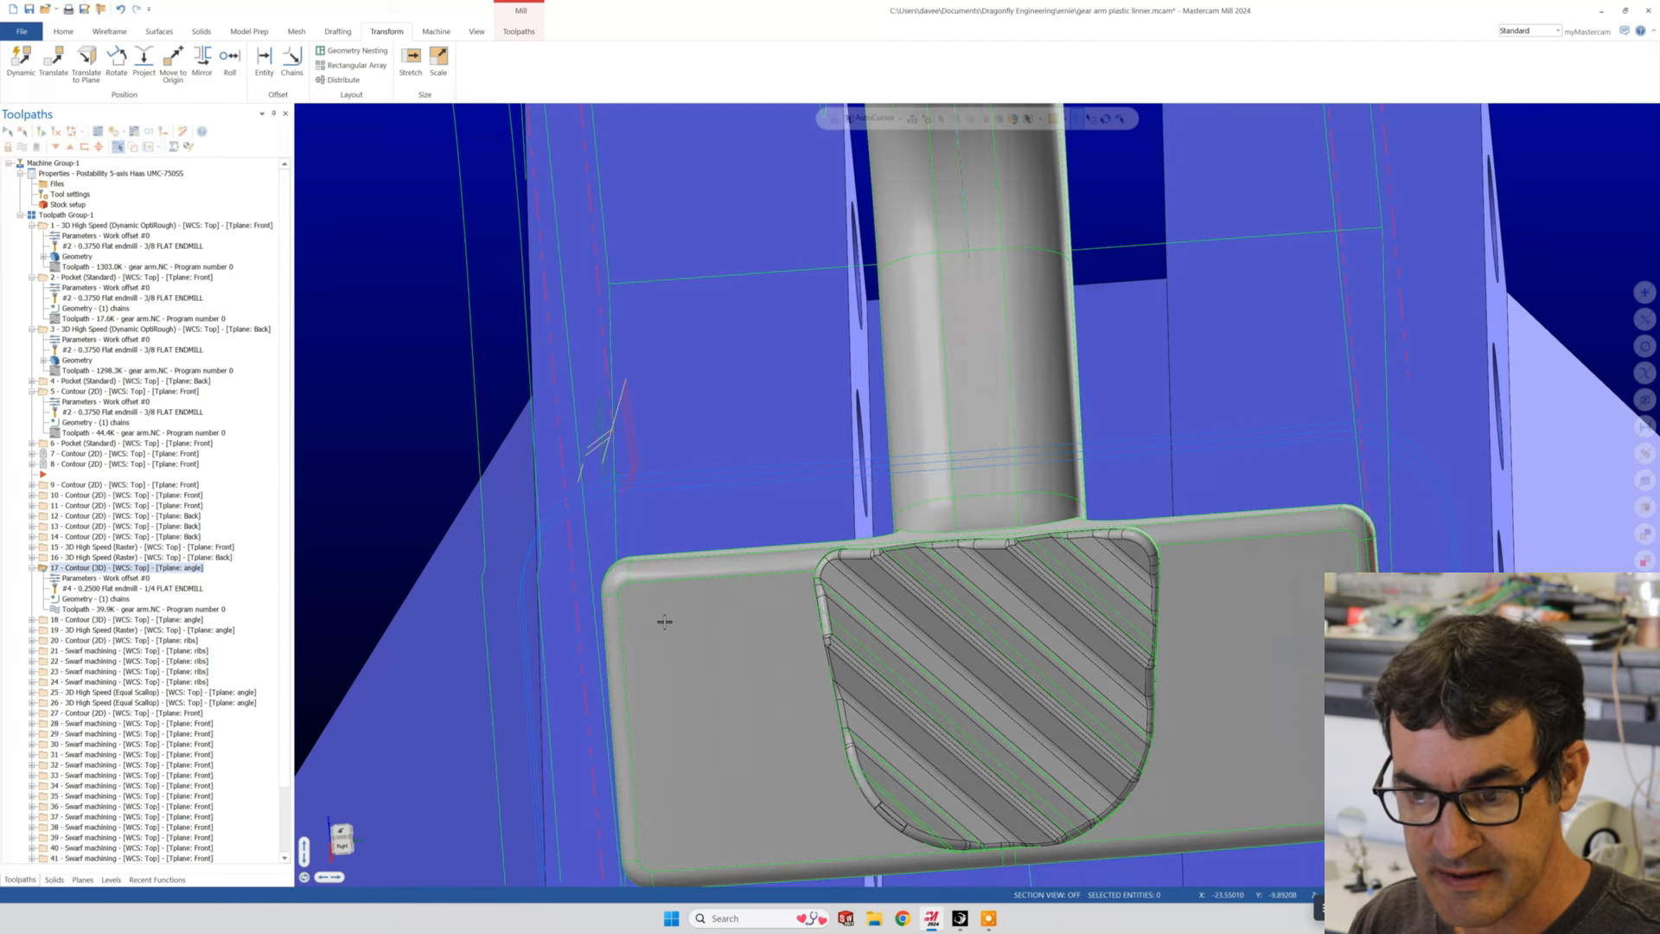
left_click(98, 641)
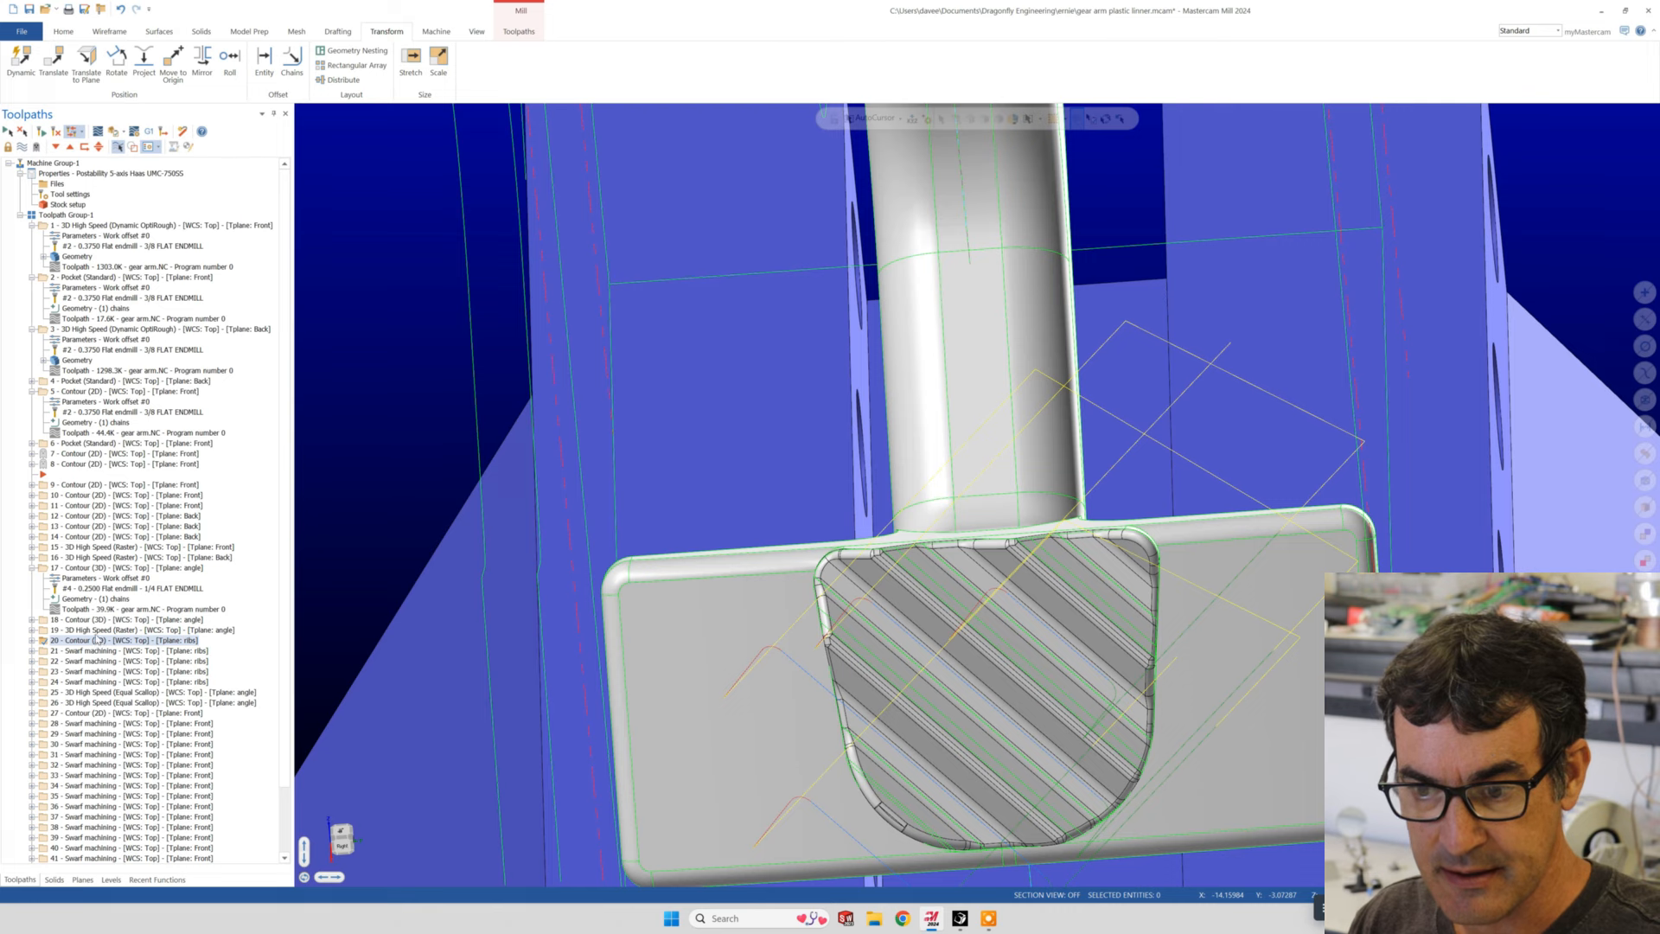
left_click(95, 619)
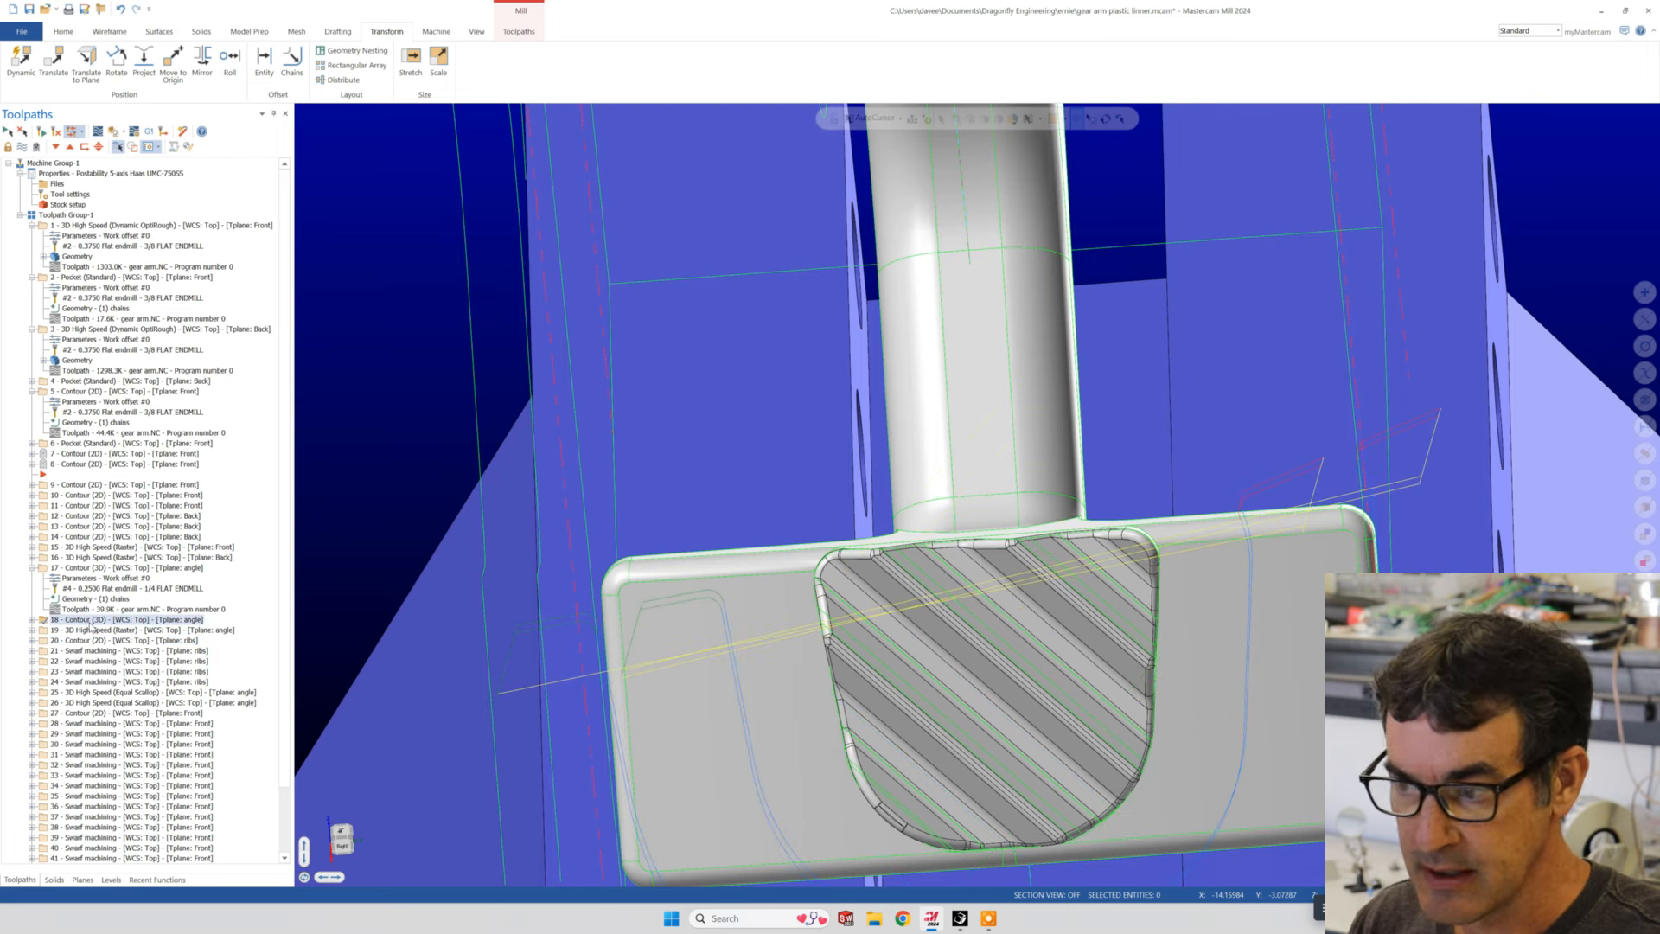
left_click(32, 620)
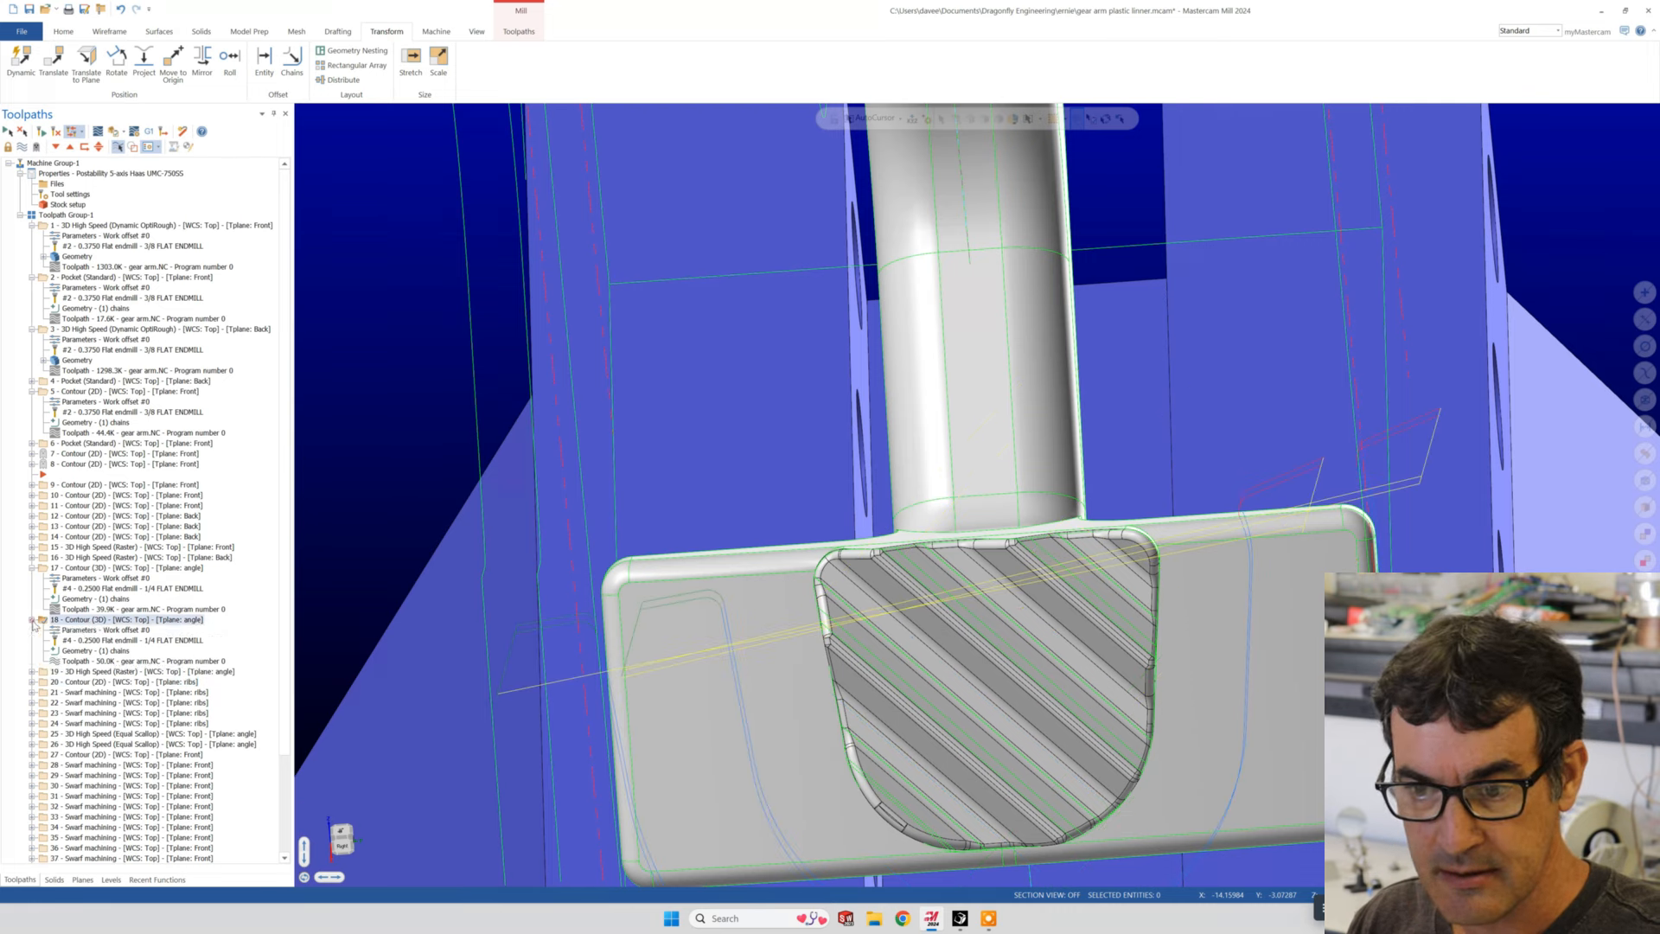
- Review operation 18's plane settings and the planes available for its tool plane, leaving the parameters unchanged
left_click(61, 631)
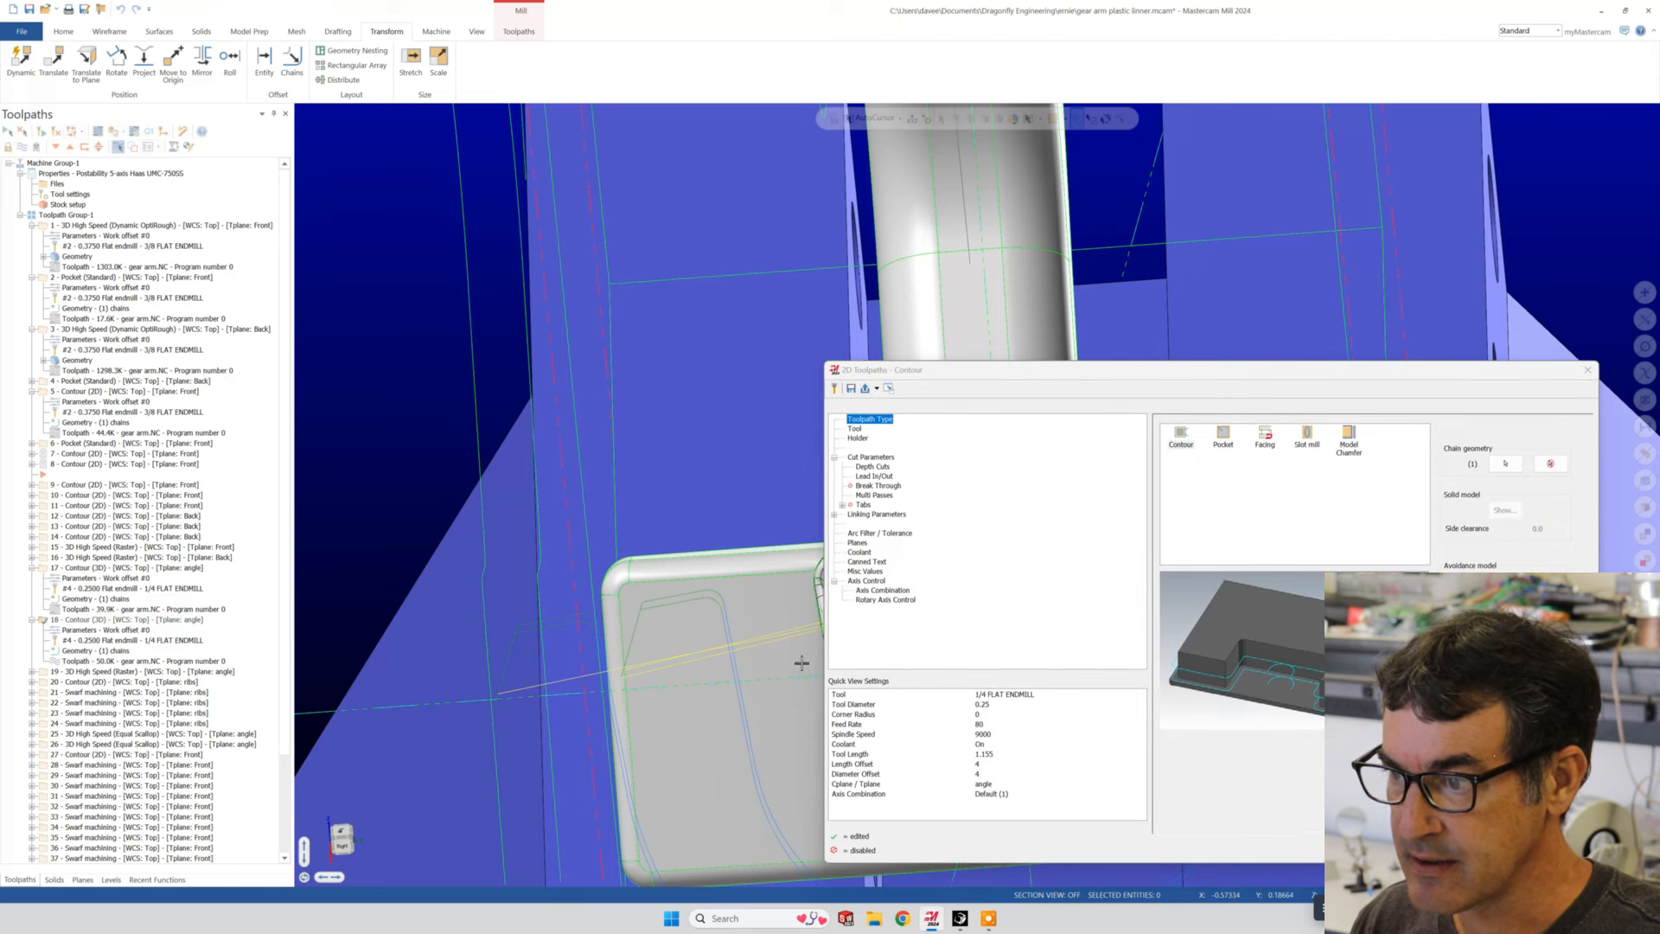
left_click(858, 542)
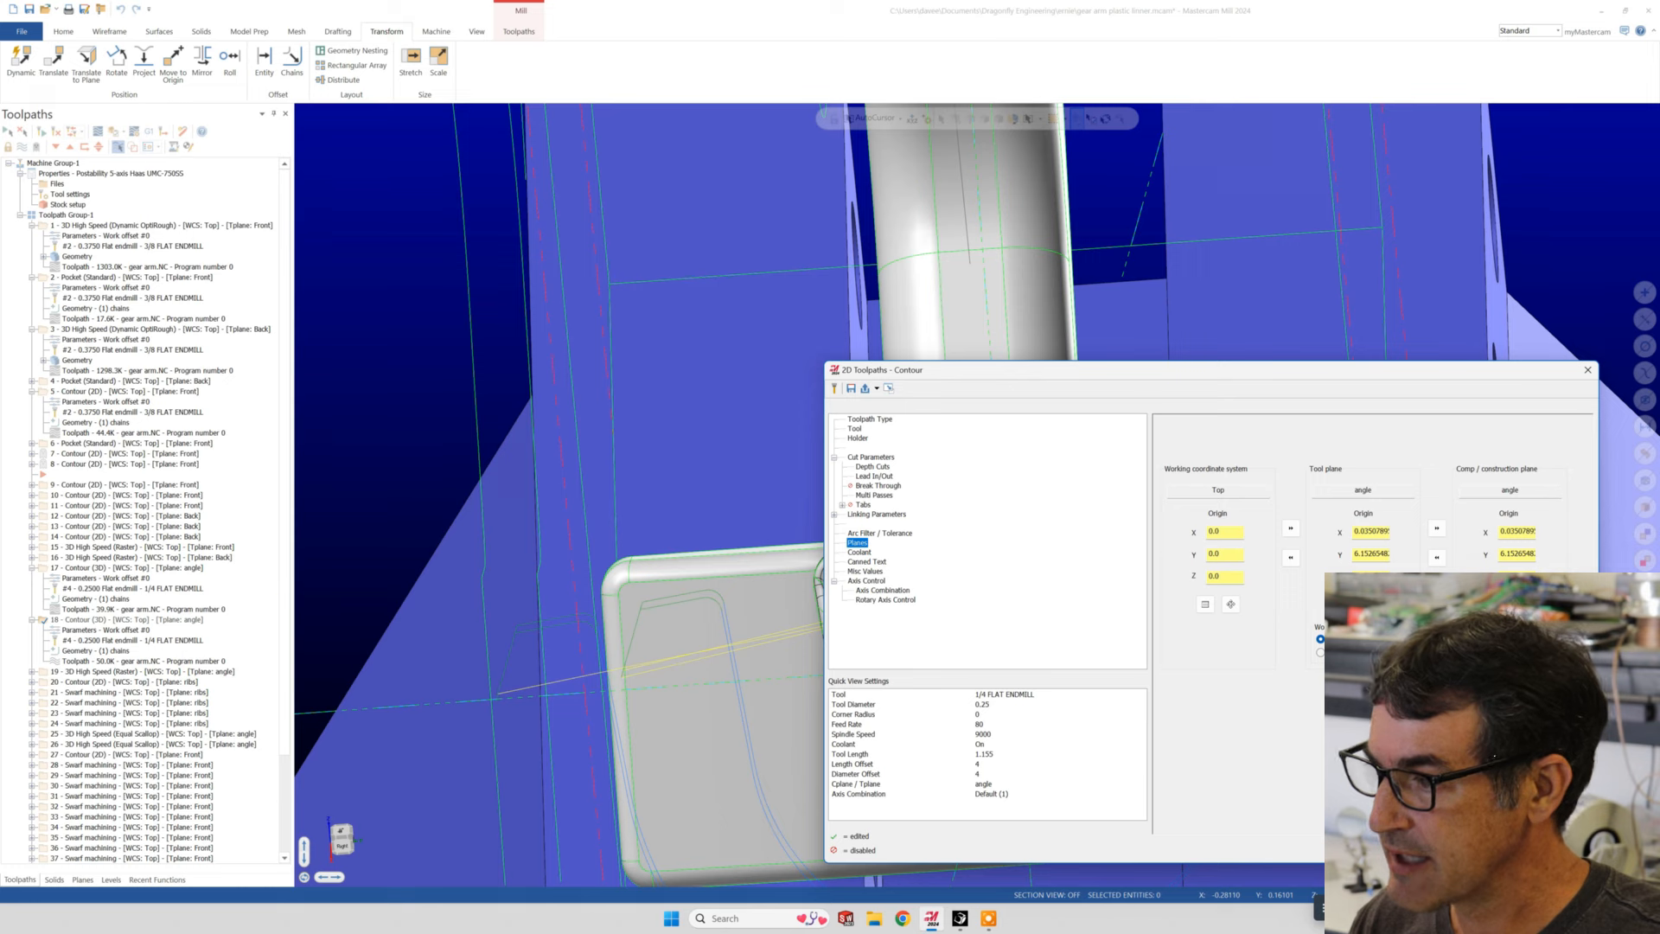
left_click(1351, 604)
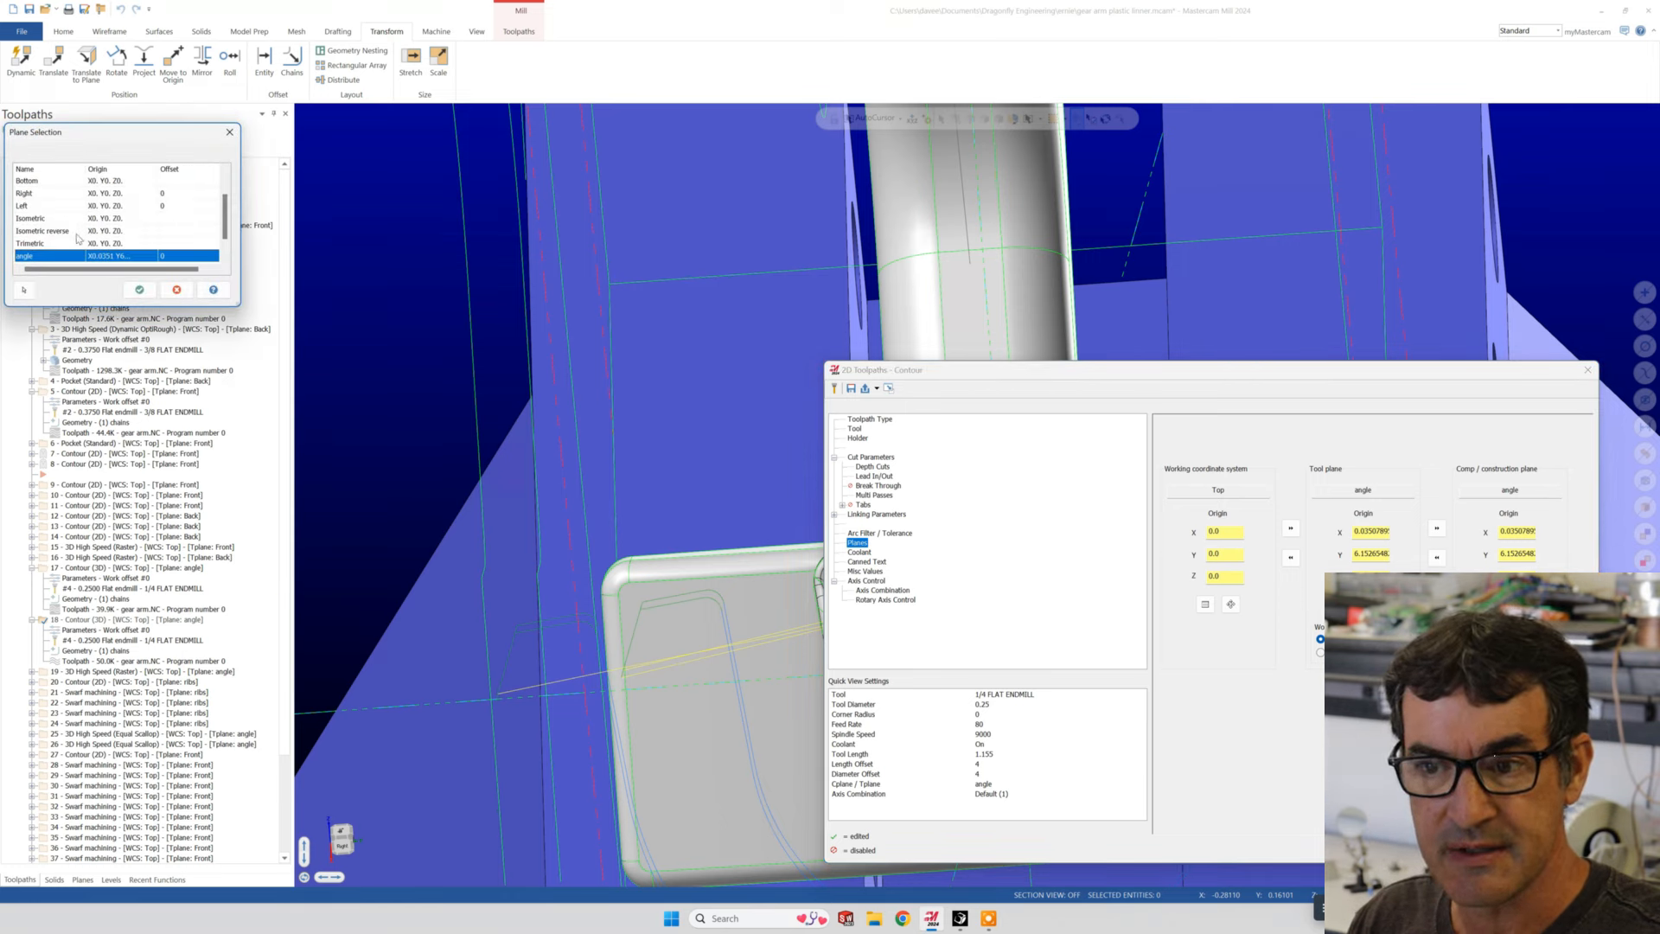
scroll(78, 238, "down", 1)
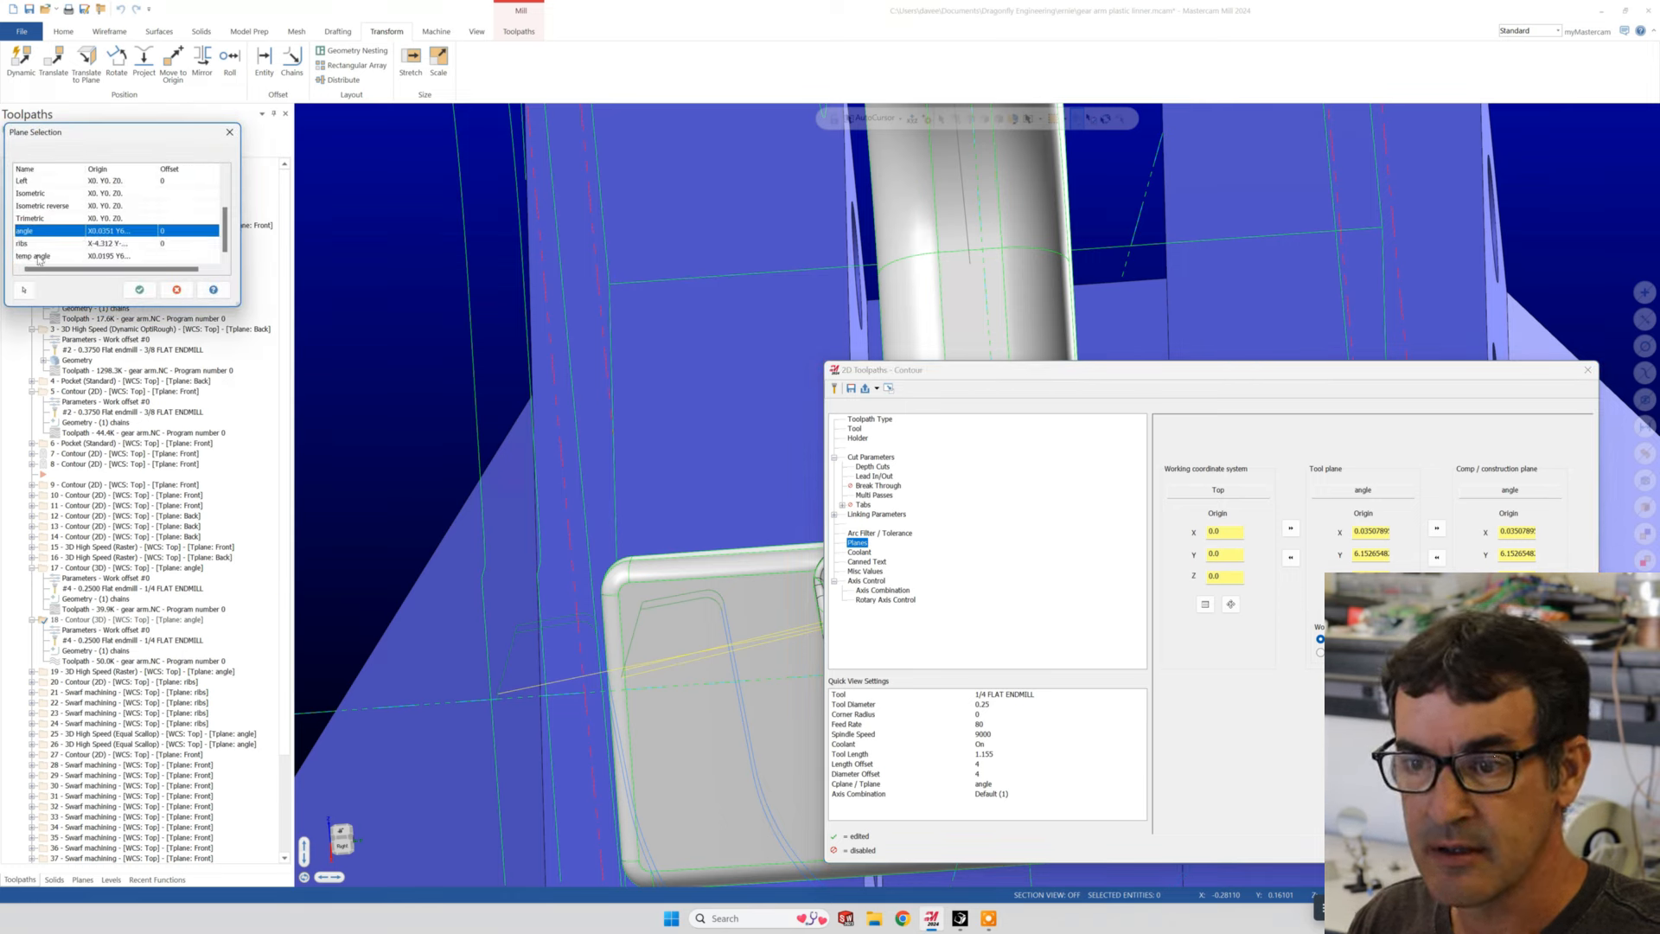
left_click(174, 290)
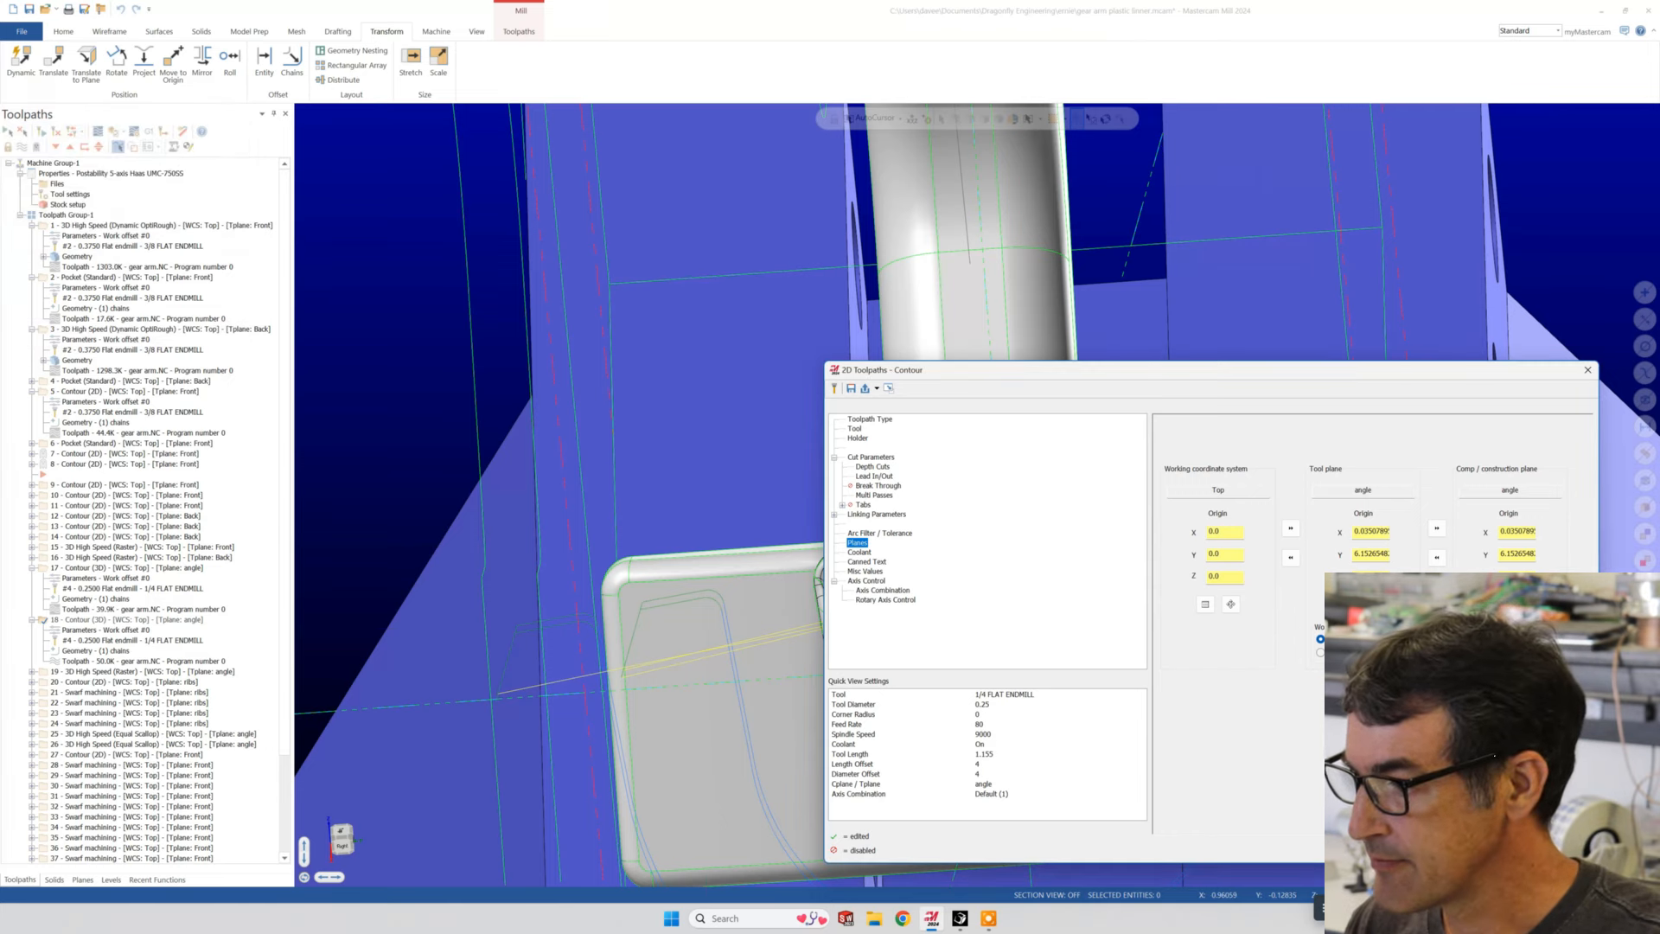
left_click(1528, 848)
- Display operation 19's High Speed Raster toolpath on the angle plane and inspect its passes over the ribbed pad and its edges
scroll(622, 541, "down", 2)
middle_click_drag(593, 548, 835, 430)
scroll(754, 496, "down", 4)
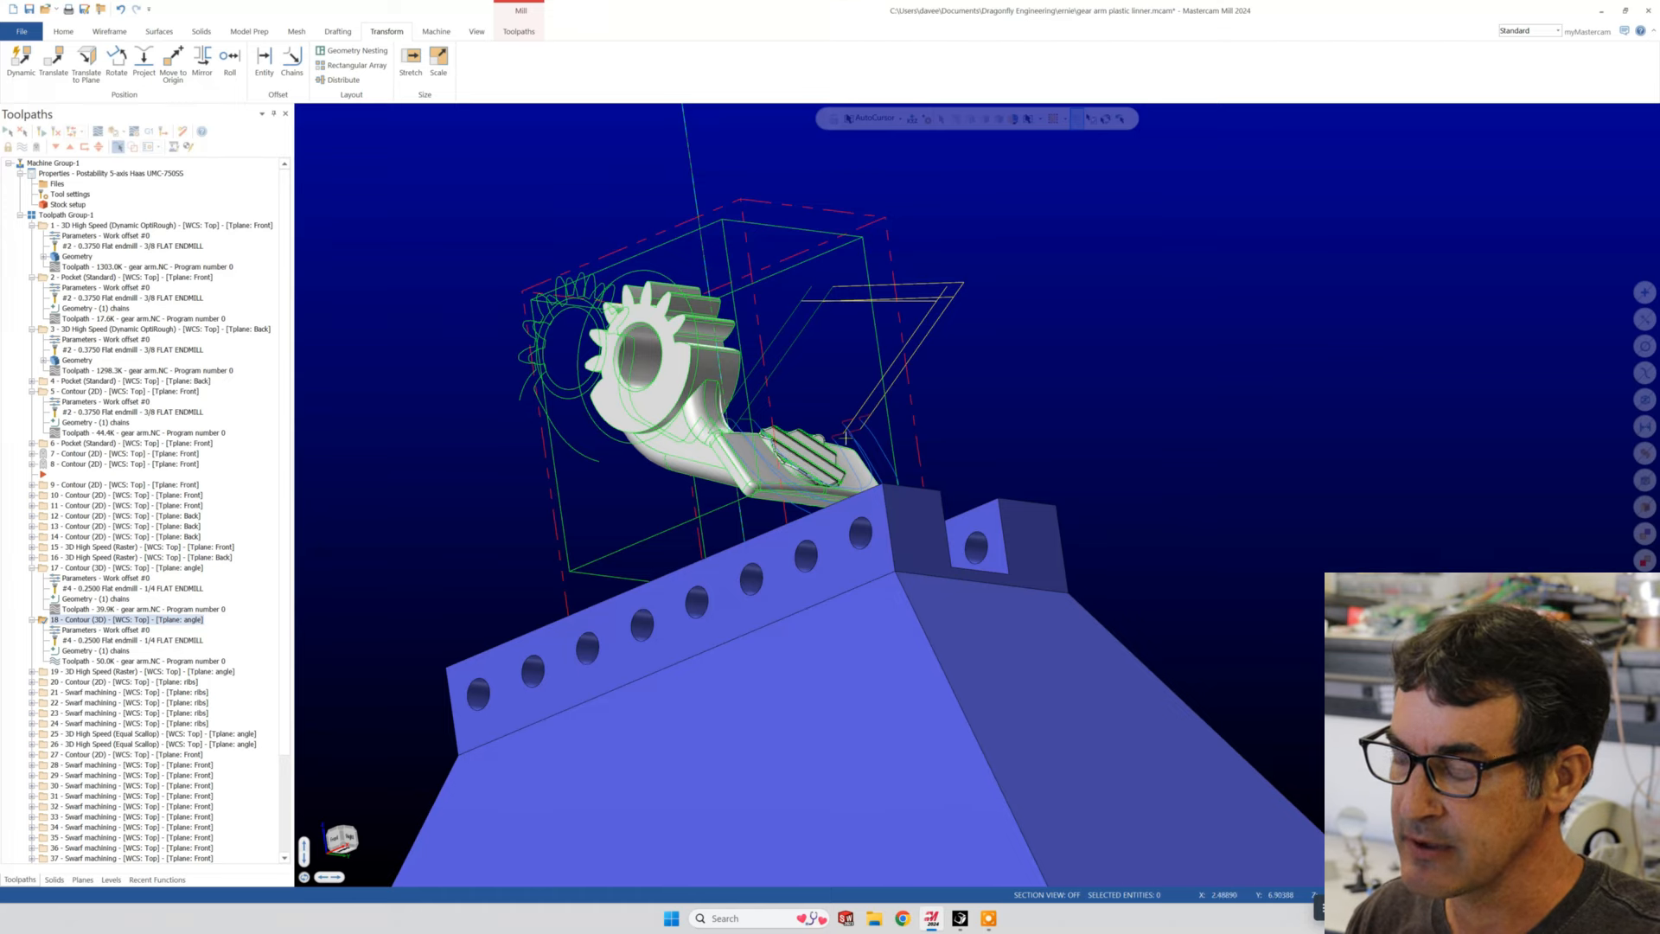
middle_click_drag(846, 434, 750, 548)
scroll(761, 566, "down", 3)
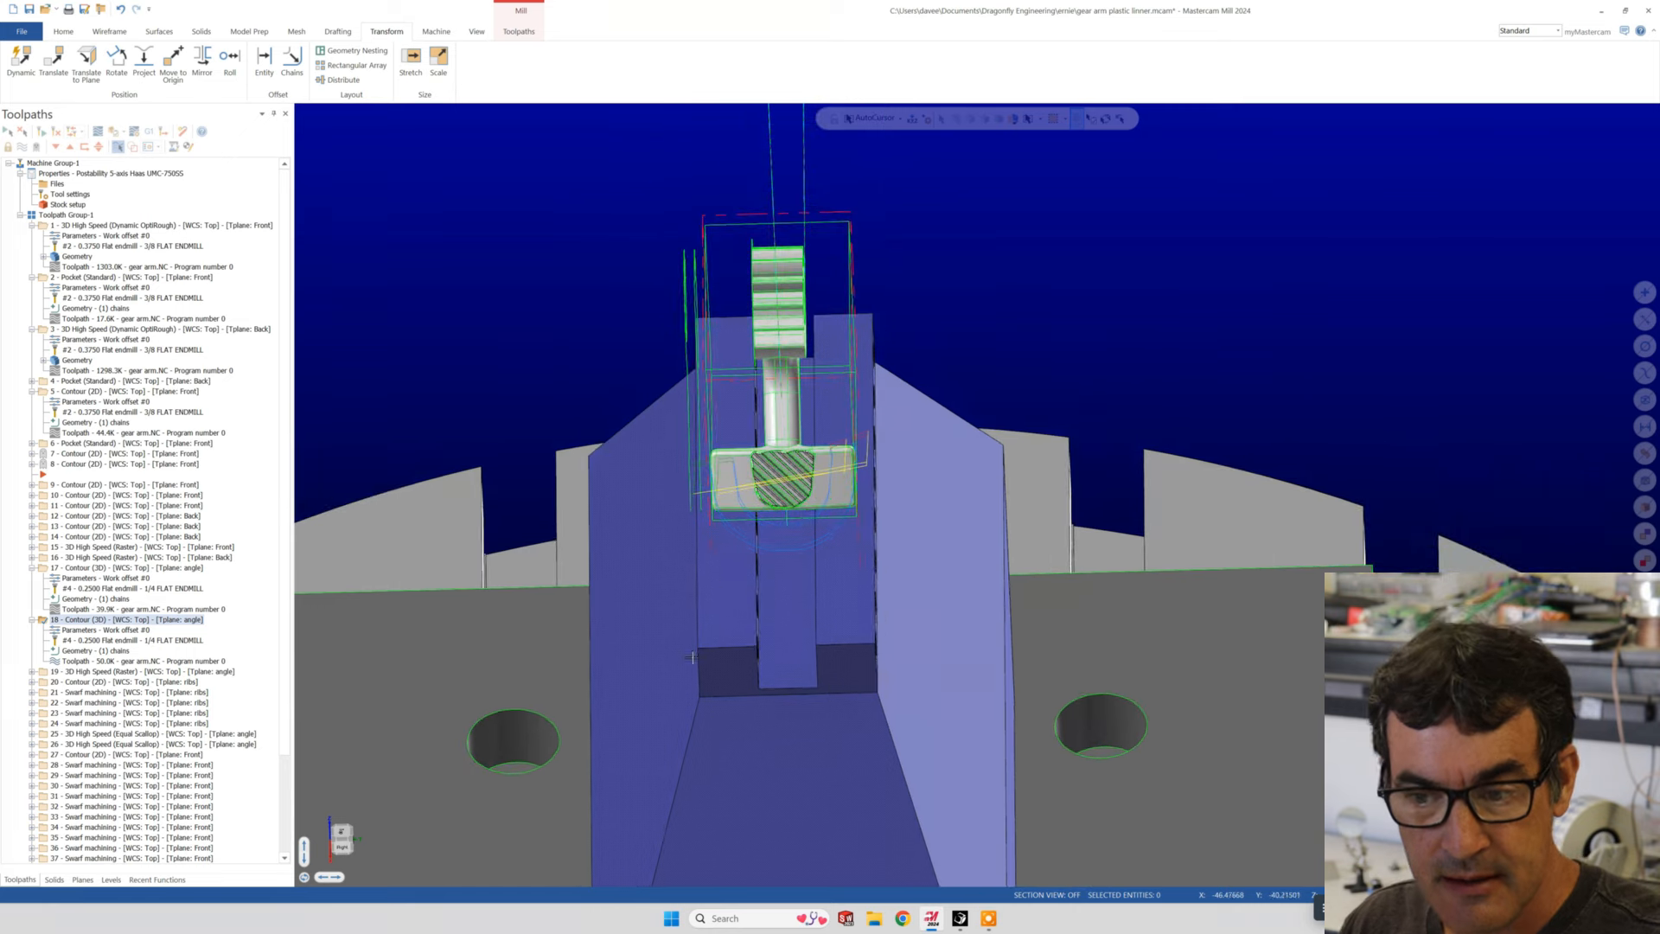
left_click(65, 672)
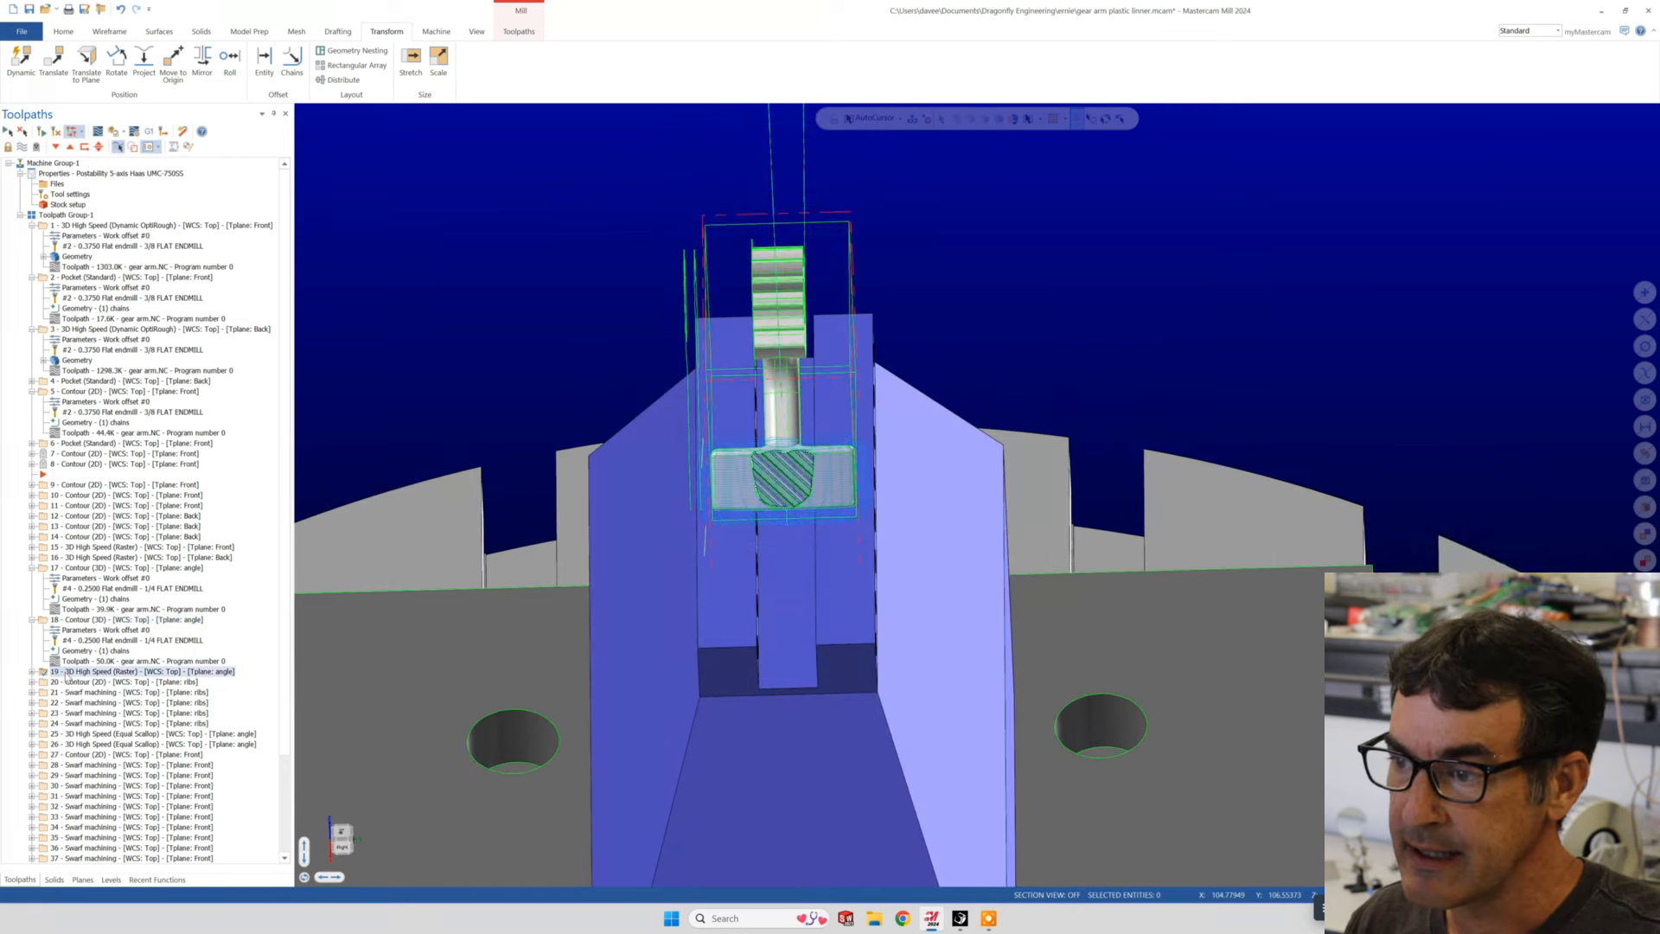
middle_click_drag(725, 422, 792, 487)
scroll(827, 338, "up", 3)
scroll(931, 383, "up", 3)
scroll(792, 487, "up", 2)
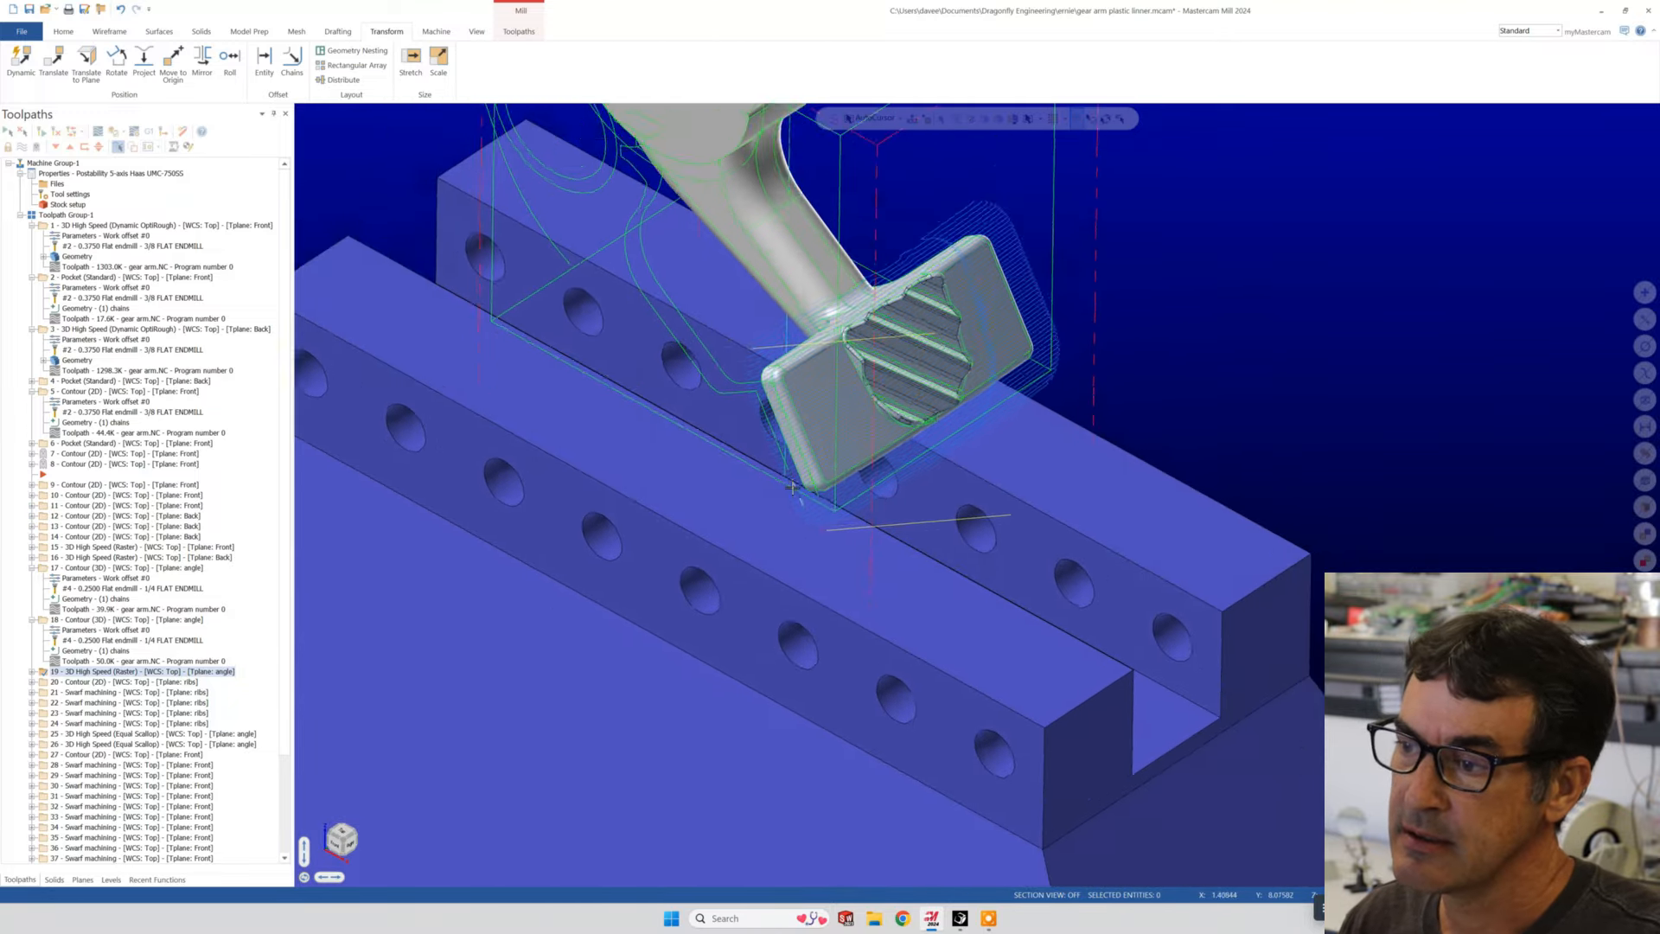
scroll(792, 487, "up", 5)
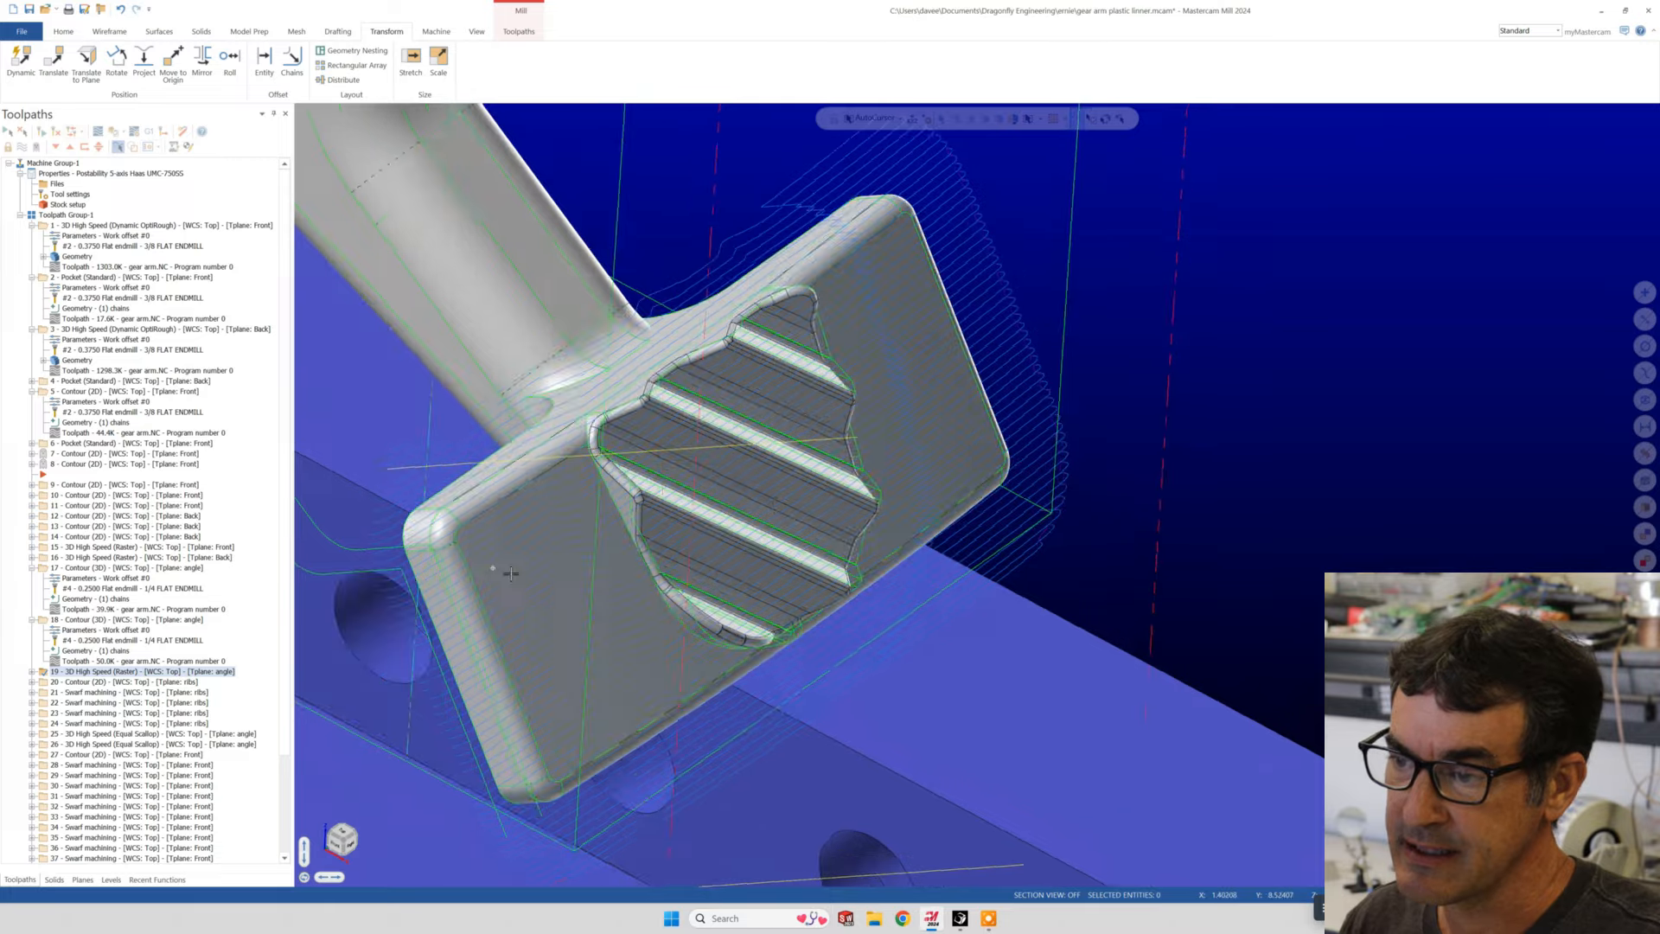
middle_click_drag(511, 573, 579, 363)
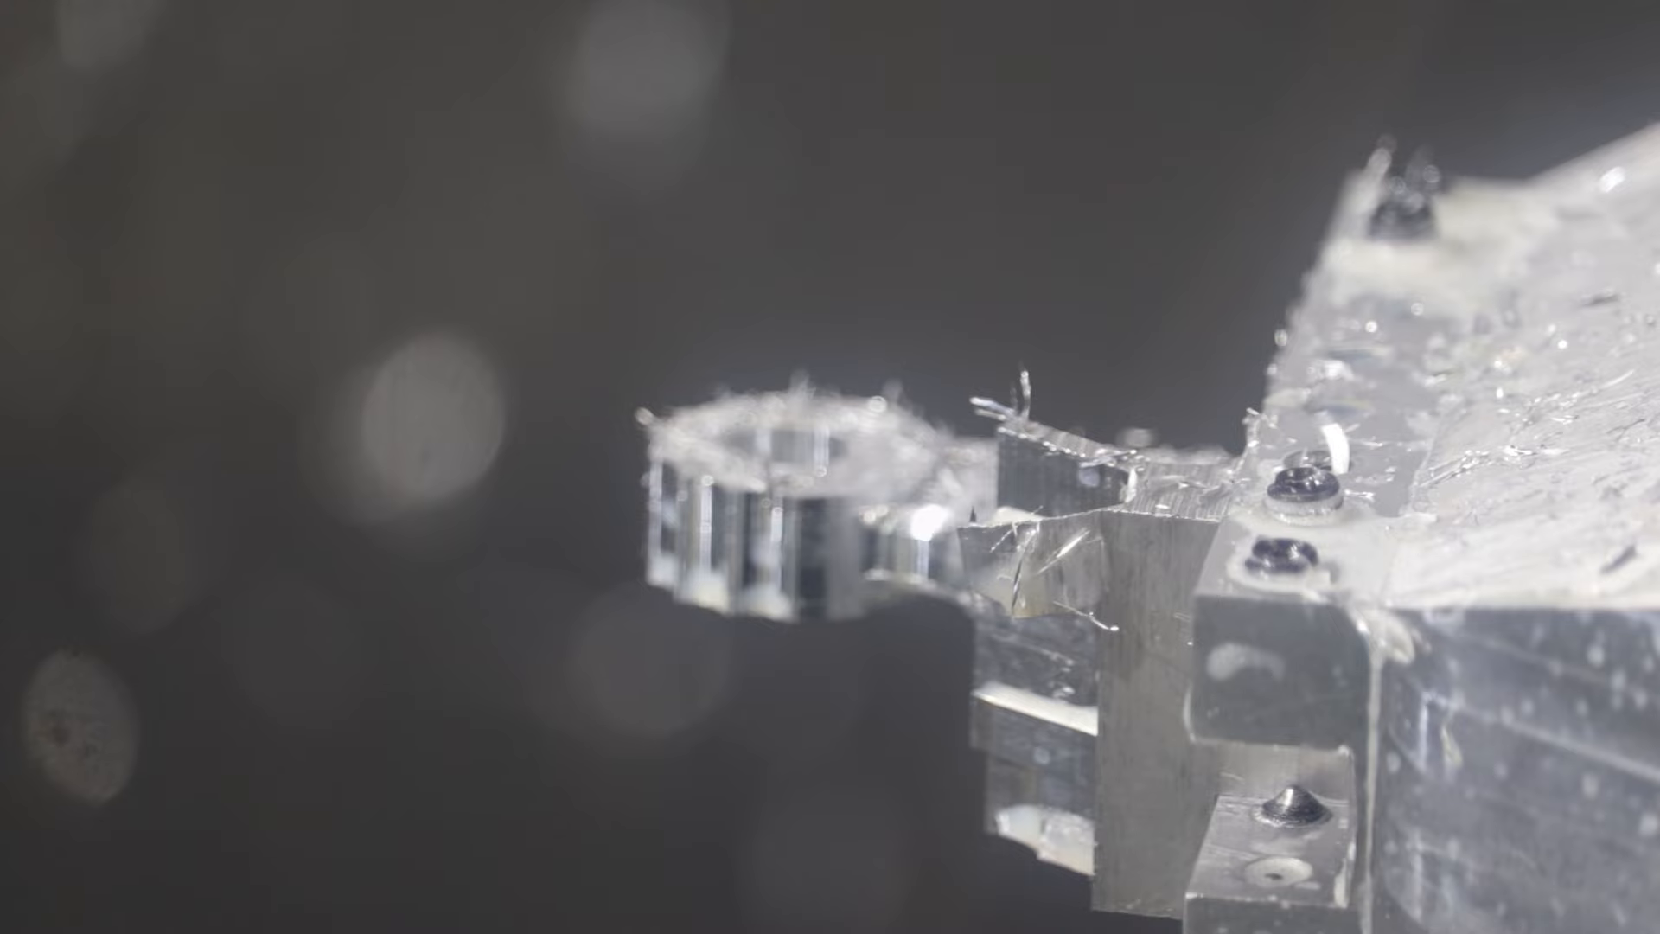
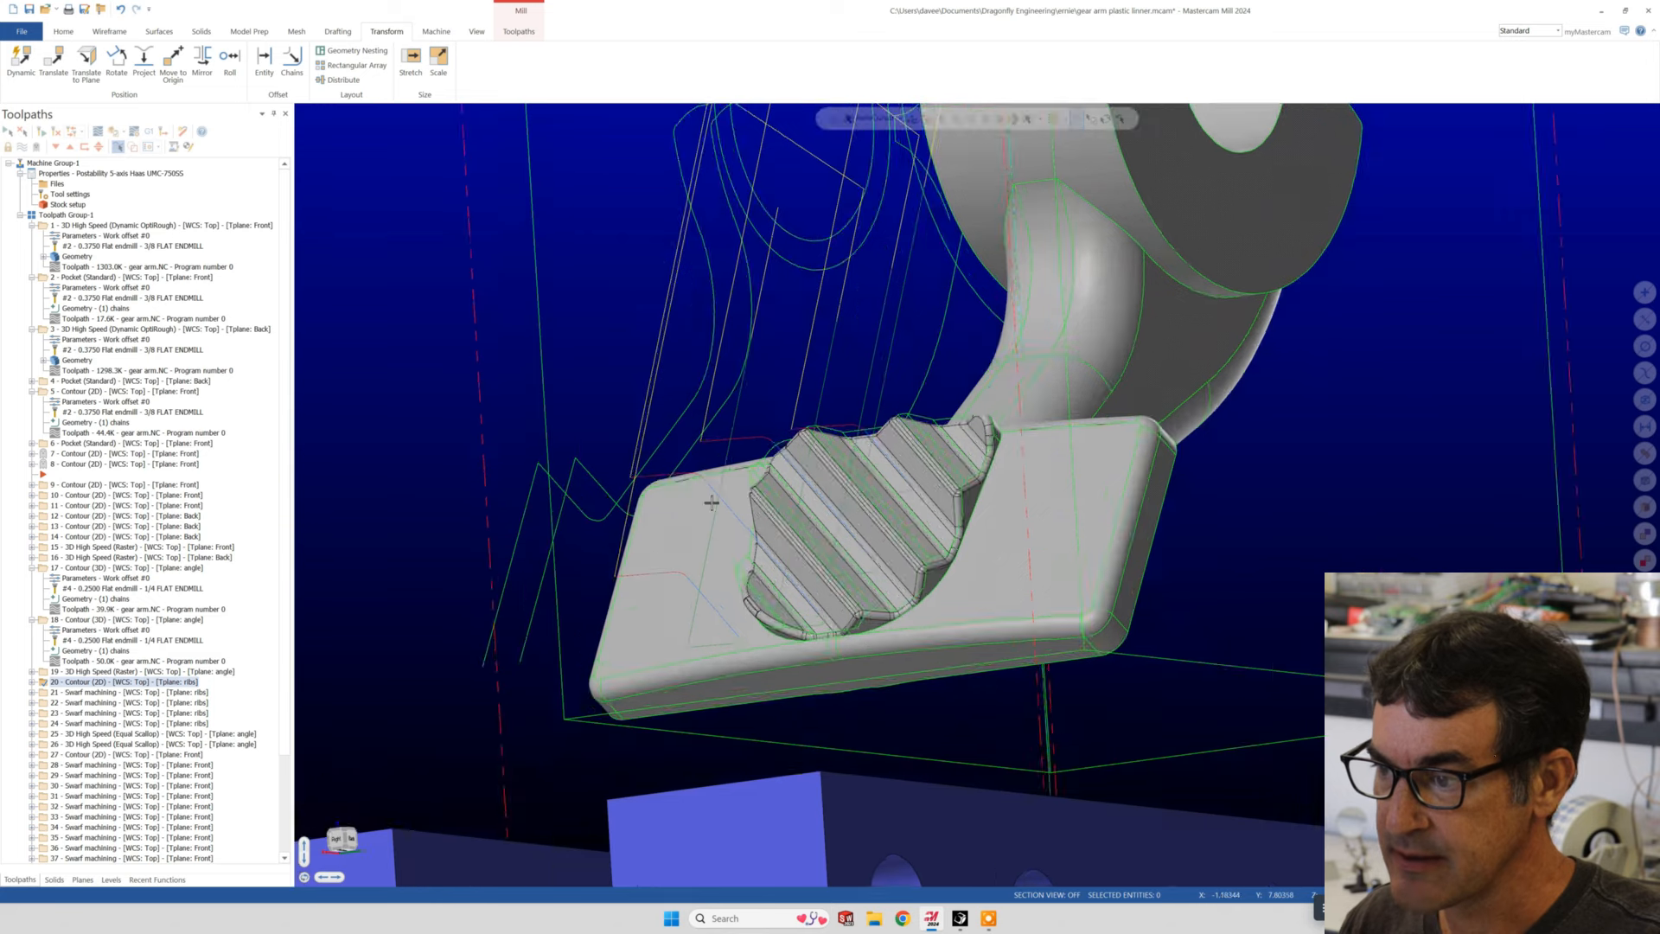
- Inspect operation 20's contour toolpath at the ribbed pad and review the tool plane assigned in its parameters
middle_click_drag(714, 500, 735, 517)
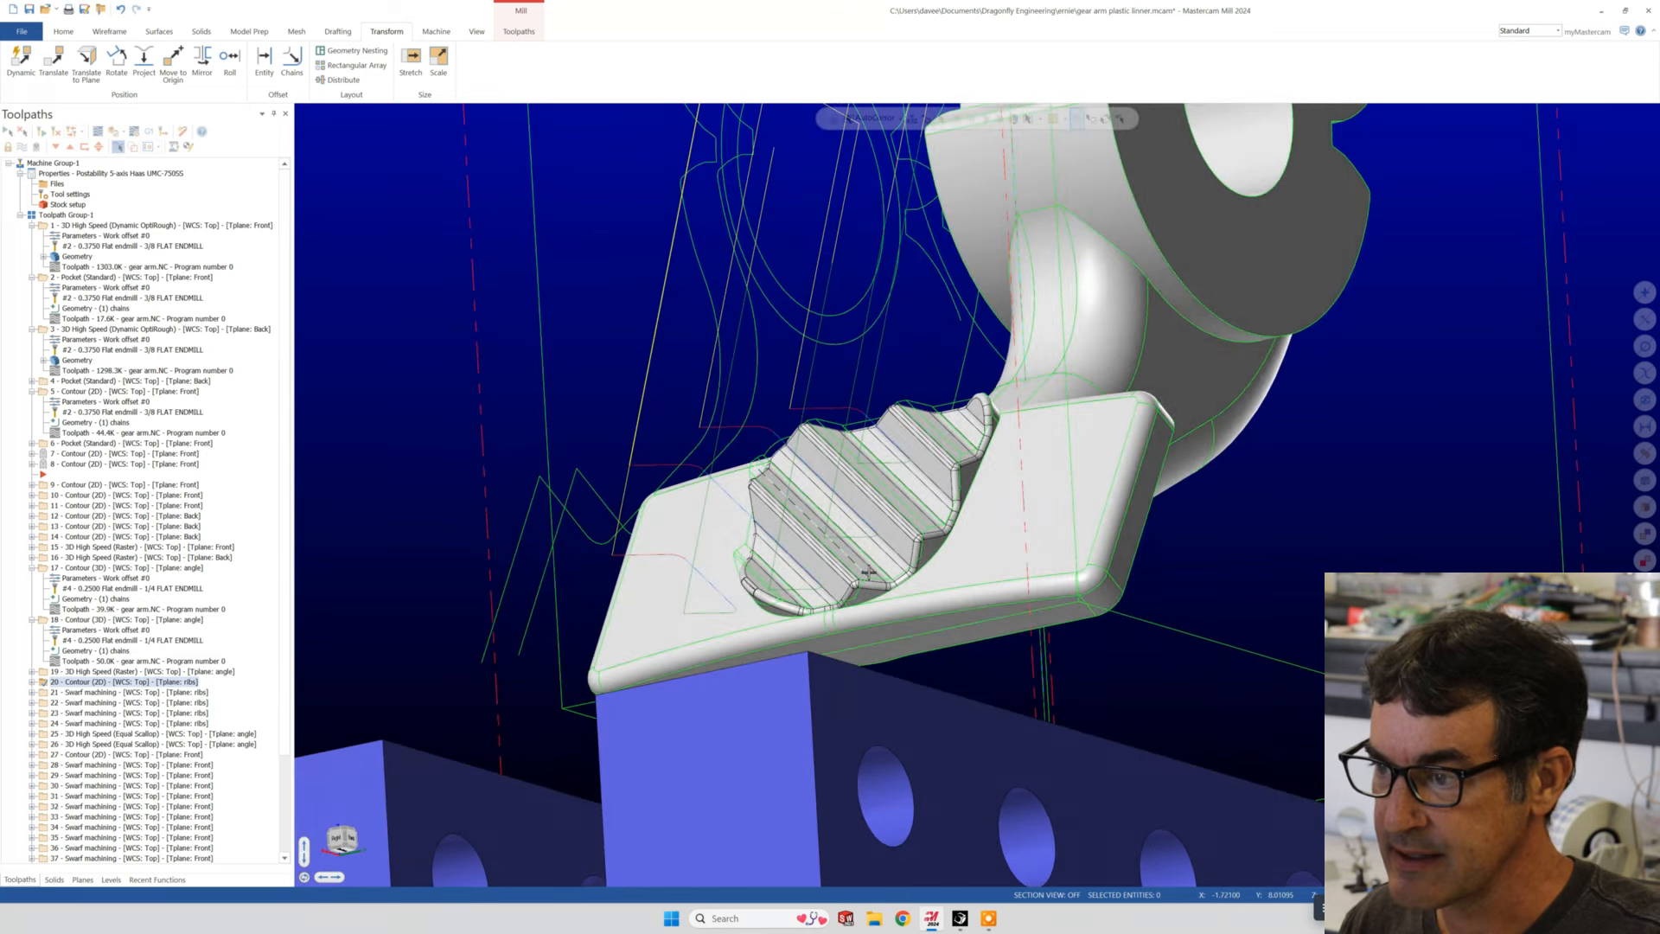
scroll(852, 564, "up", 5)
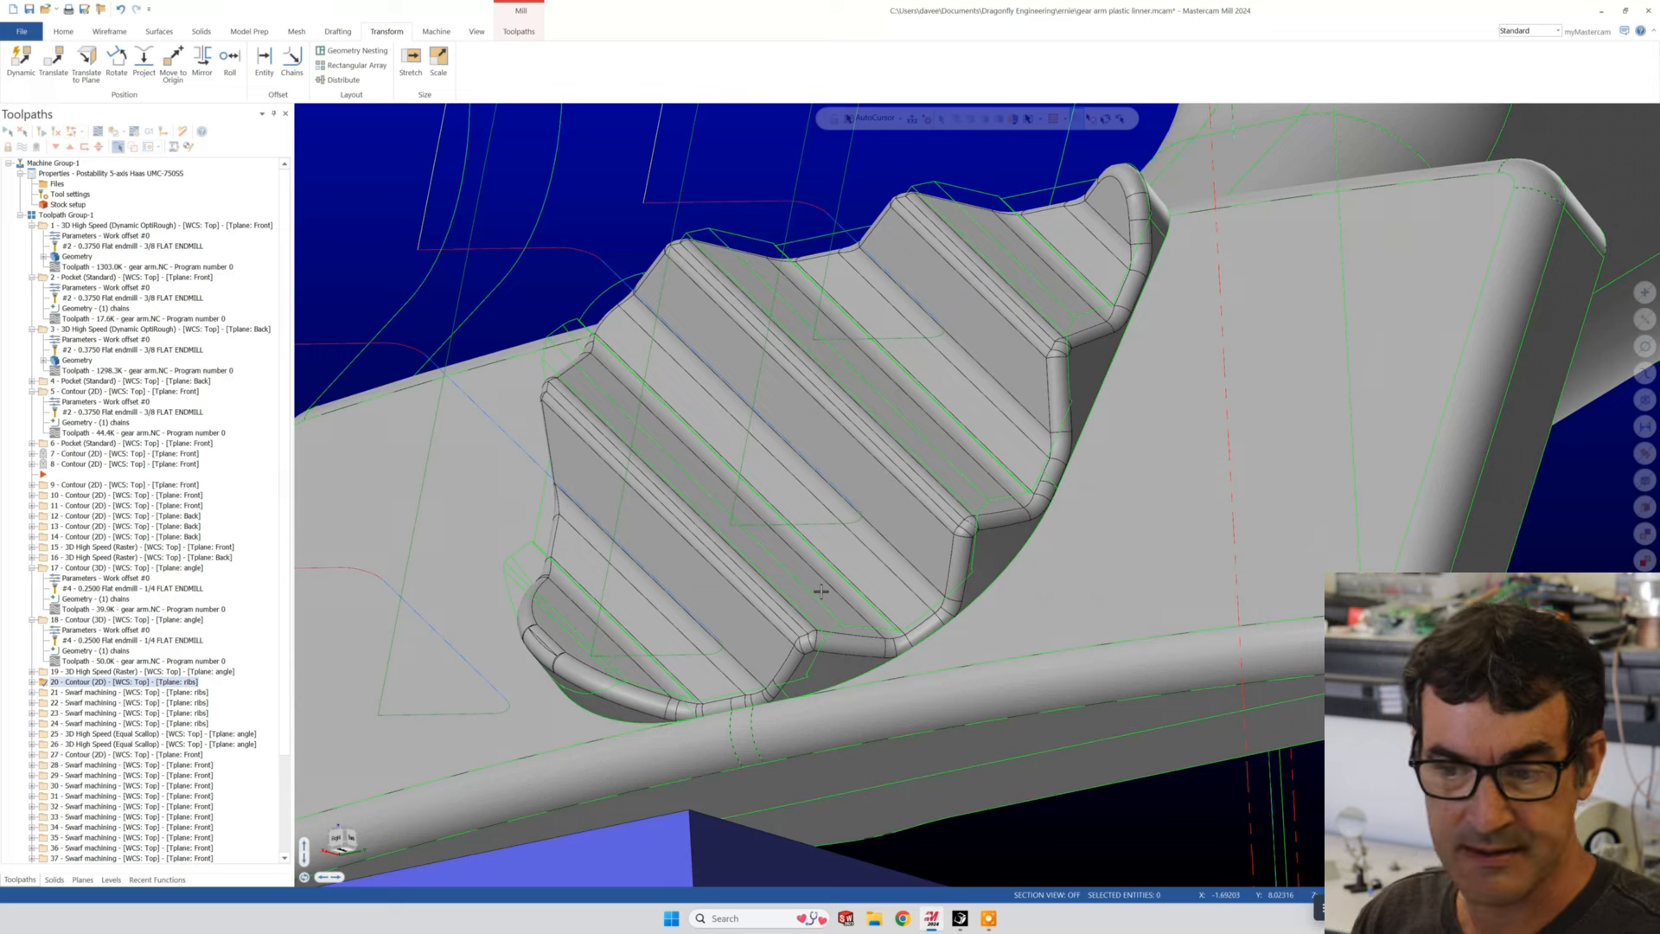
scroll(821, 591, "down", 4)
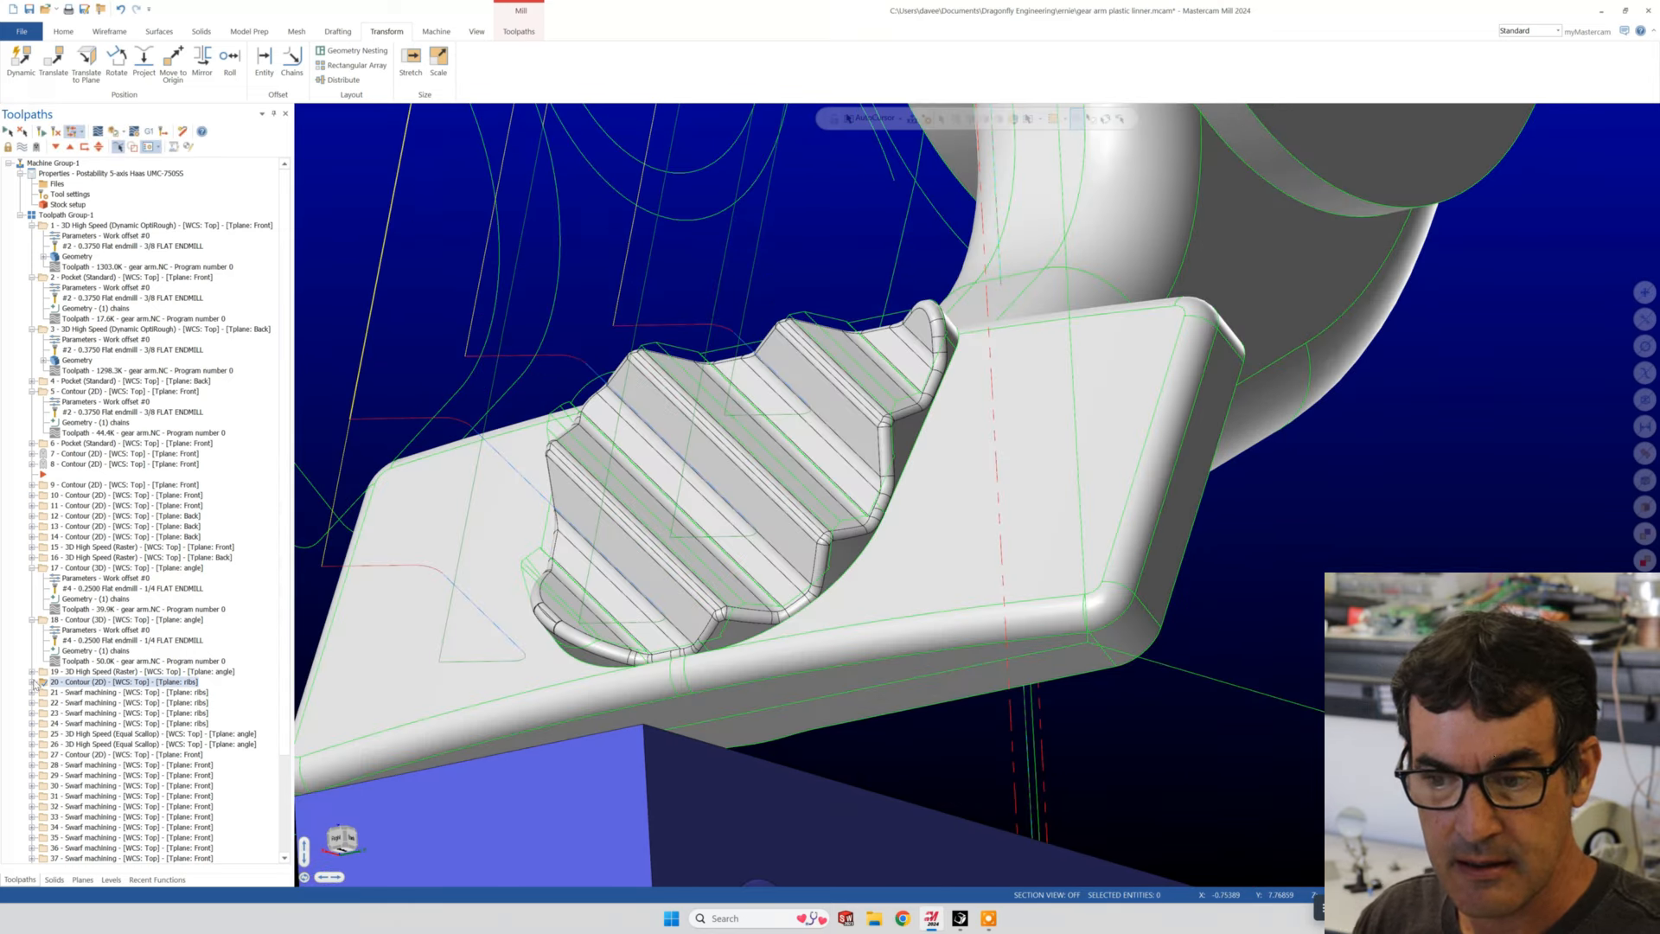
left_click(32, 682)
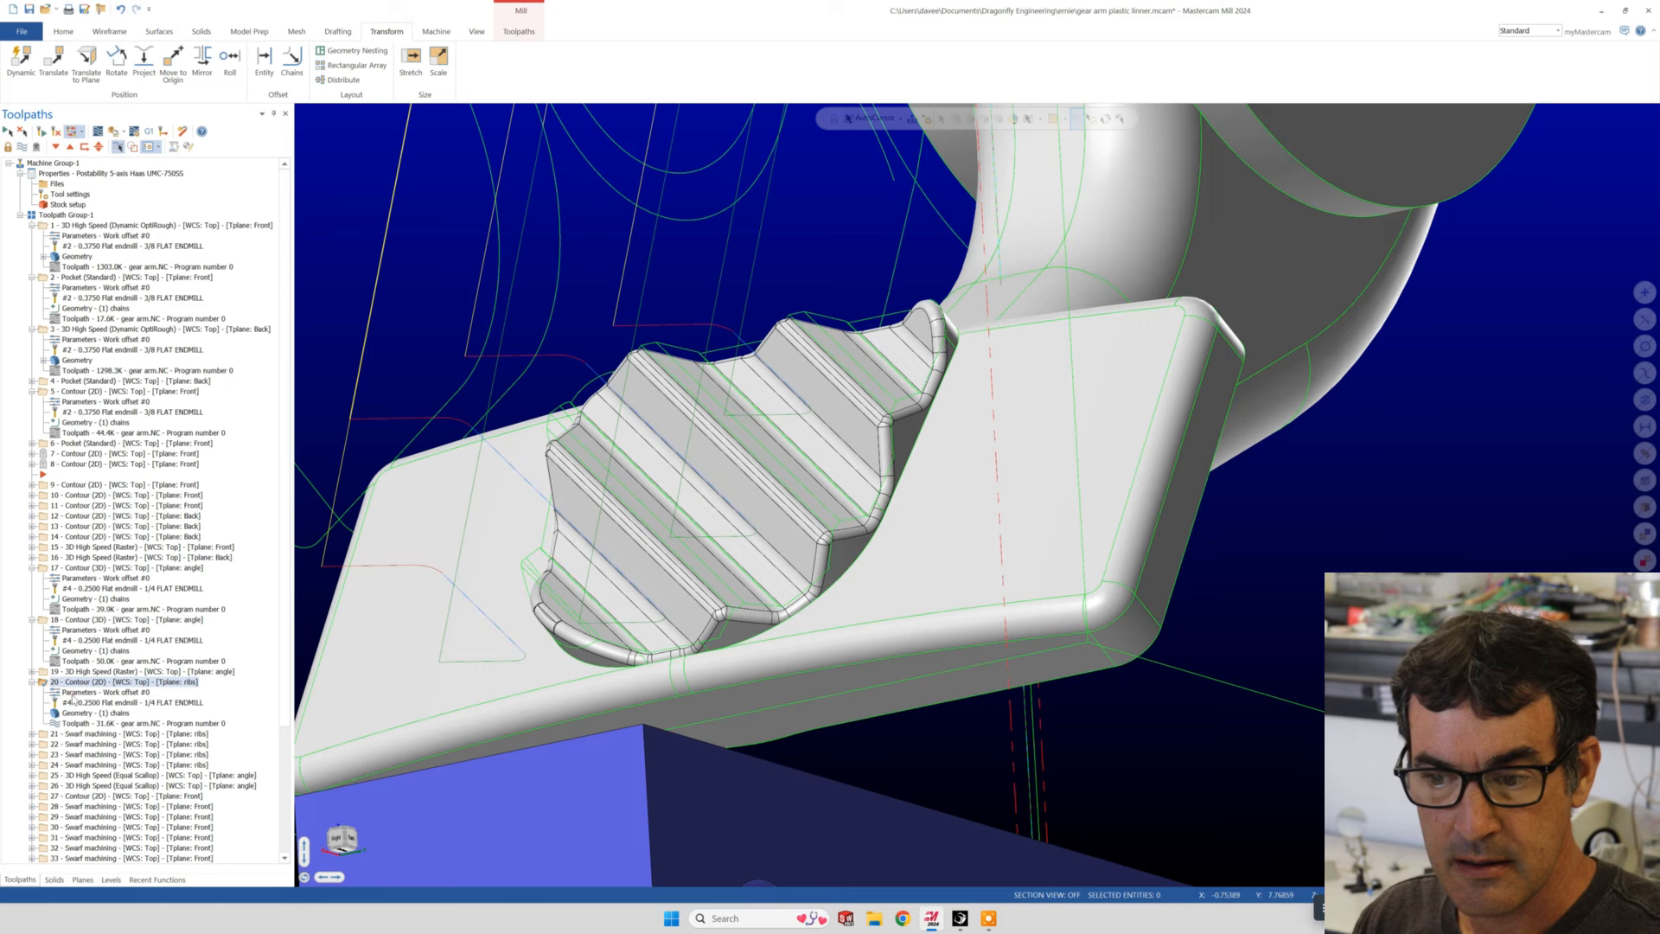
left_click(74, 693)
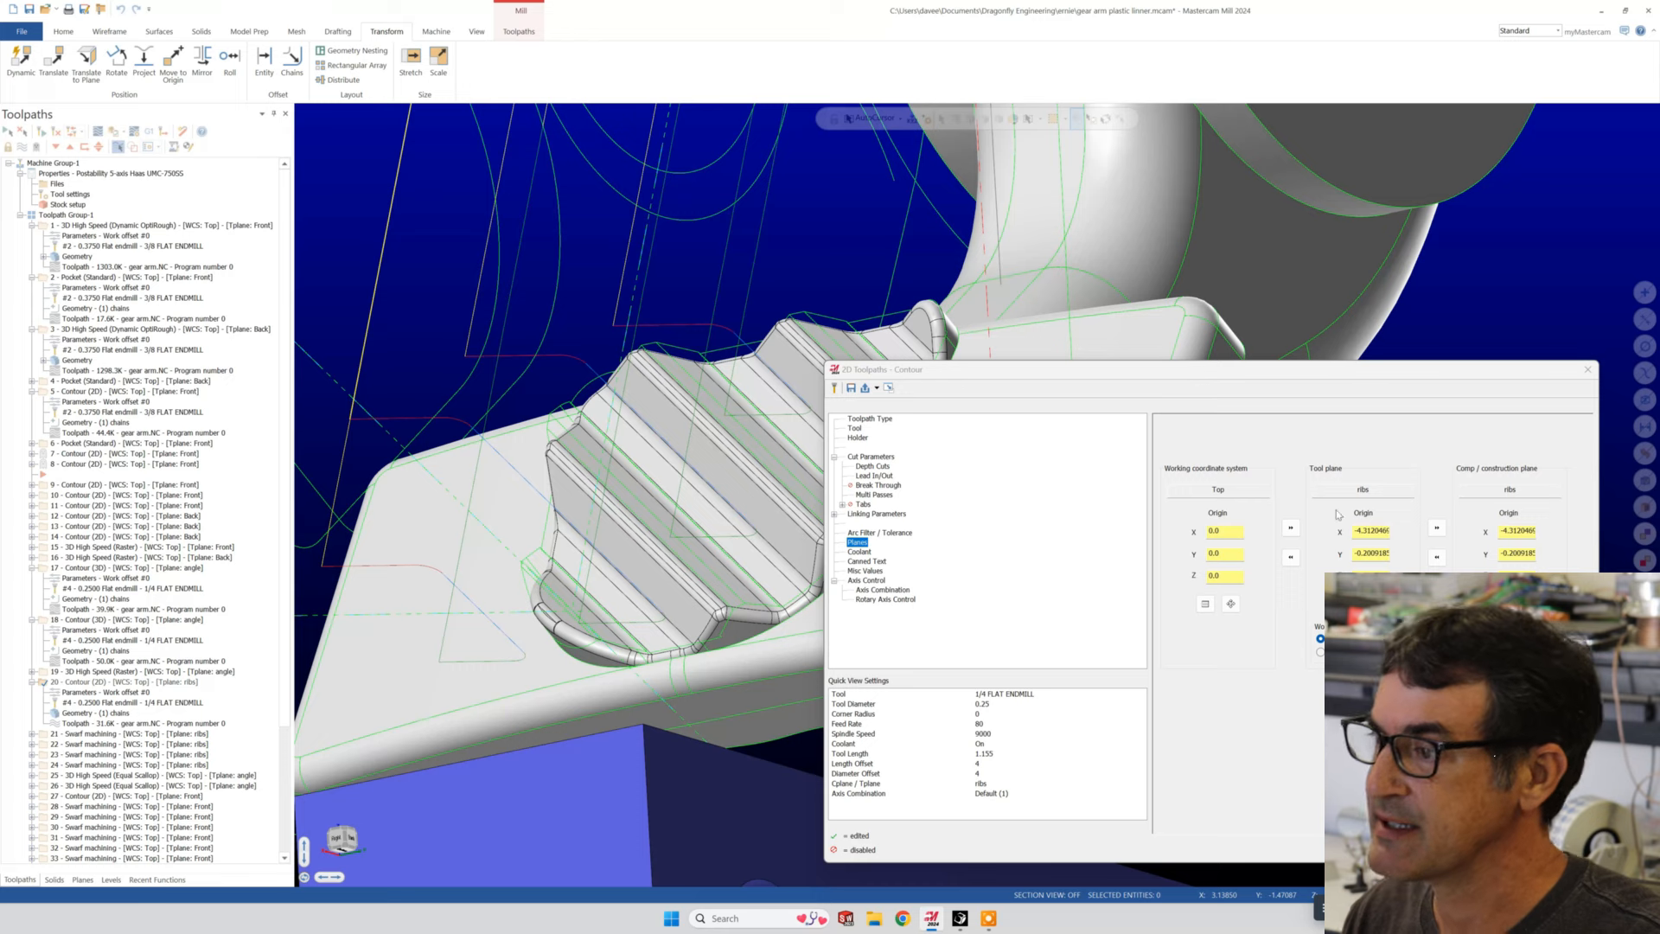
left_click_drag(1003, 373, 1064, 501)
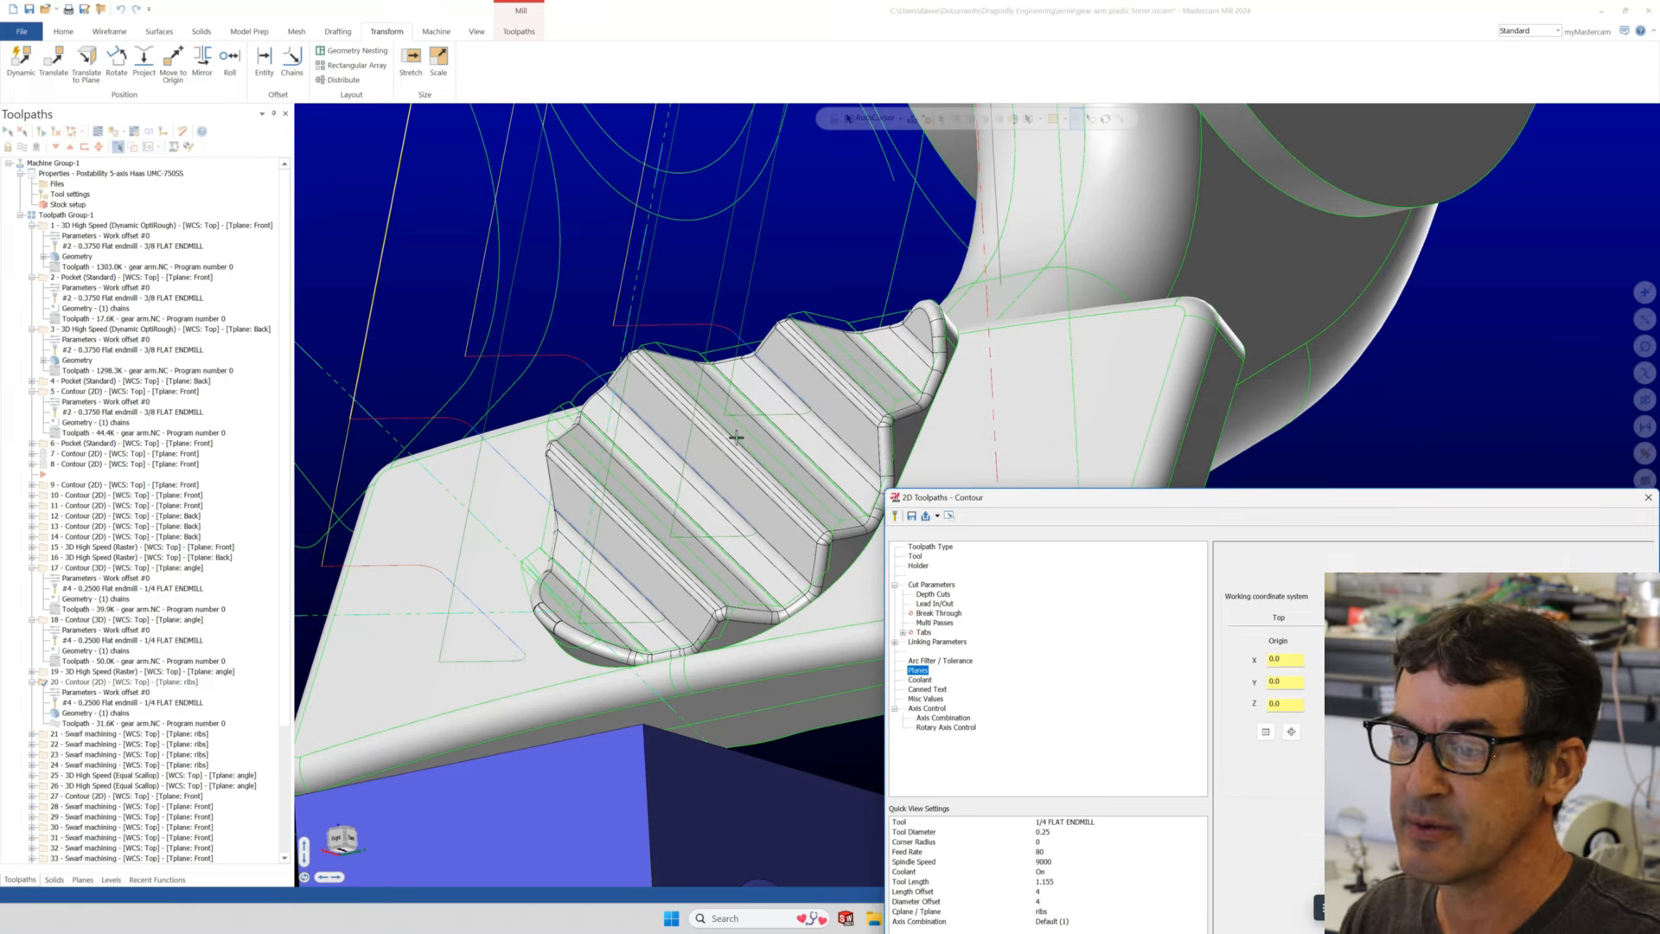
scroll(838, 530, "up", 2)
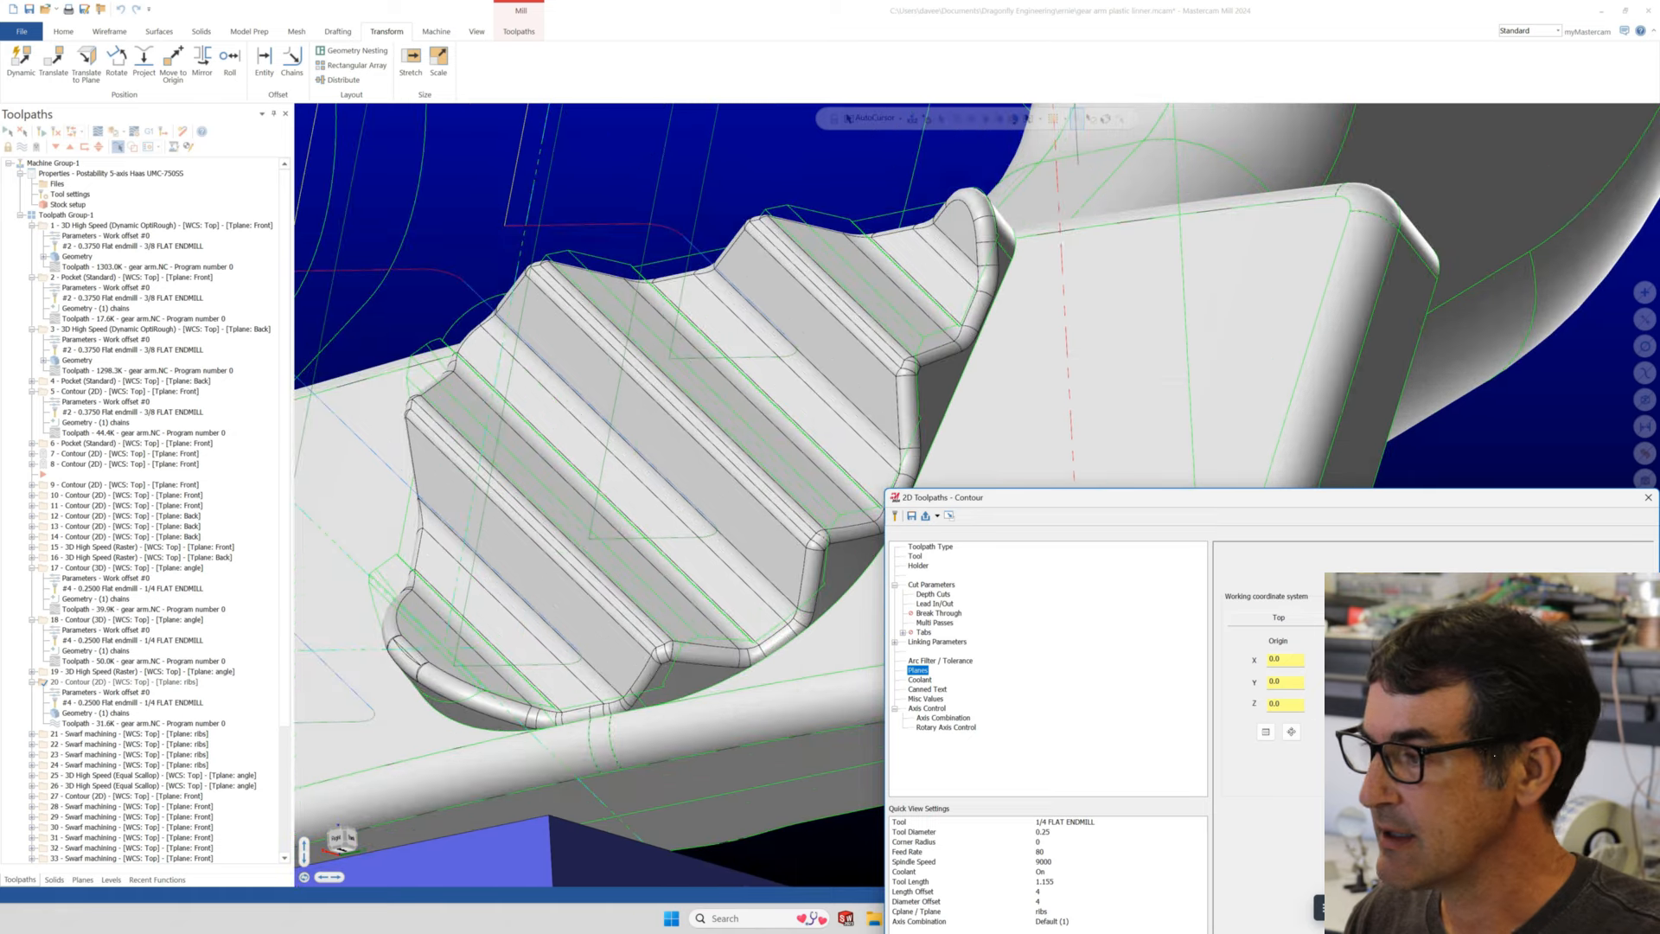
left_click_drag(1548, 501, 1317, 298)
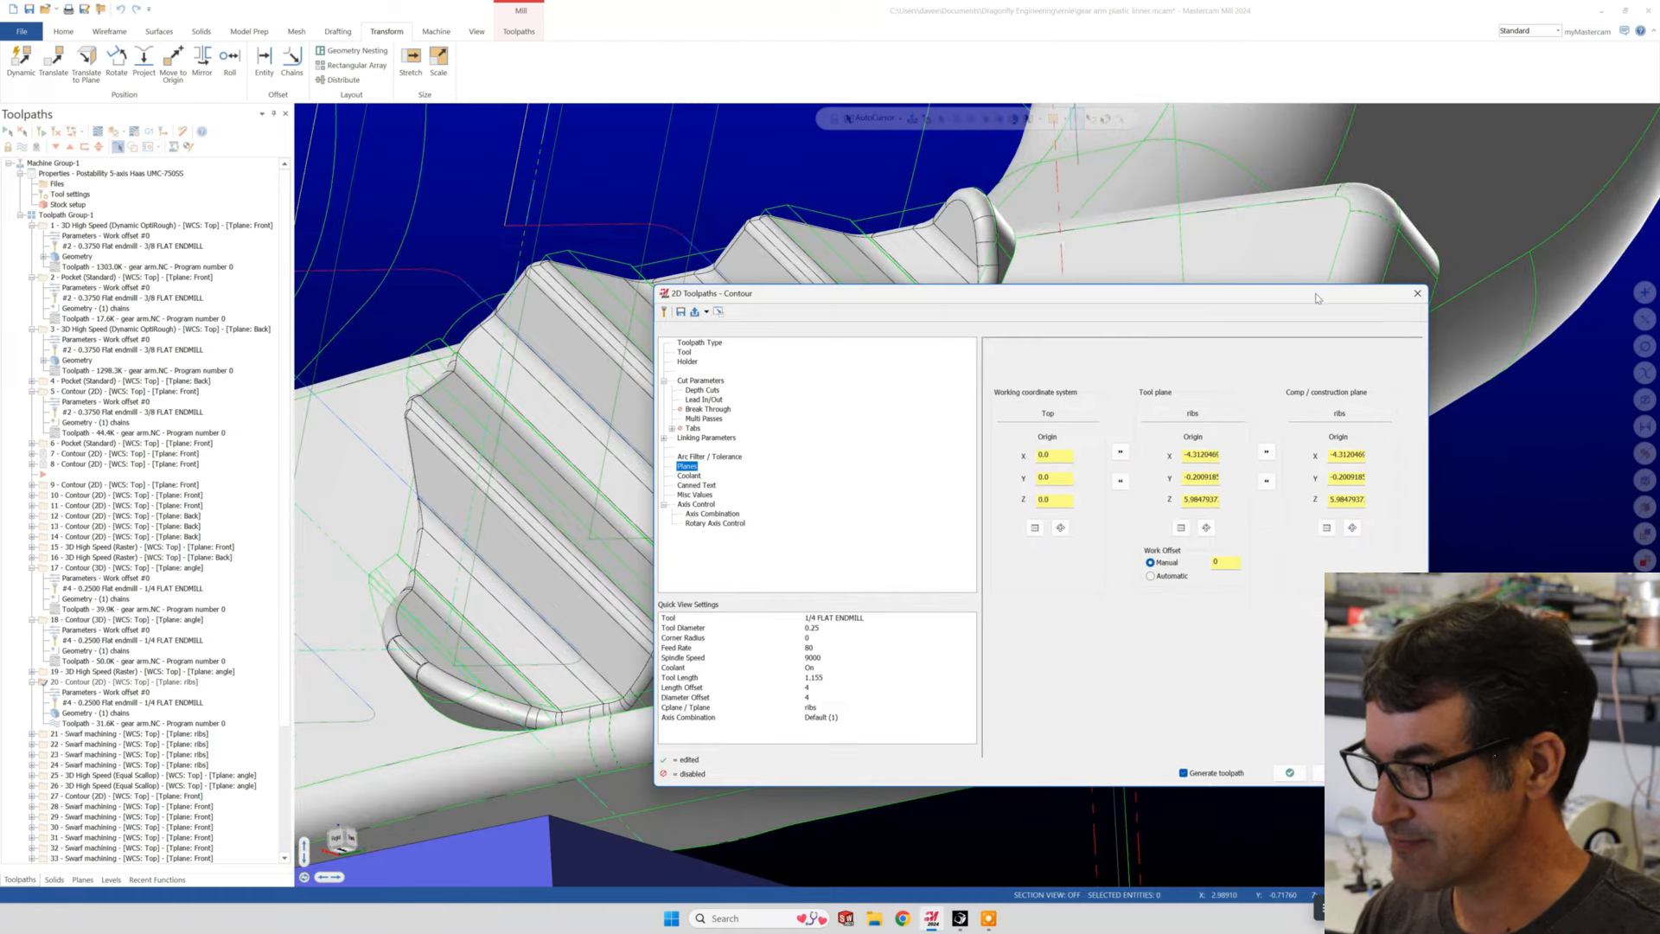
left_click(1295, 776)
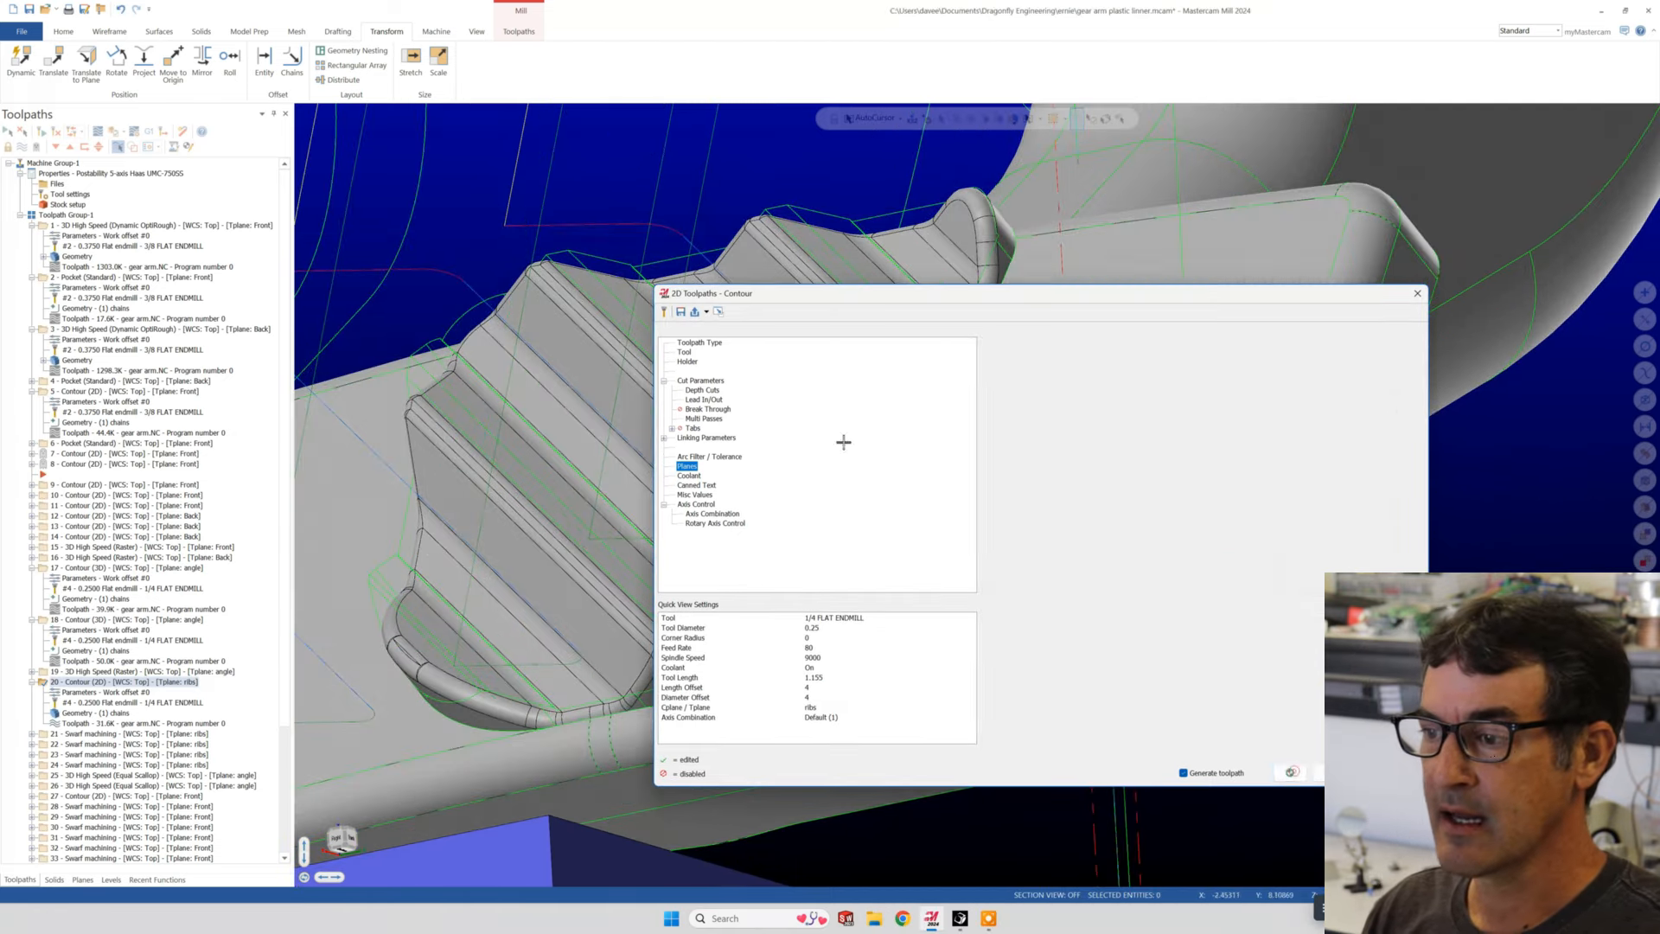
- Examine operation 20's contour passes relative to the direction of the ribs from several angles
scroll(800, 566, "down", 6)
middle_click_drag(721, 368, 604, 630)
scroll(737, 527, "up", 3)
scroll(738, 527, "up", 2)
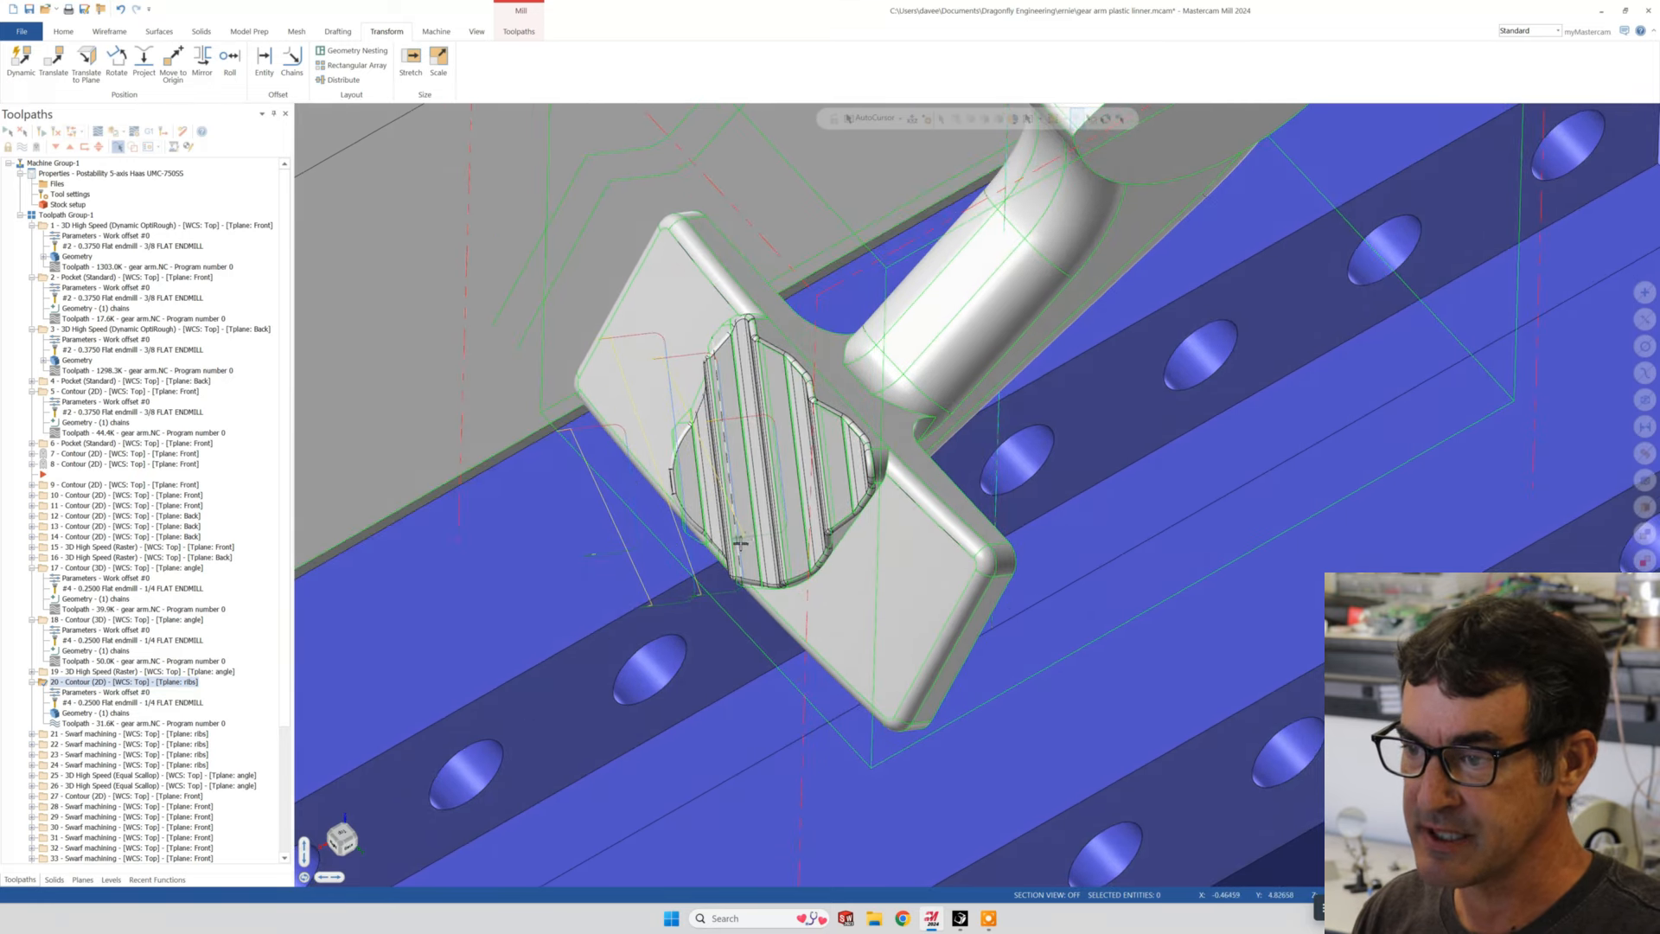
middle_click_drag(740, 542, 744, 470)
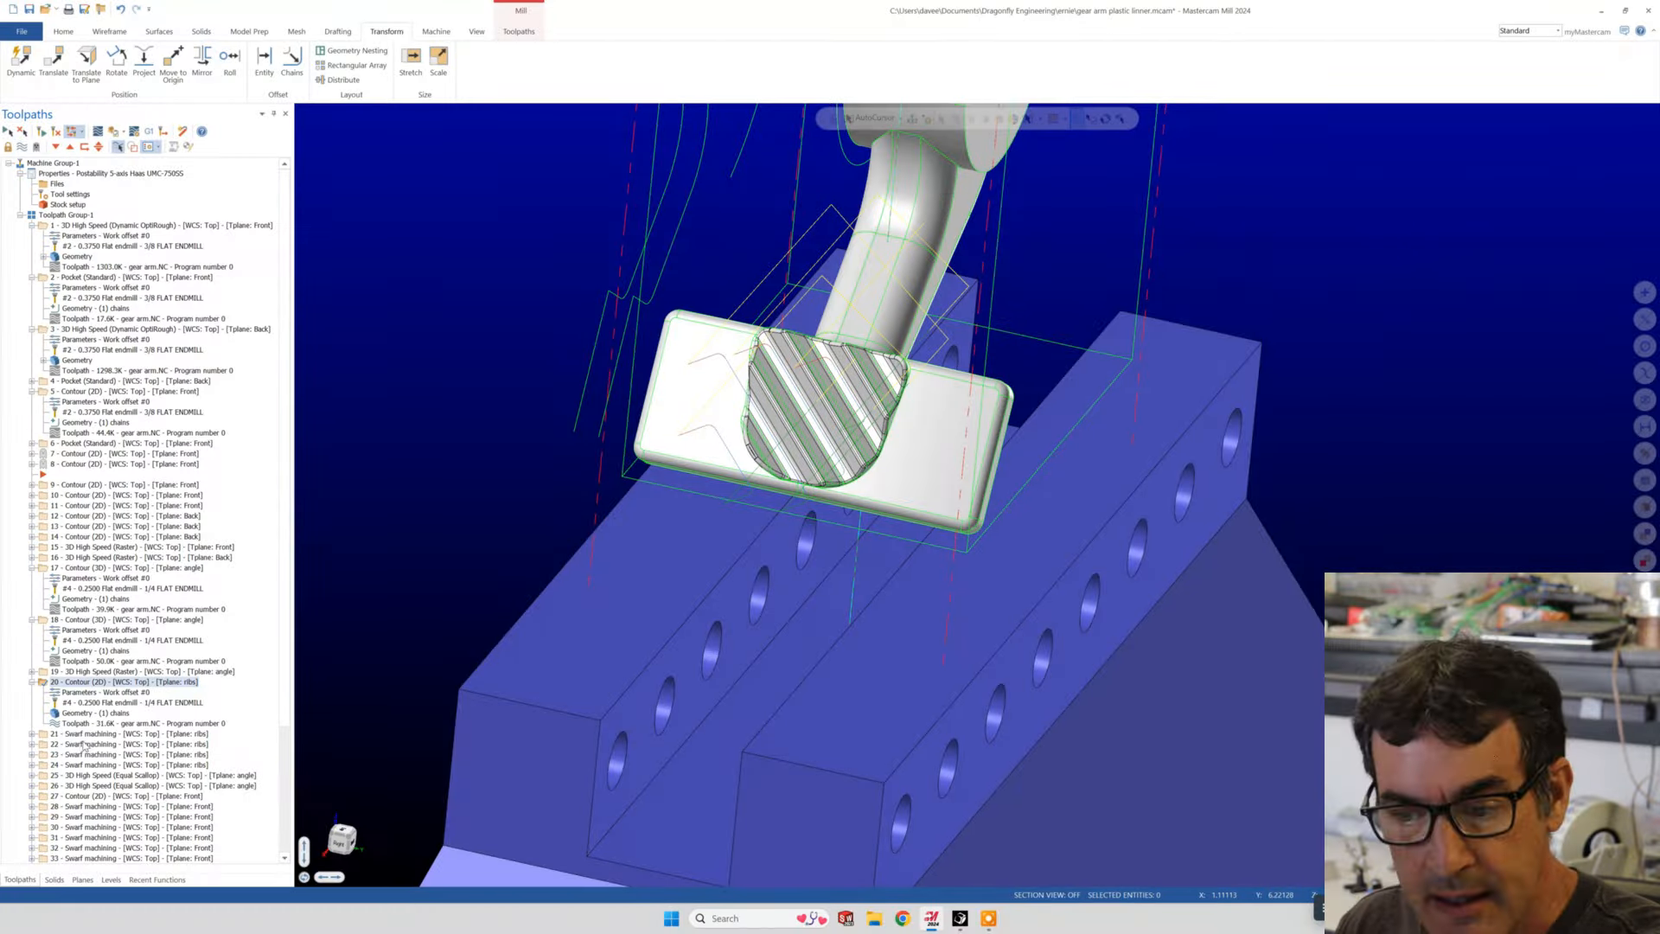
- Display operation 21's Swarf machining toolpath on the ribs plane and inspect its approach to the pad from near and far
left_click(82, 734)
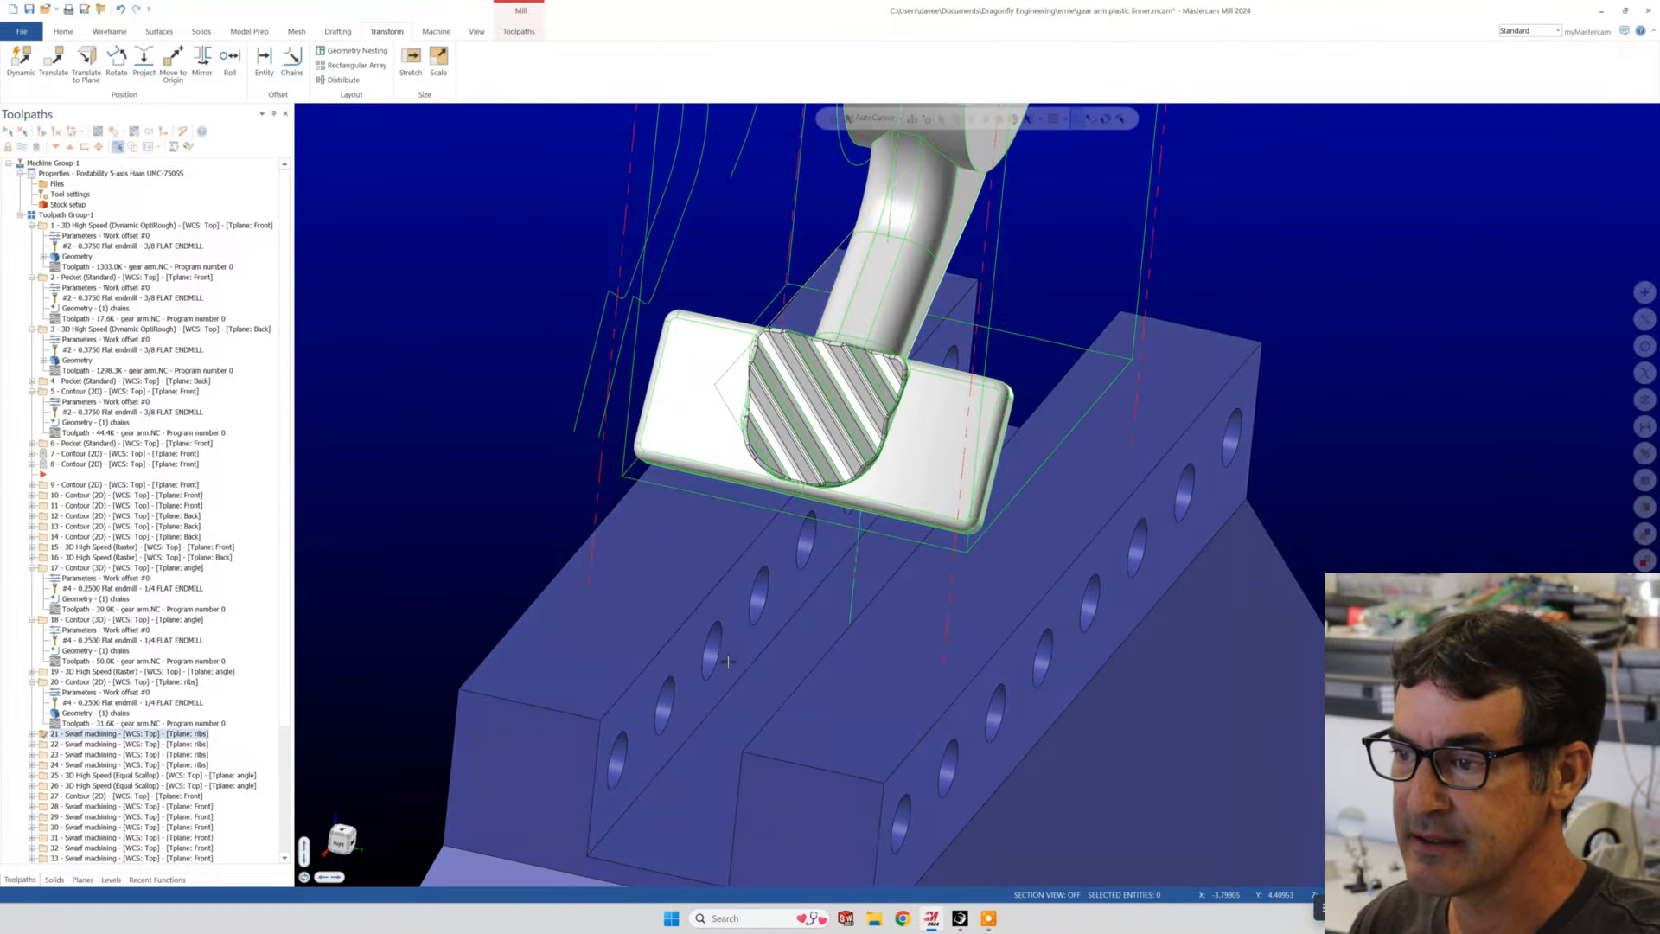
middle_click_drag(728, 661, 851, 621)
scroll(851, 605, "down", 3)
scroll(829, 397, "up", 5)
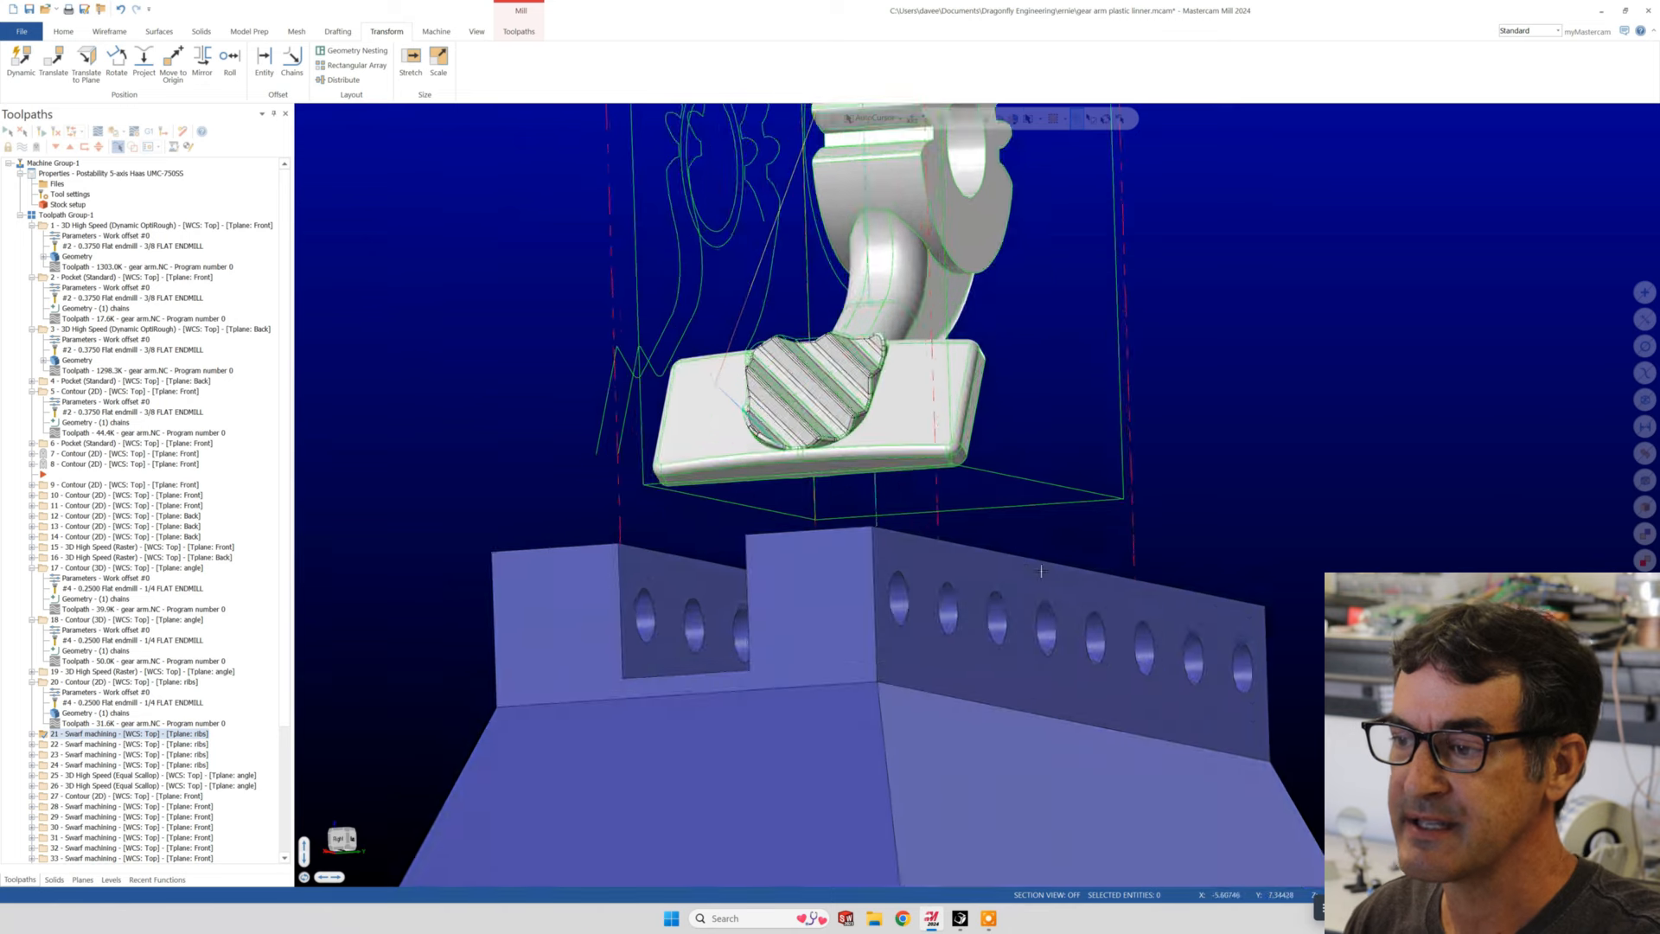
scroll(819, 375, "down", 3)
middle_click_drag(795, 519, 836, 556)
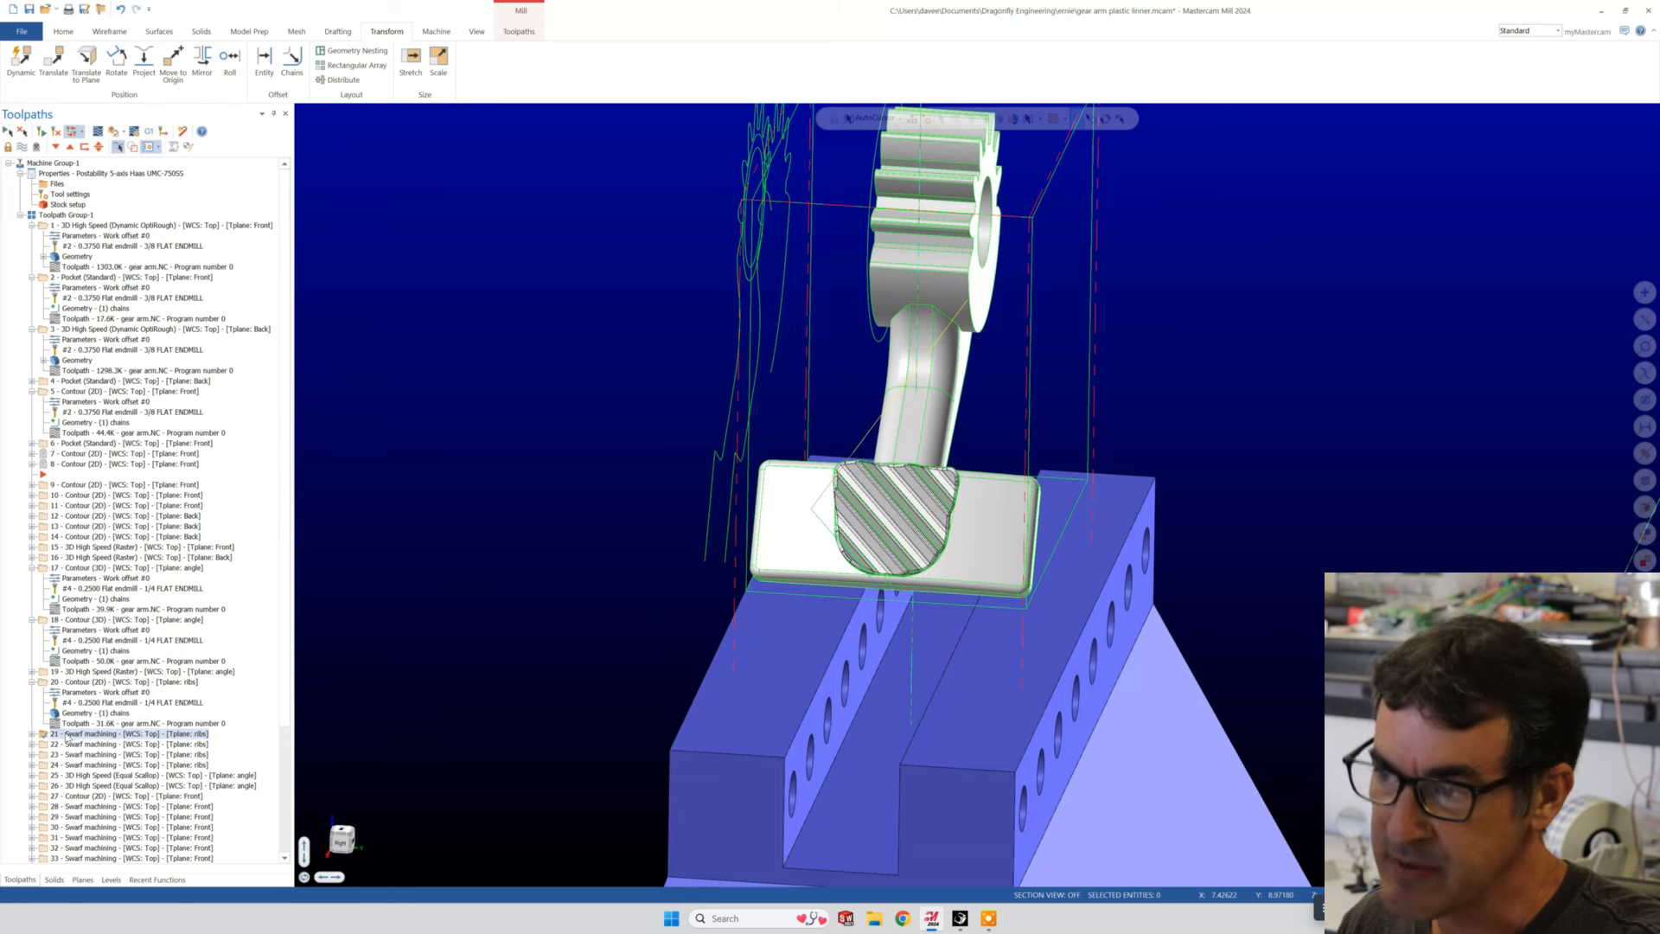
scroll(711, 640, "up", 2)
scroll(712, 641, "down", 5)
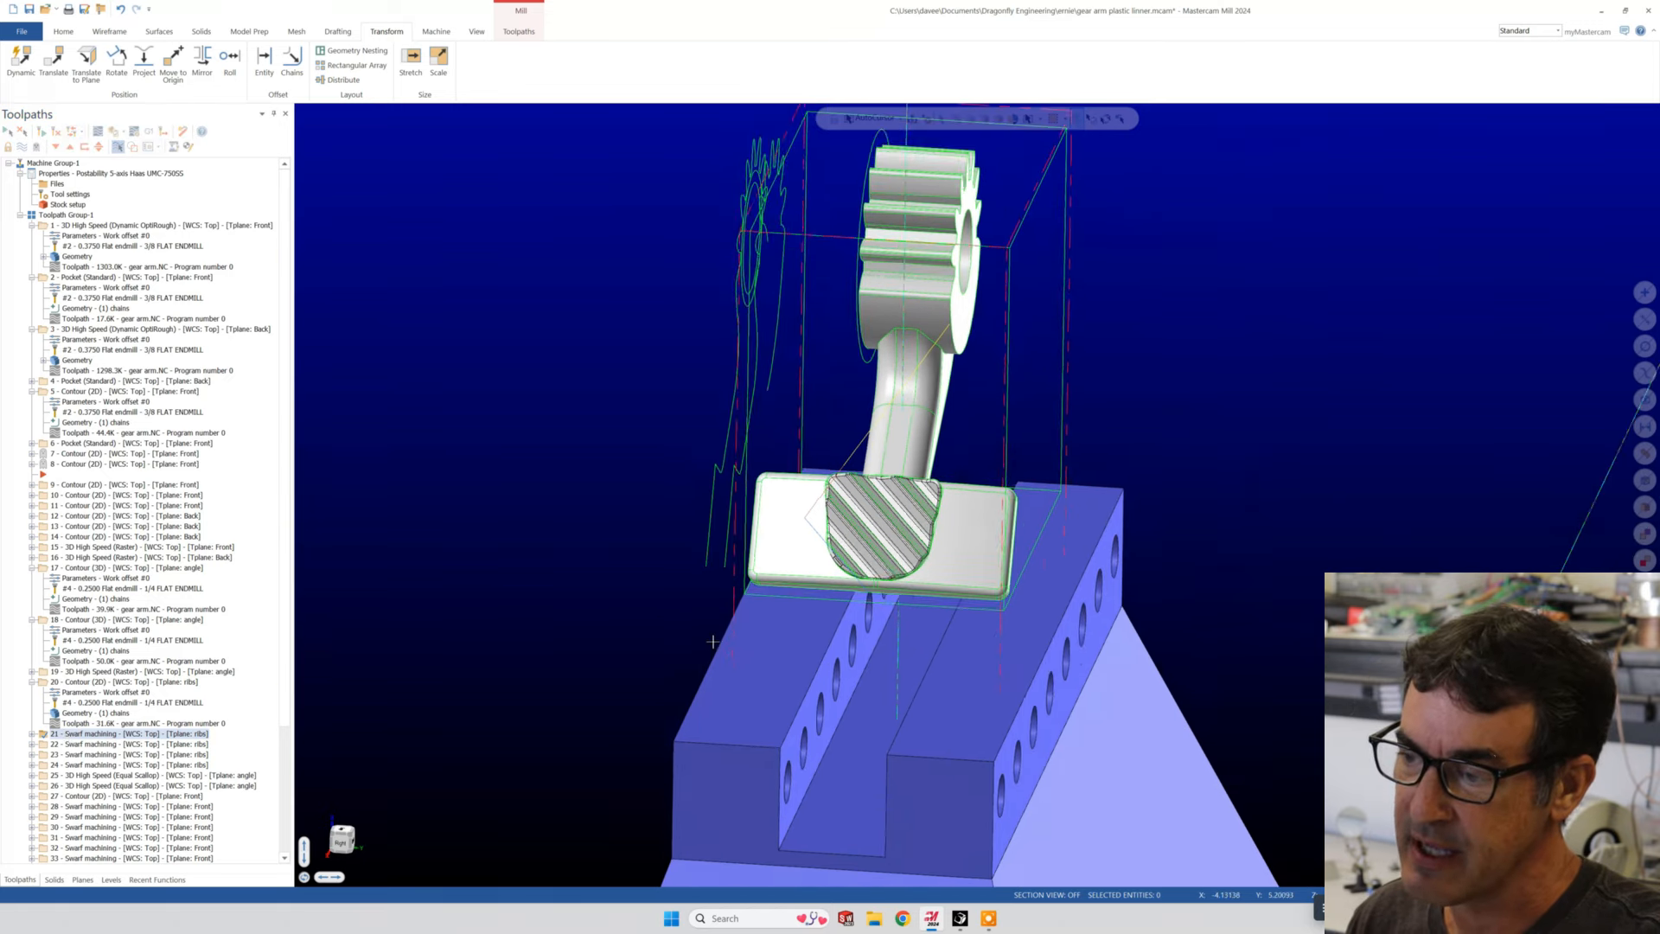
scroll(712, 641, "down", 2)
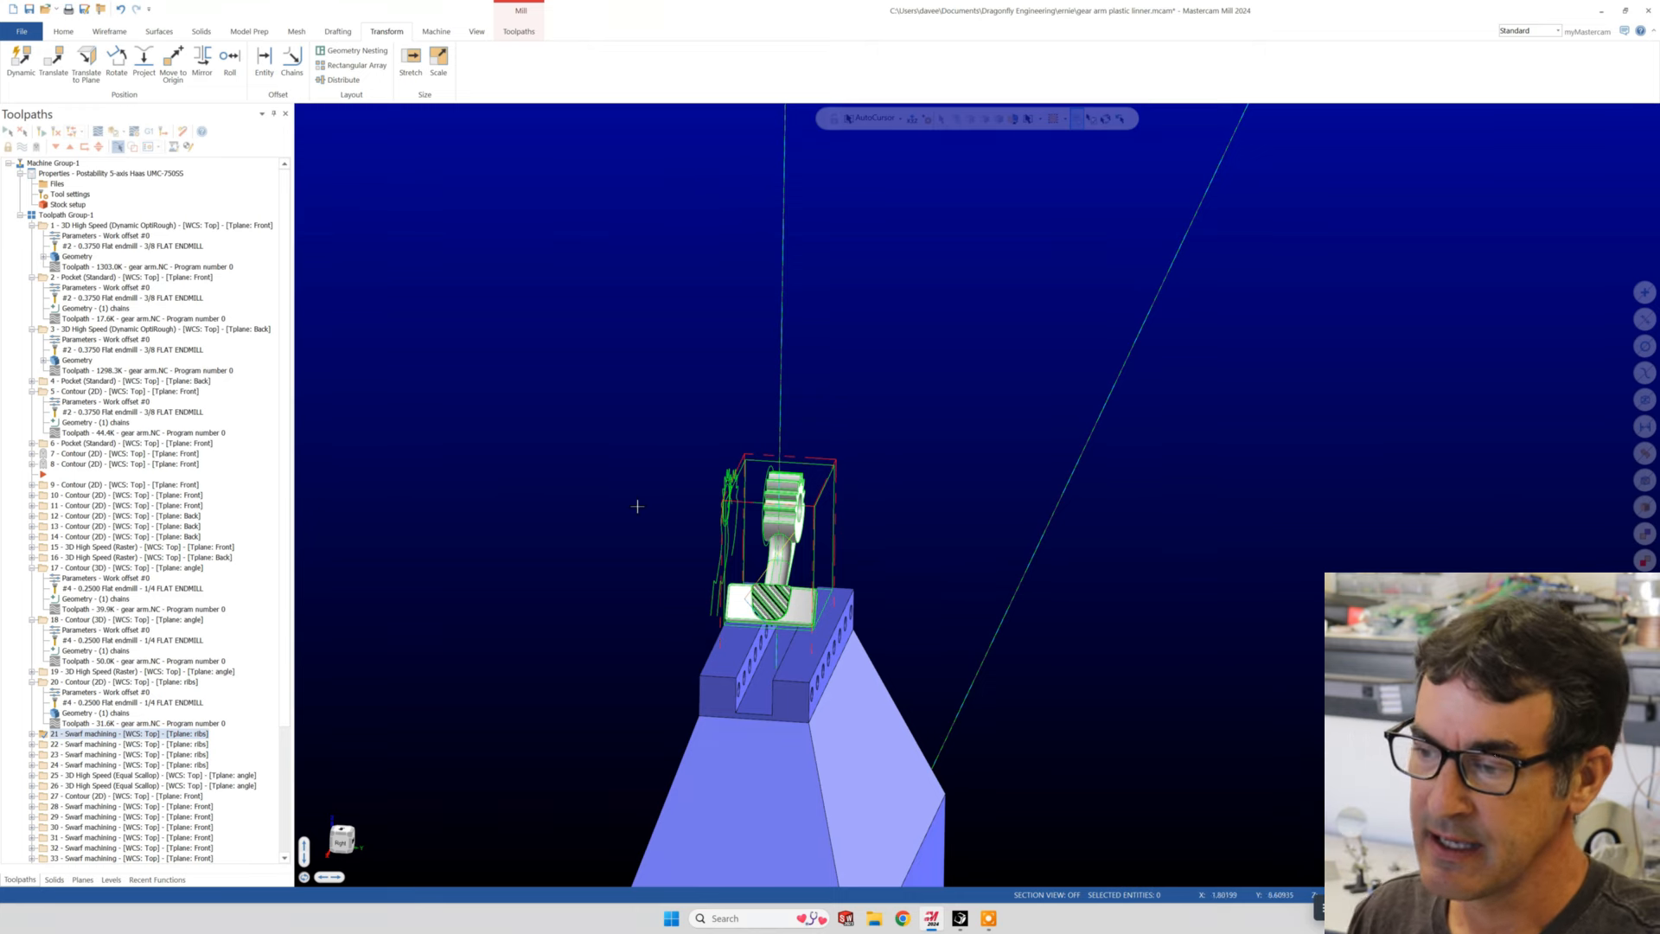
scroll(797, 564, "up", 5)
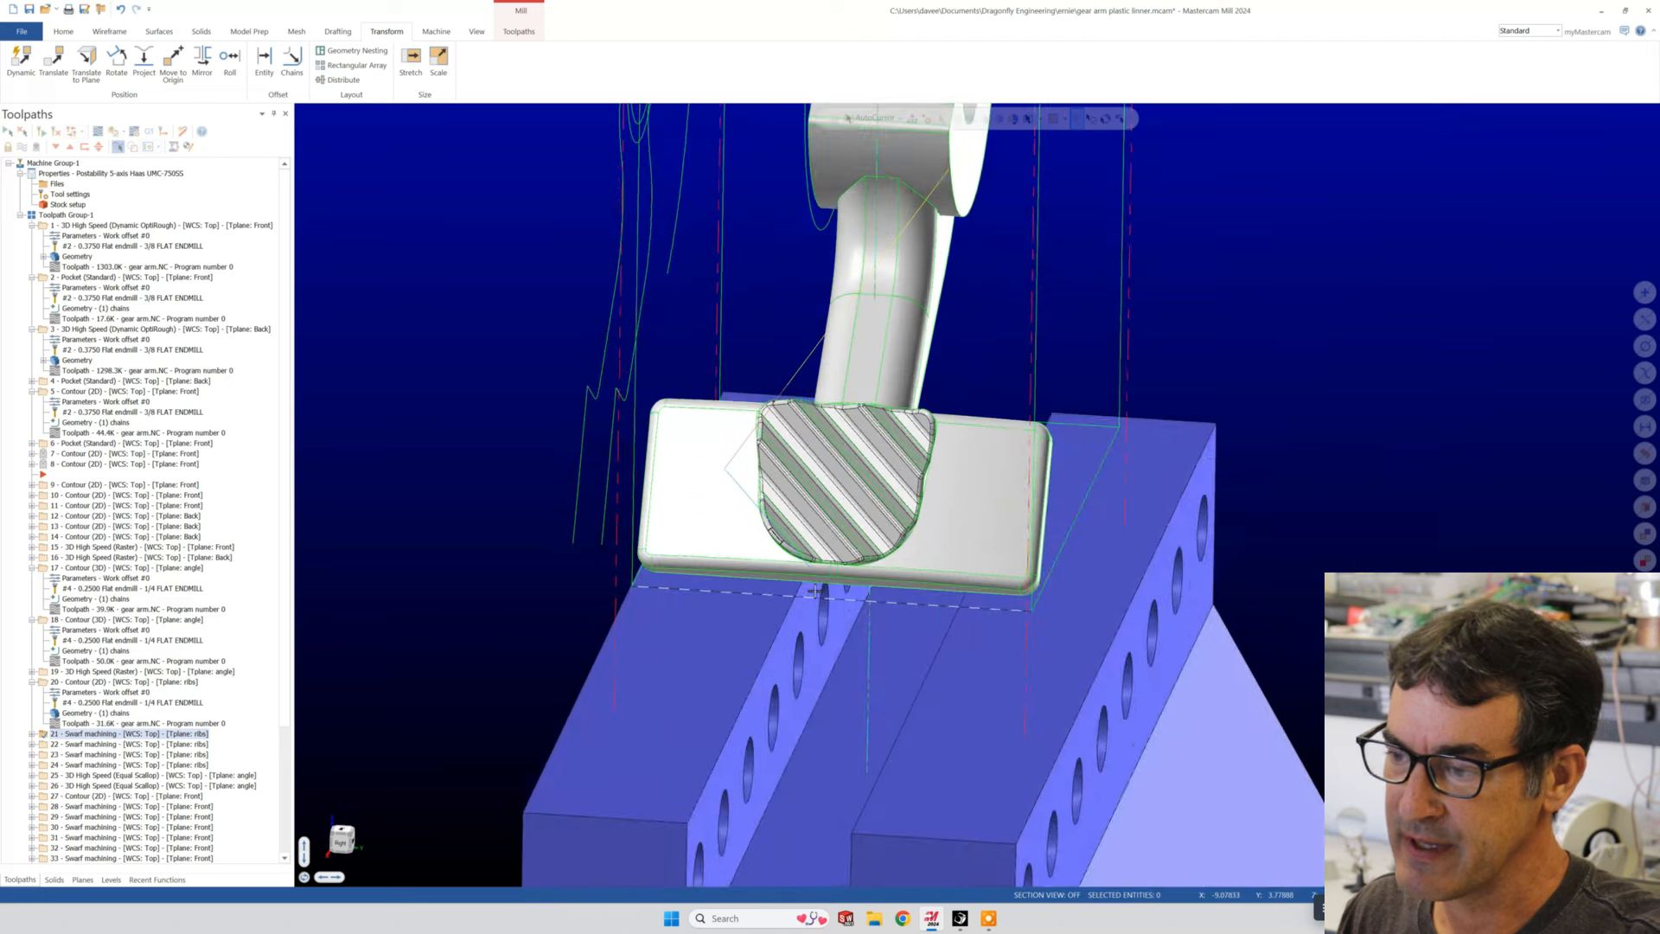
middle_click_drag(797, 564, 801, 537)
scroll(802, 537, "down", 2)
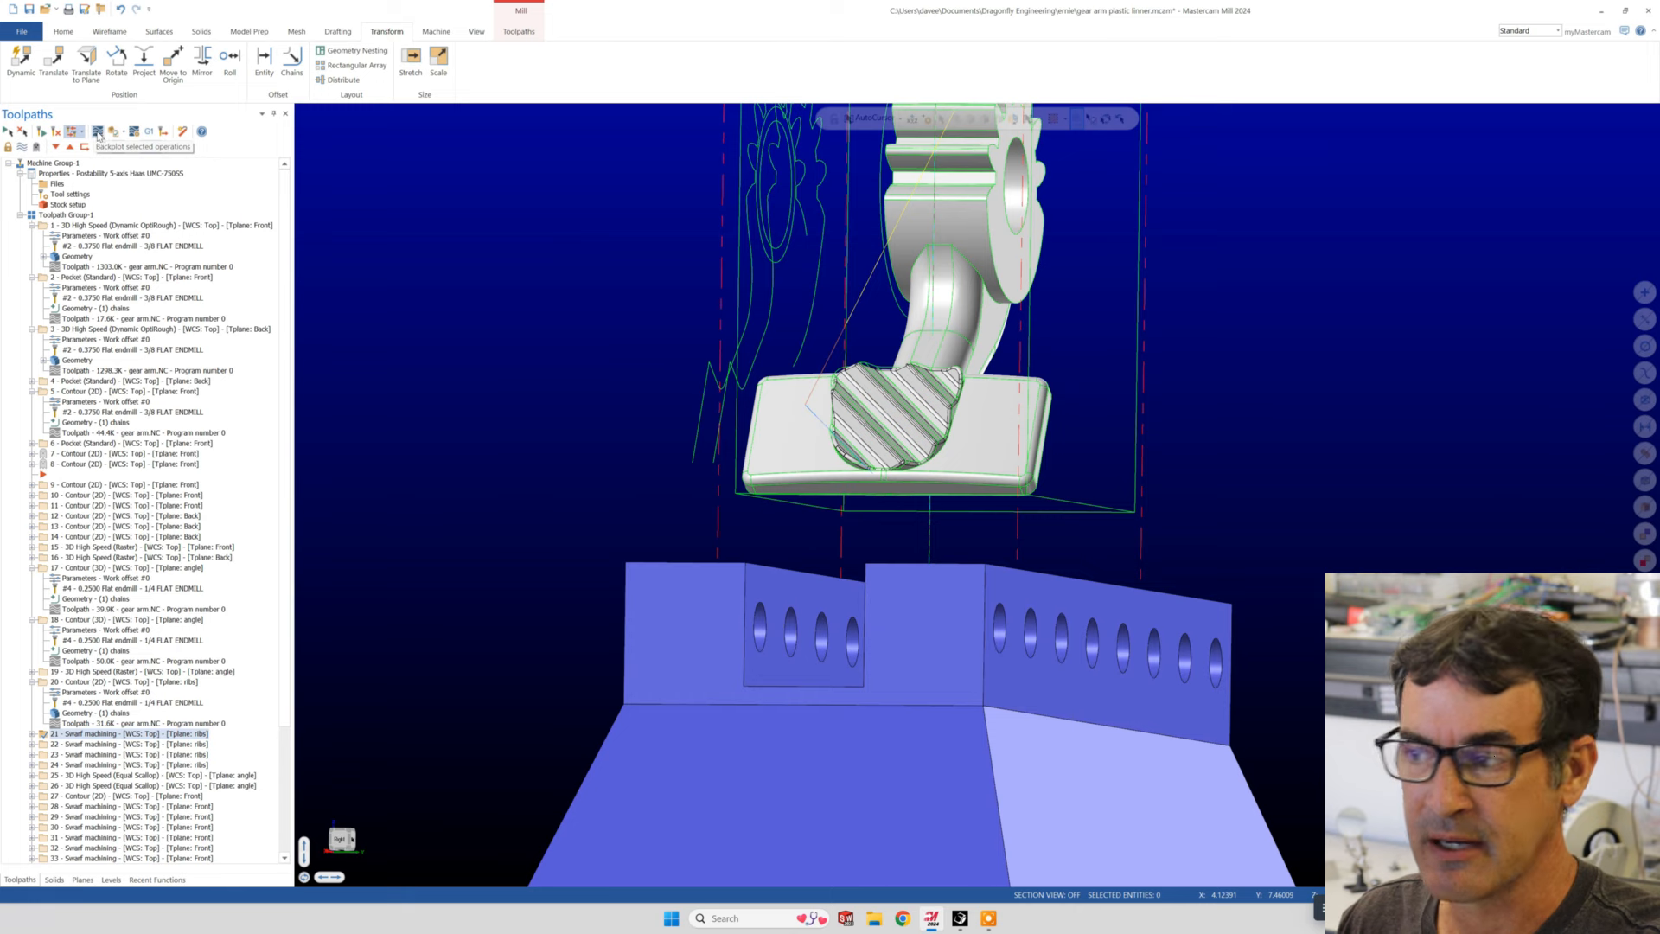
- Backplot operation 21 through its swarf cut and retract, checking the tool and holder orientation against the part and fixture
left_click(97, 133)
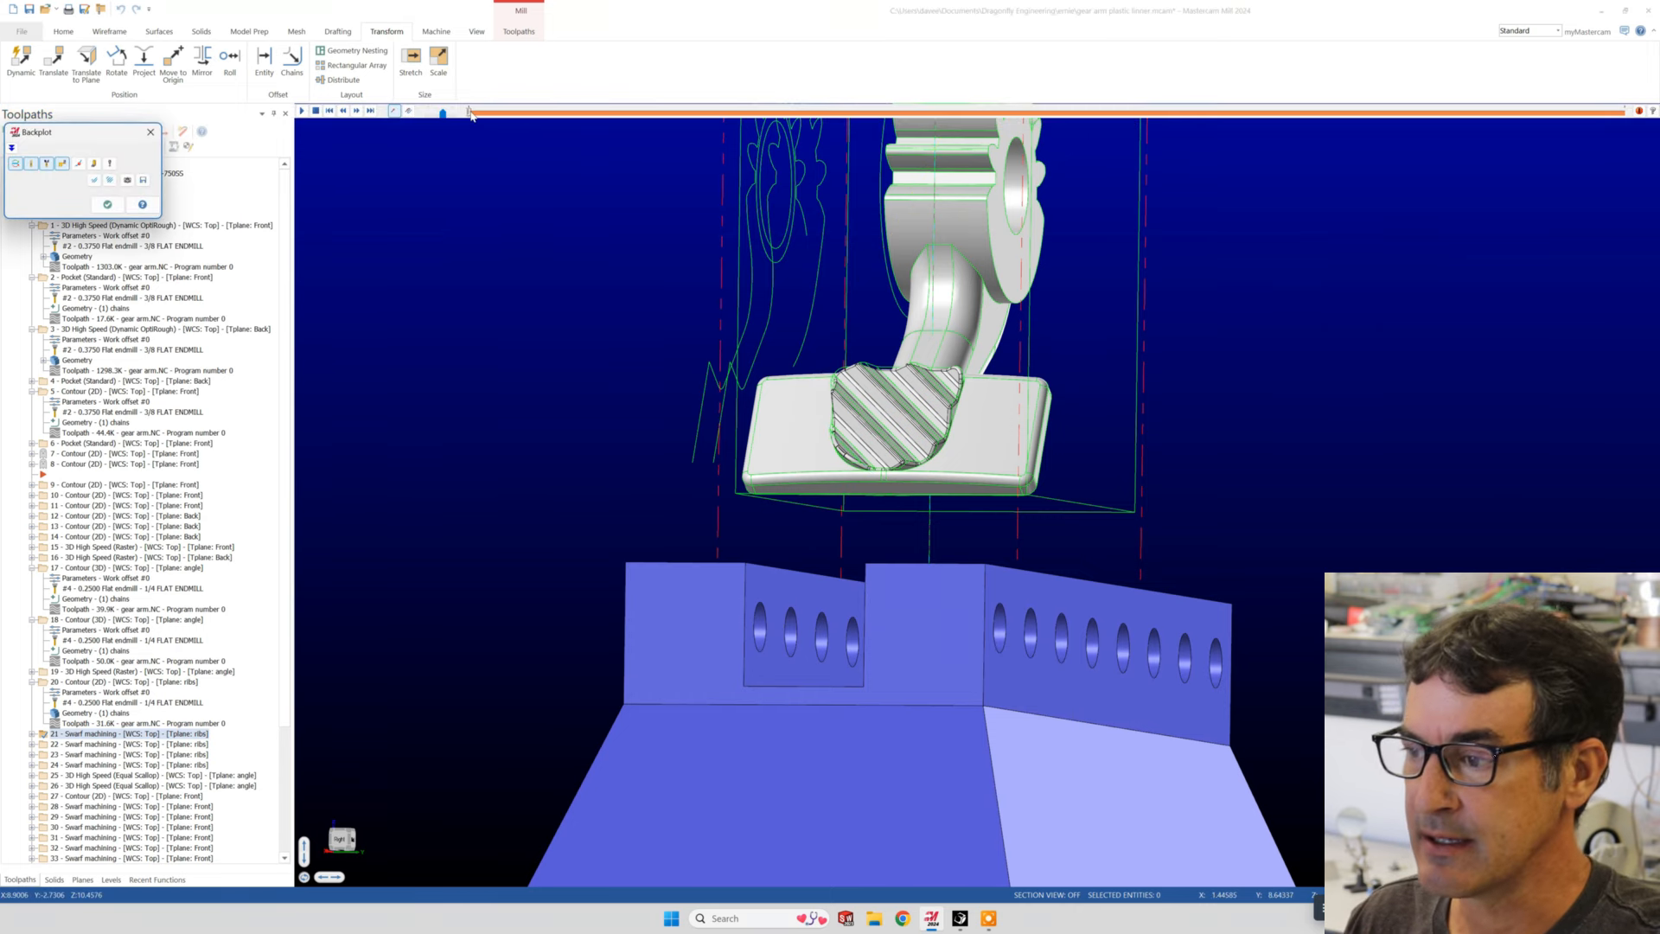
left_click_drag(468, 111, 634, 111)
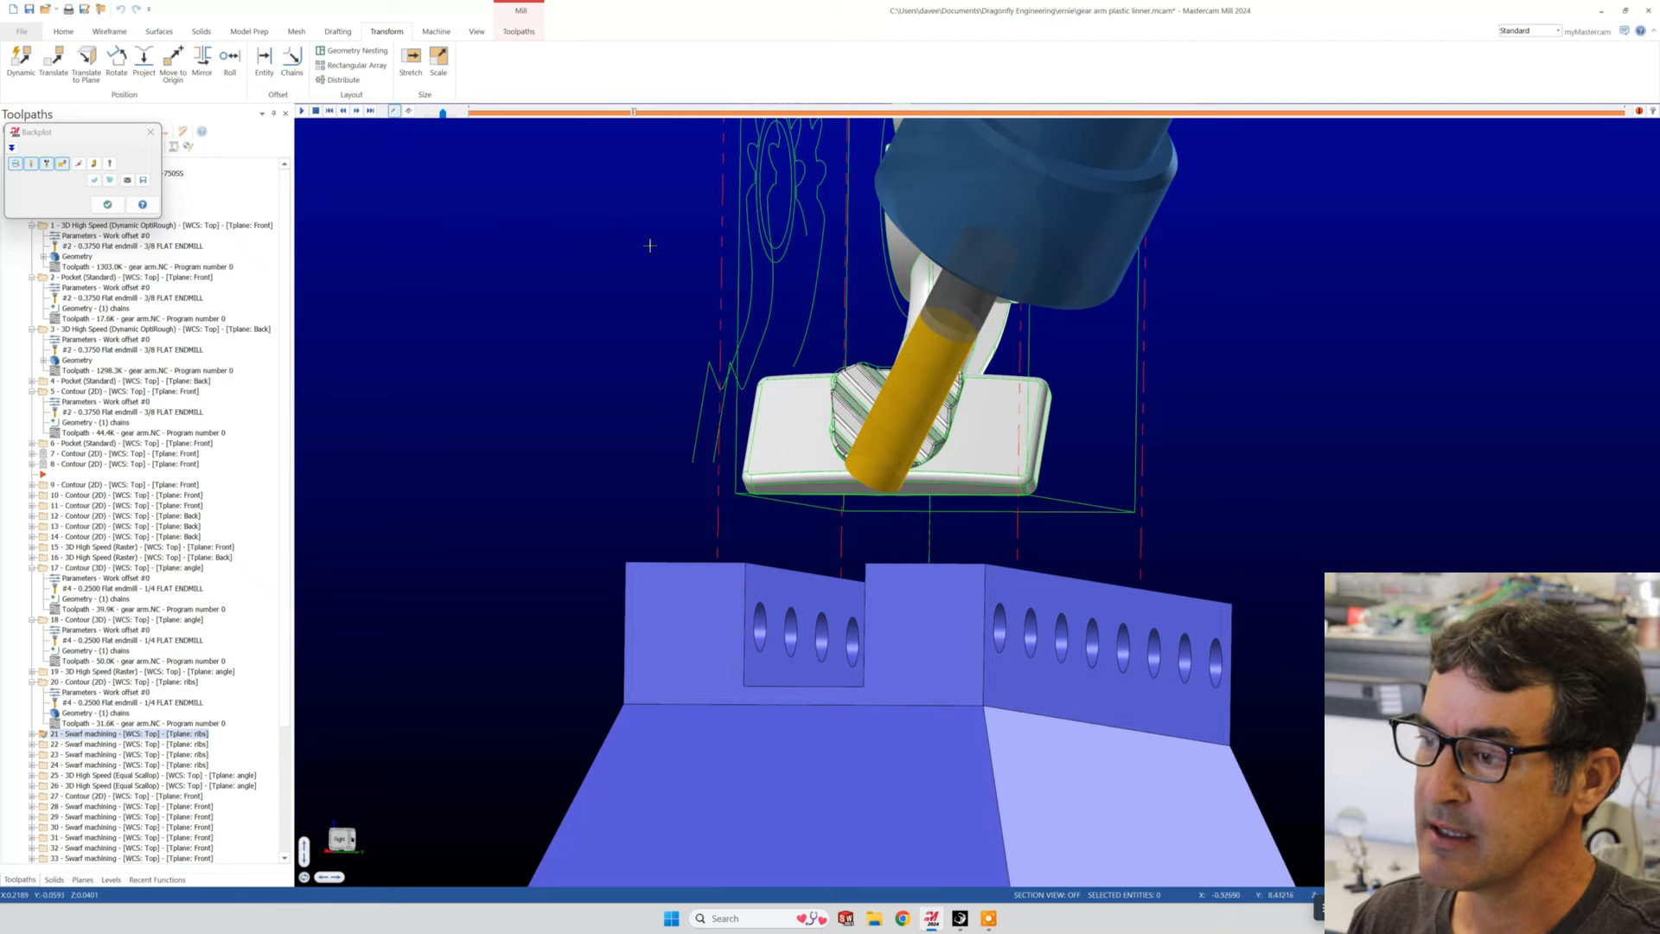
scroll(904, 467, "down", 2)
scroll(869, 432, "up", 4)
middle_click_drag(866, 444, 915, 531)
scroll(877, 397, "up", 3)
scroll(1285, 567, "up", 1)
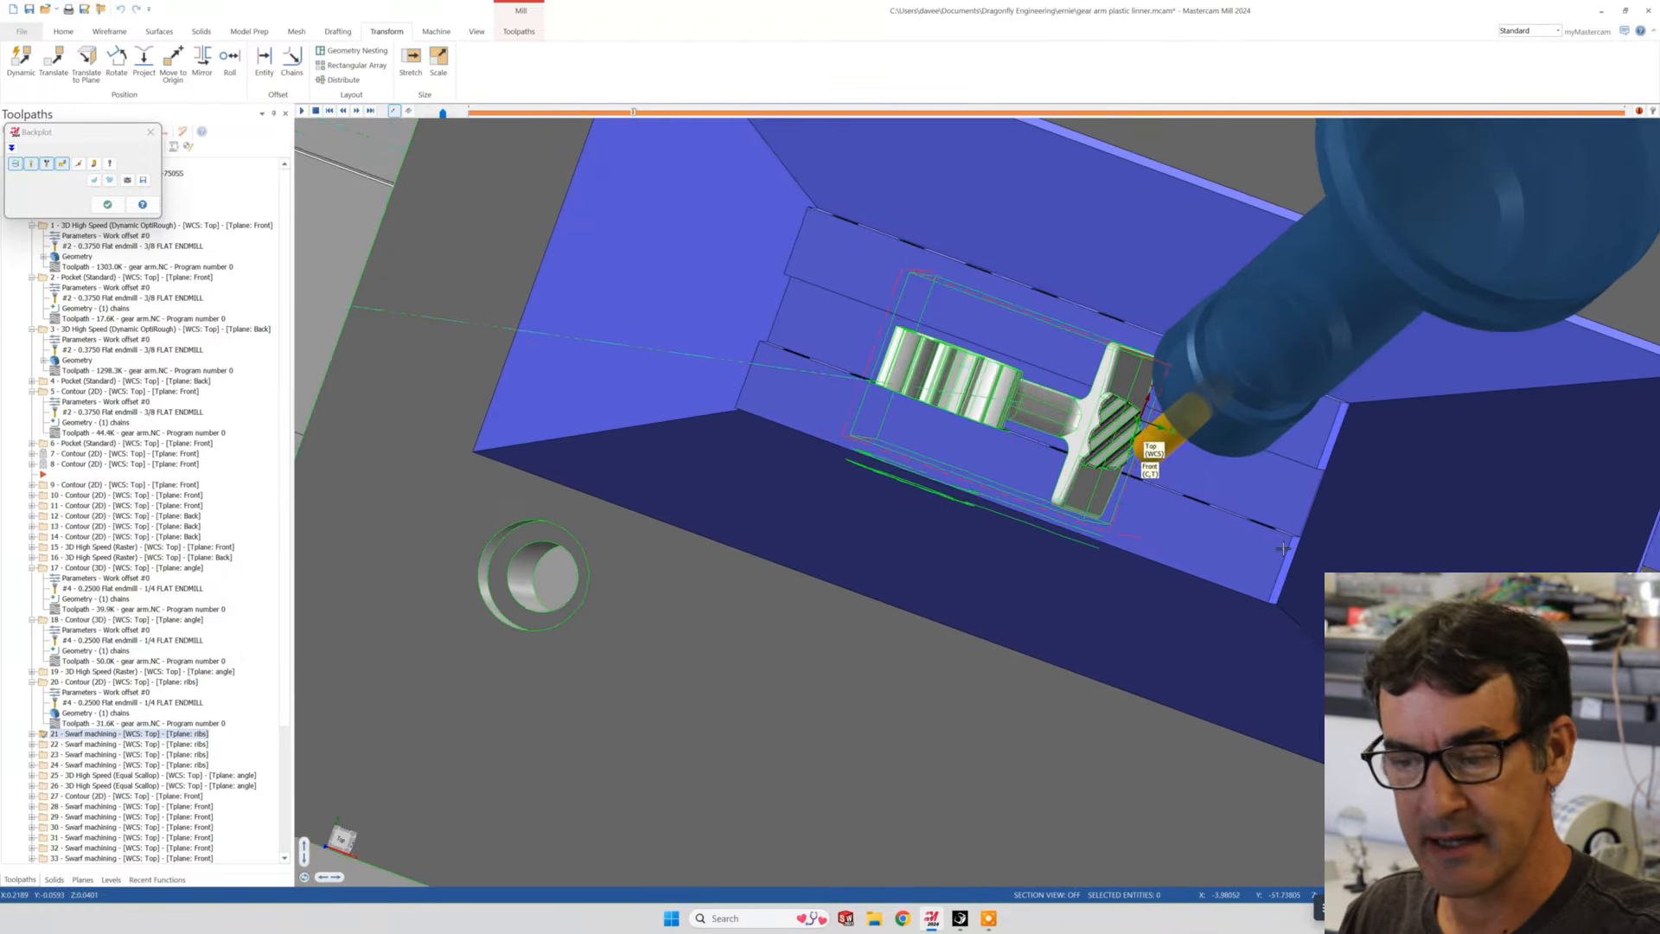
scroll(1258, 544, "down", 1)
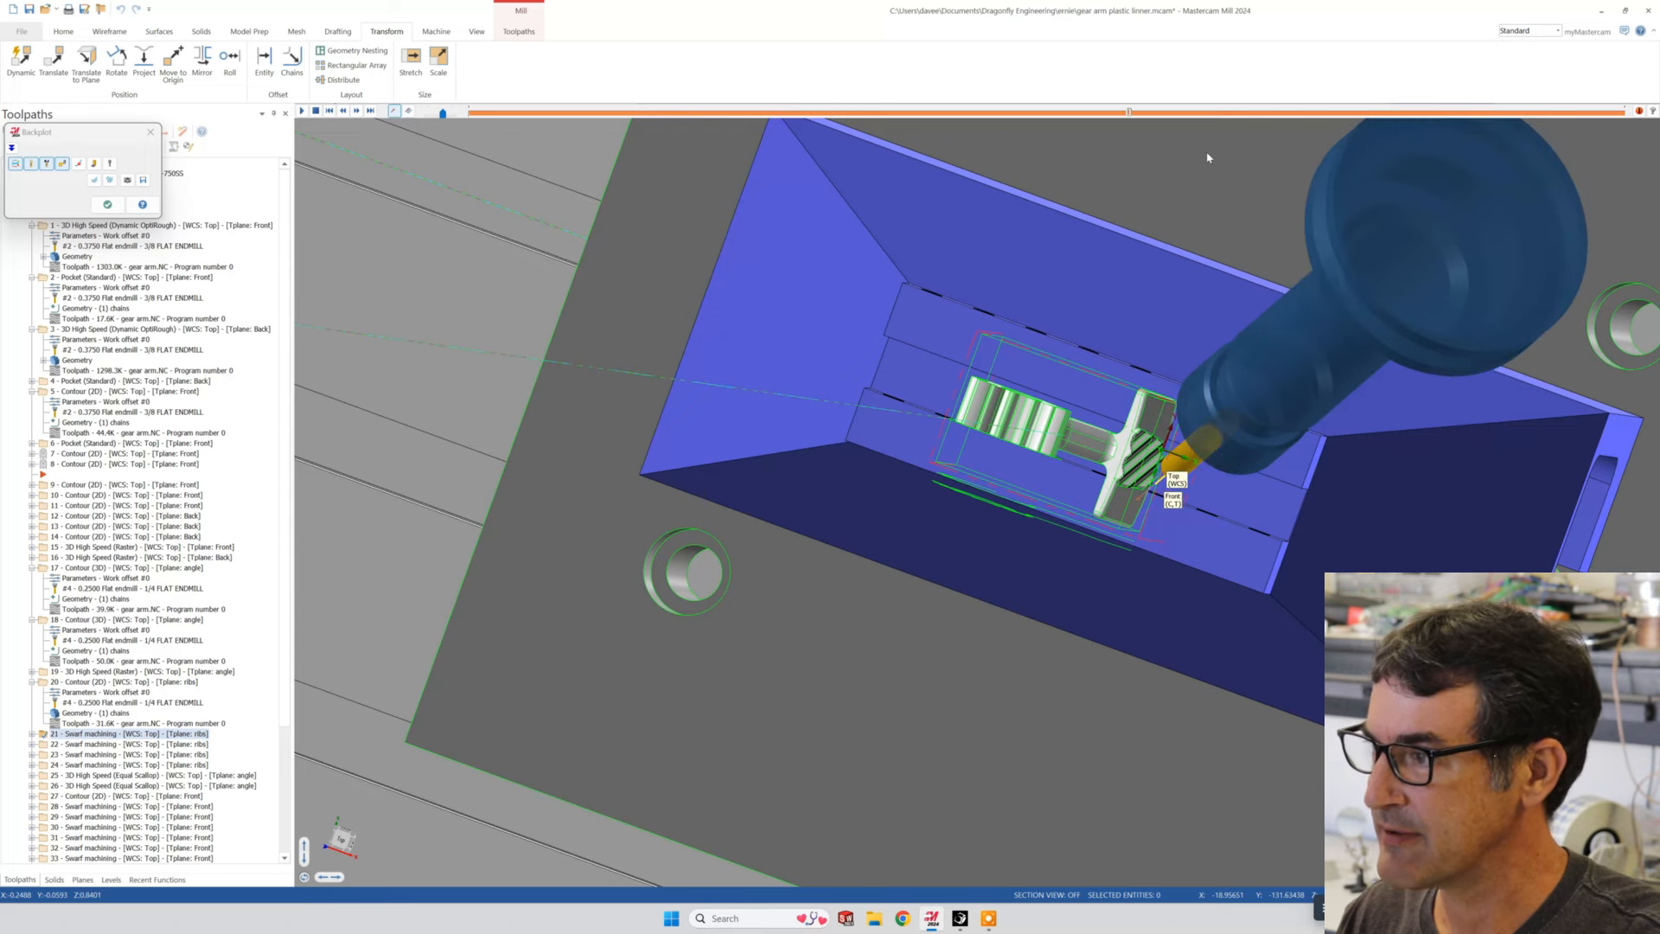
middle_click_drag(1247, 598, 1210, 449)
scroll(1201, 437, "down", 3)
scroll(1189, 423, "up", 4)
scroll(1064, 625, "up", 3)
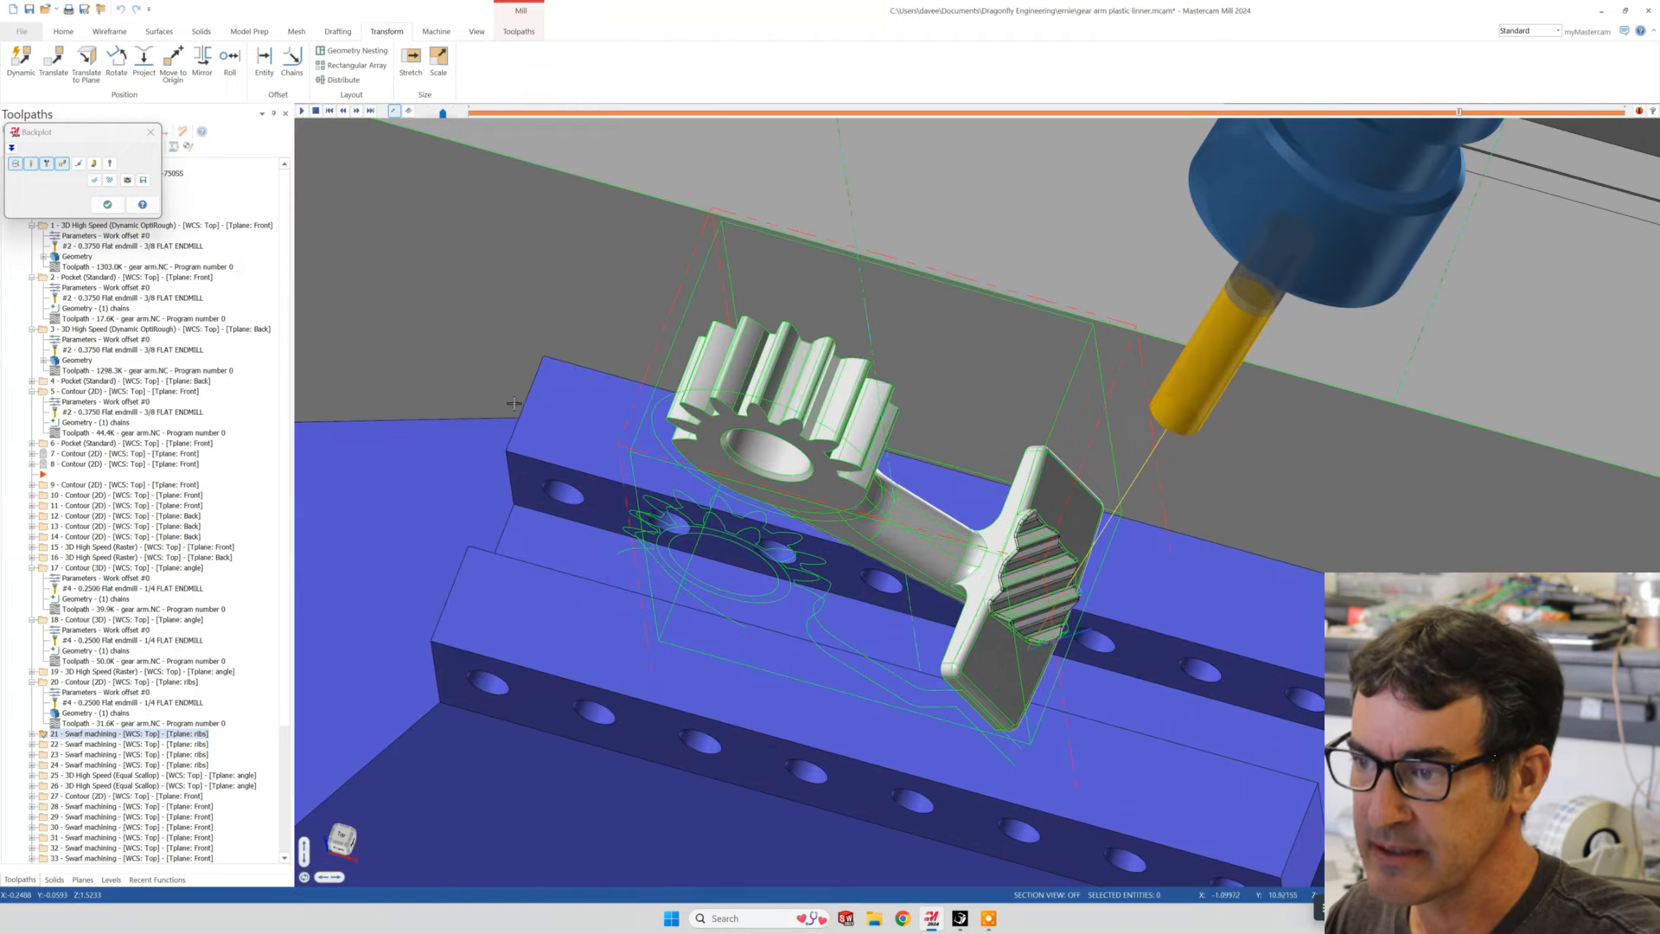
middle_click_drag(514, 402, 602, 379)
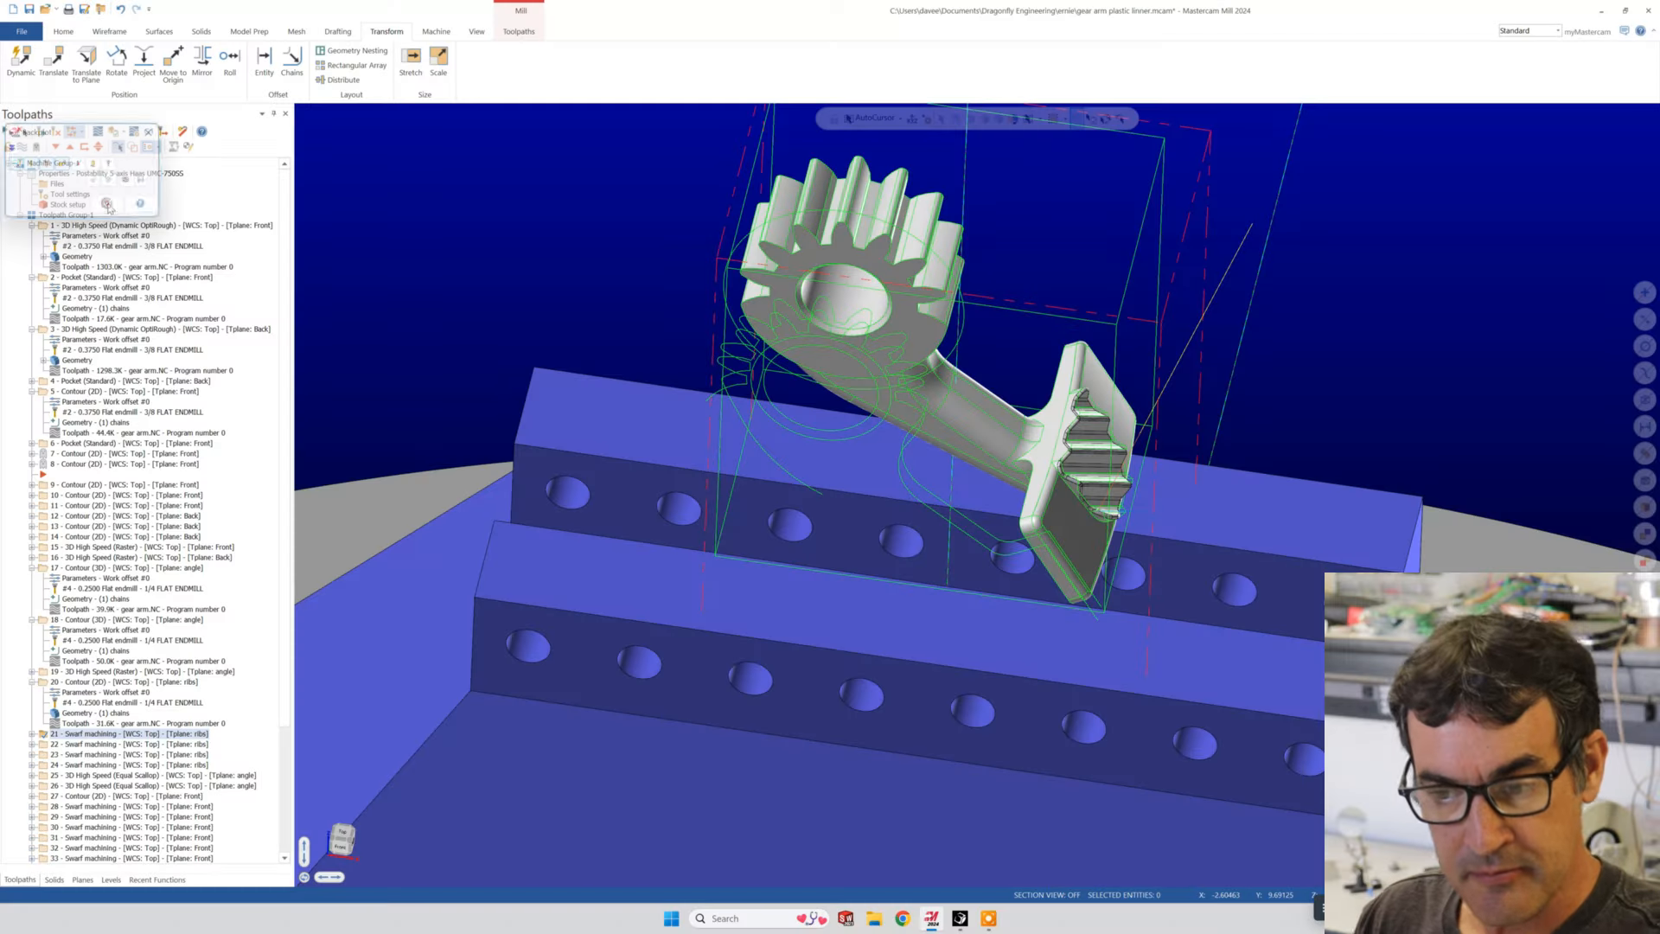
- Display the Equal Scallop toolpaths of operations 25 and 26 in turn and inspect their passes over the ribs and pad edges
left_click(85, 775)
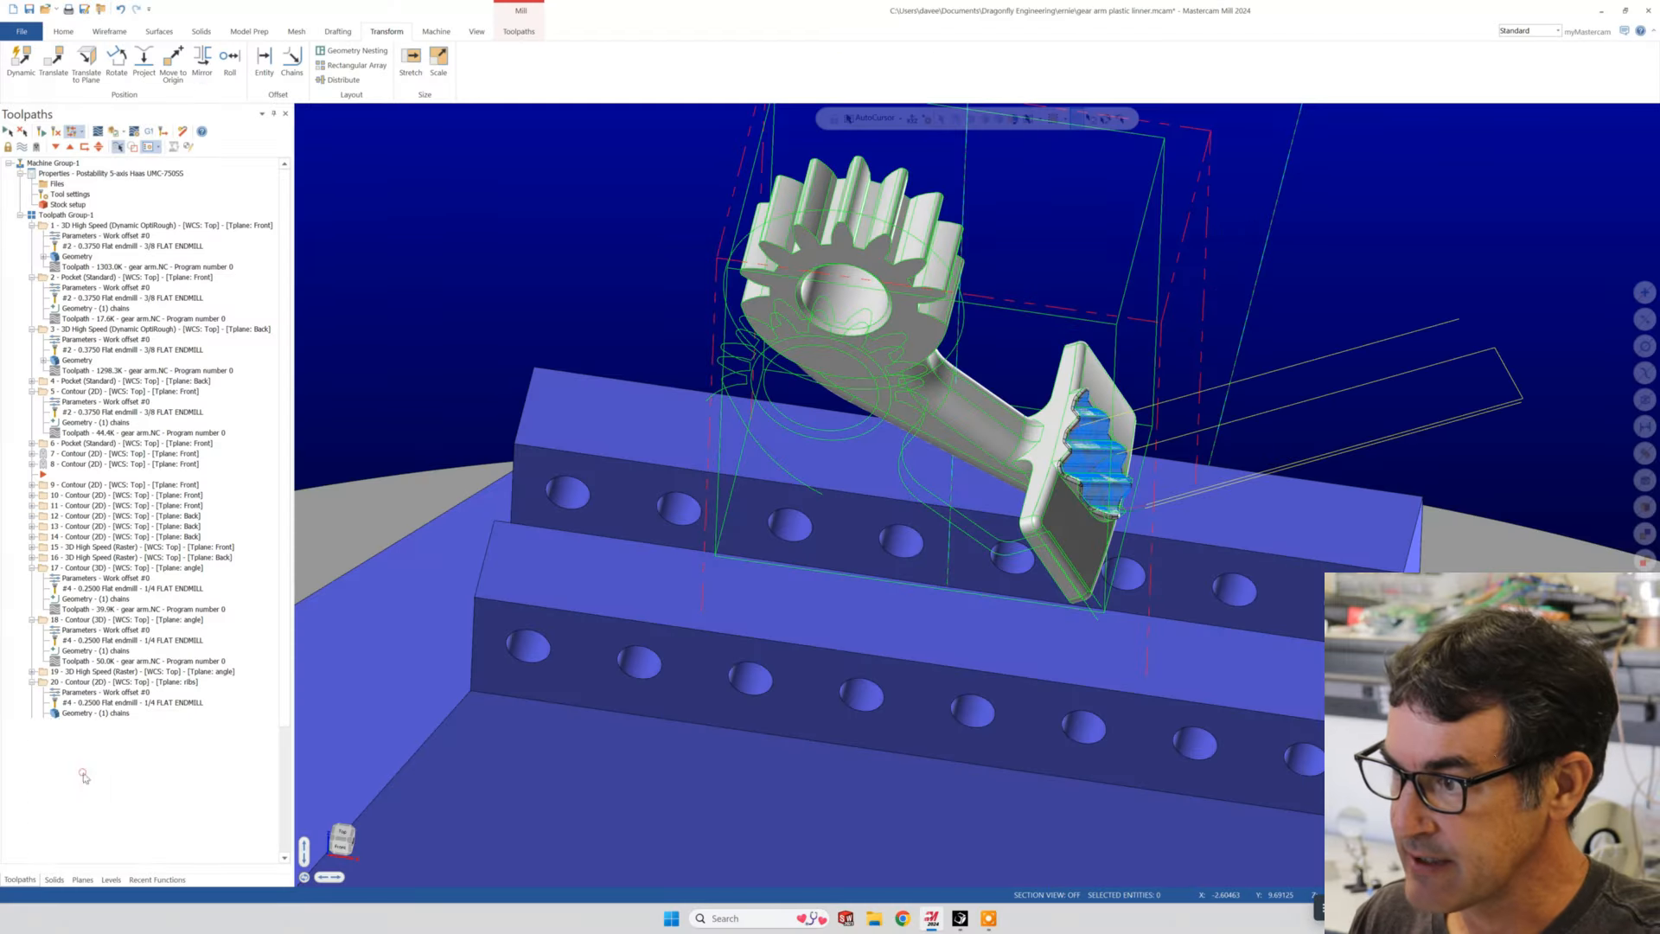
scroll(1118, 518, "up", 5)
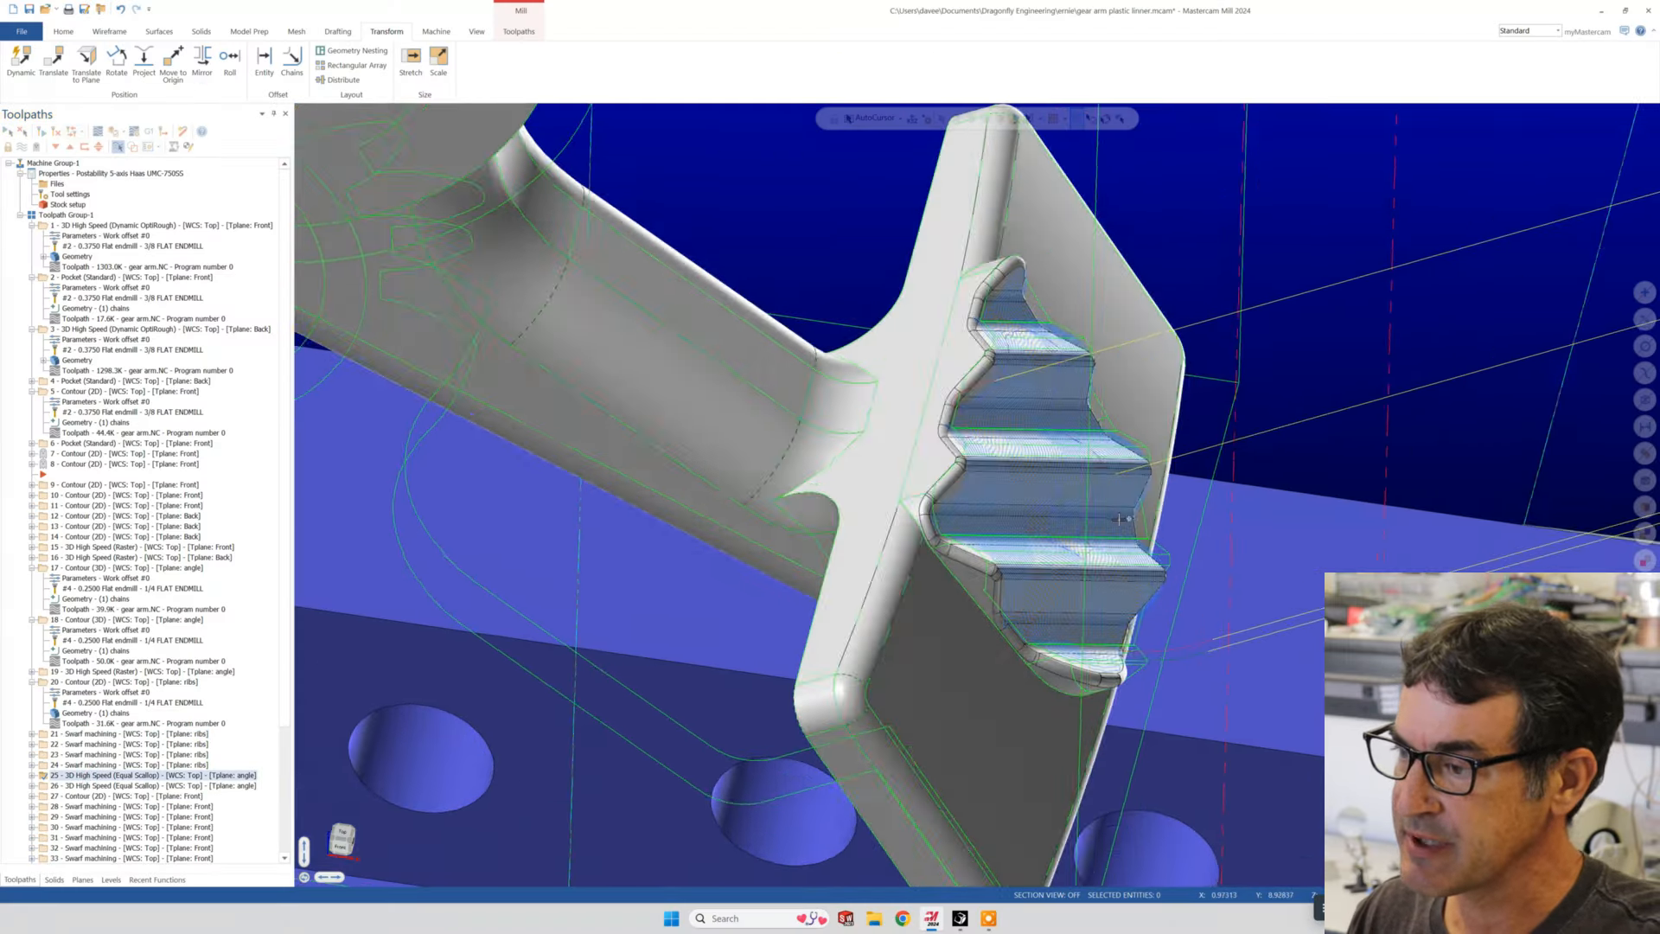
middle_click_drag(1119, 518, 1047, 477)
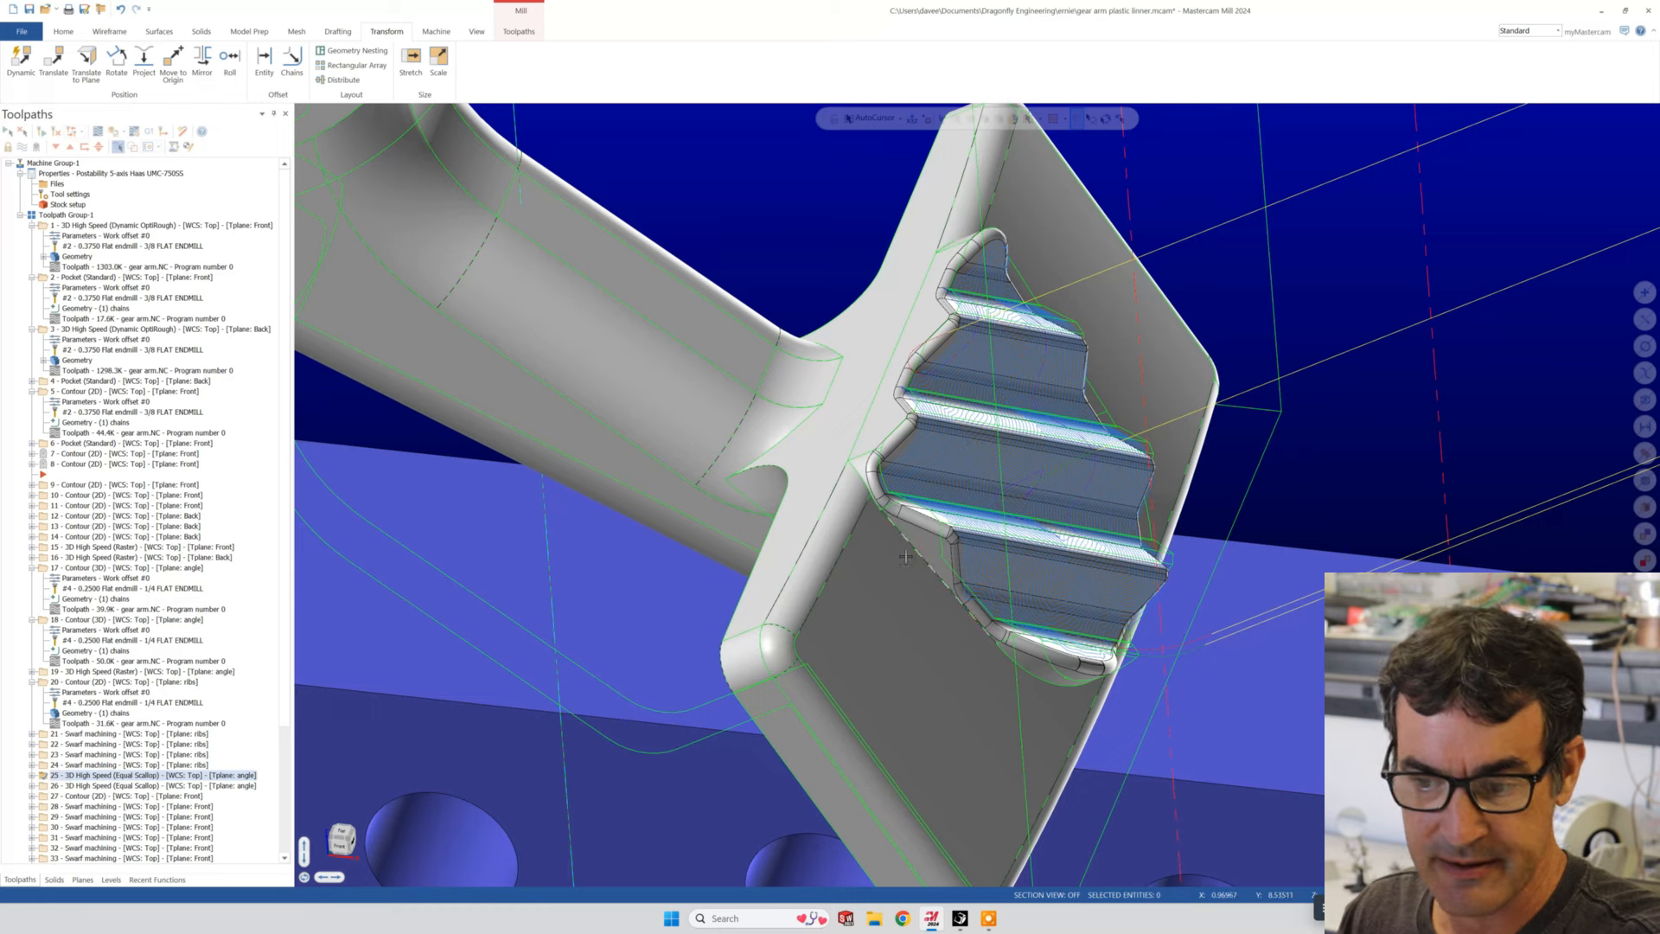
left_click(149, 786)
middle_click_drag(864, 691, 850, 496)
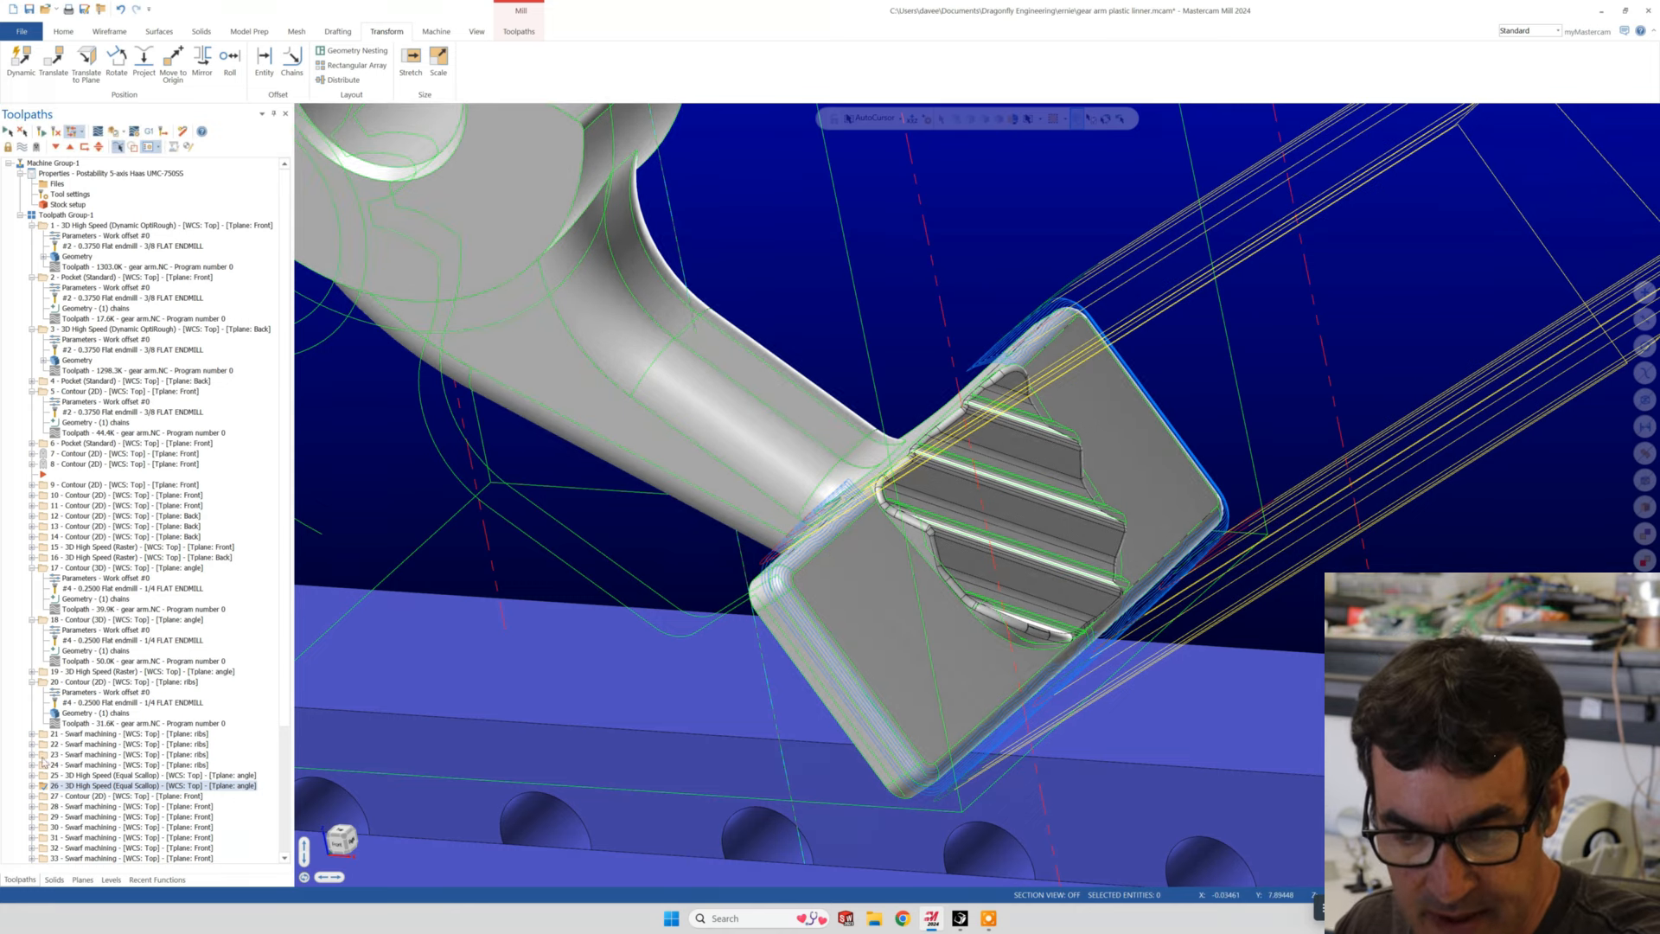
- Open operation 26's parameters and review the machining and avoidance faces of its model geometry on the part
left_click(32, 786)
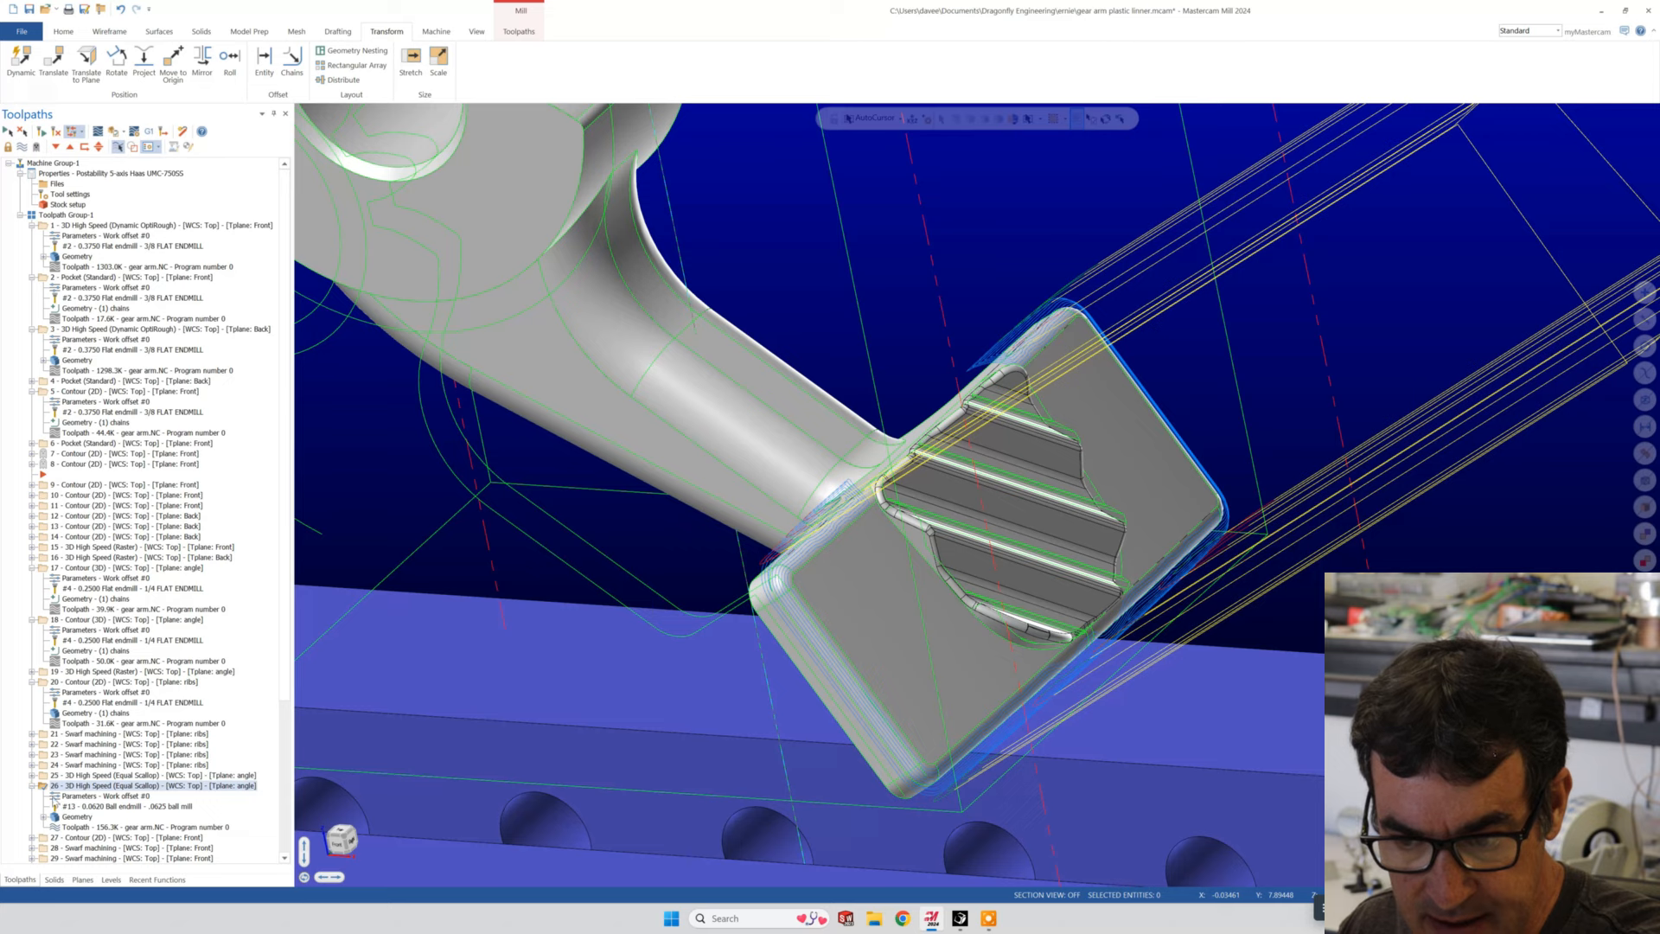
left_click(53, 796)
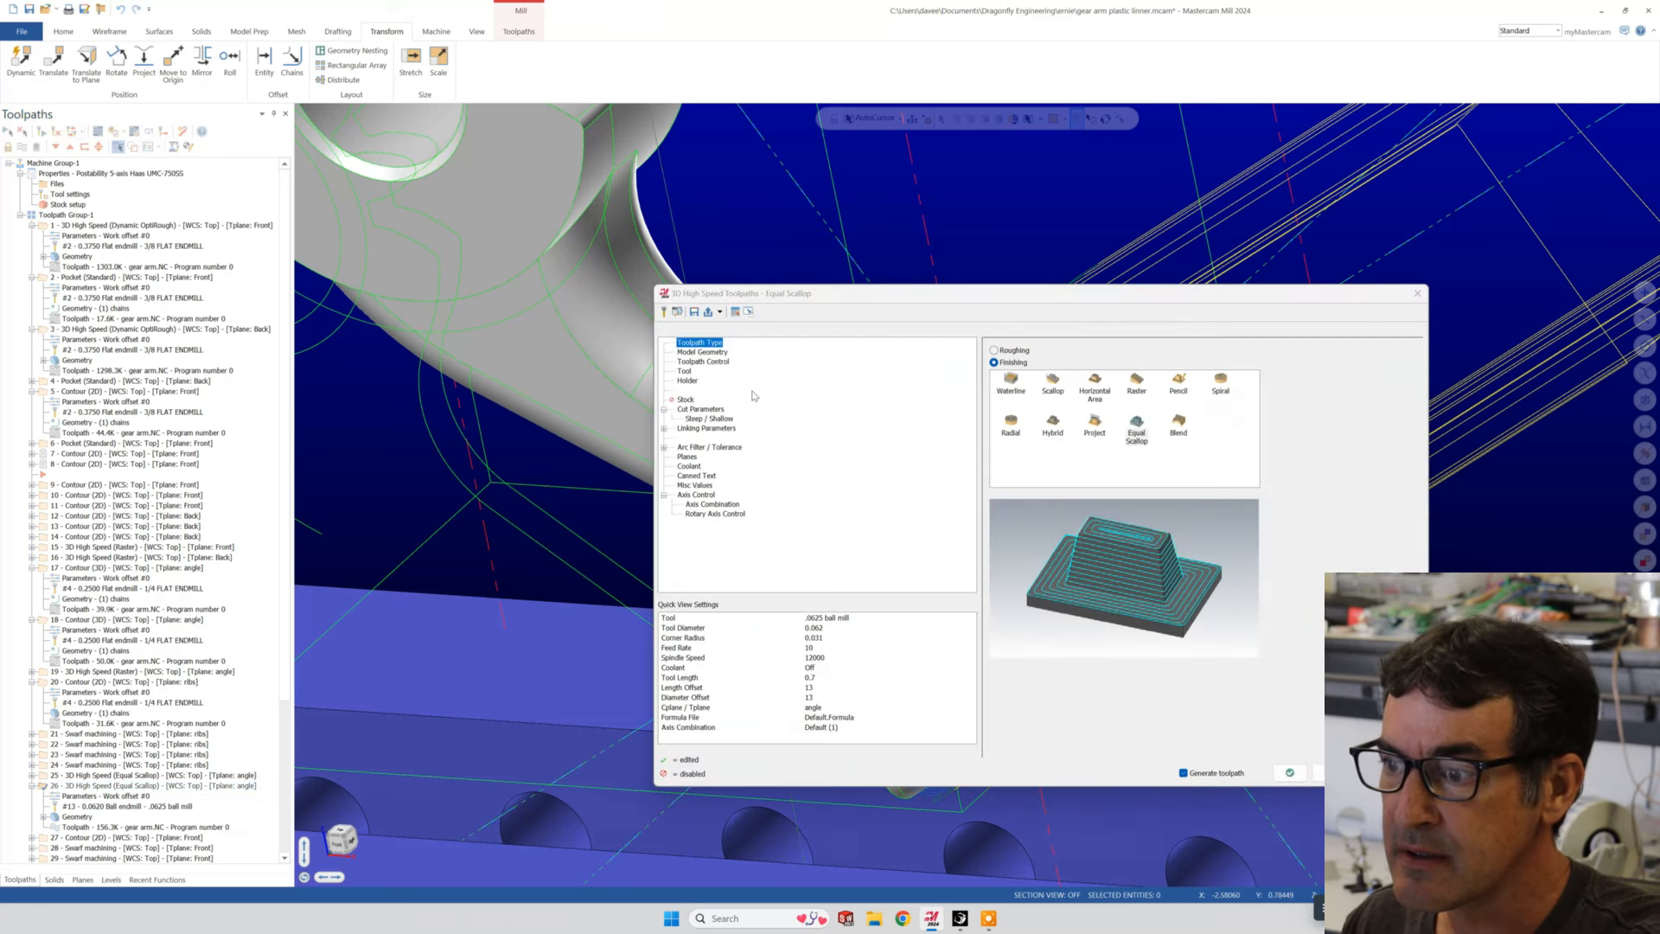
left_click(702, 352)
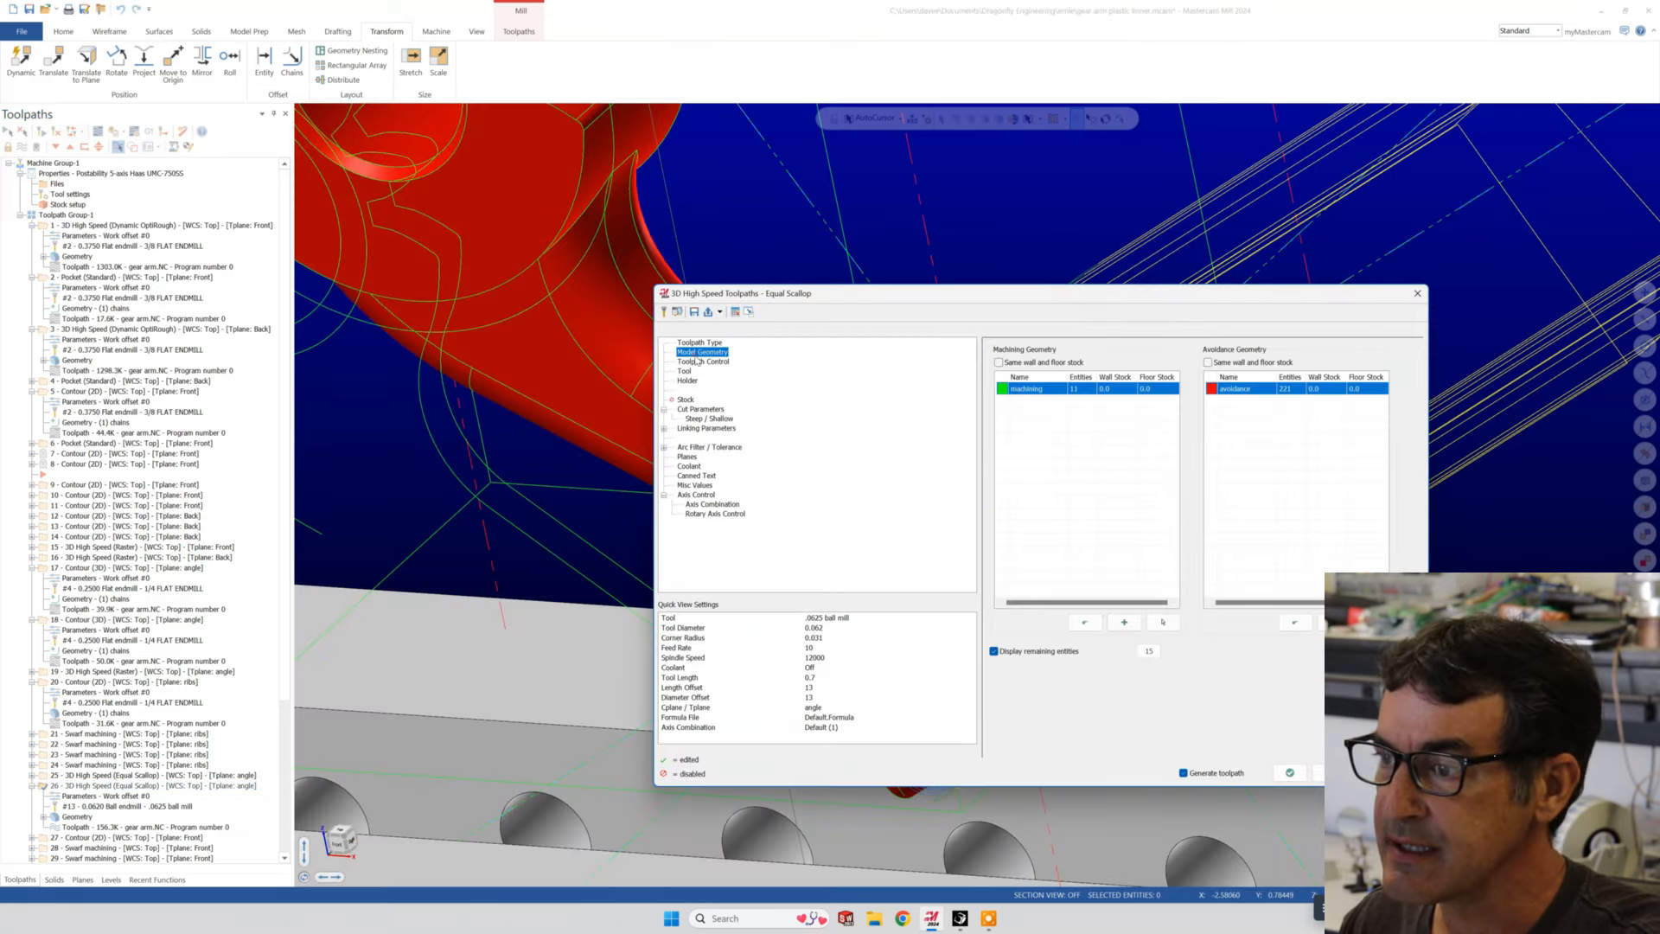
left_click_drag(848, 295, 142, 361)
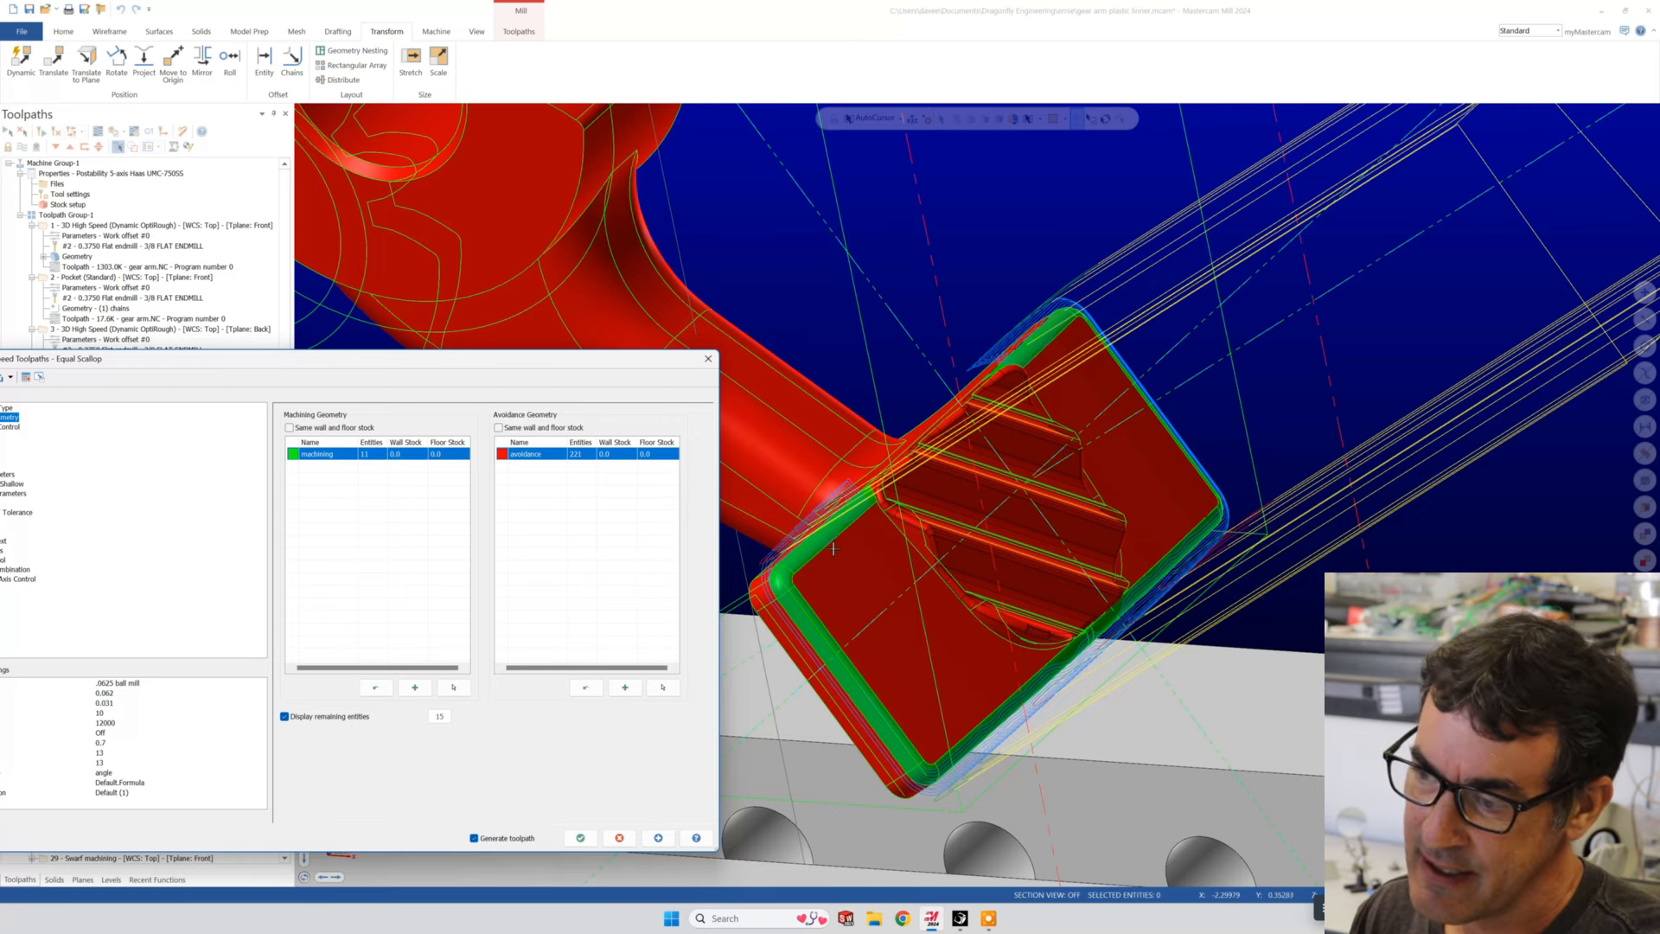
mouse_move(795, 553)
middle_mouse_down()
mouse_move(781, 574)
mouse_move(785, 549)
mouse_move(833, 543)
middle_mouse_up()
scroll(780, 575, "up", 4)
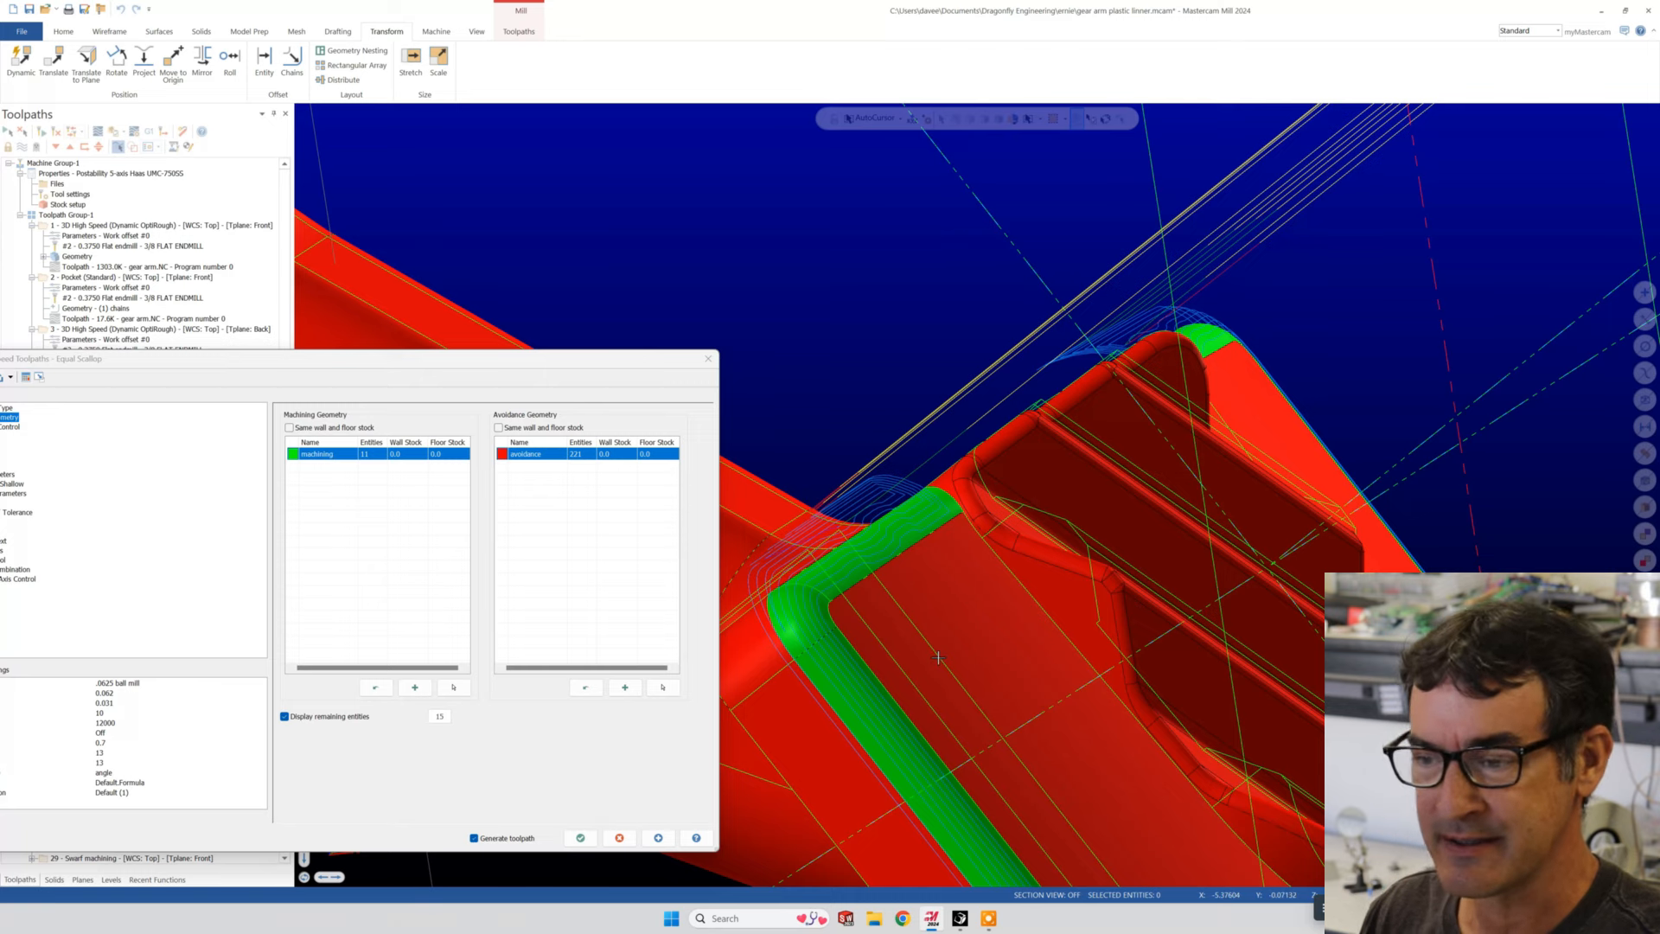
- Remove the flat pad face beside the ribs from operation 26's avoidance geometry and regenerate the Equal Scallop toolpath
left_click(657, 682)
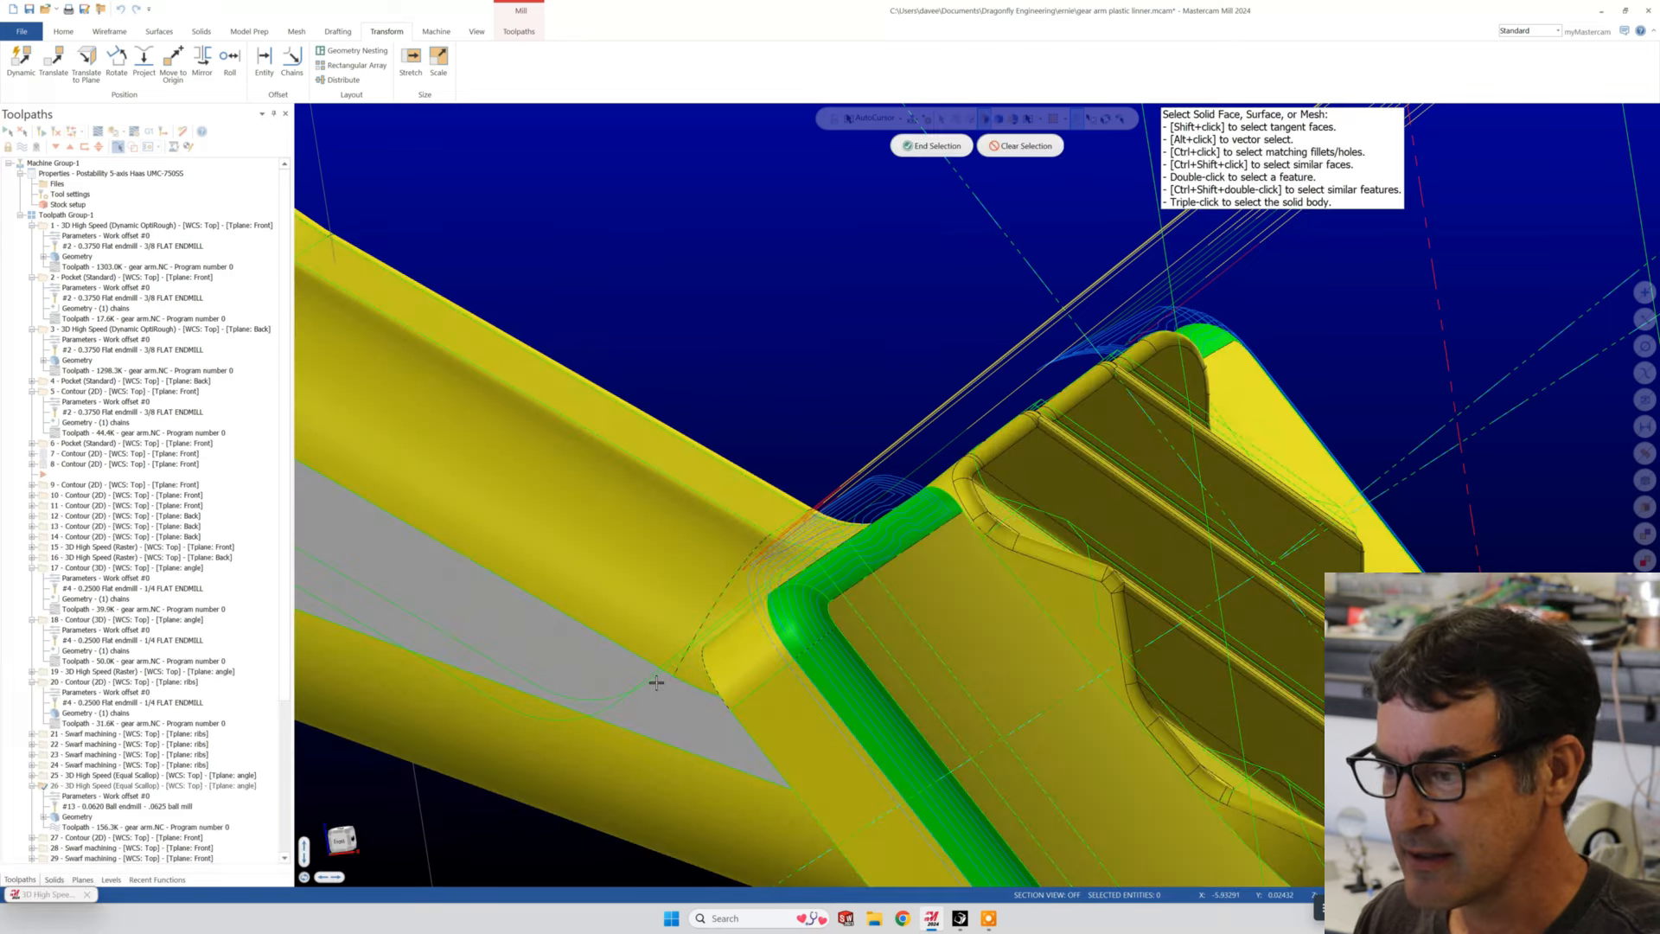
left_click(994, 643)
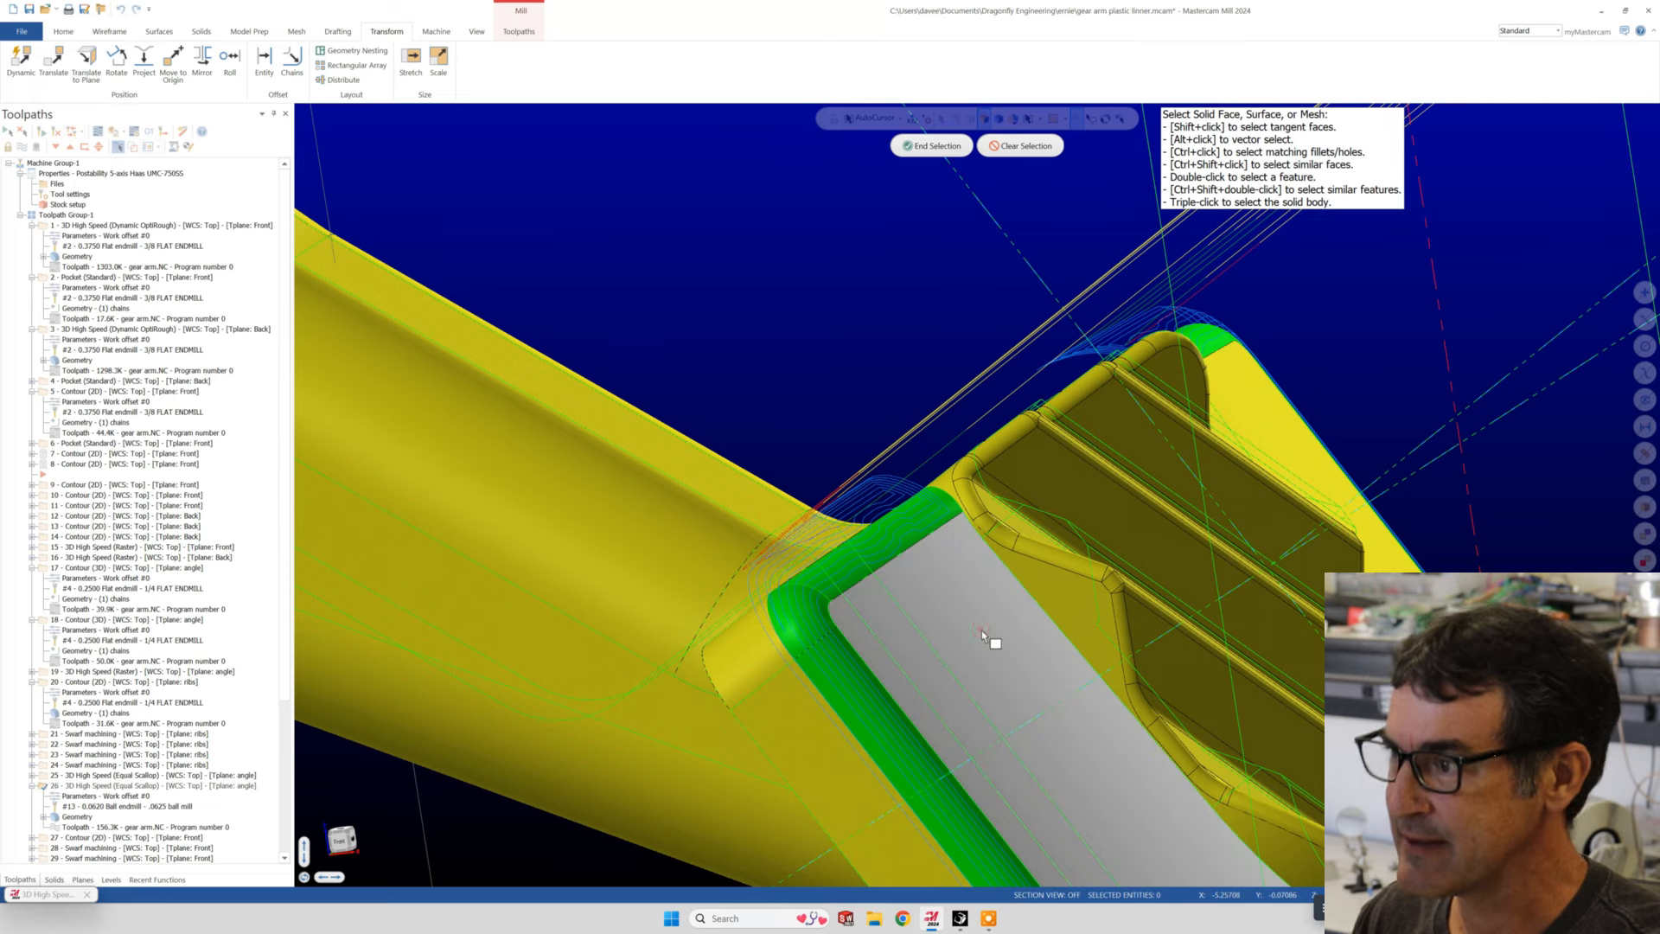
left_click(922, 152)
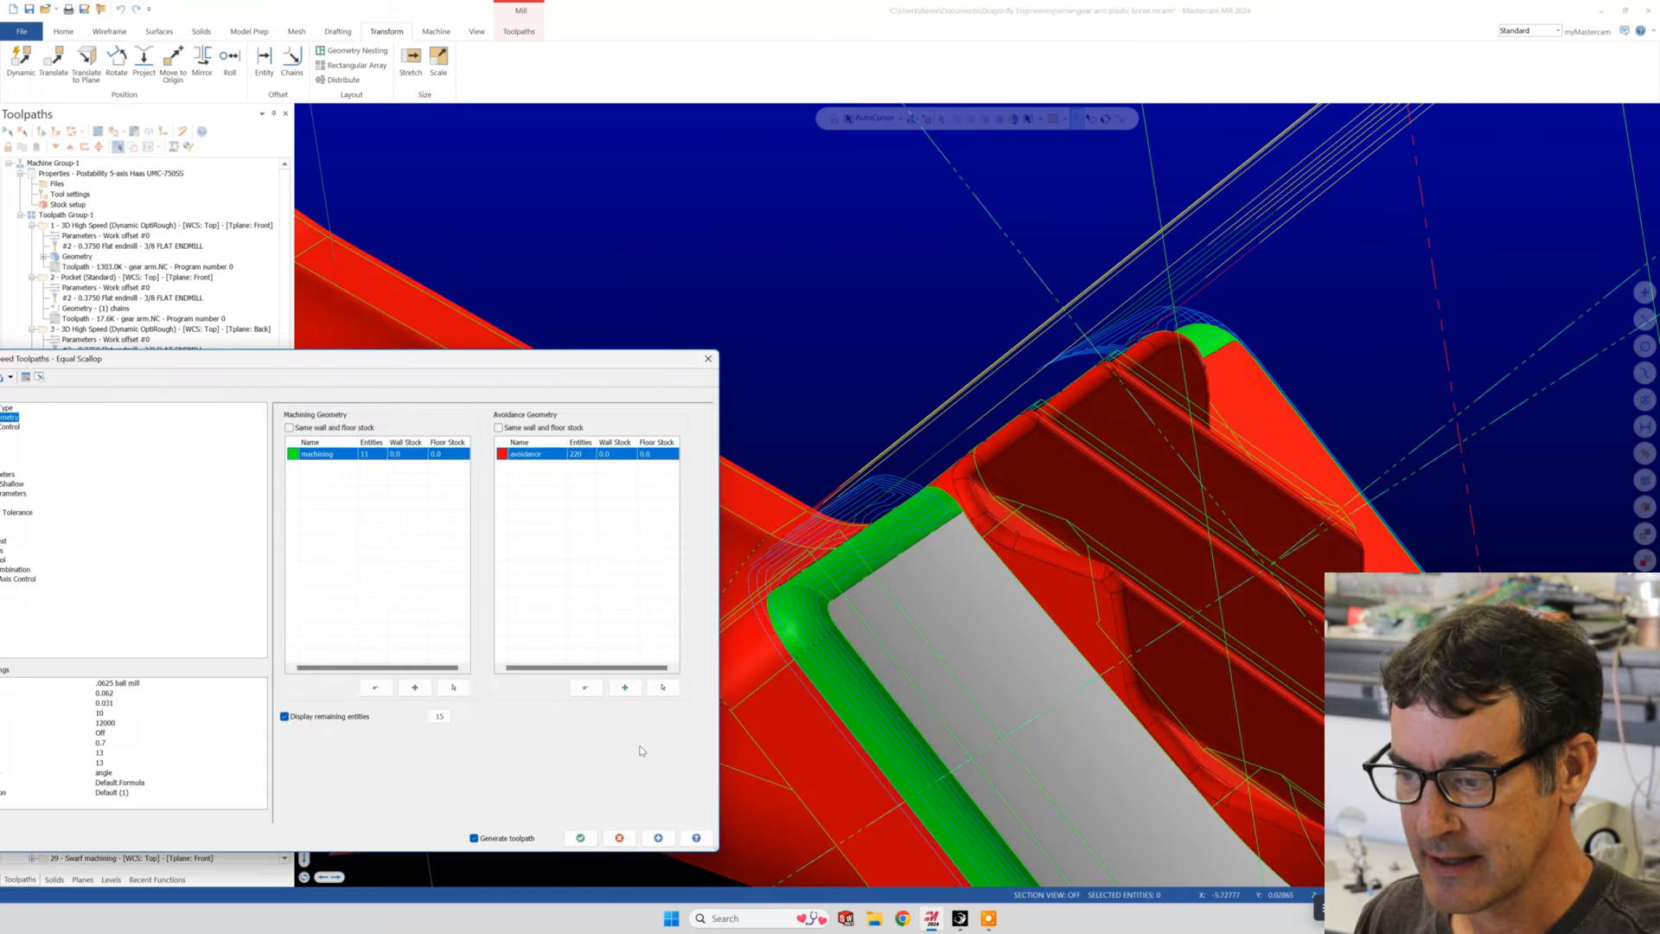
left_click(658, 840)
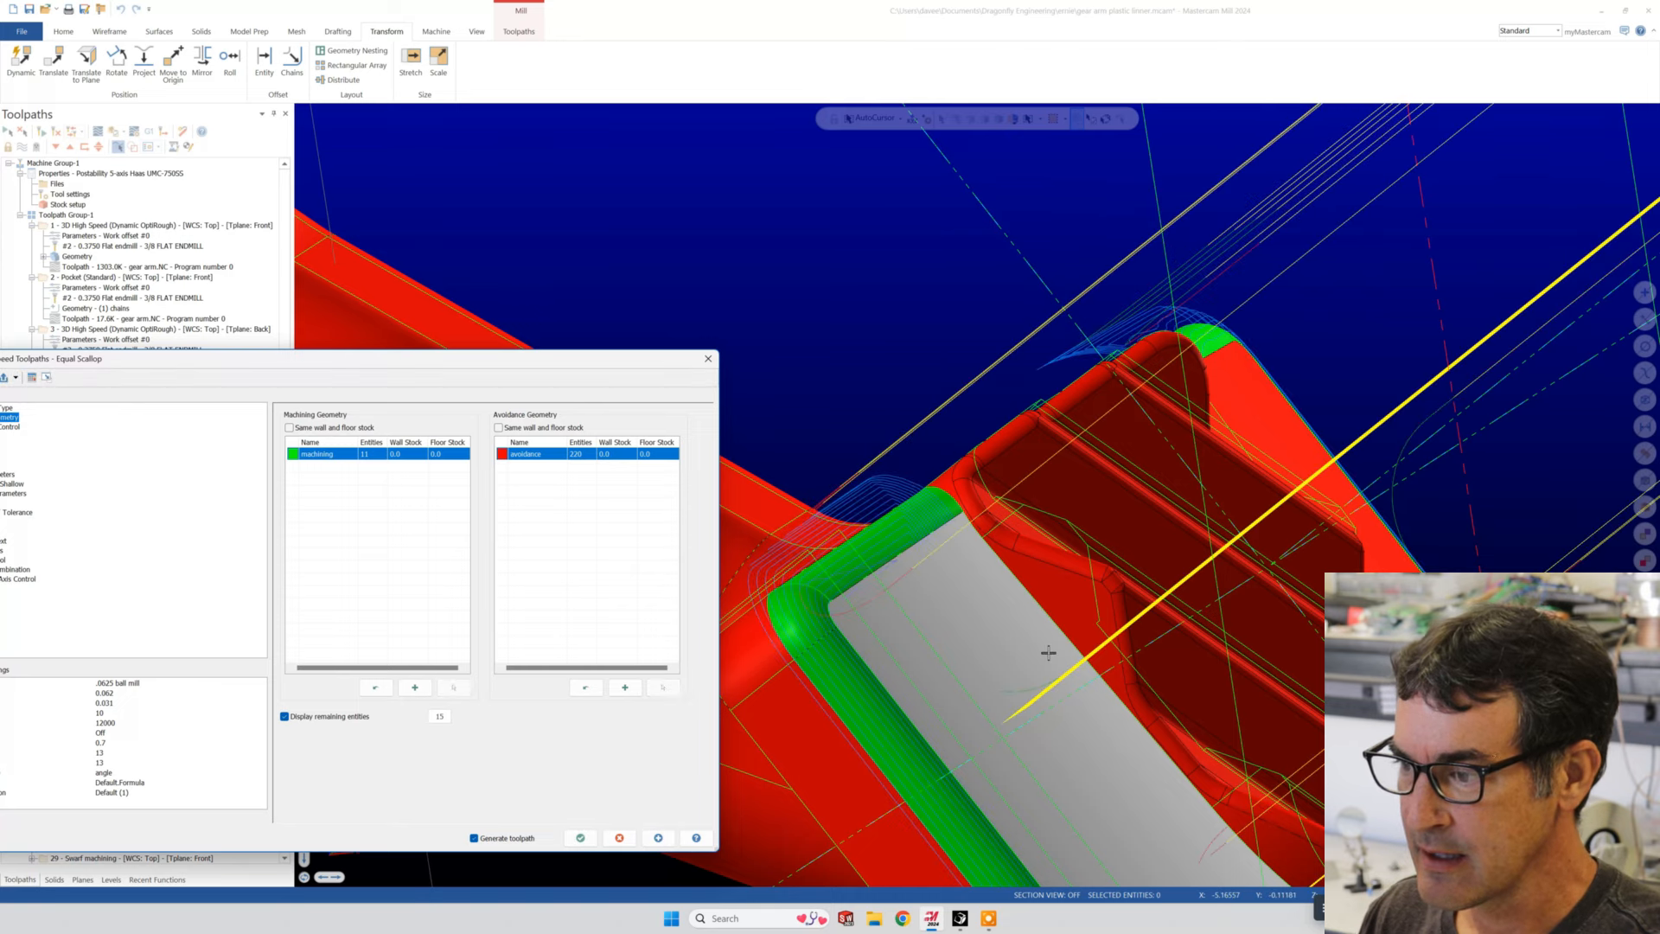
- Inspect the regenerated passes at the pad corner beside the excluded face in wireframe, shaded and translucent display
middle_click_drag(1048, 653, 877, 595)
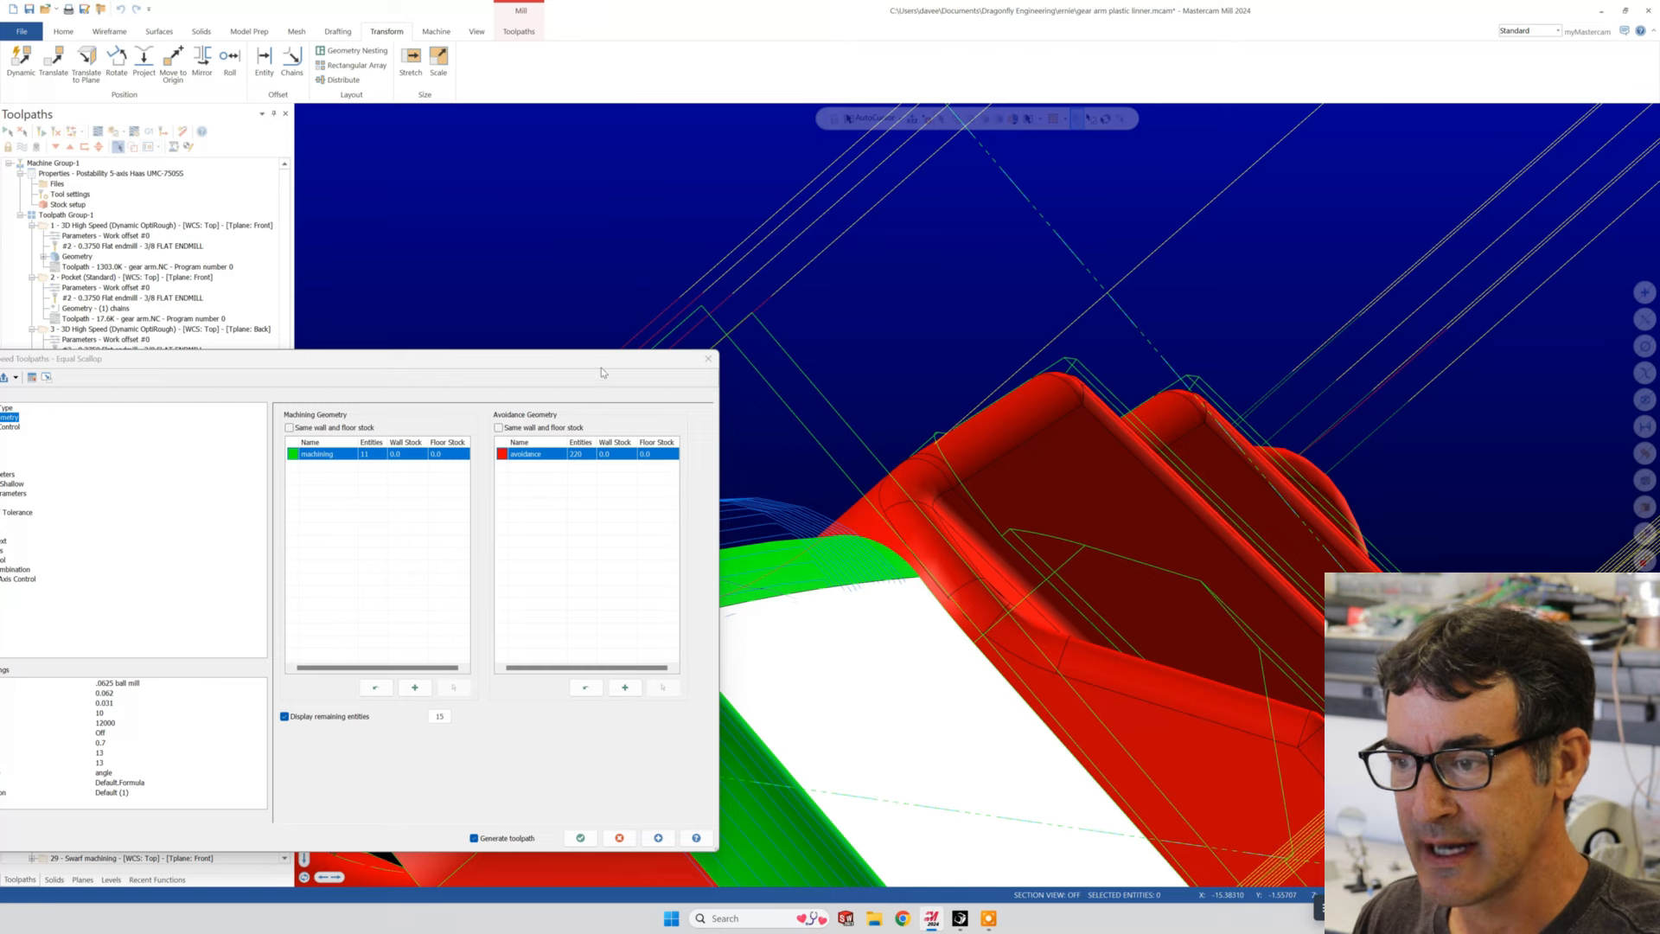
left_click_drag(604, 359, 360, 378)
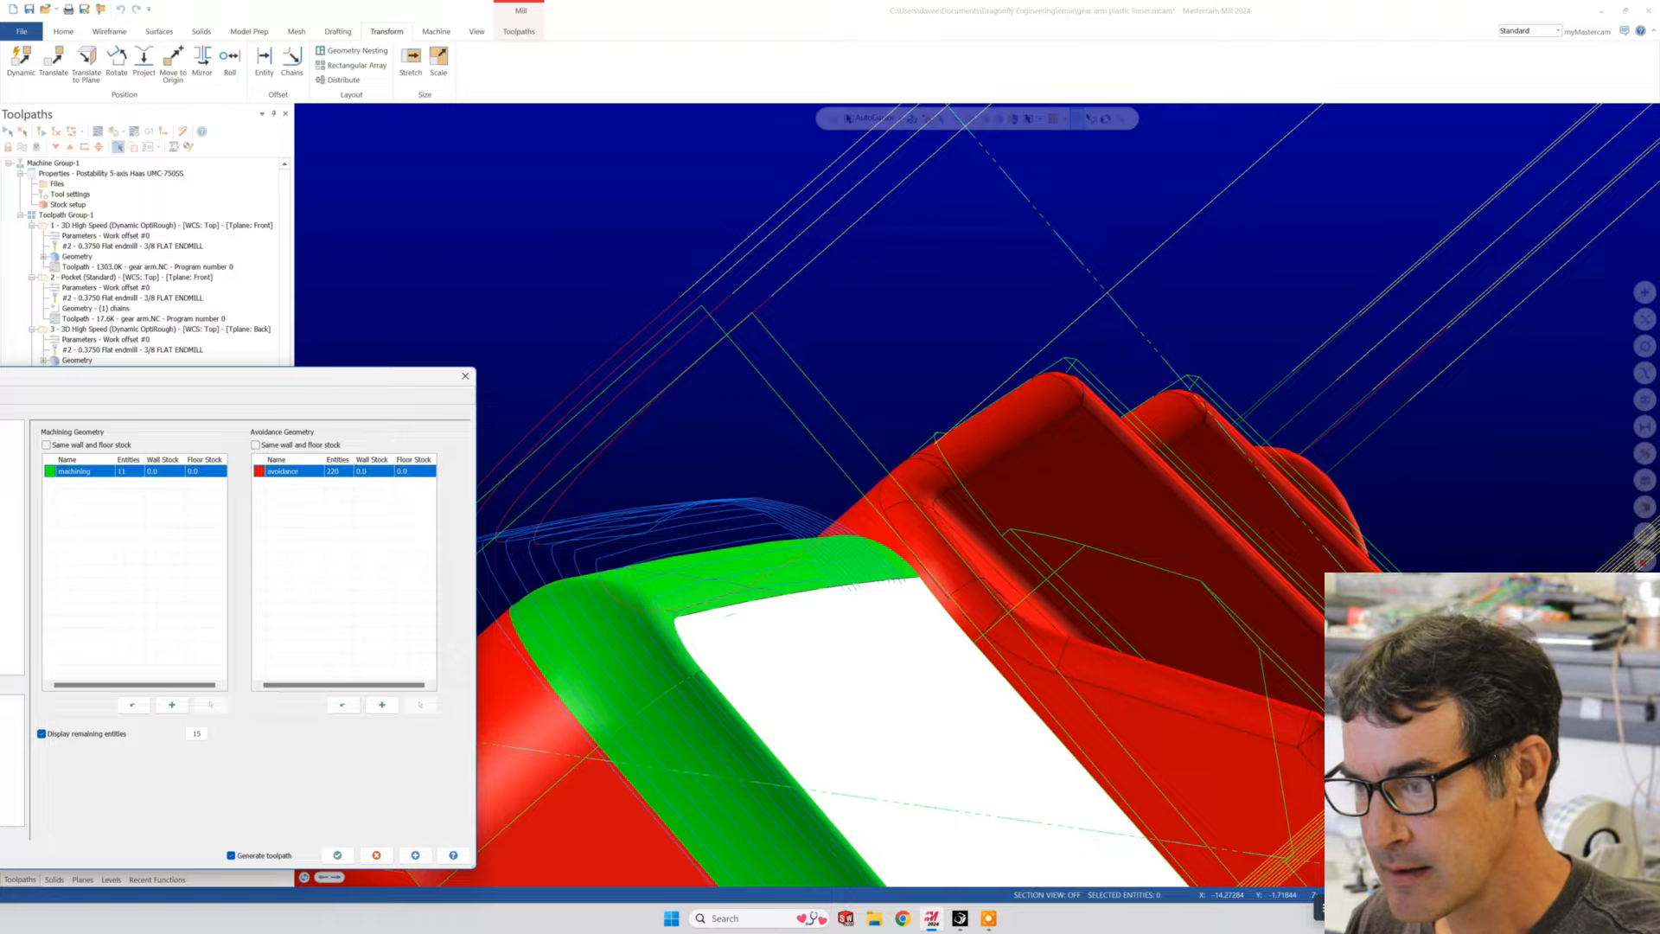
key("alt+s")
scroll(852, 502, "down", 3)
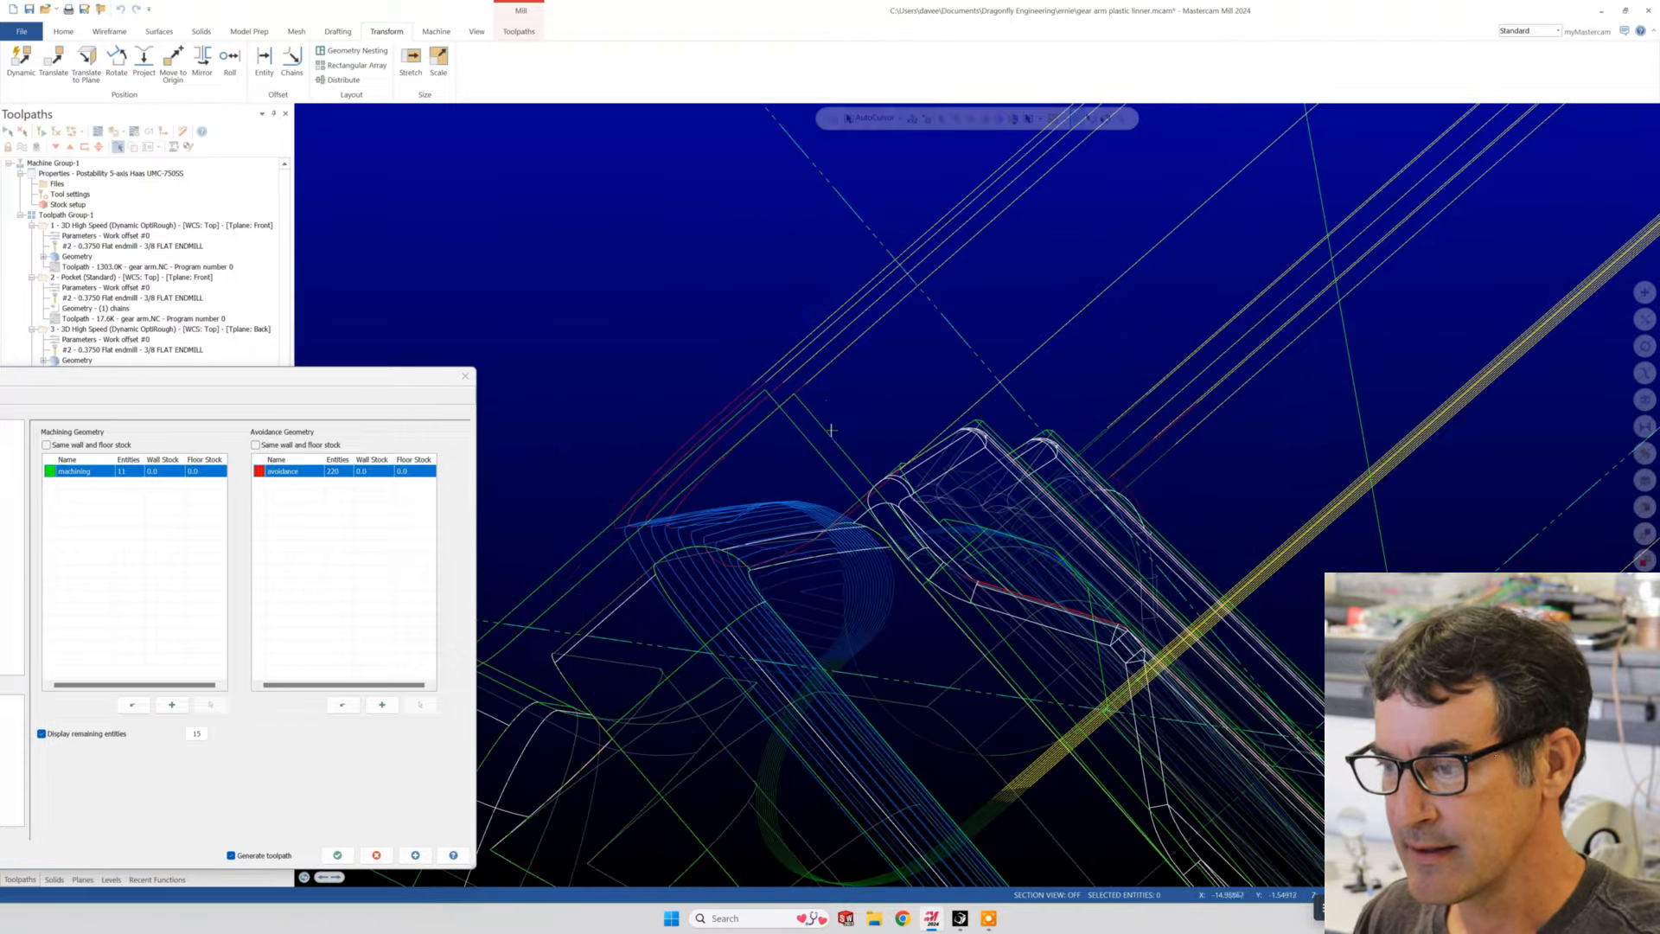
middle_click_drag(830, 430, 959, 562)
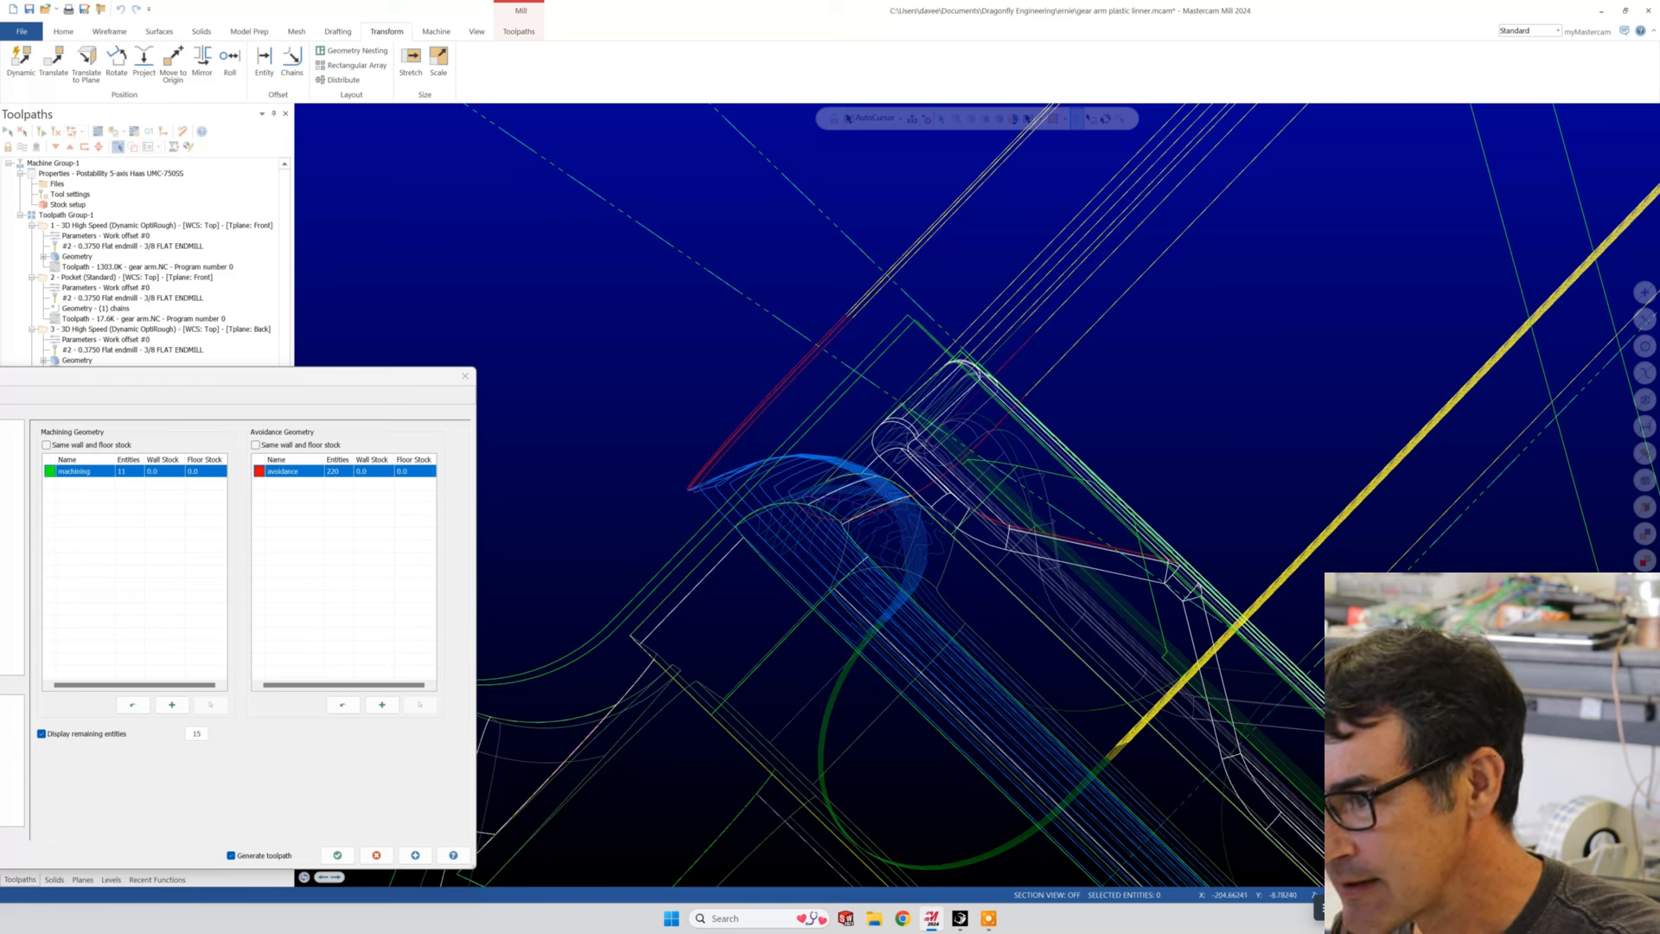
key("alt+s")
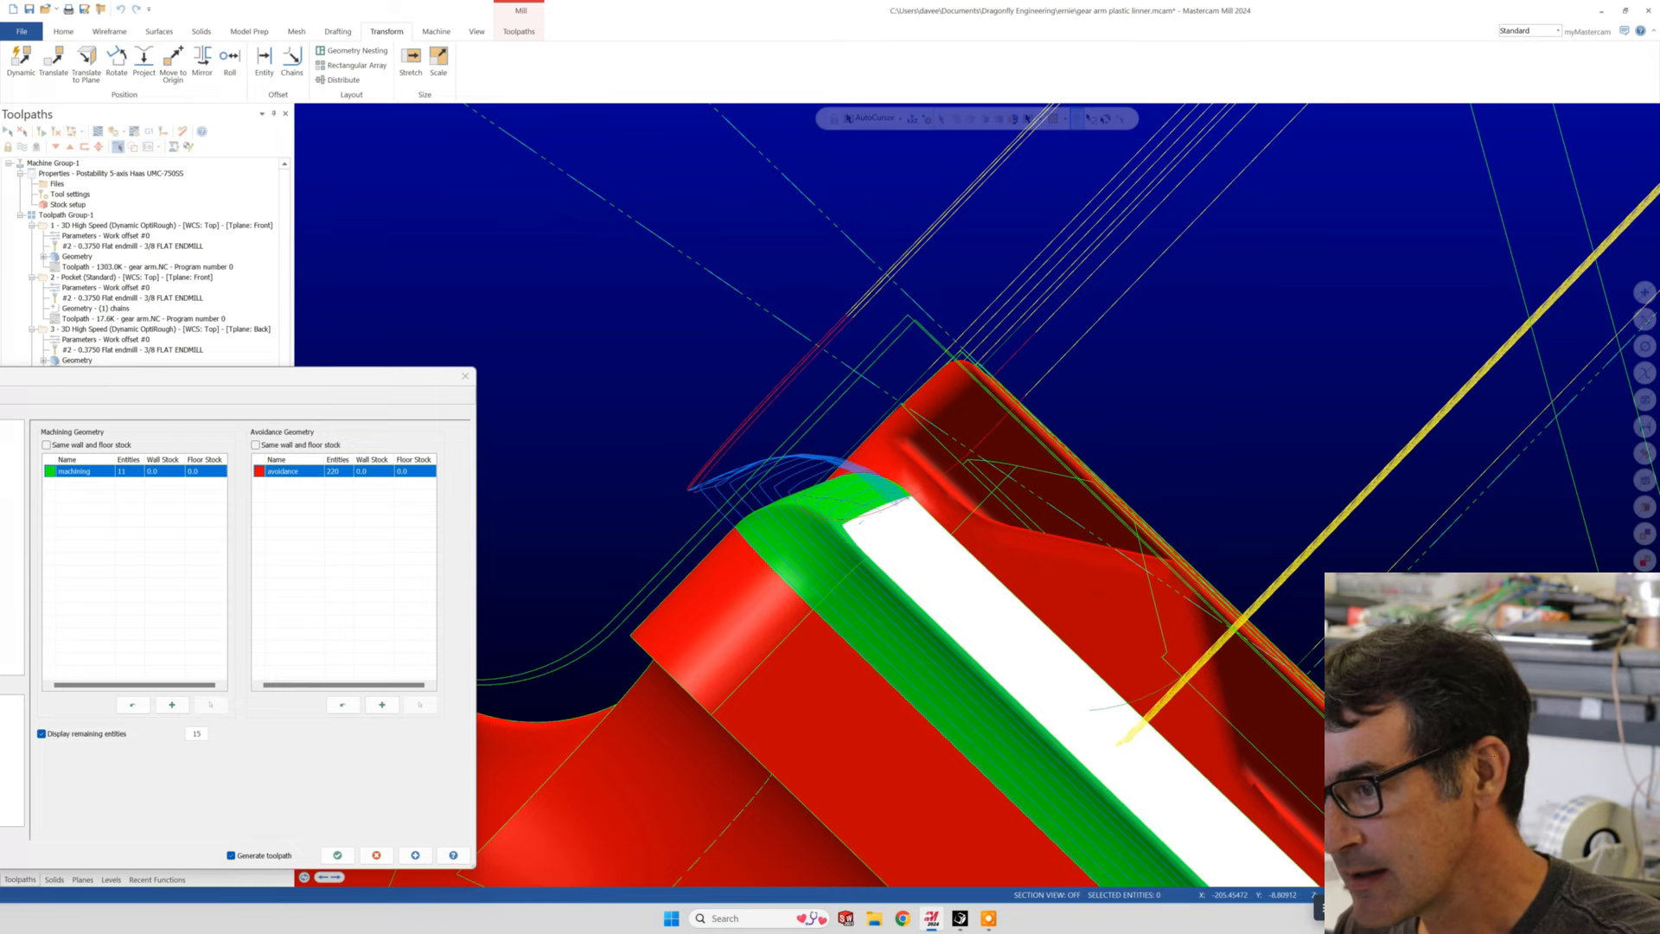
key("ctrl+t")
middle_click_drag(846, 509, 812, 525)
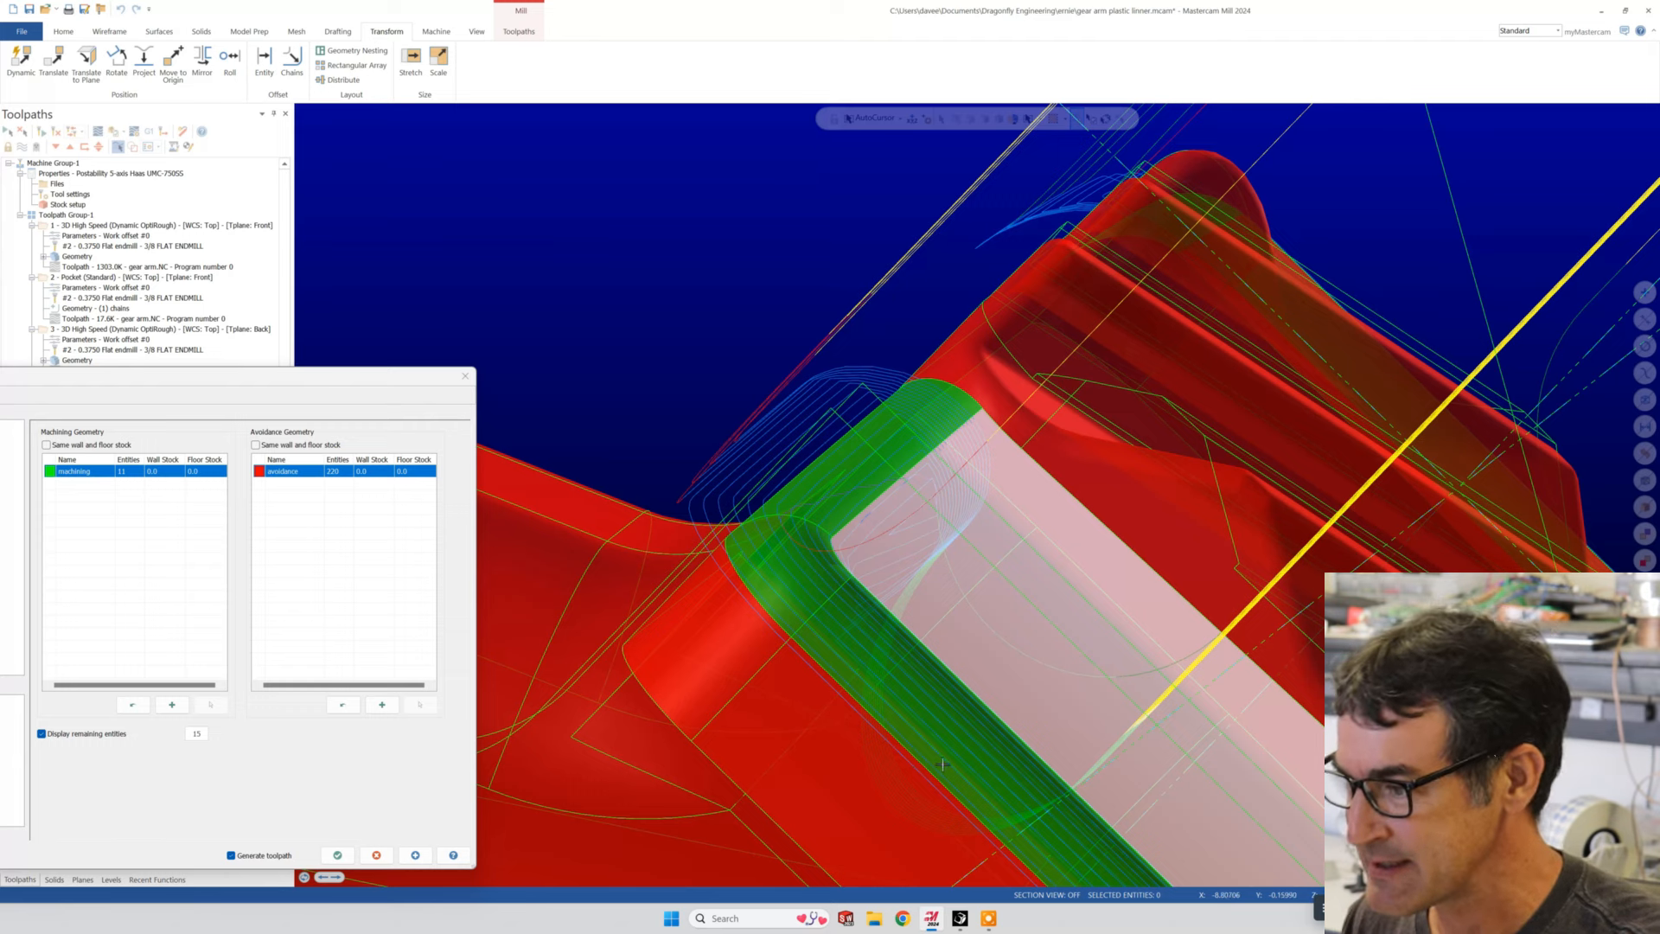
- Compare the toolpath along the pad edges beside the excluded face and beyond the ribs, viewing the part and fixture from several sides
scroll(1372, 499, "down", 6)
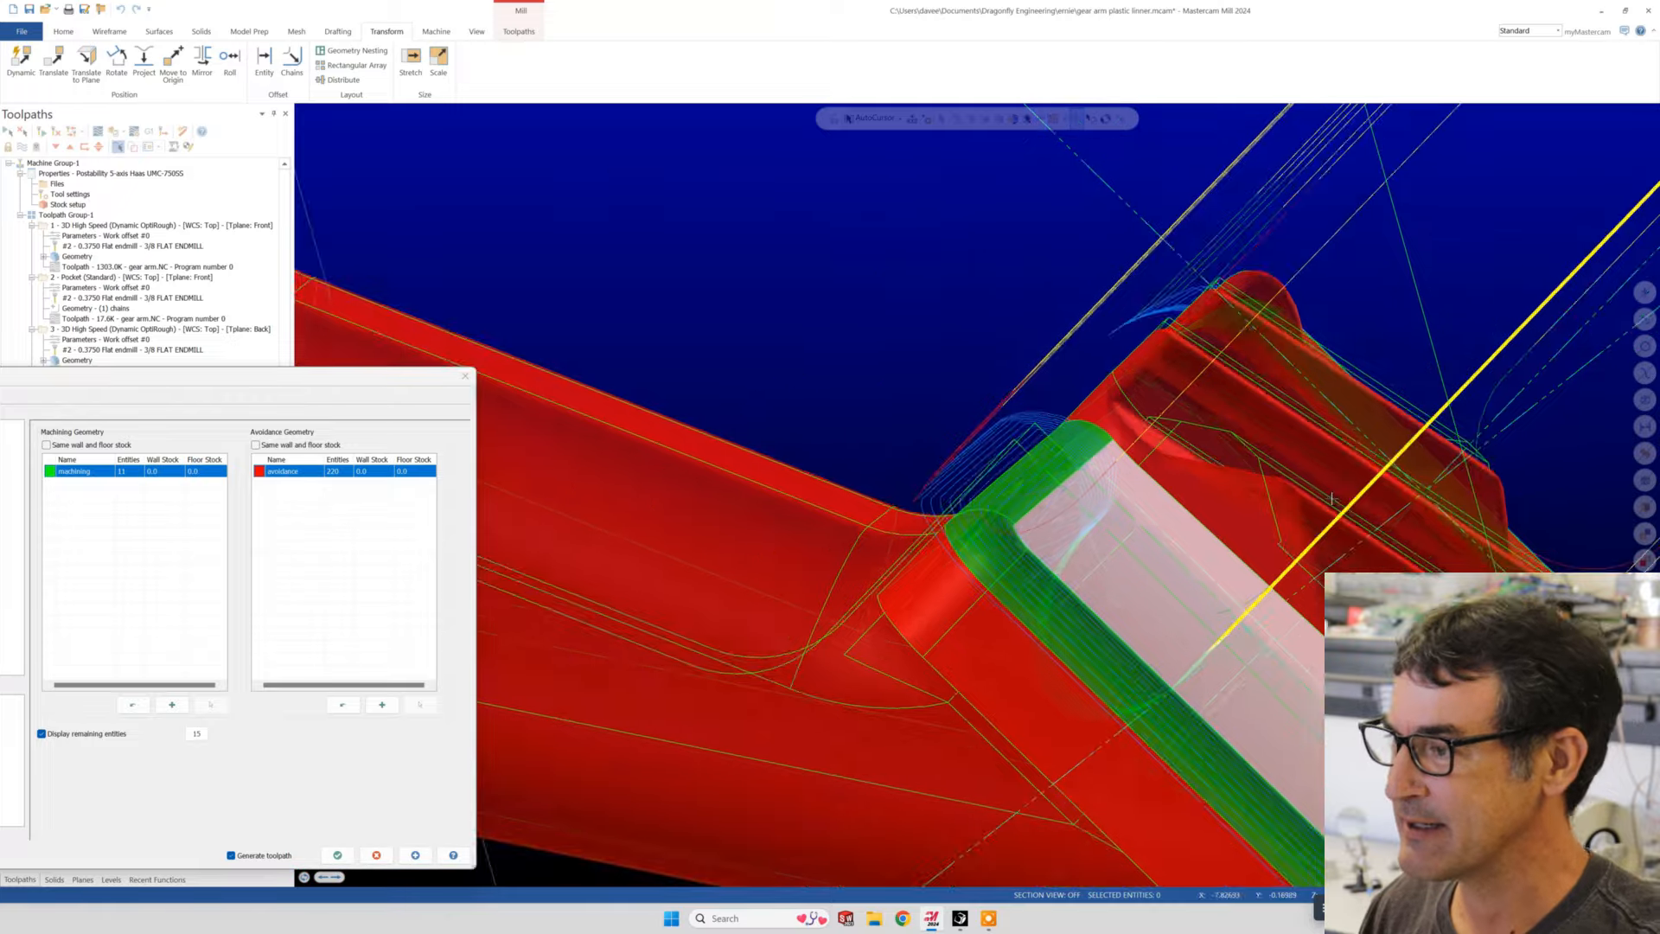
middle_click_drag(1371, 499, 1265, 588)
scroll(1279, 584, "up", 3)
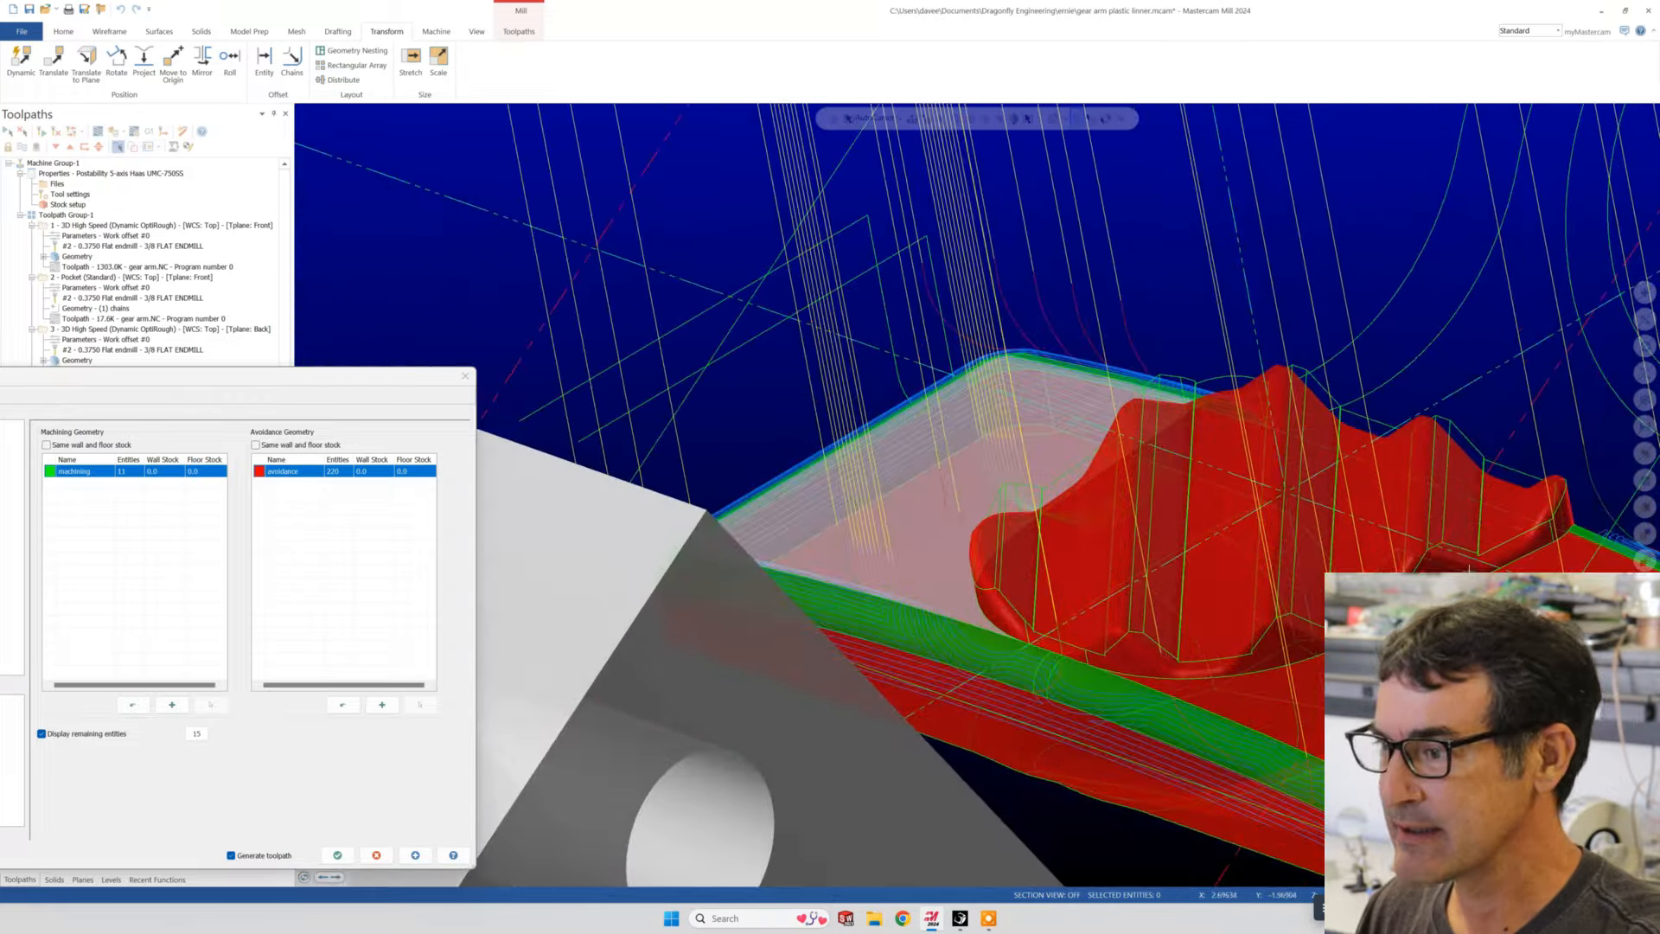
scroll(1280, 536, "down", 4)
scroll(1383, 502, "up", 7)
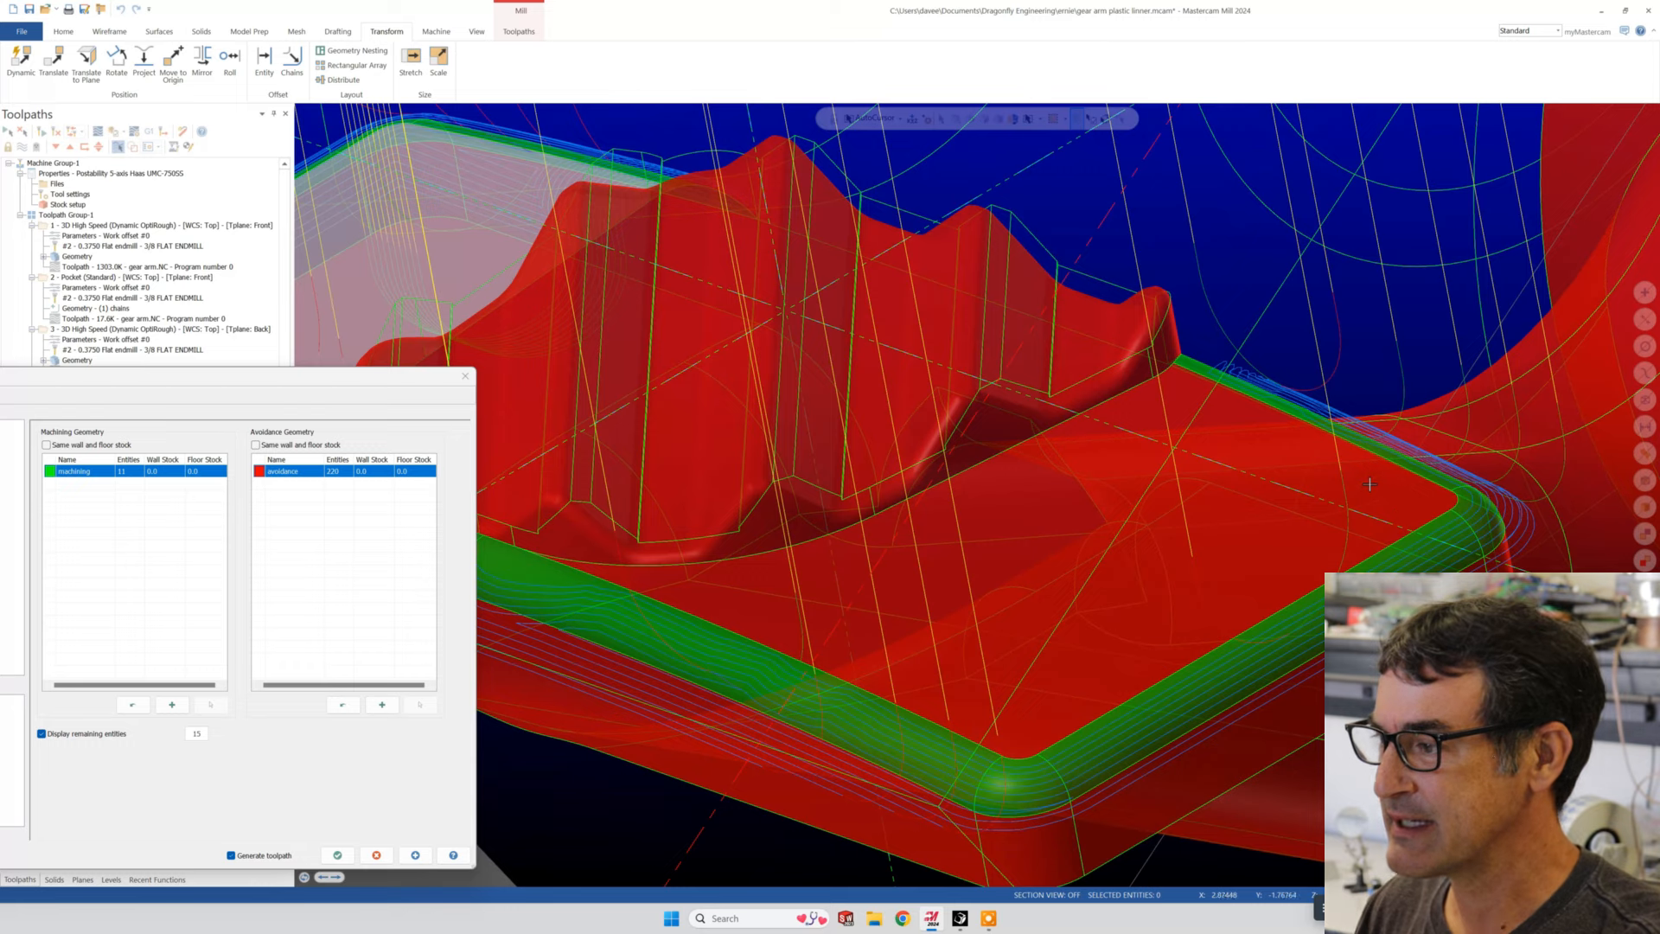
scroll(1515, 479, "up", 5)
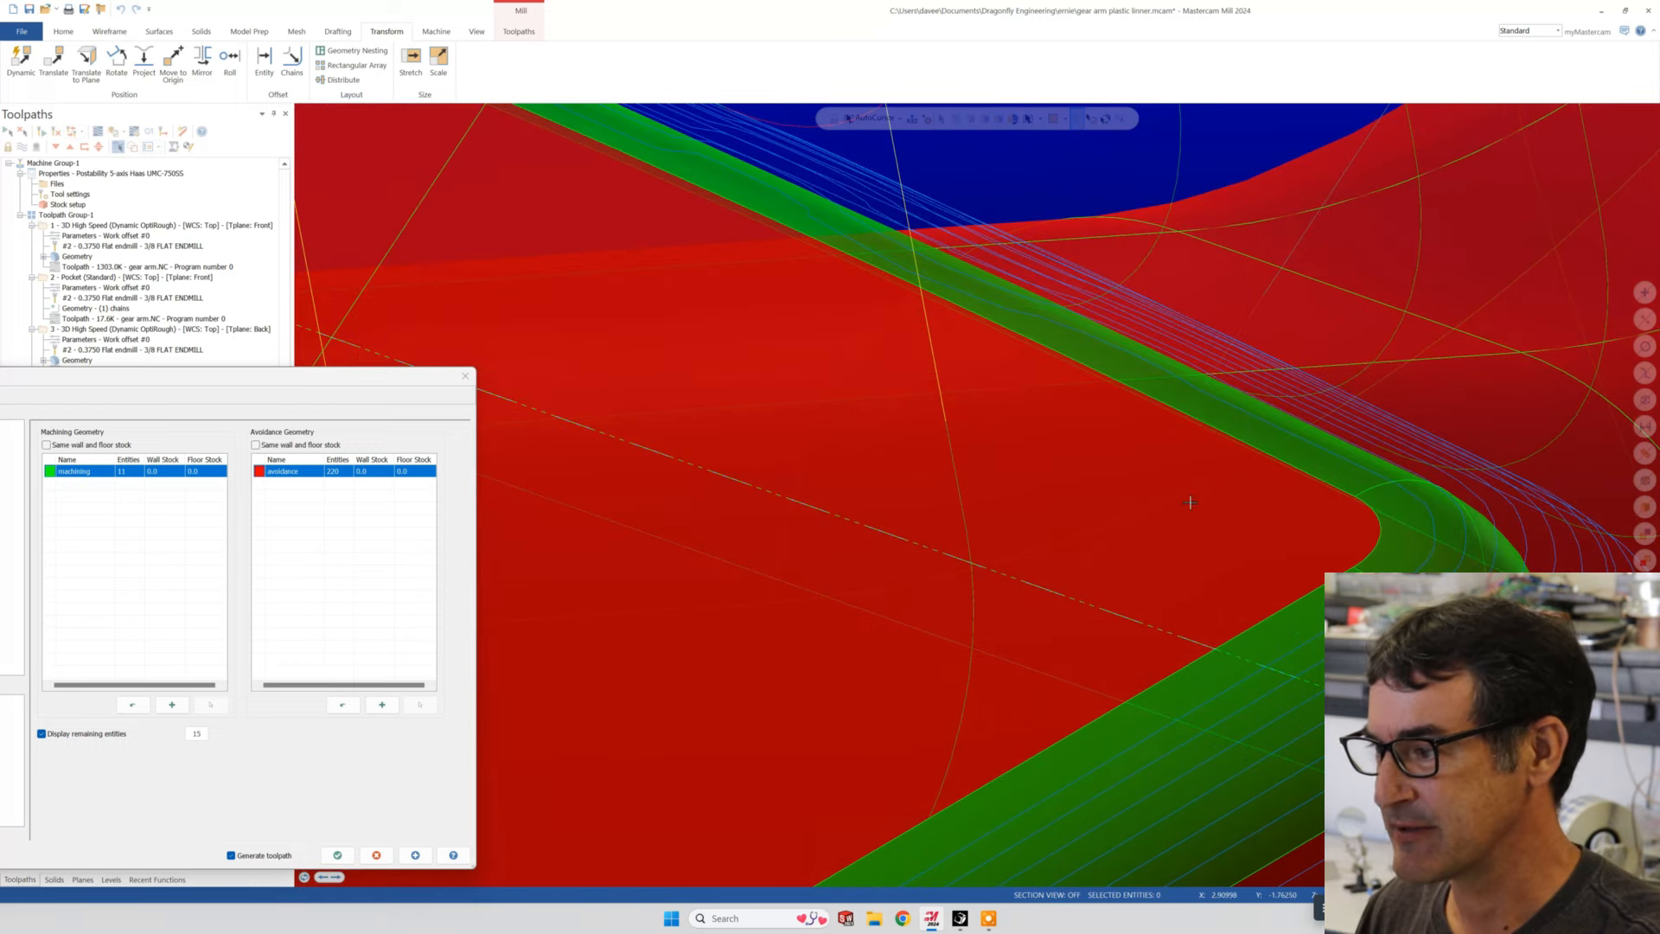
scroll(1494, 567, "down", 1)
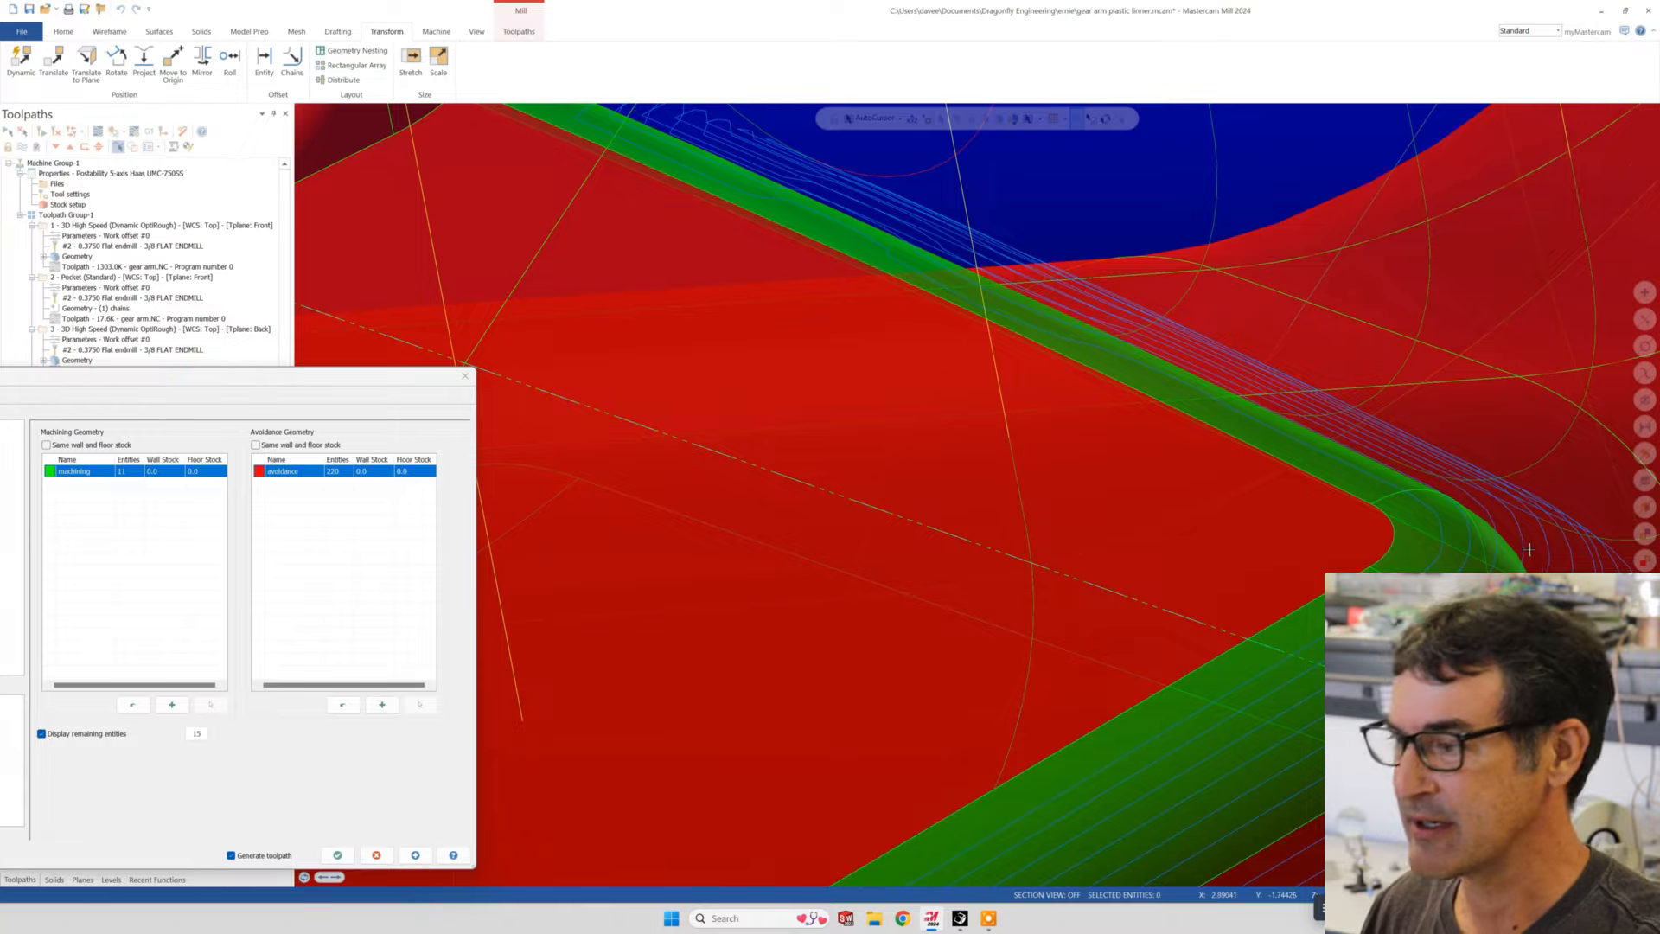
scroll(1528, 549, "down", 10)
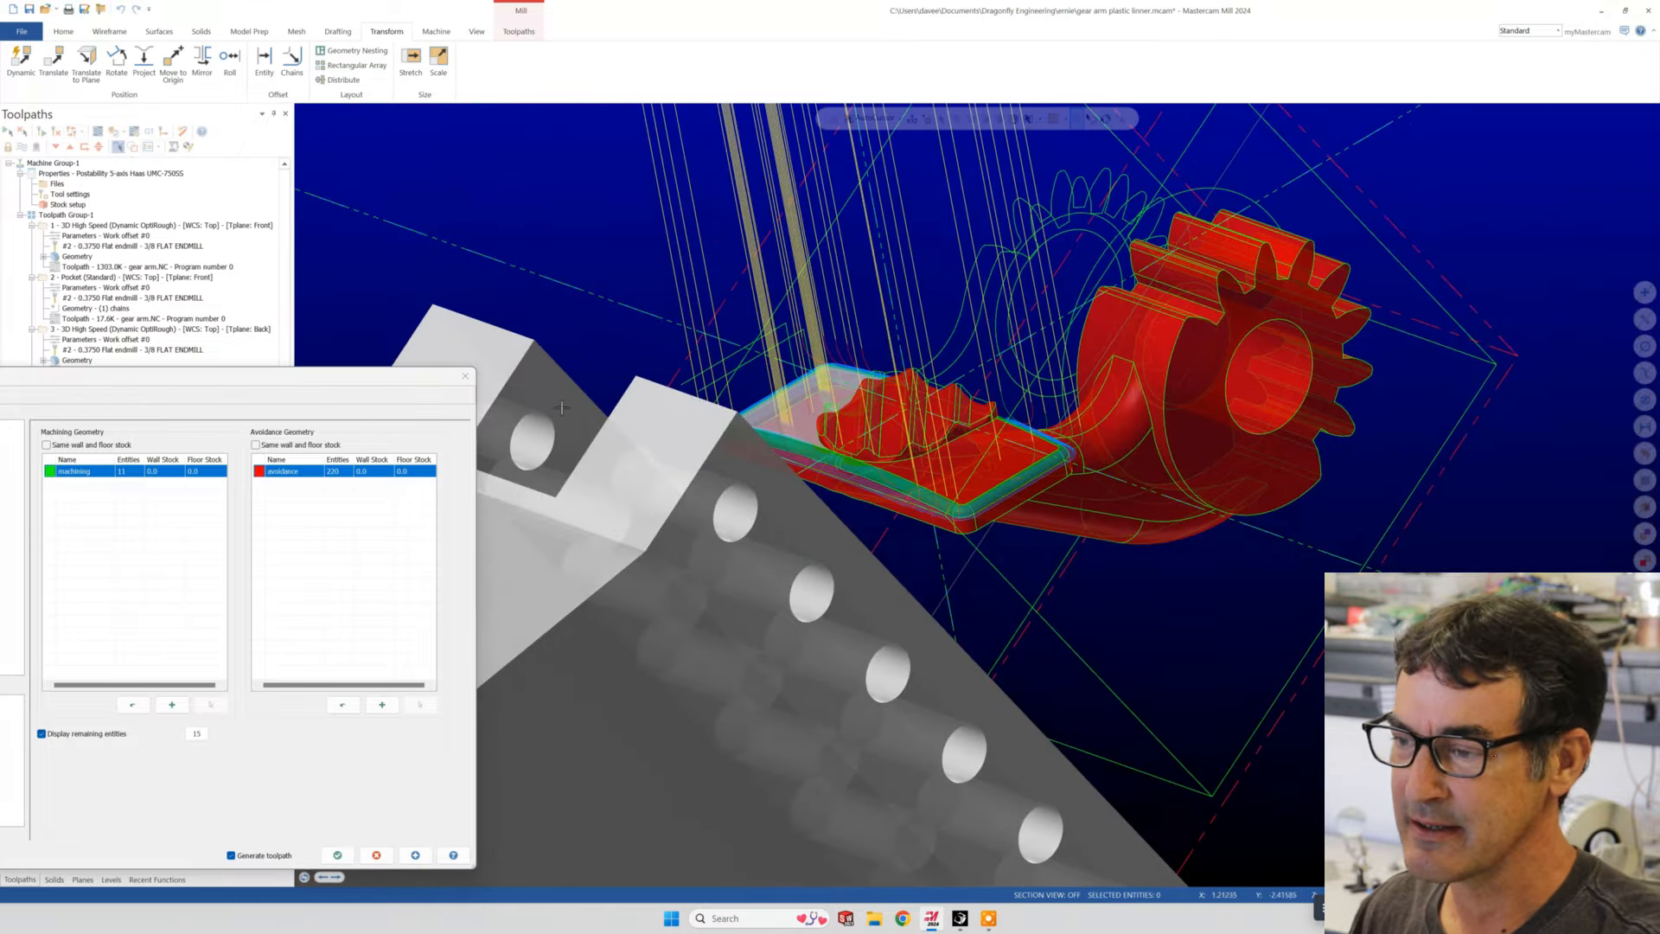
middle_click_drag(561, 407, 1240, 485)
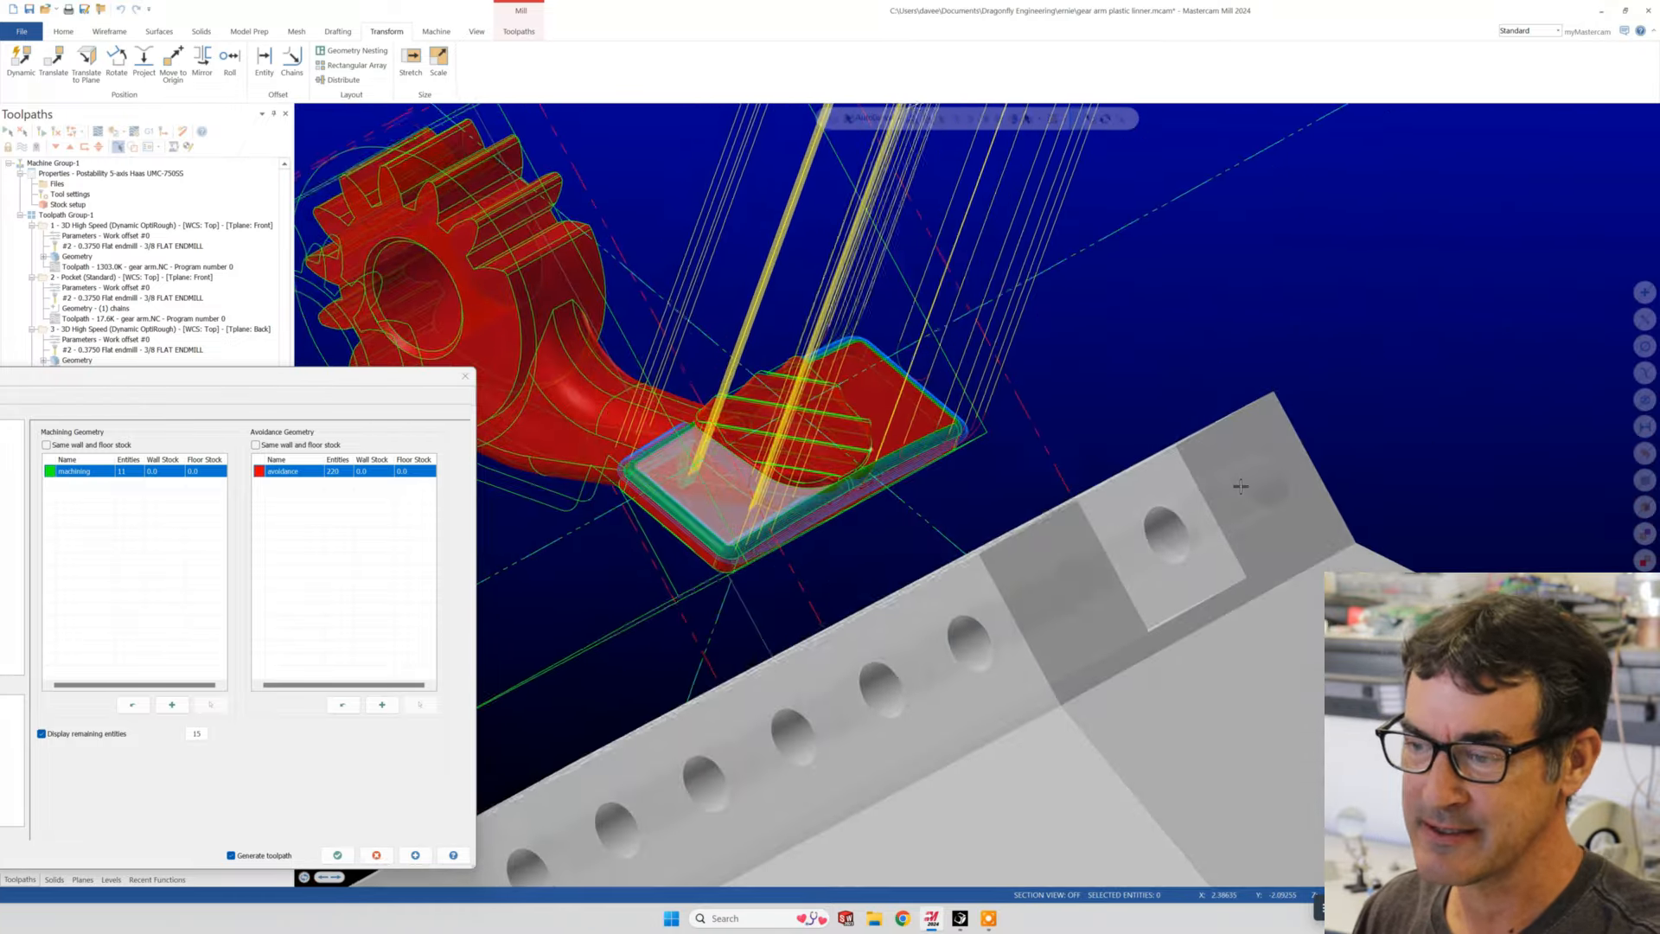
scroll(908, 487, "up", 8)
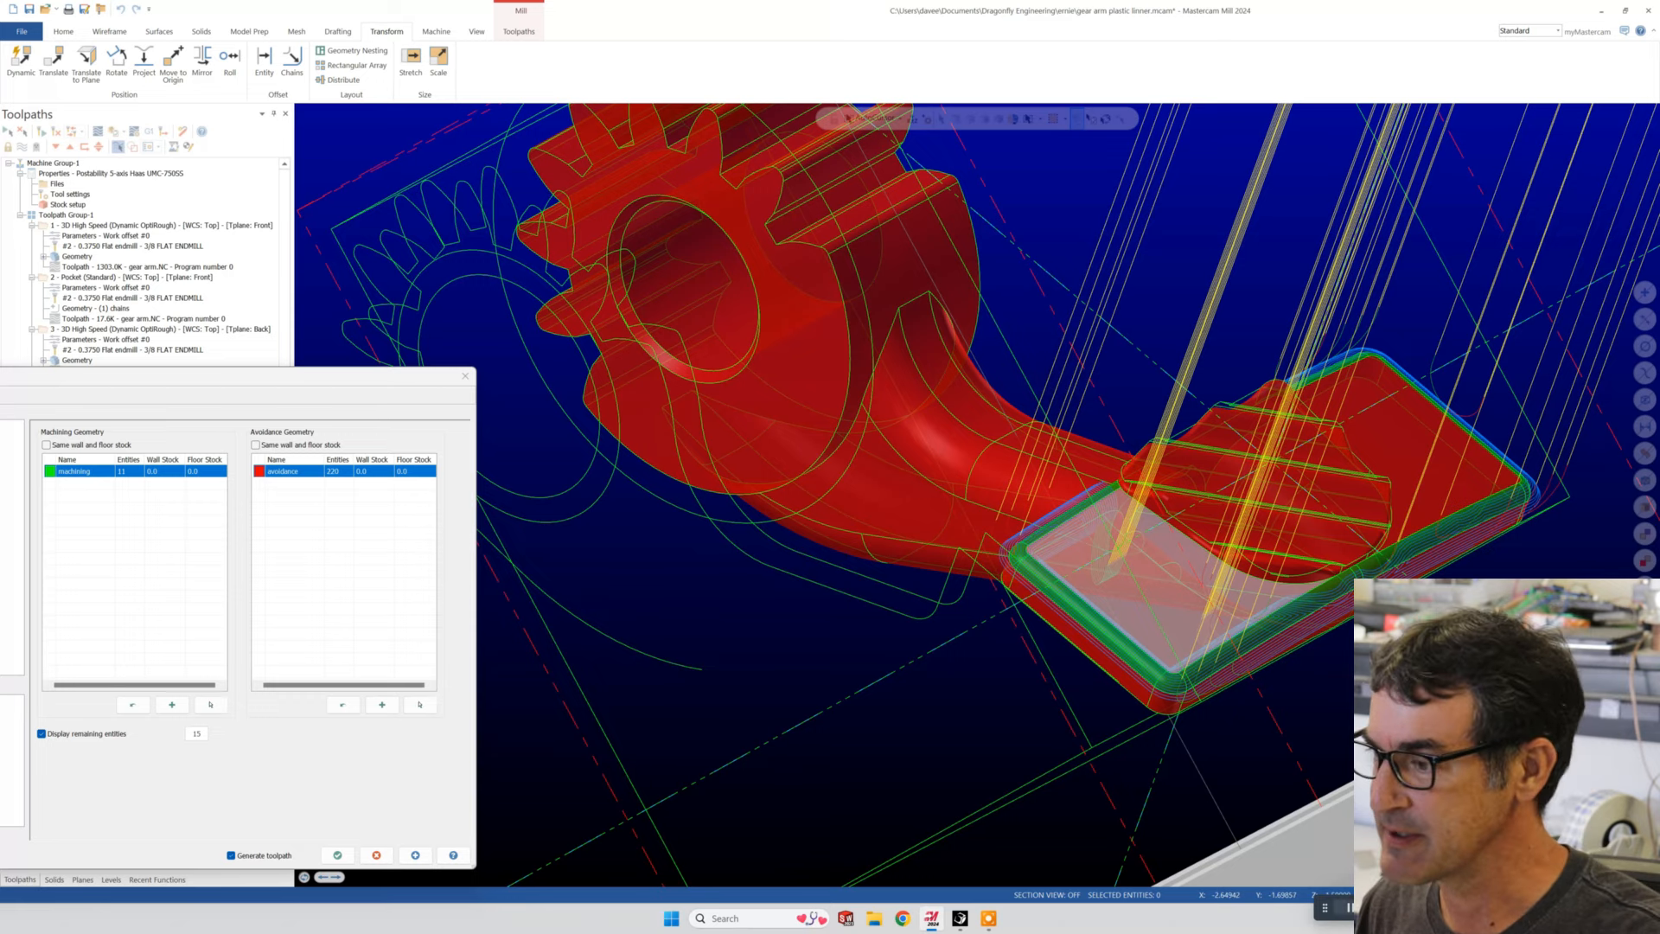
left_click(1352, 907)
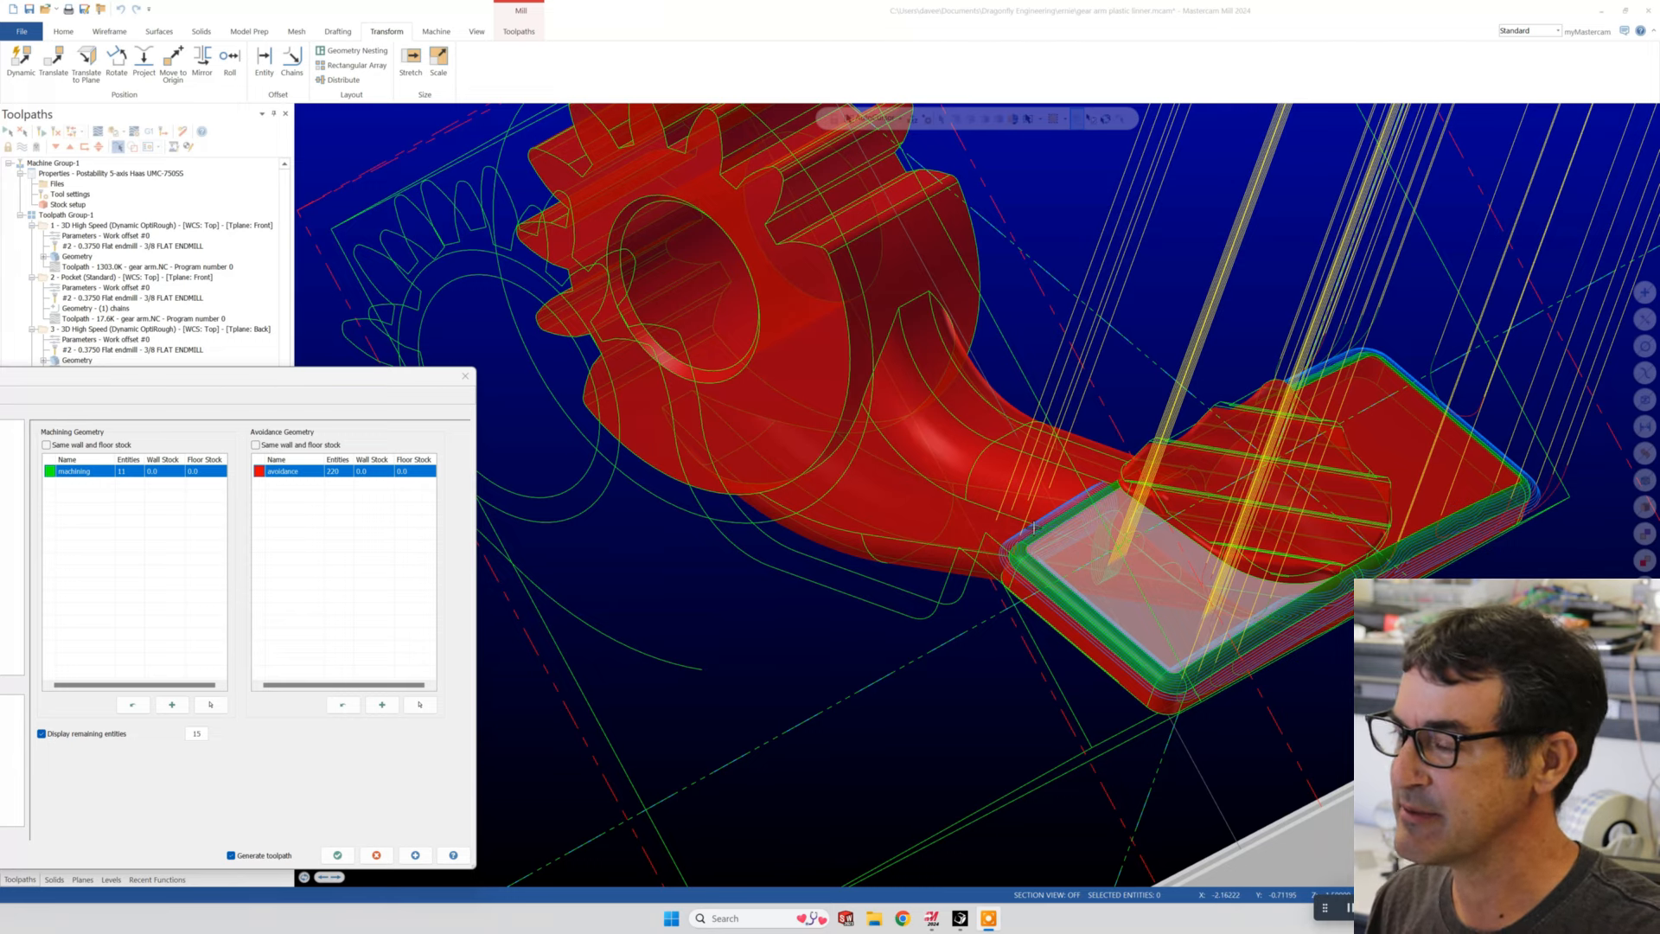
scroll(1033, 529, "down", 2)
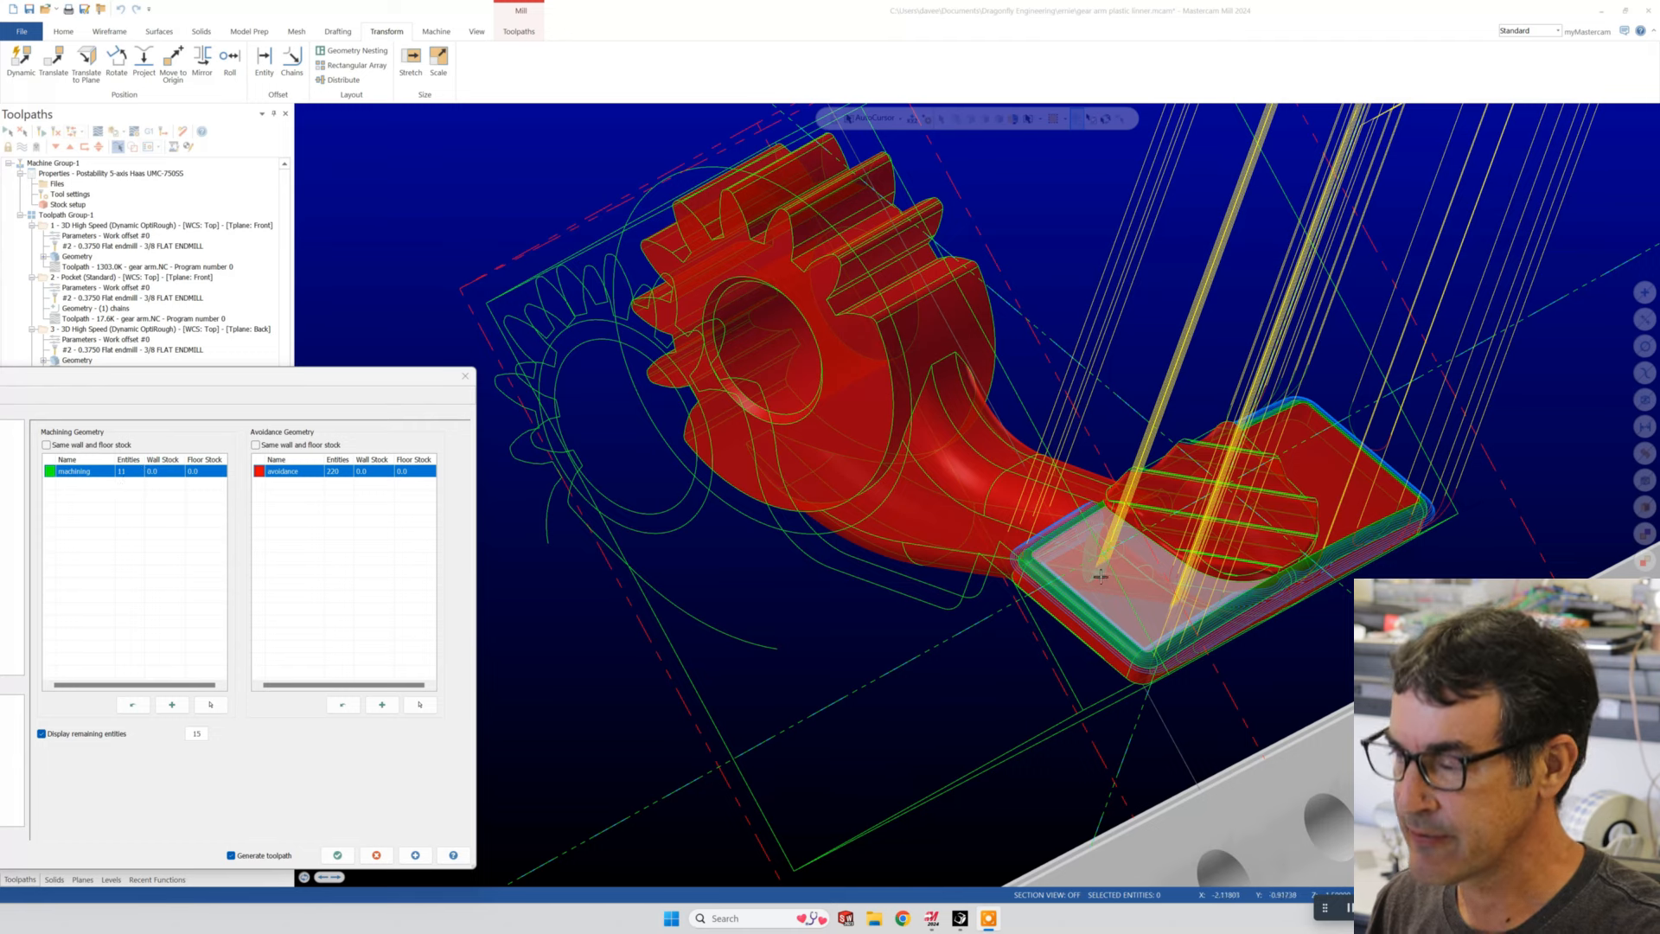
- Add the flat pad face back to the avoidance geometry and regenerate the Equal Scallop toolpath
left_click(420, 705)
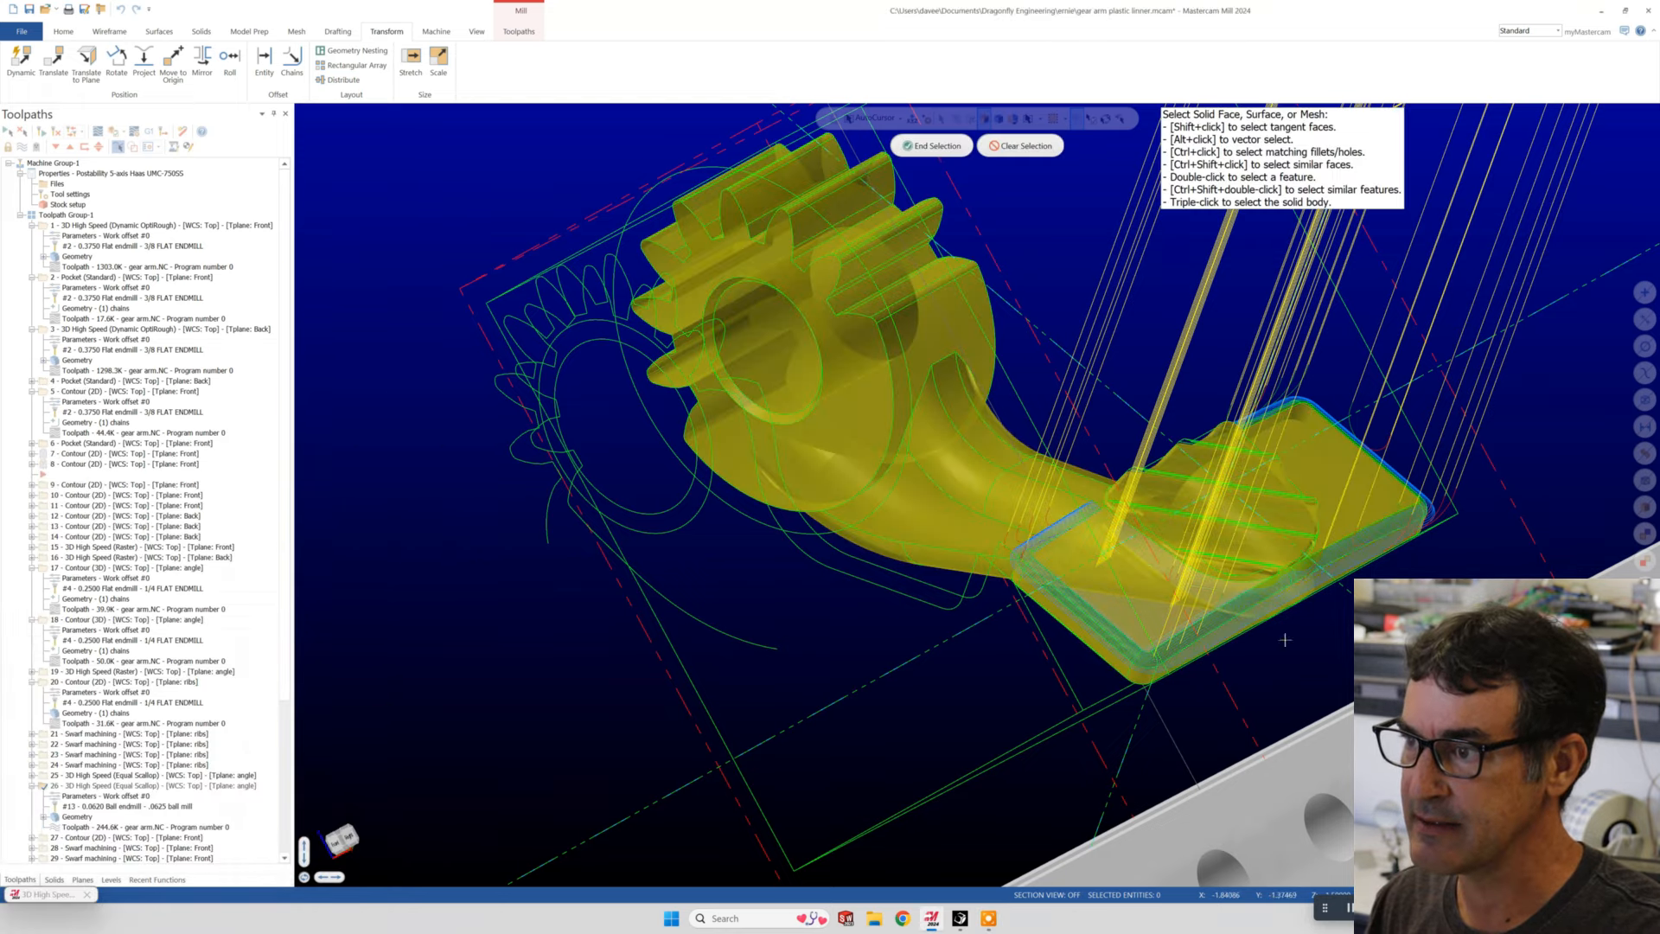
key("Escape")
scroll(1112, 551, "up", 5)
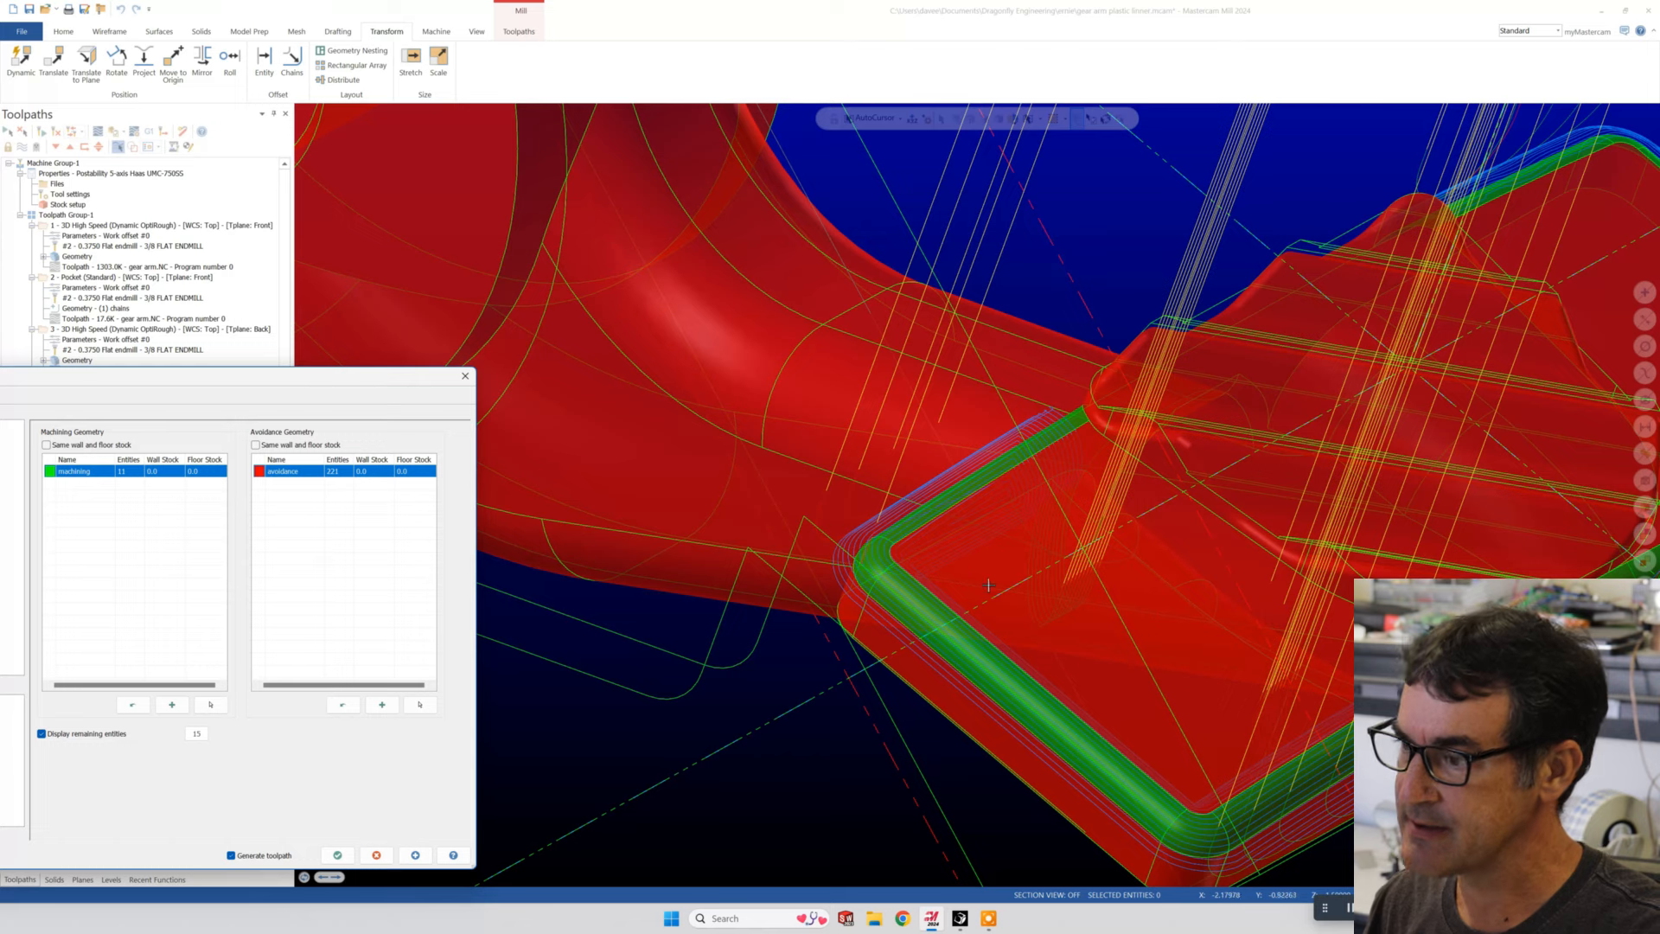
left_click(416, 856)
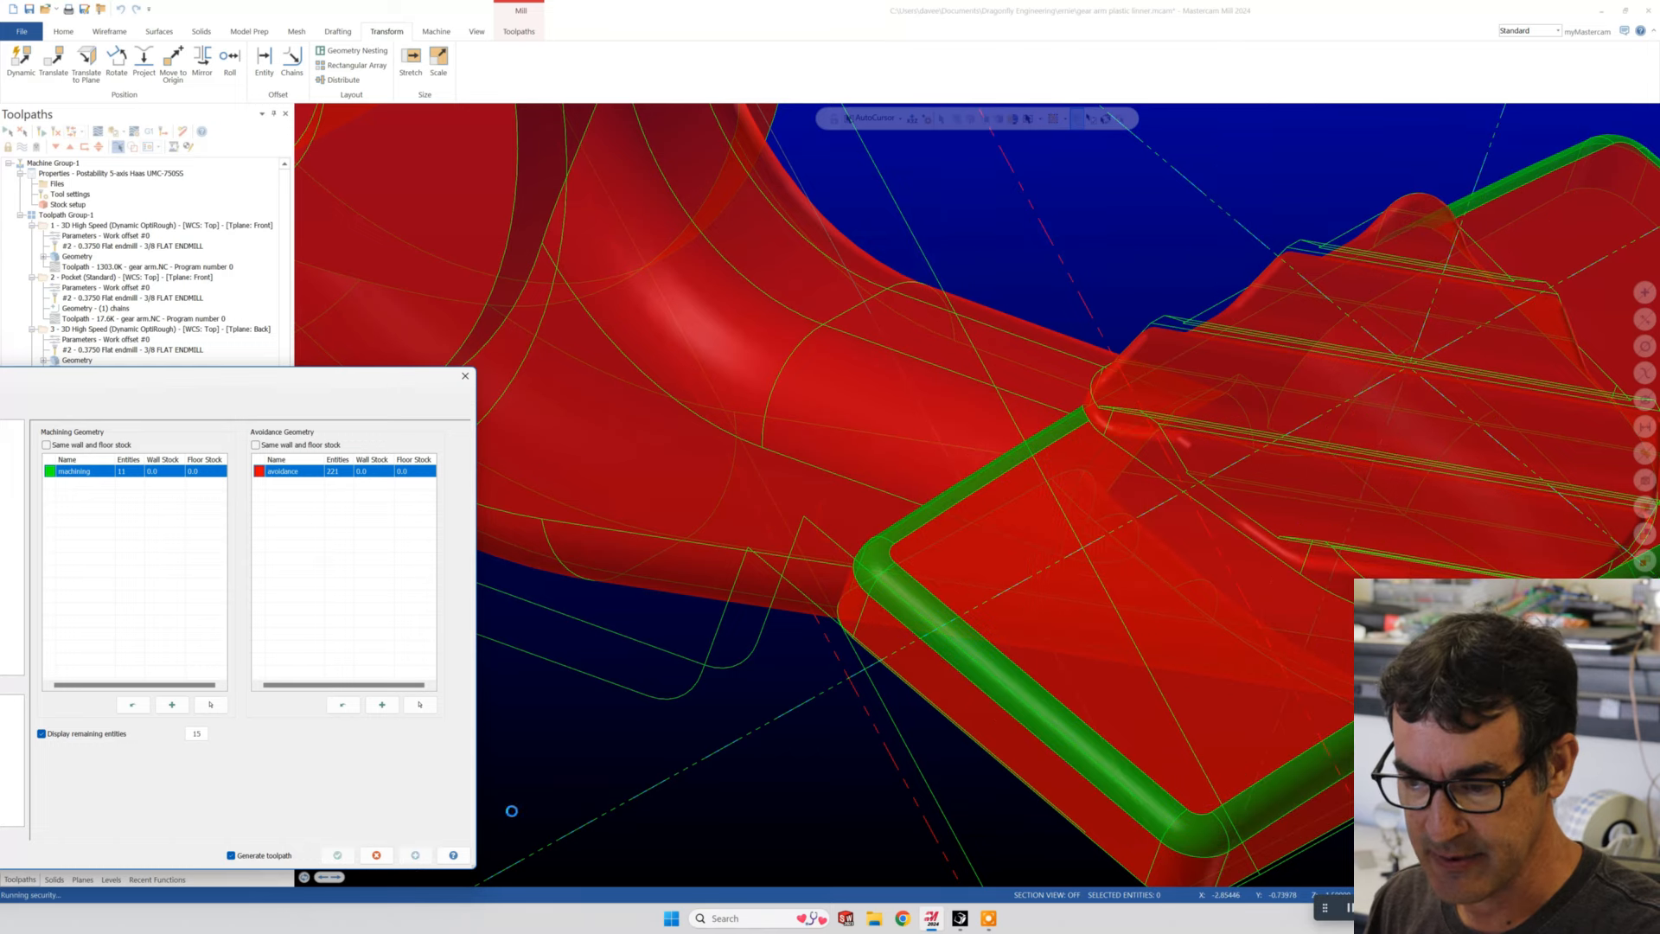
- Check the recalculated passes around the pad edge and accept operation 26's Equal Scallop parameters
mouse_move(1069, 563)
middle_mouse_down()
mouse_move(970, 551)
mouse_move(1060, 535)
mouse_move(922, 410)
mouse_move(1101, 654)
middle_mouse_up()
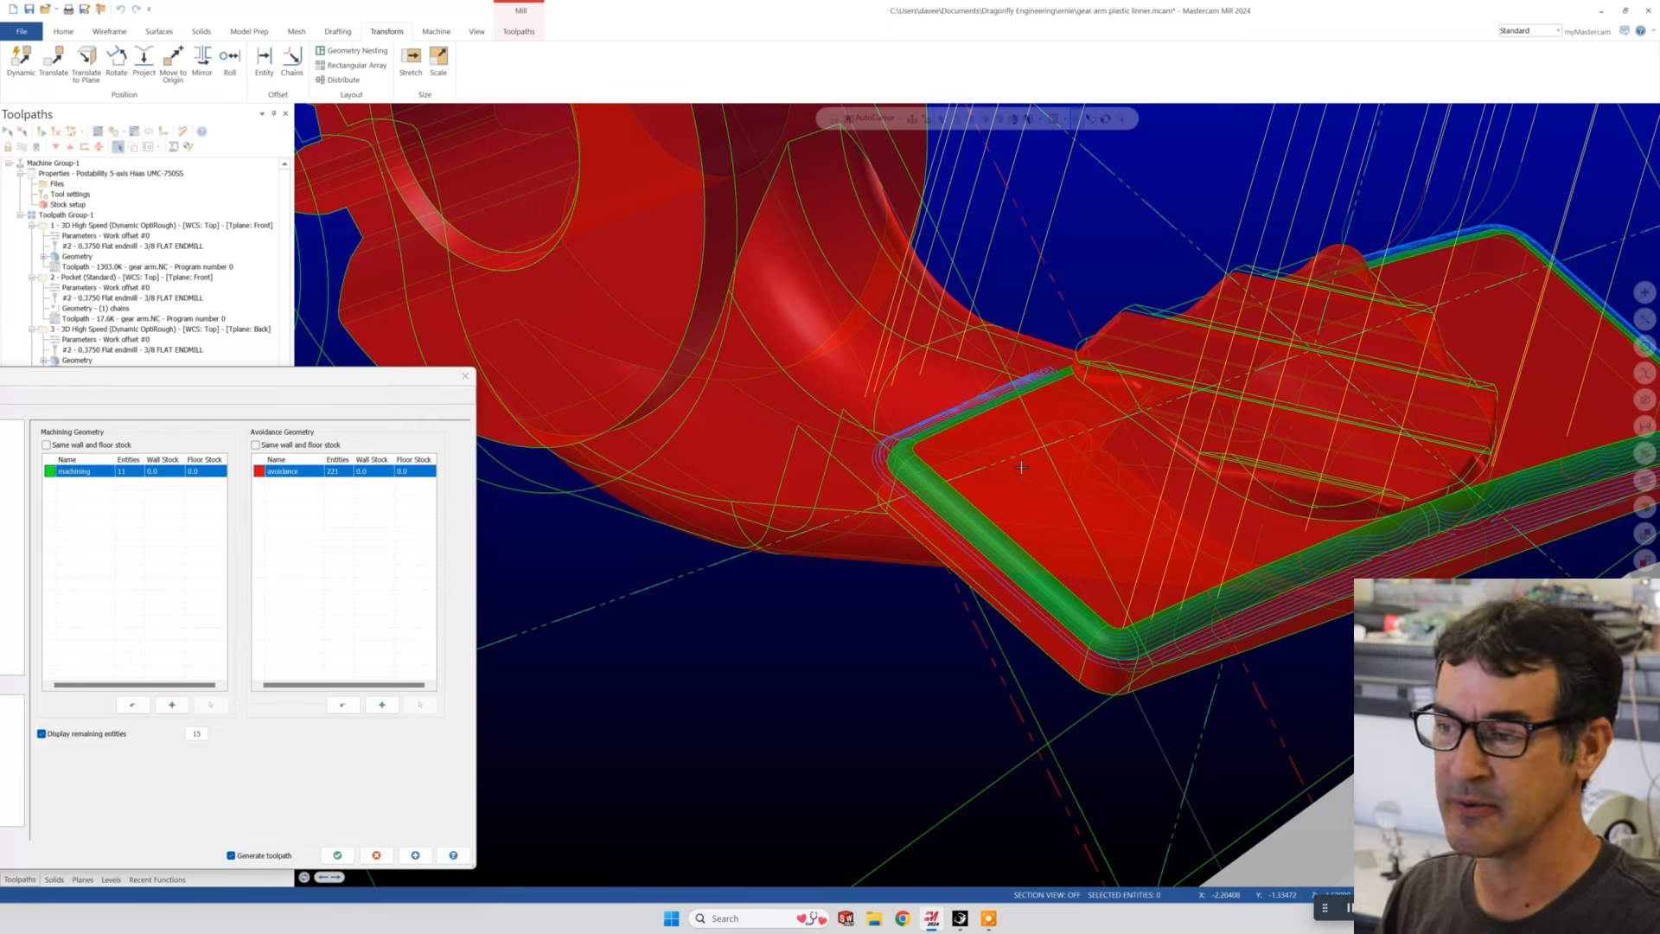
scroll(944, 526, "down", 3)
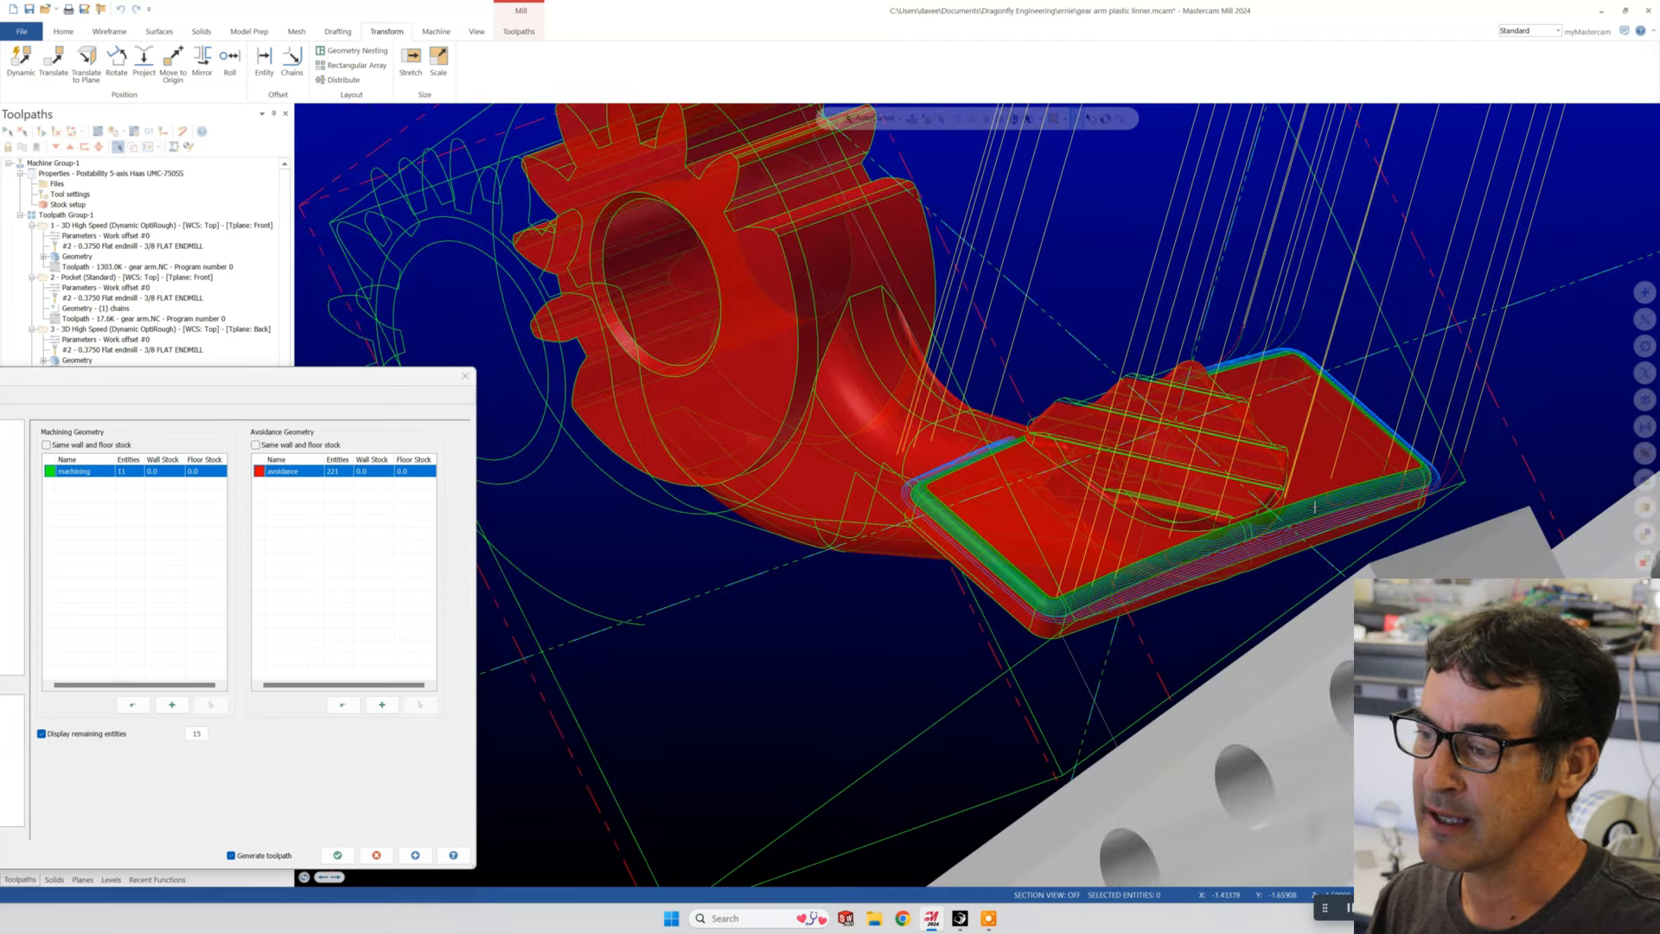
left_click(337, 855)
scroll(759, 177, "down", 2)
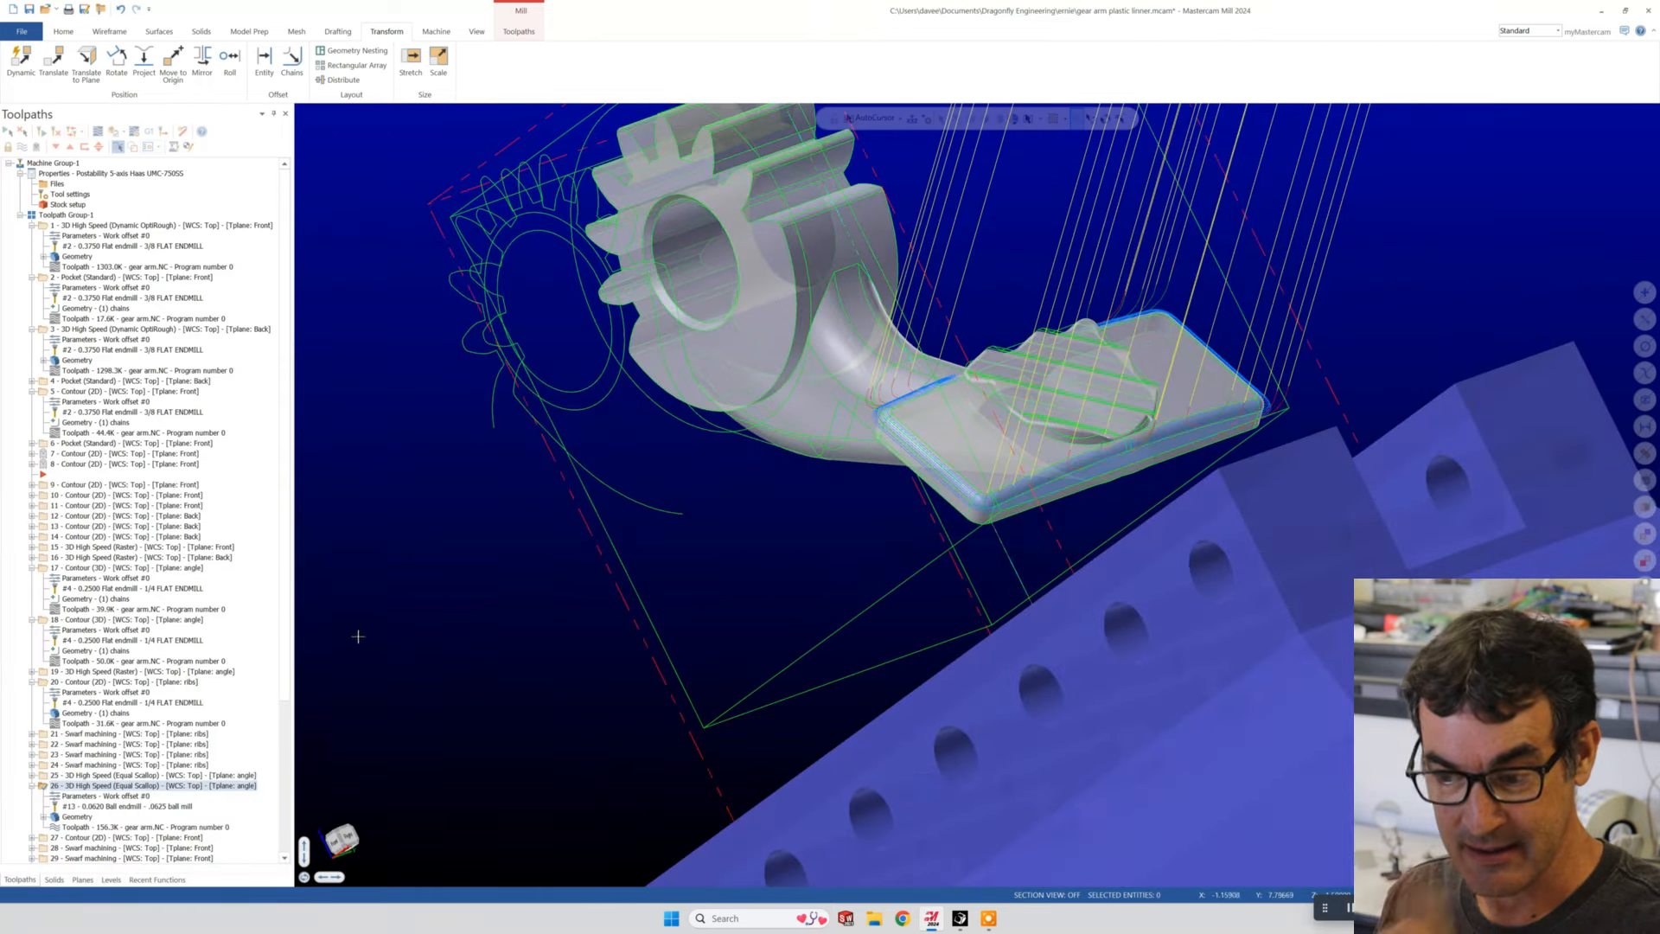
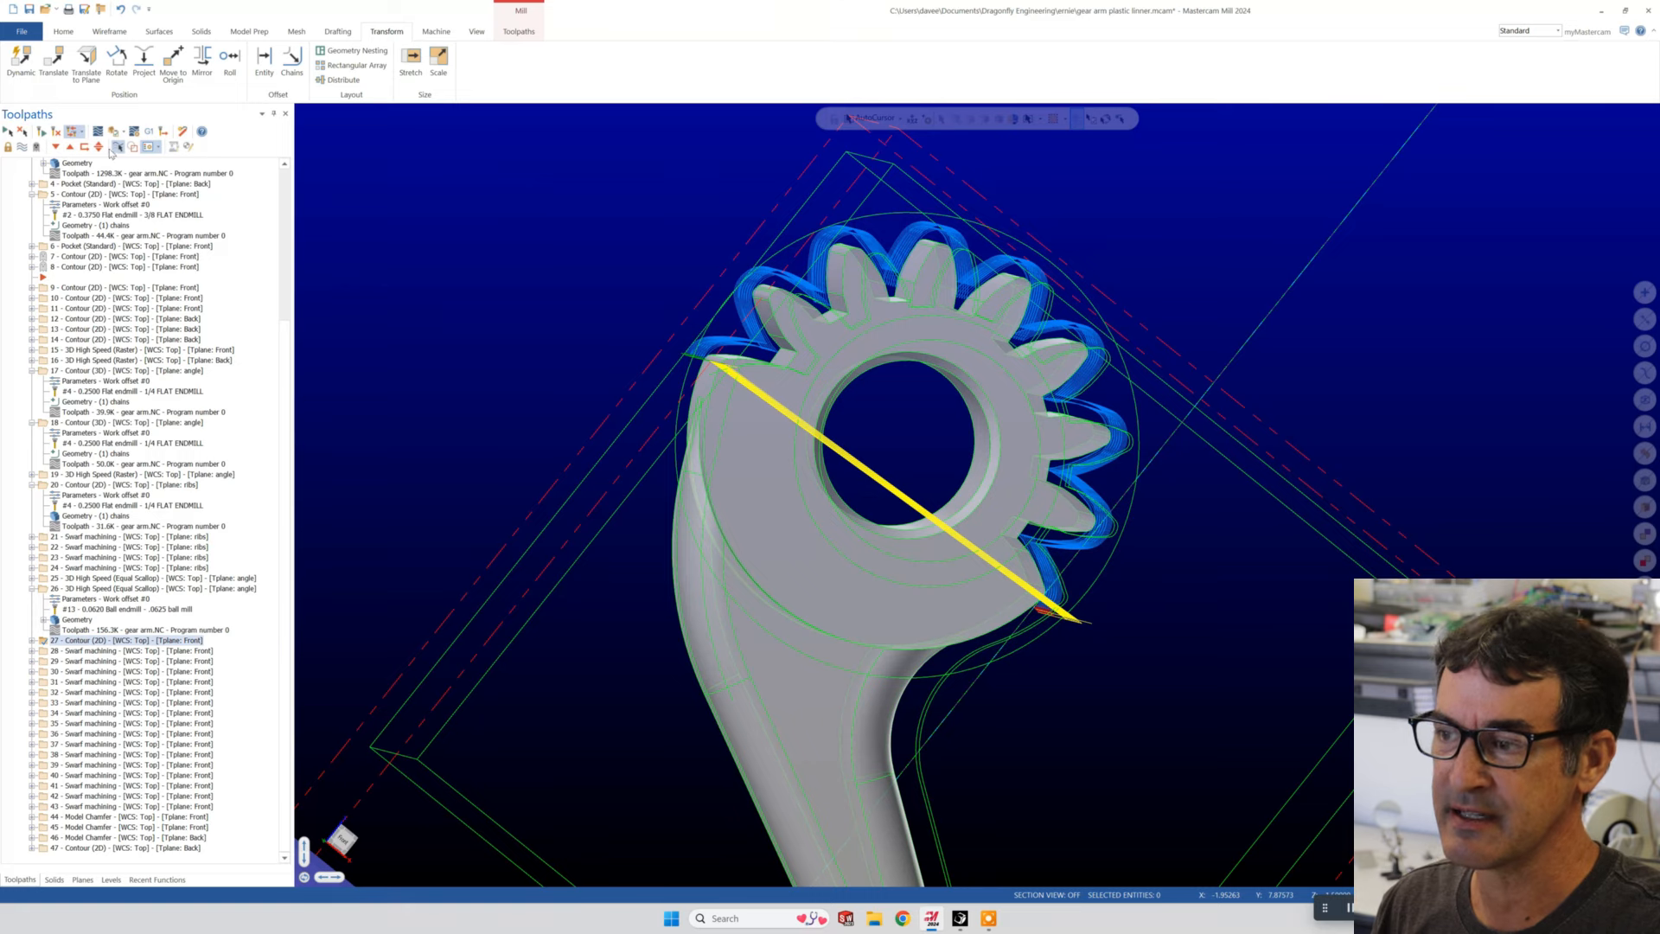
- Run a Verify simulation of operation 27's 2D contour, inspect the stock cut around the gear teeth, and leave the simulator
left_click(116, 132)
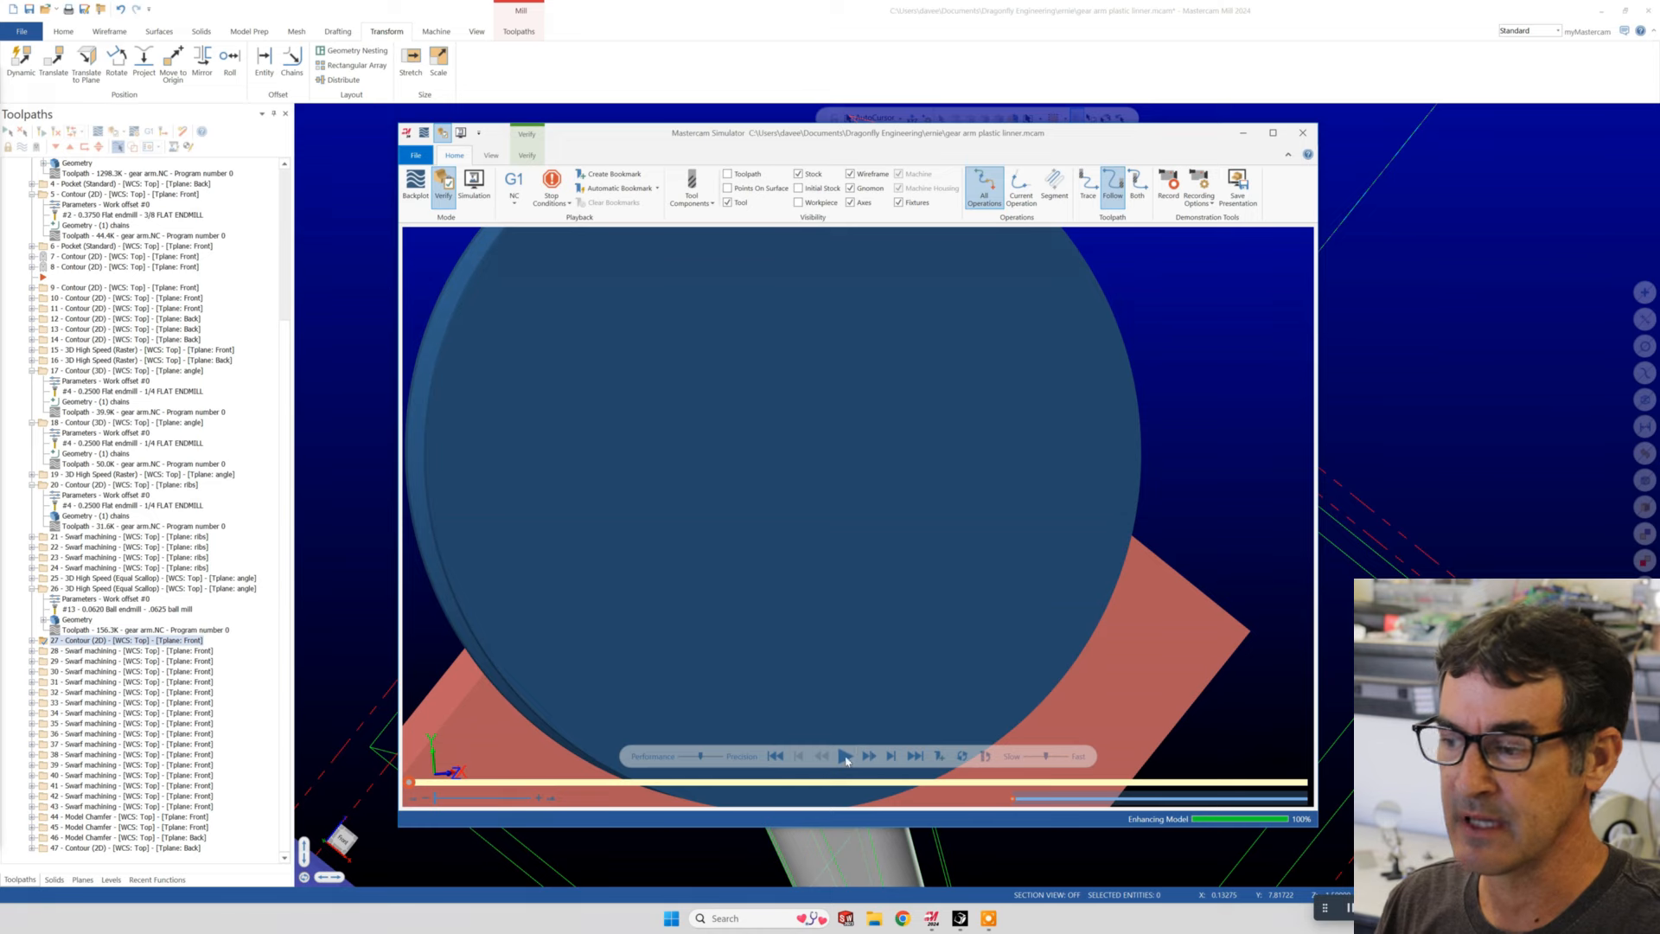
left_click(846, 757)
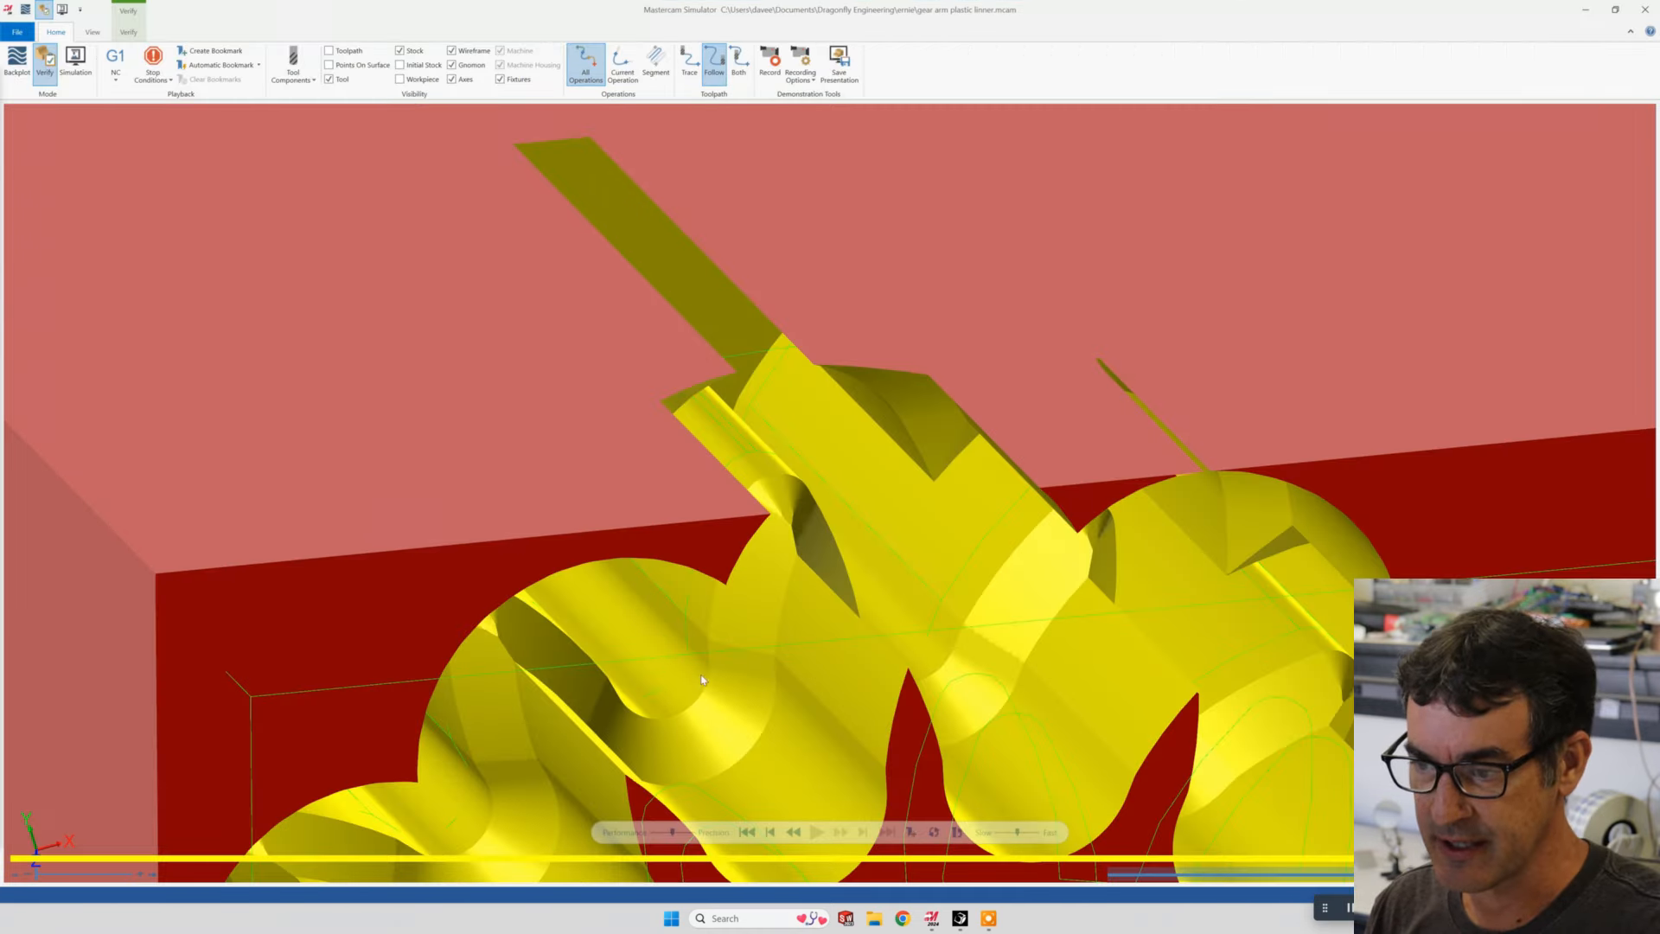
scroll(846, 650, "down", 6)
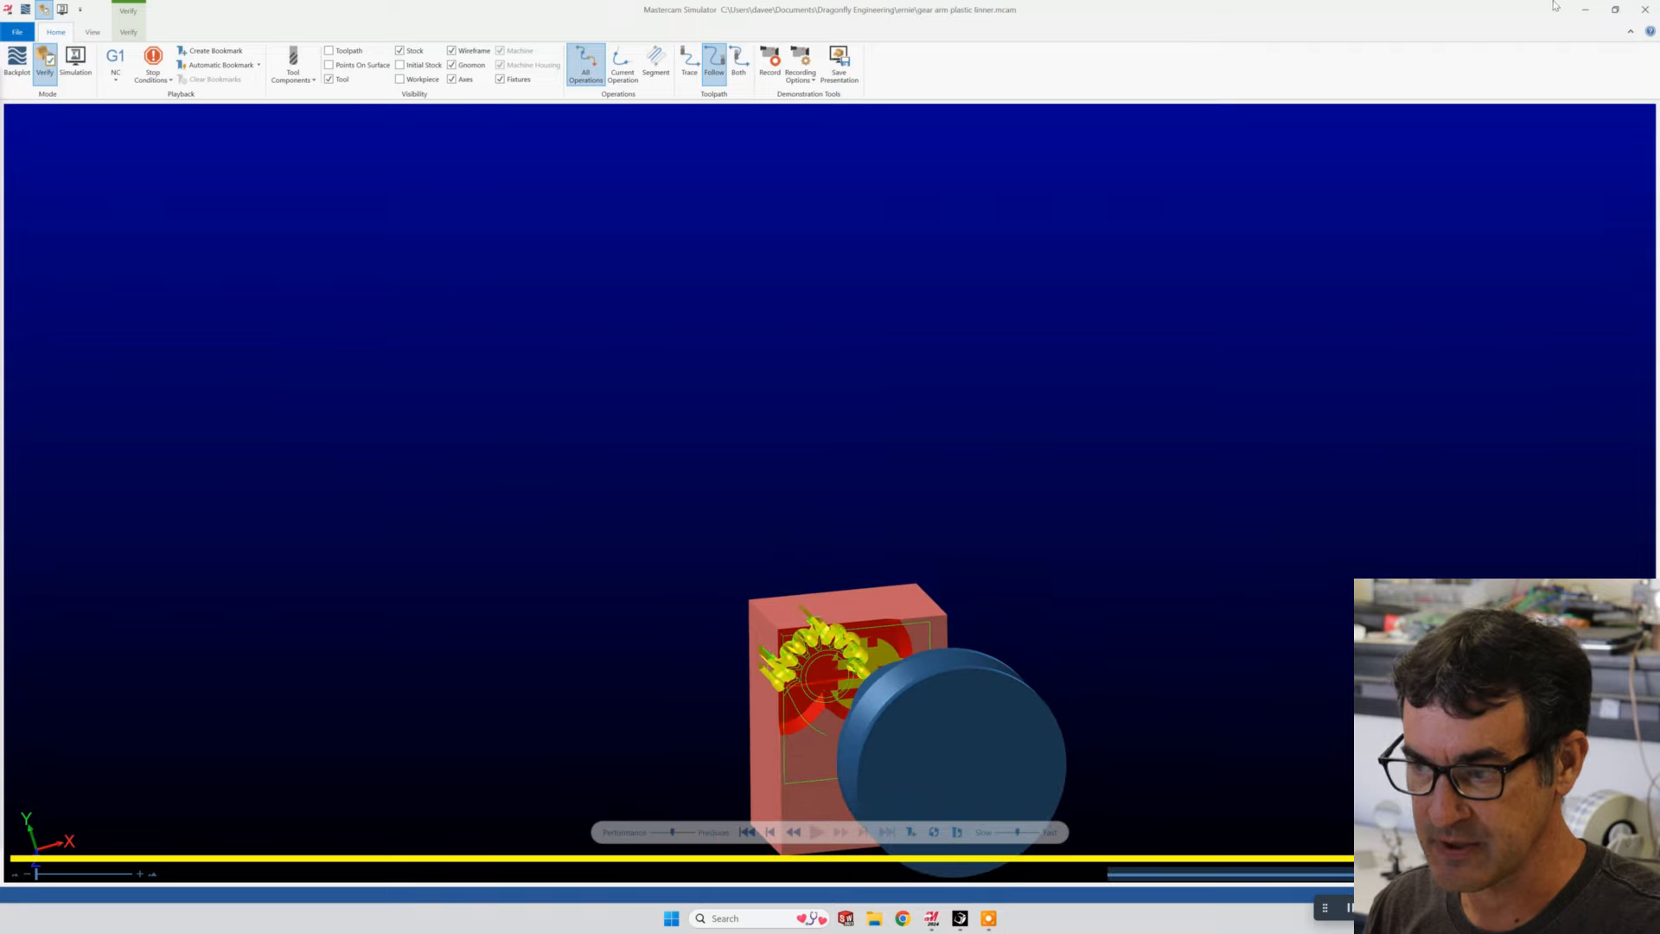
left_click(1597, 15)
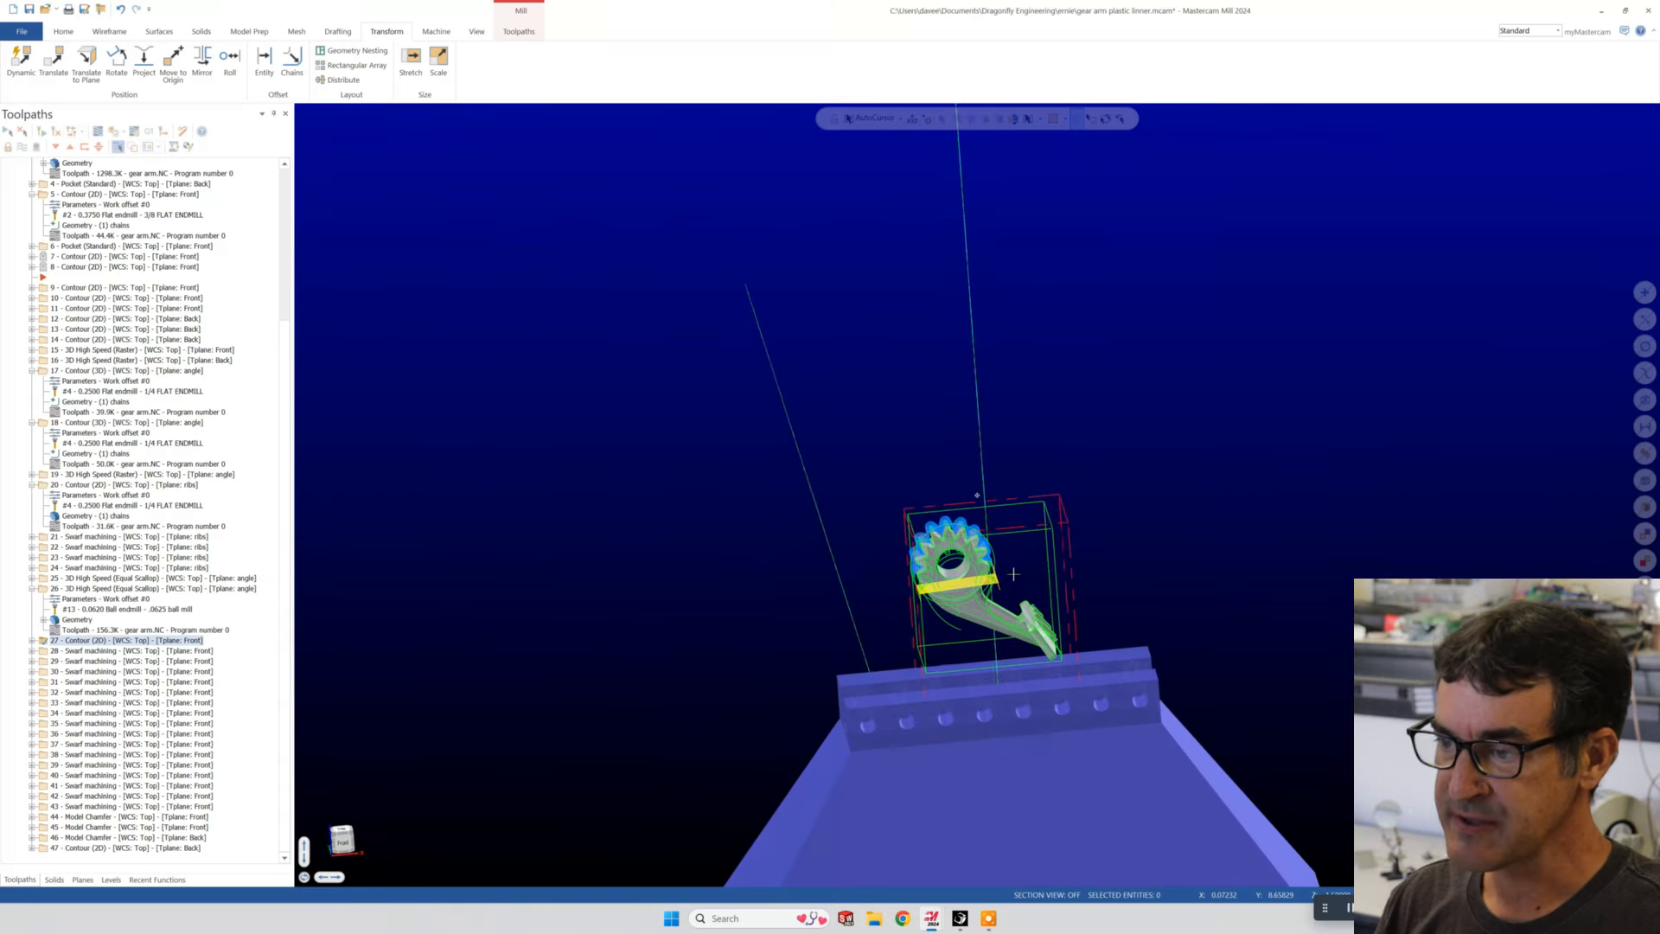
- Backplot swarf operation 28 and advance the tool partway along its cut in the lowest tooth gap
scroll(935, 581, "up", 5)
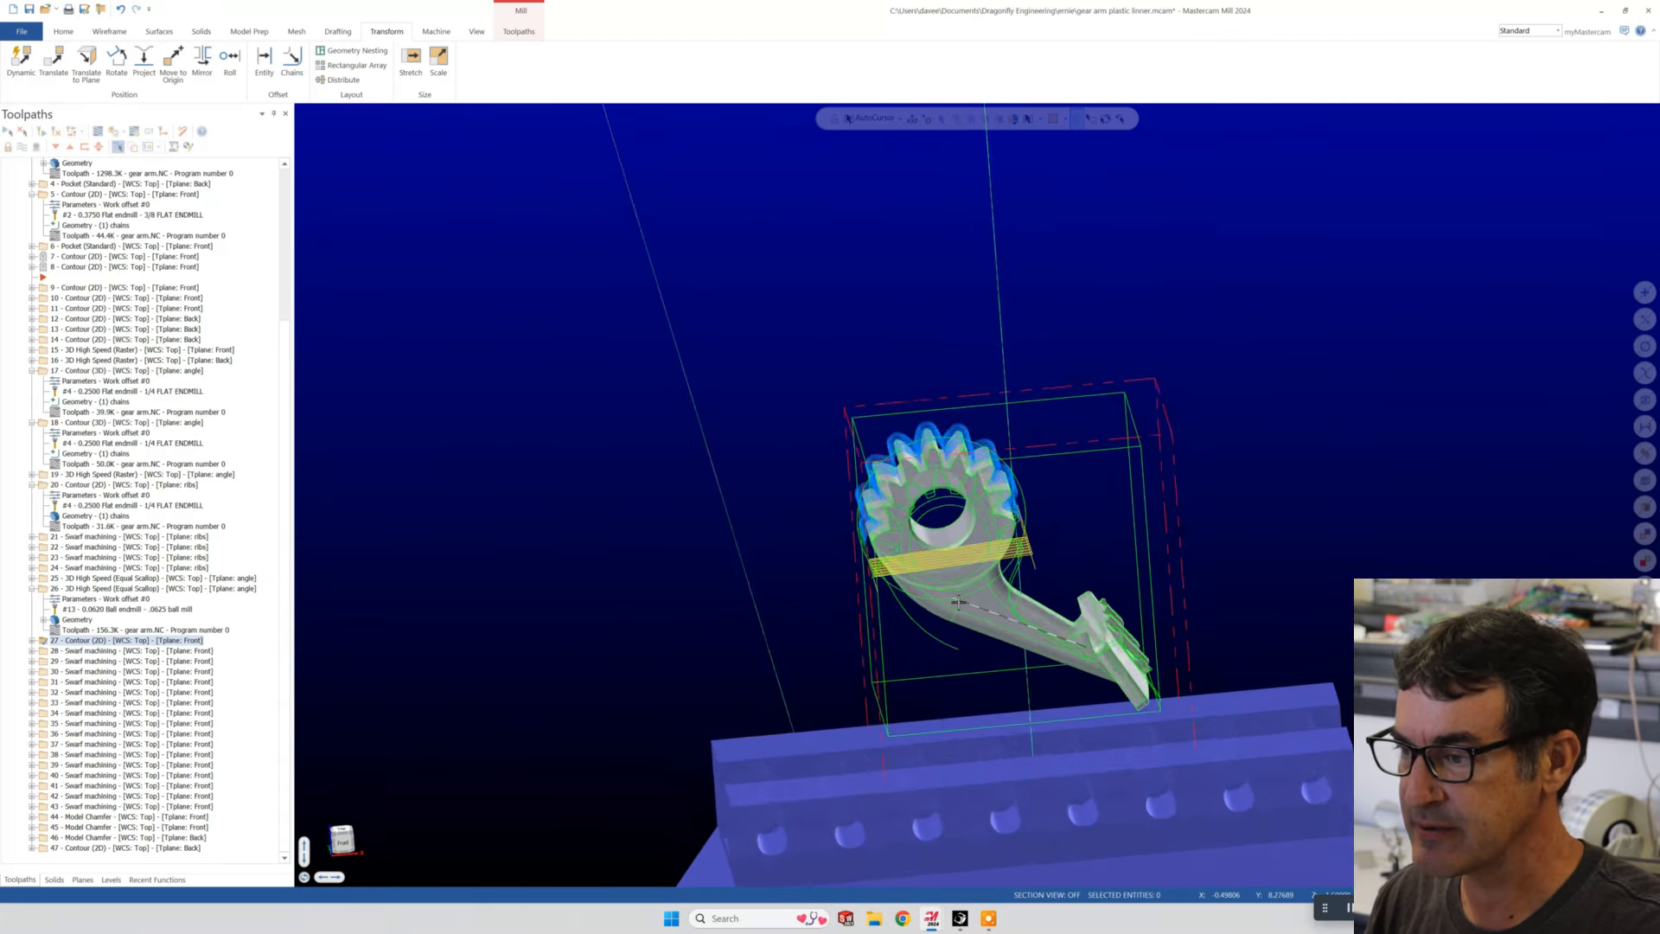
middle_click_drag(968, 576, 988, 576)
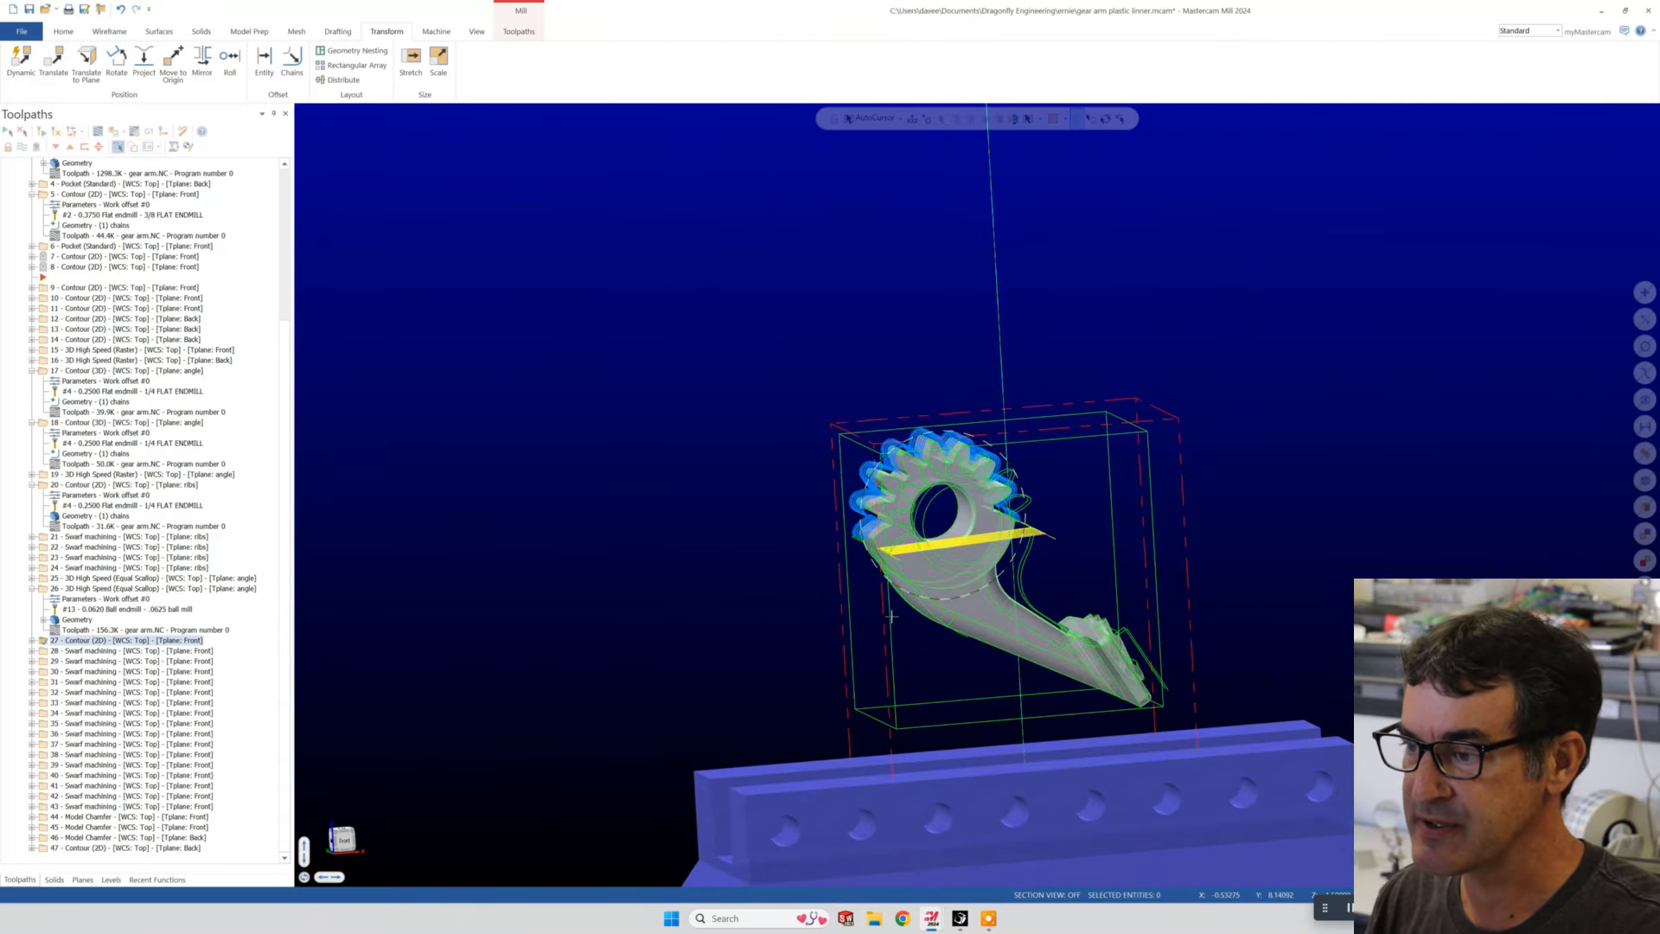
left_click(101, 651)
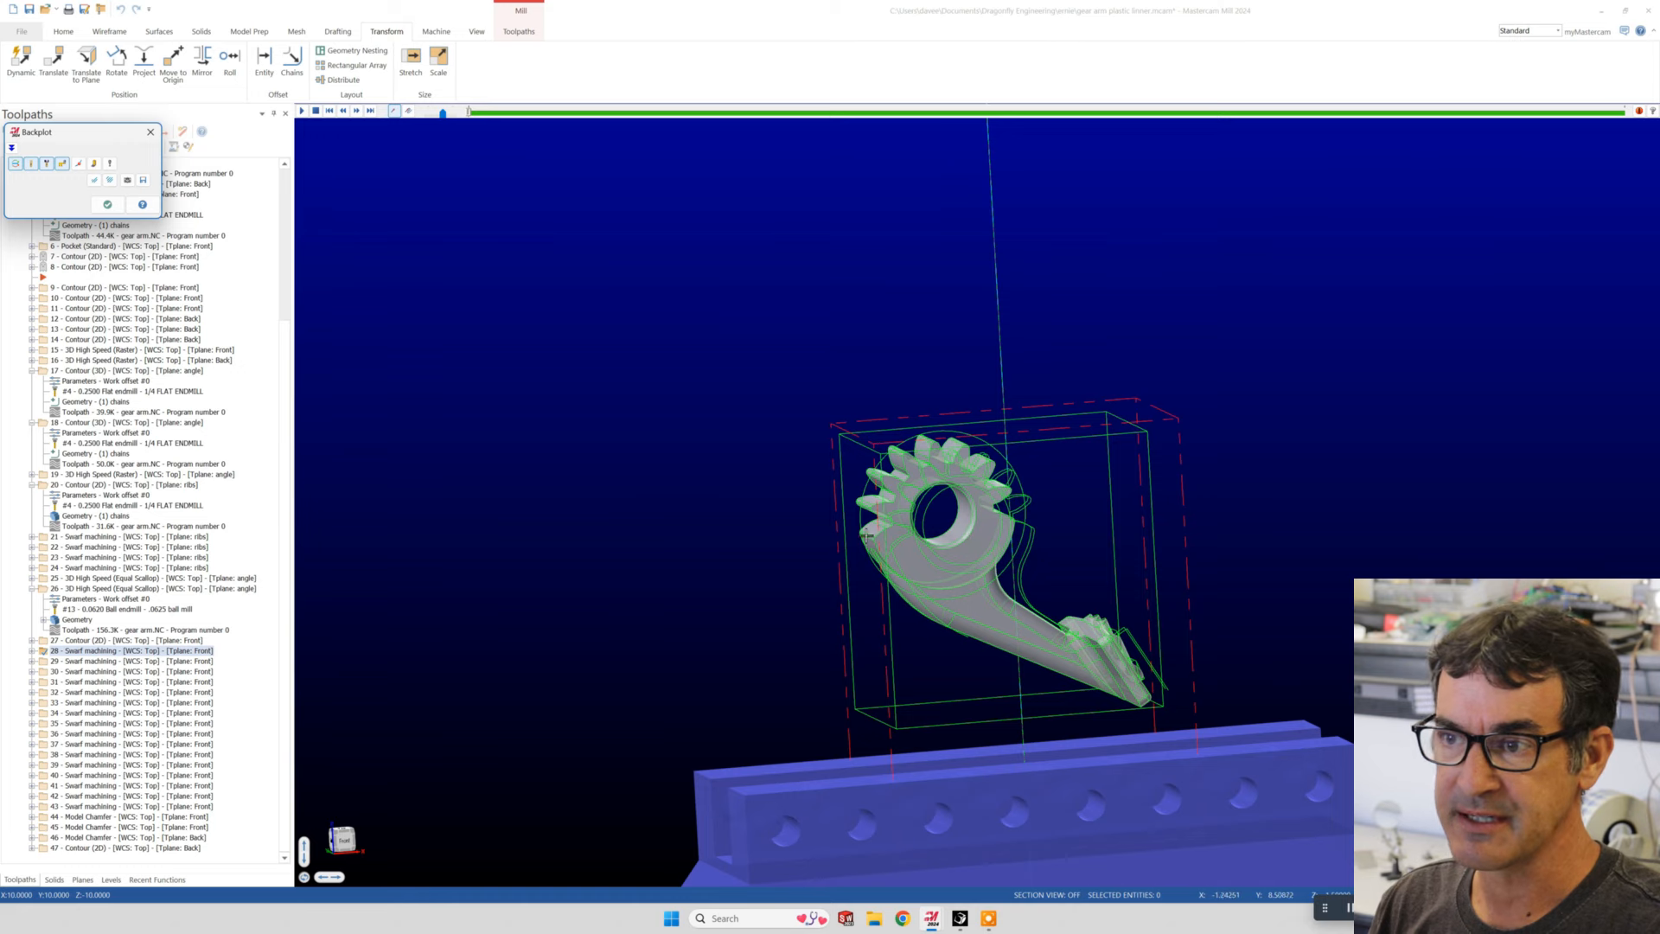
scroll(980, 515, "up", 3)
scroll(919, 512, "up", 4)
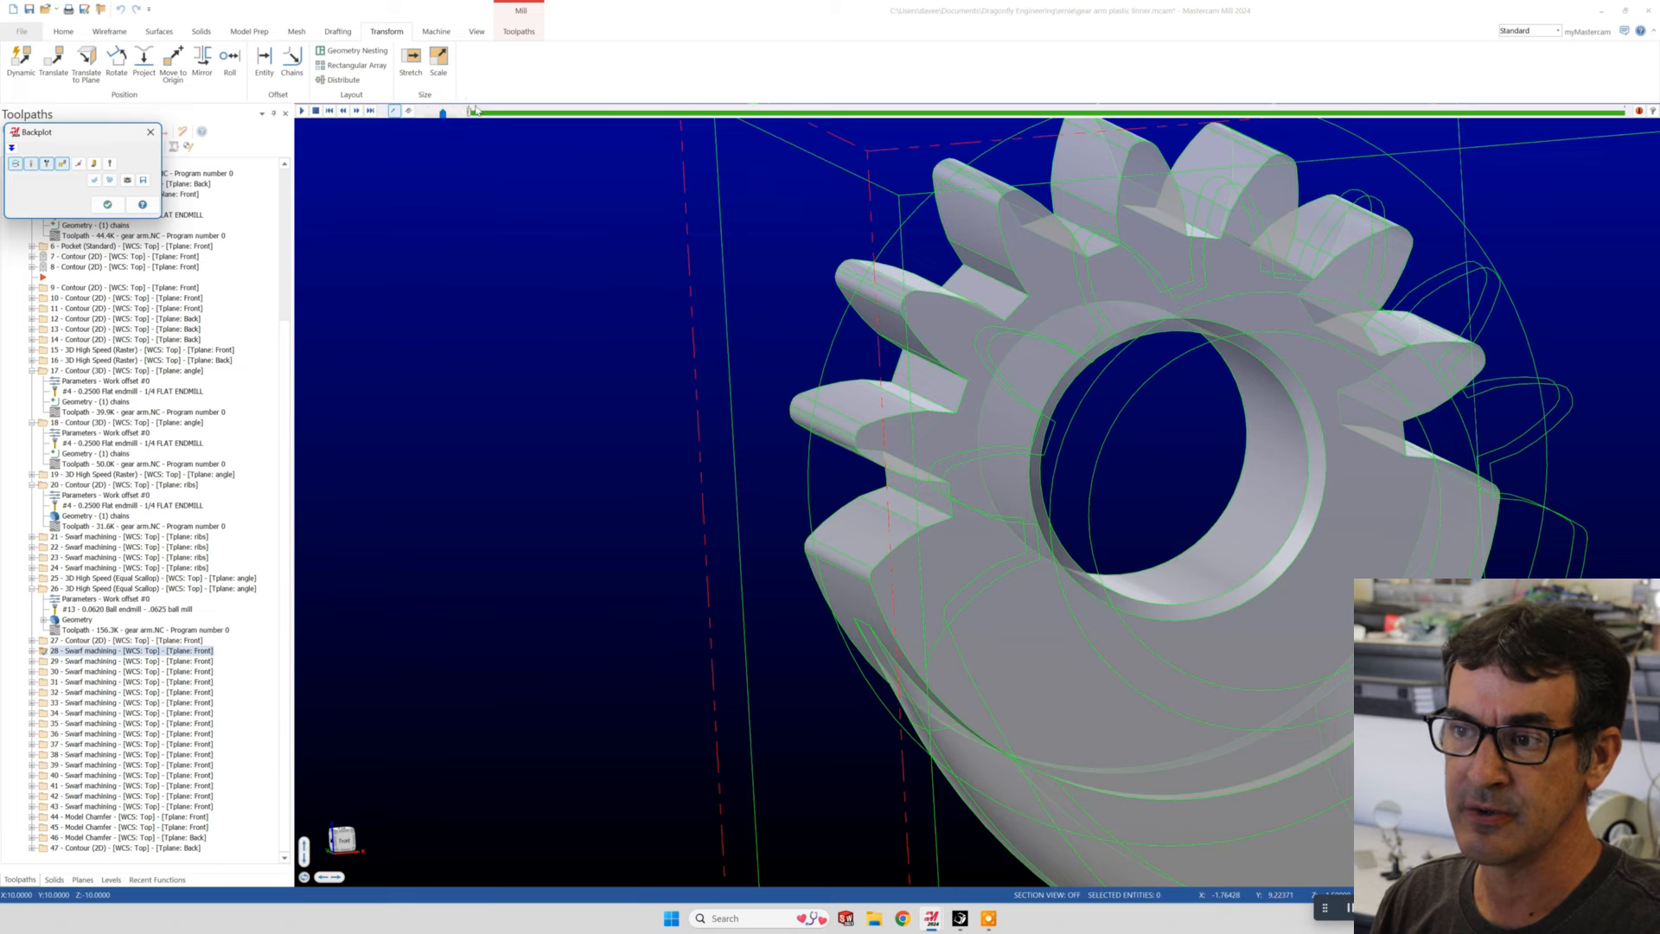
mouse_move(470, 114)
left_mouse_down()
mouse_move(573, 113)
mouse_move(641, 147)
left_mouse_up()
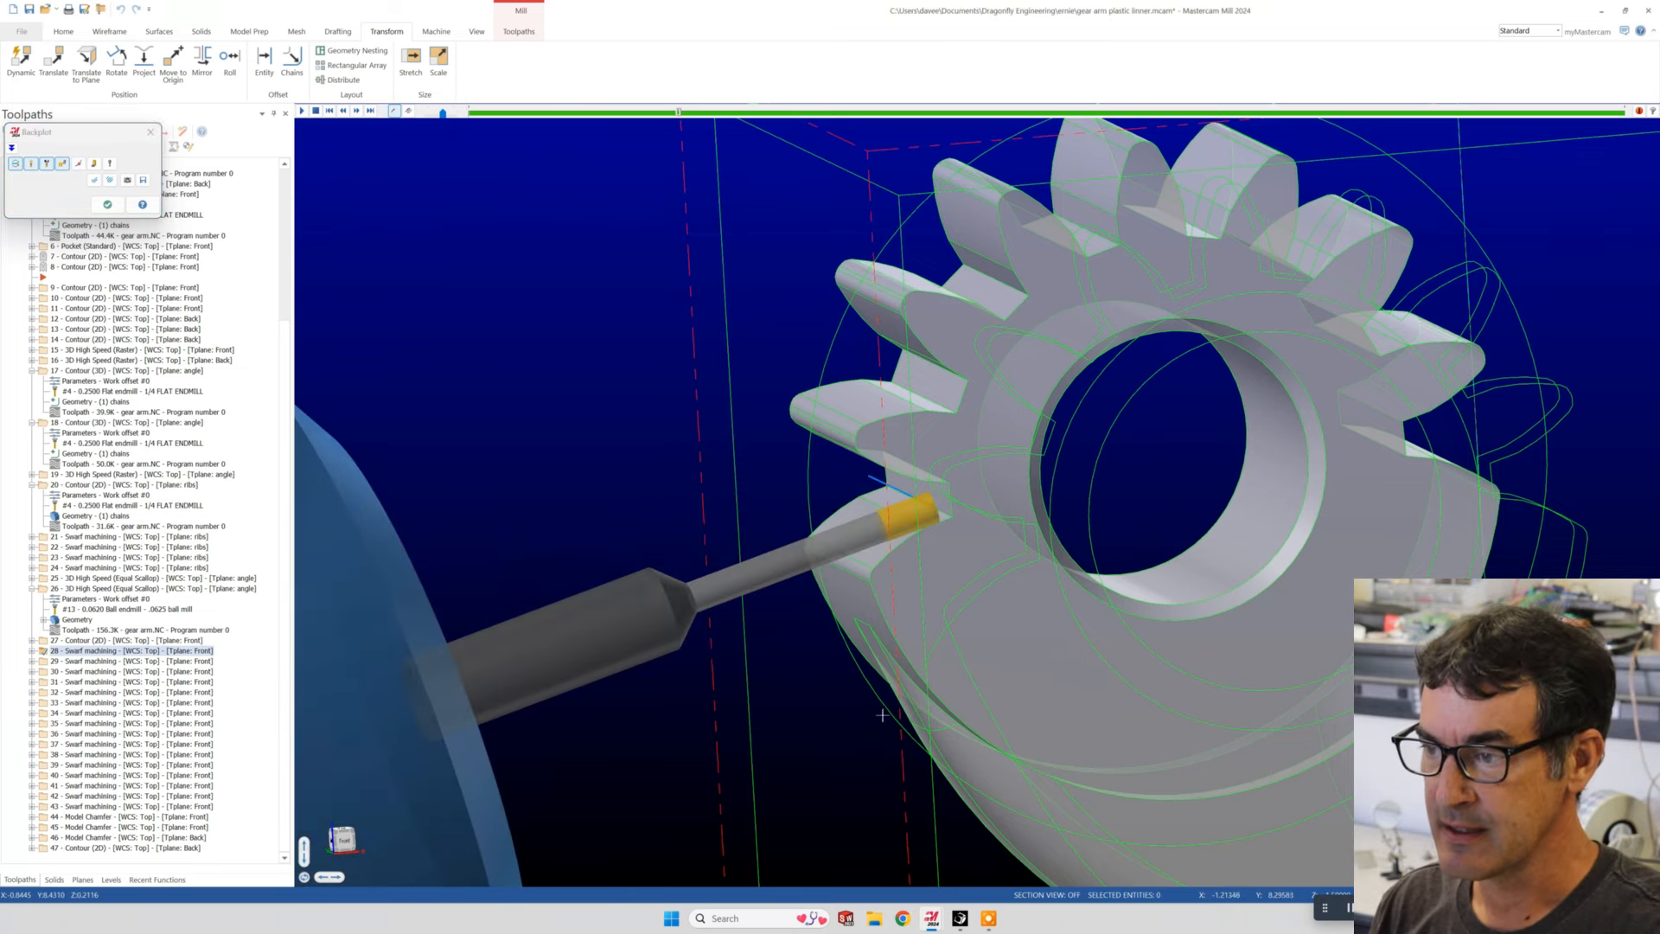
- Examine from several angles how the small end mill's side and tip meet the tooth flank and gap floor
mouse_move(881, 716)
middle_mouse_down()
mouse_move(891, 672)
mouse_move(847, 613)
middle_mouse_up()
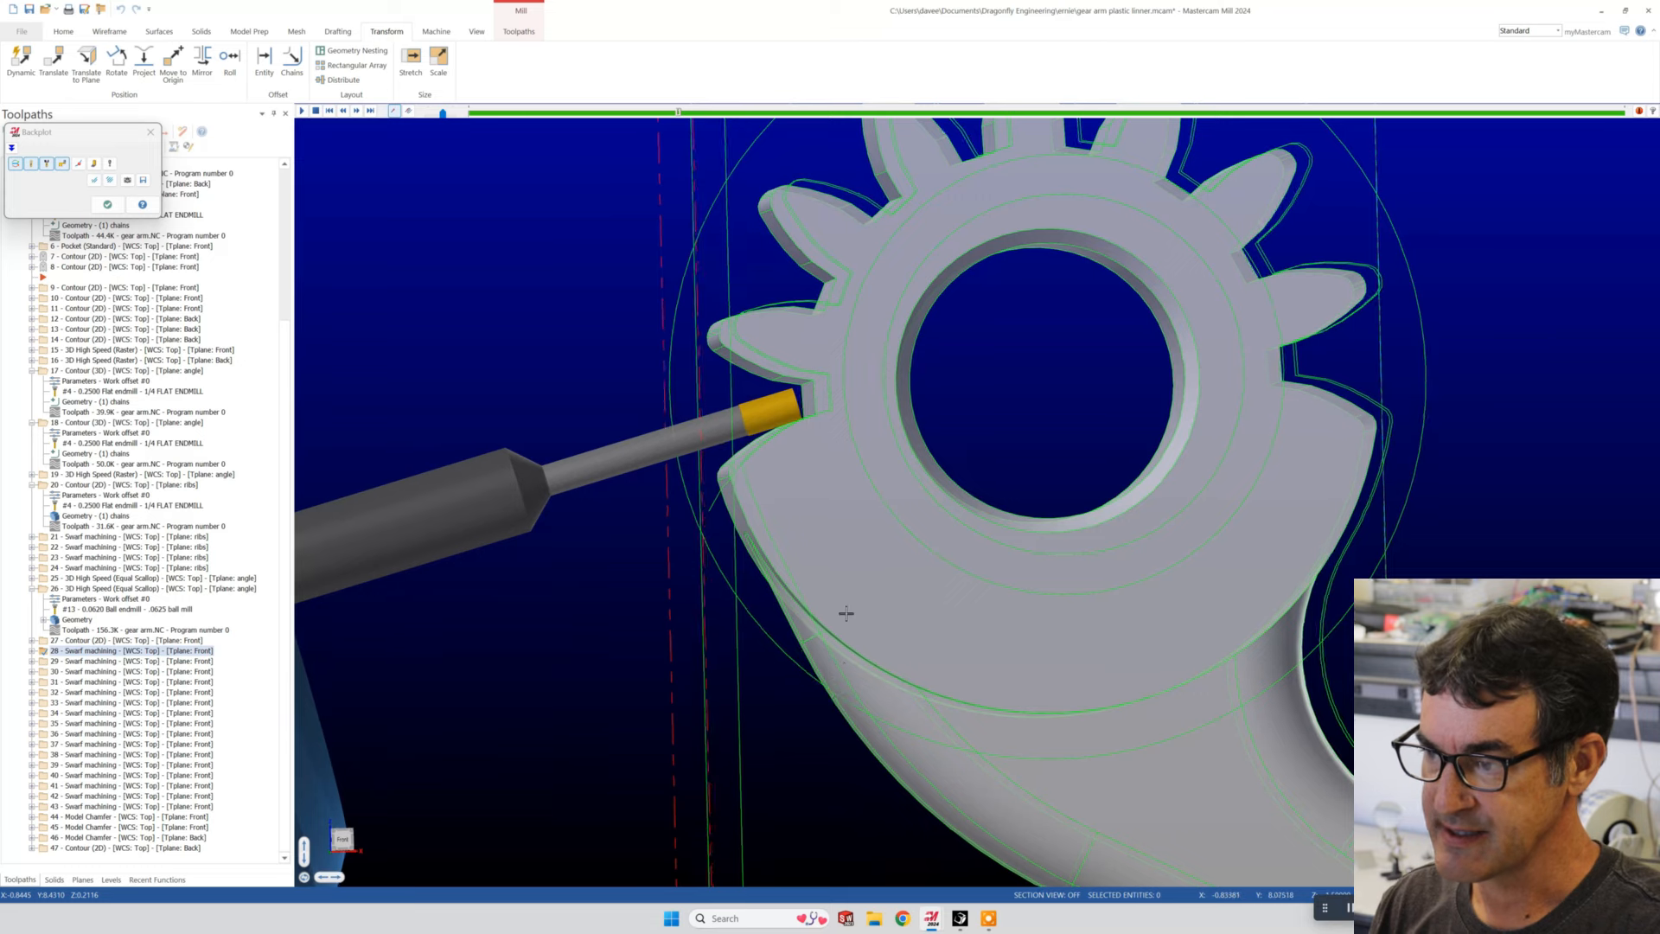
scroll(768, 534, "up", 2)
scroll(791, 406, "up", 2)
middle_click_drag(789, 407, 756, 419)
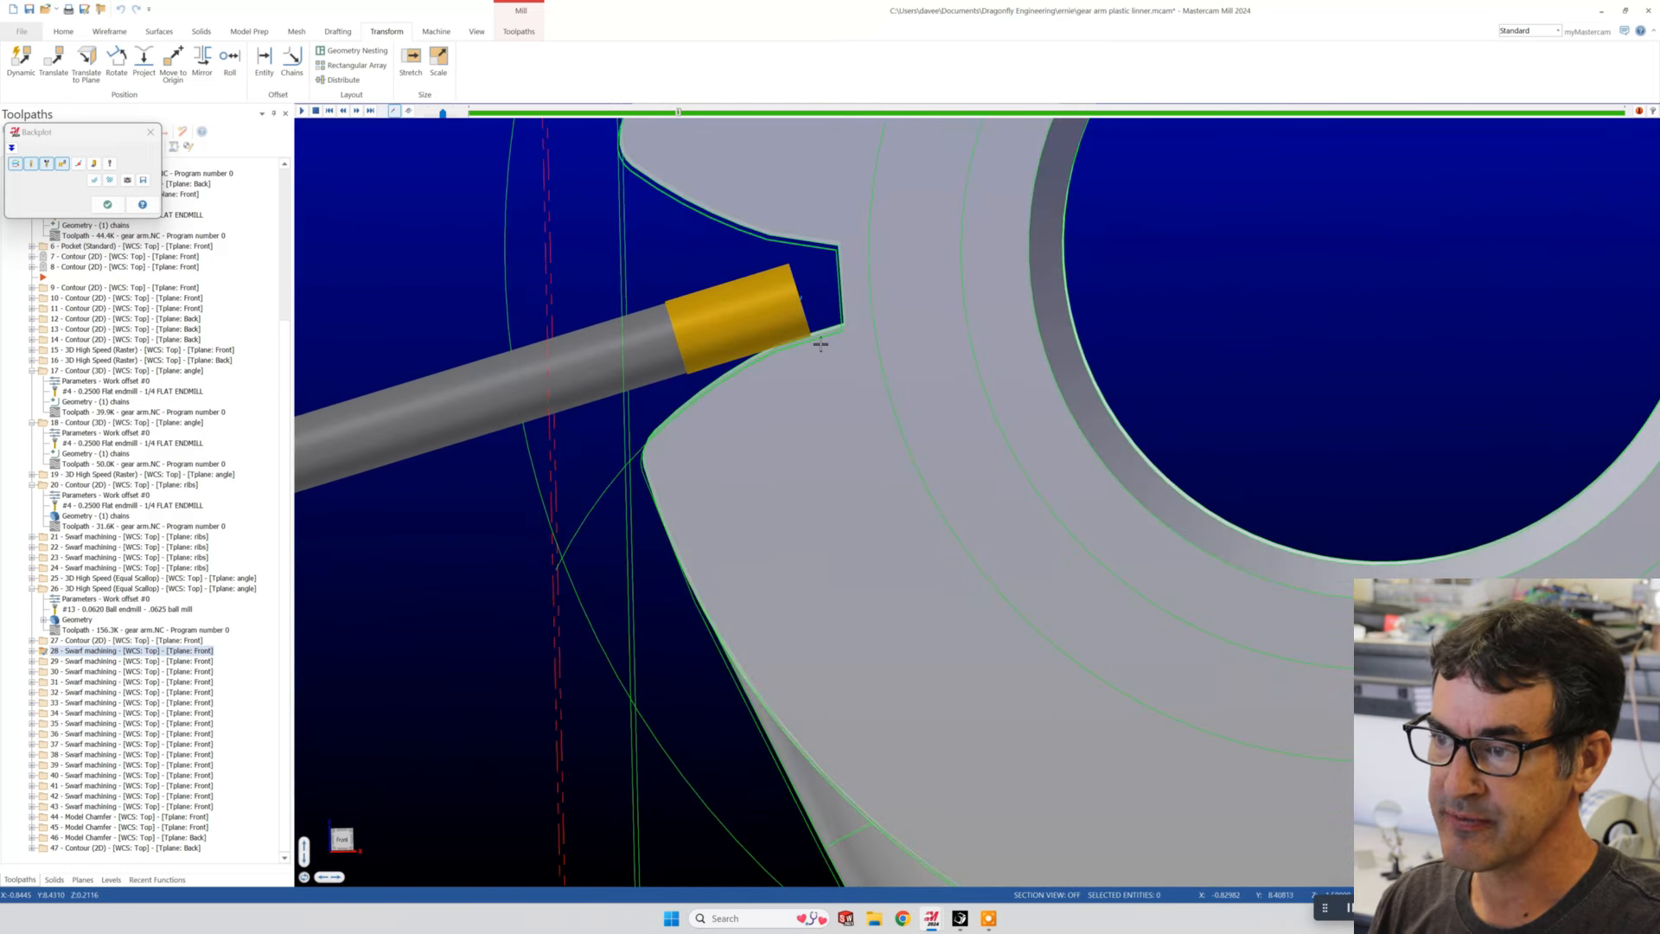
scroll(817, 335, "up", 2)
scroll(817, 335, "up", 2)
middle_click_drag(817, 334, 835, 349)
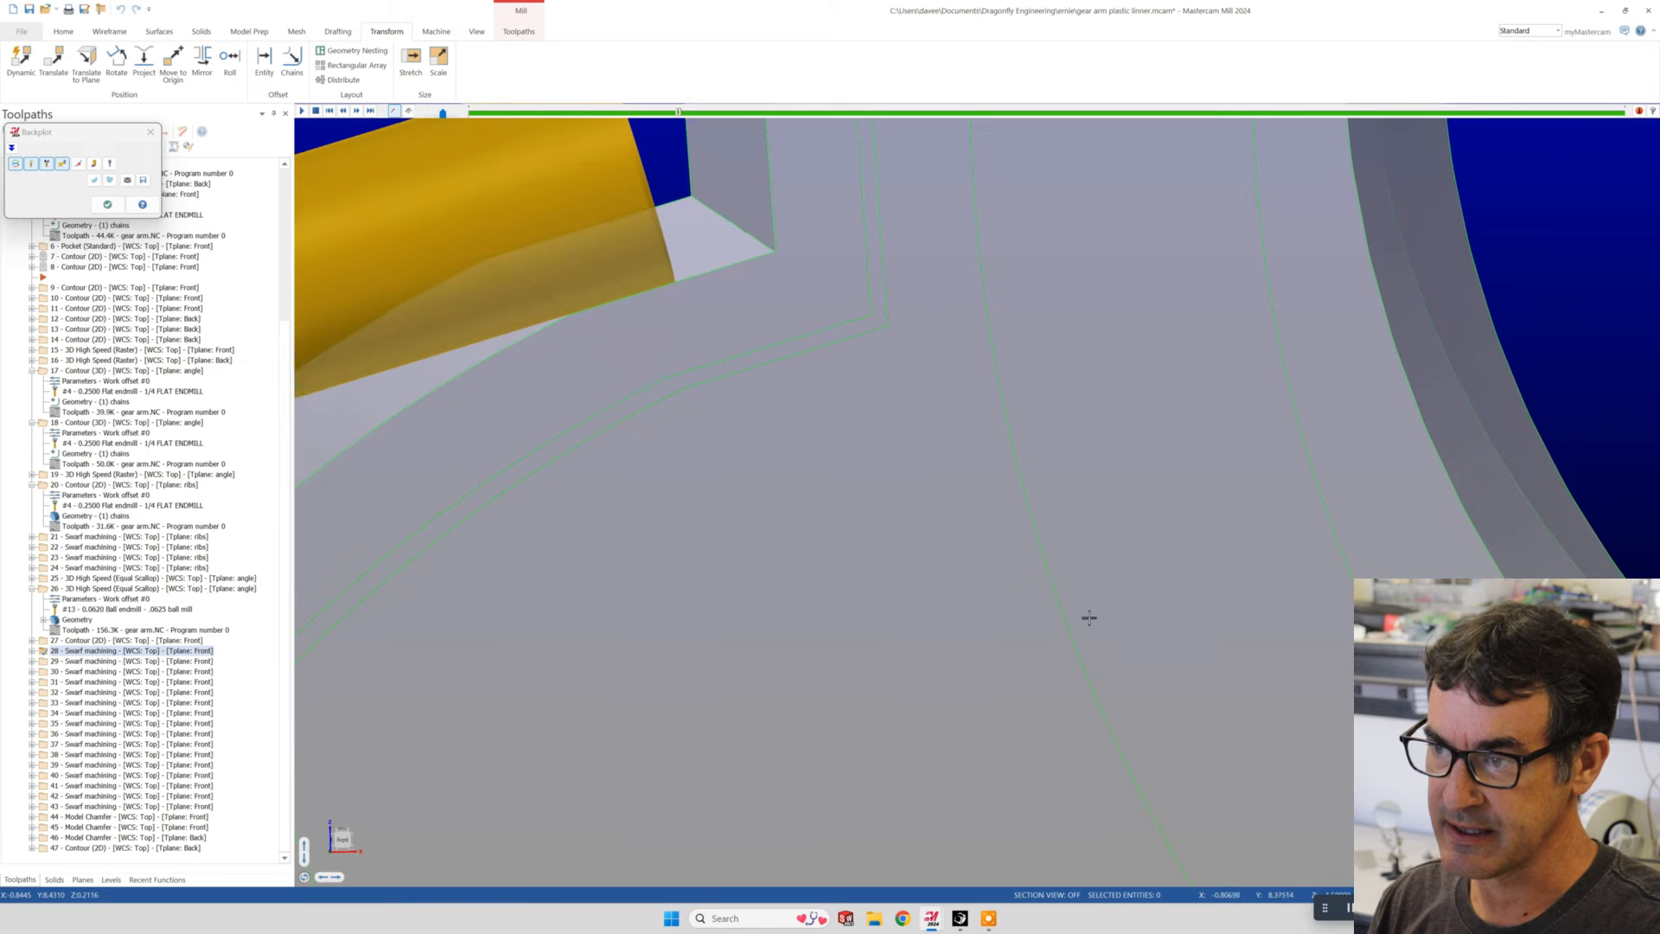
scroll(1088, 616, "down", 2)
scroll(895, 486, "up", 2)
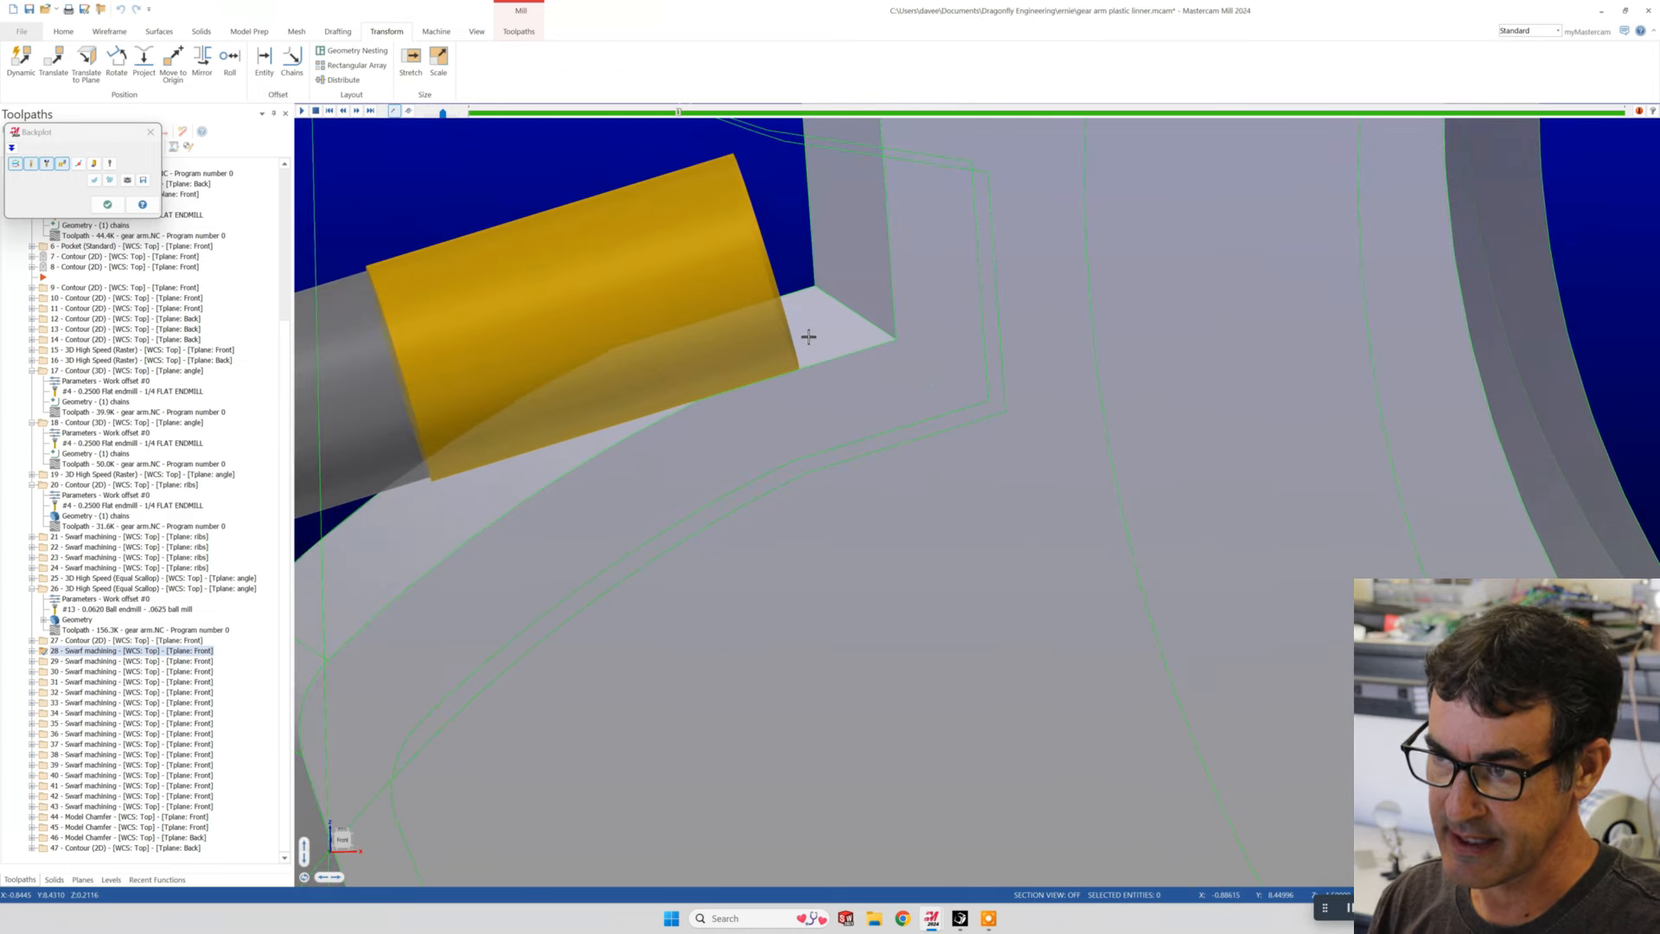
middle_click_drag(992, 418, 904, 440)
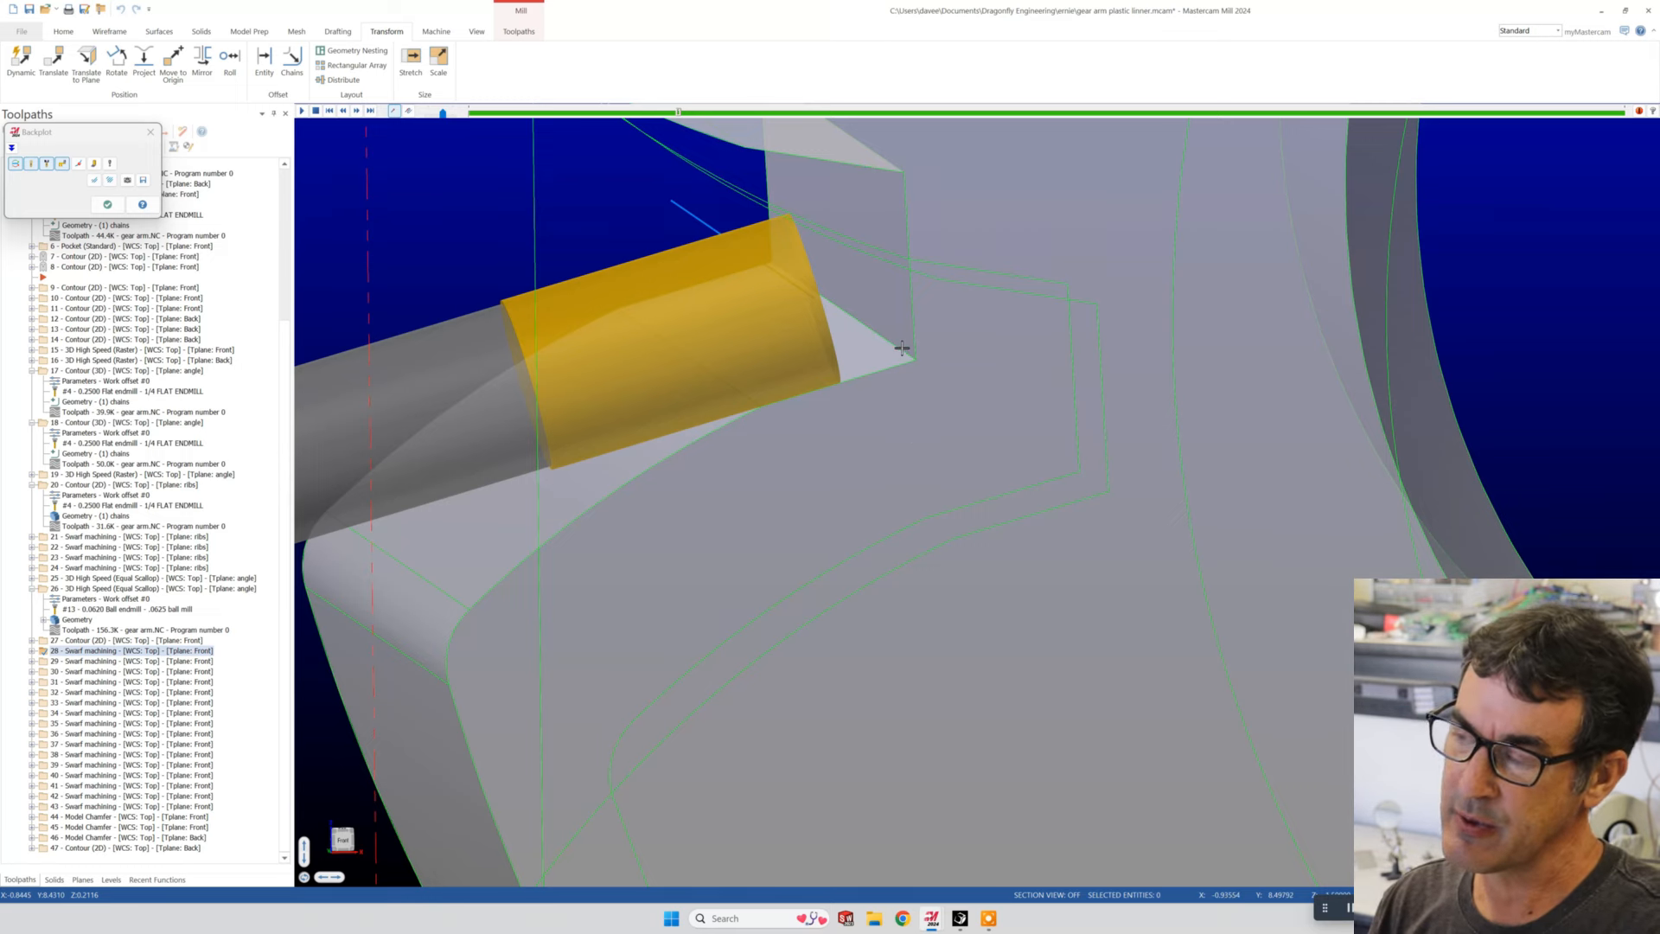
scroll(901, 348, "down", 10)
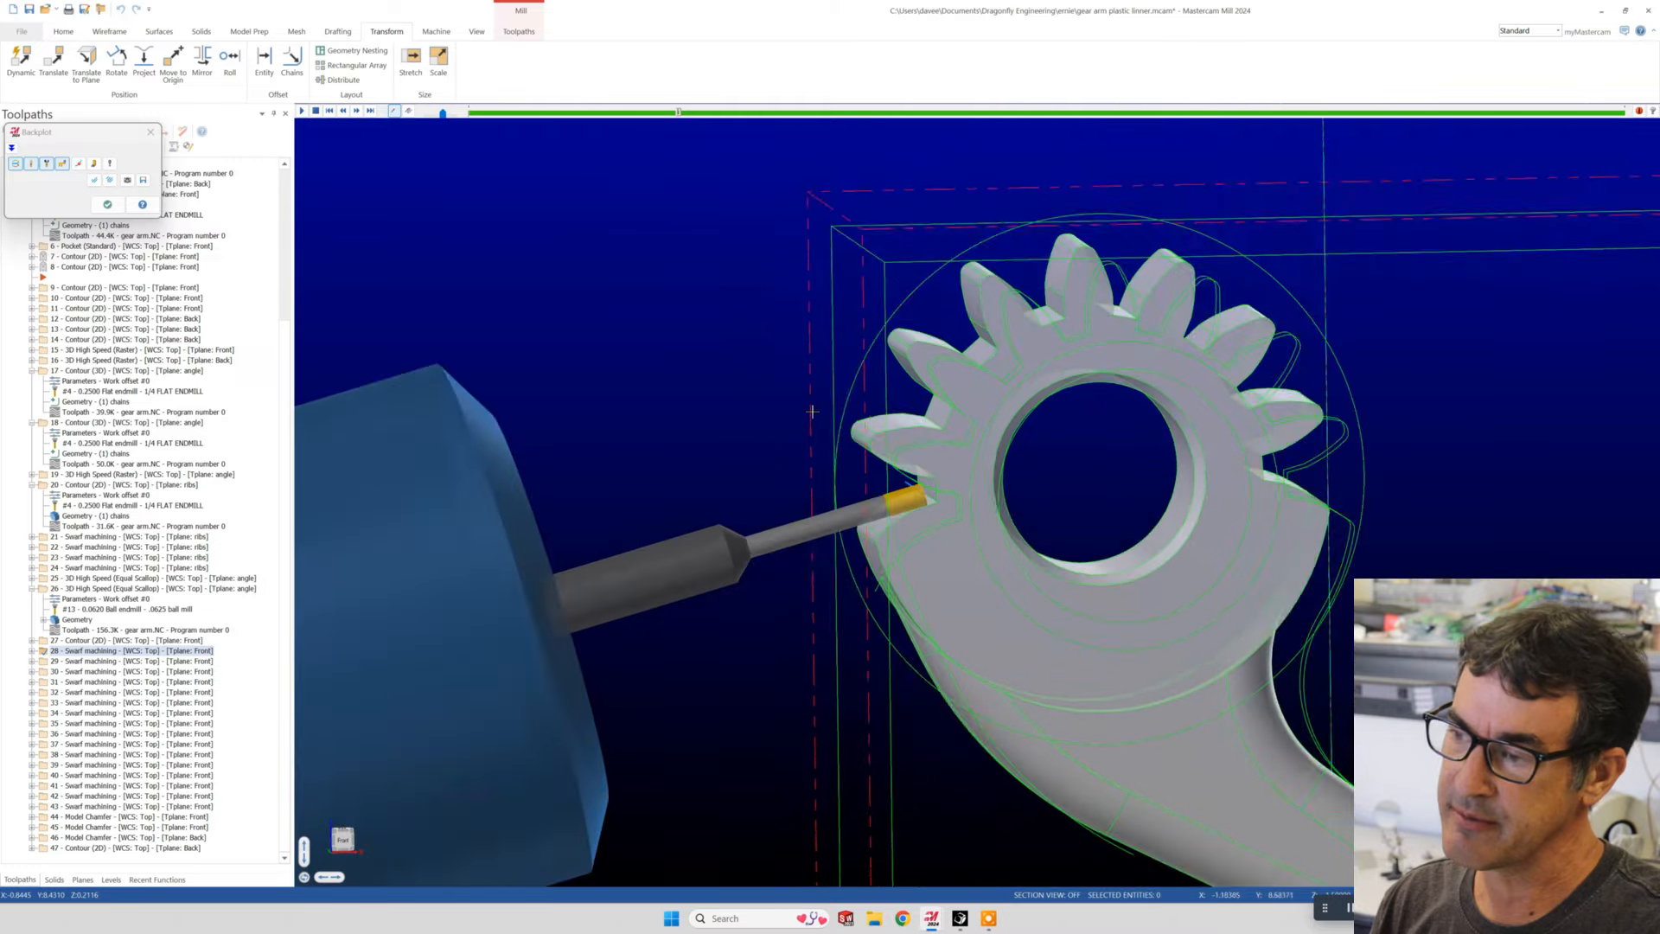
- Advance the backplot to the deeper swarf pass at the tooth root and close the backplot
scroll(813, 411, "up", 3)
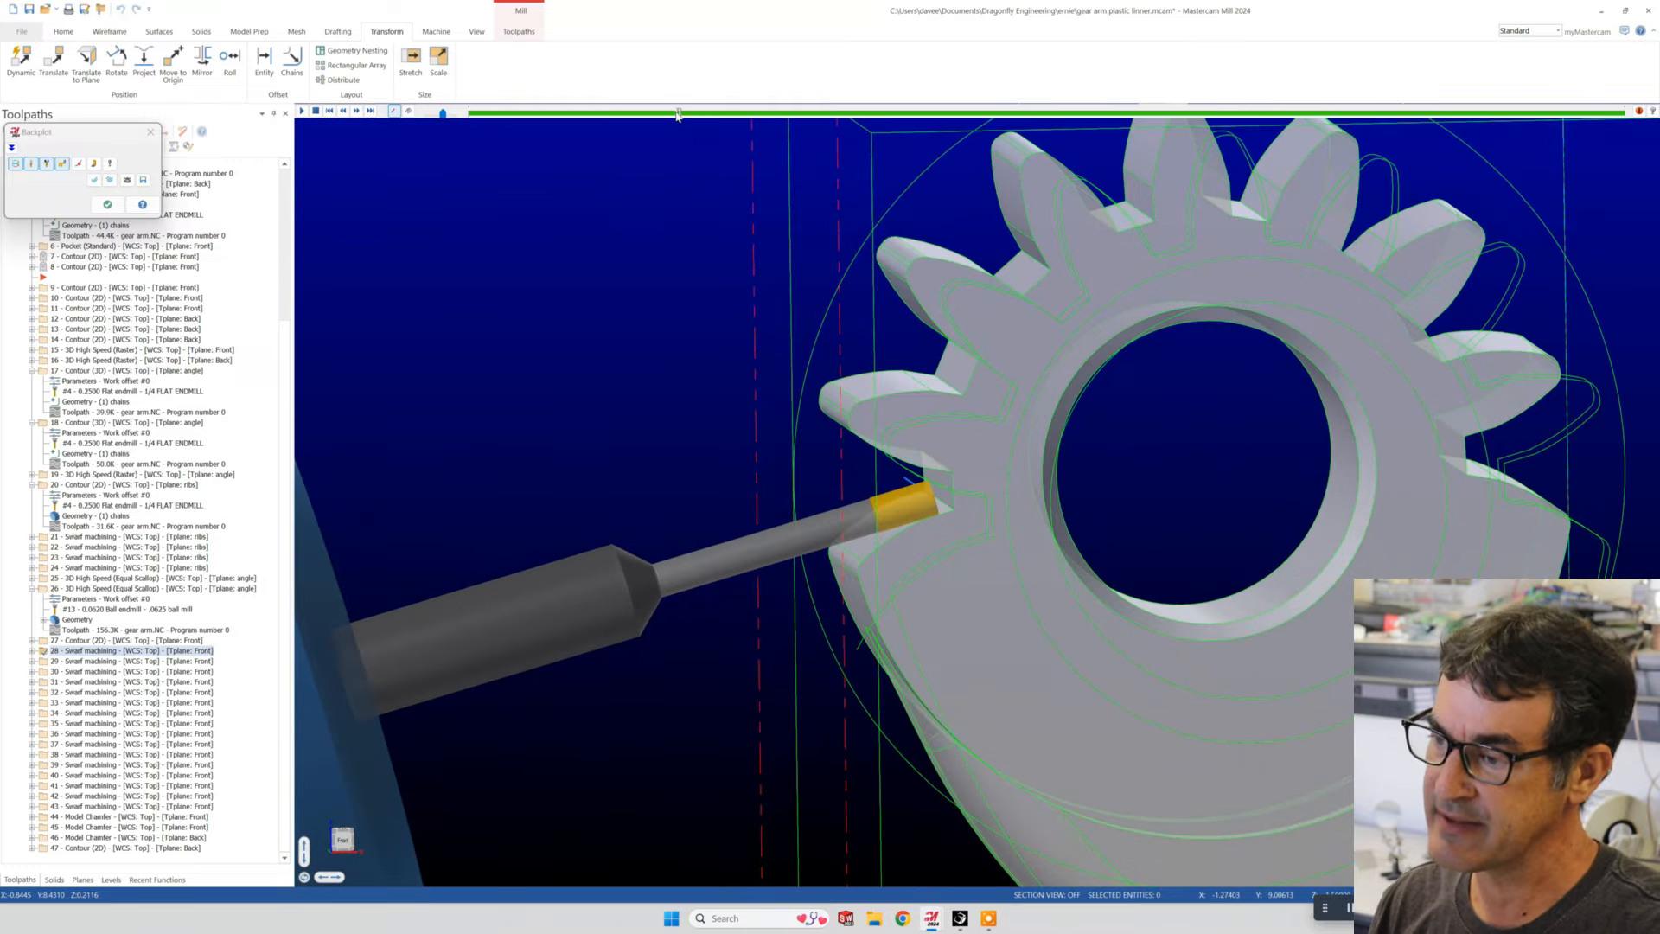
left_click_drag(797, 116, 984, 120)
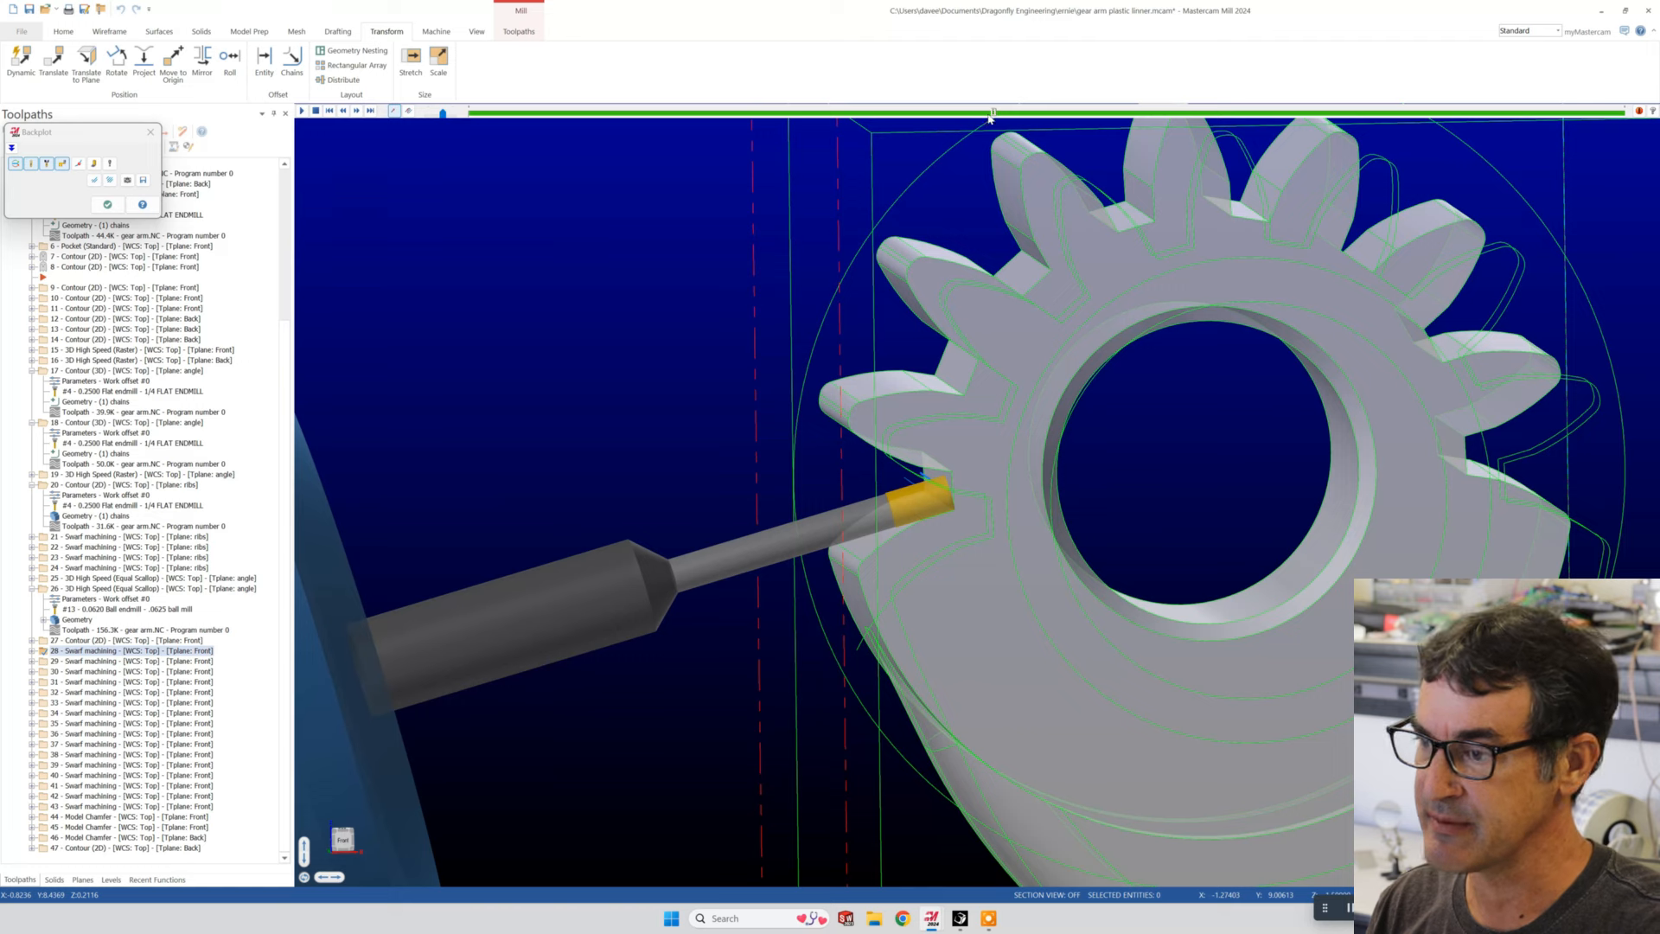
mouse_move(1122, 119)
left_mouse_down()
mouse_move(1517, 115)
mouse_move(1099, 114)
left_mouse_up()
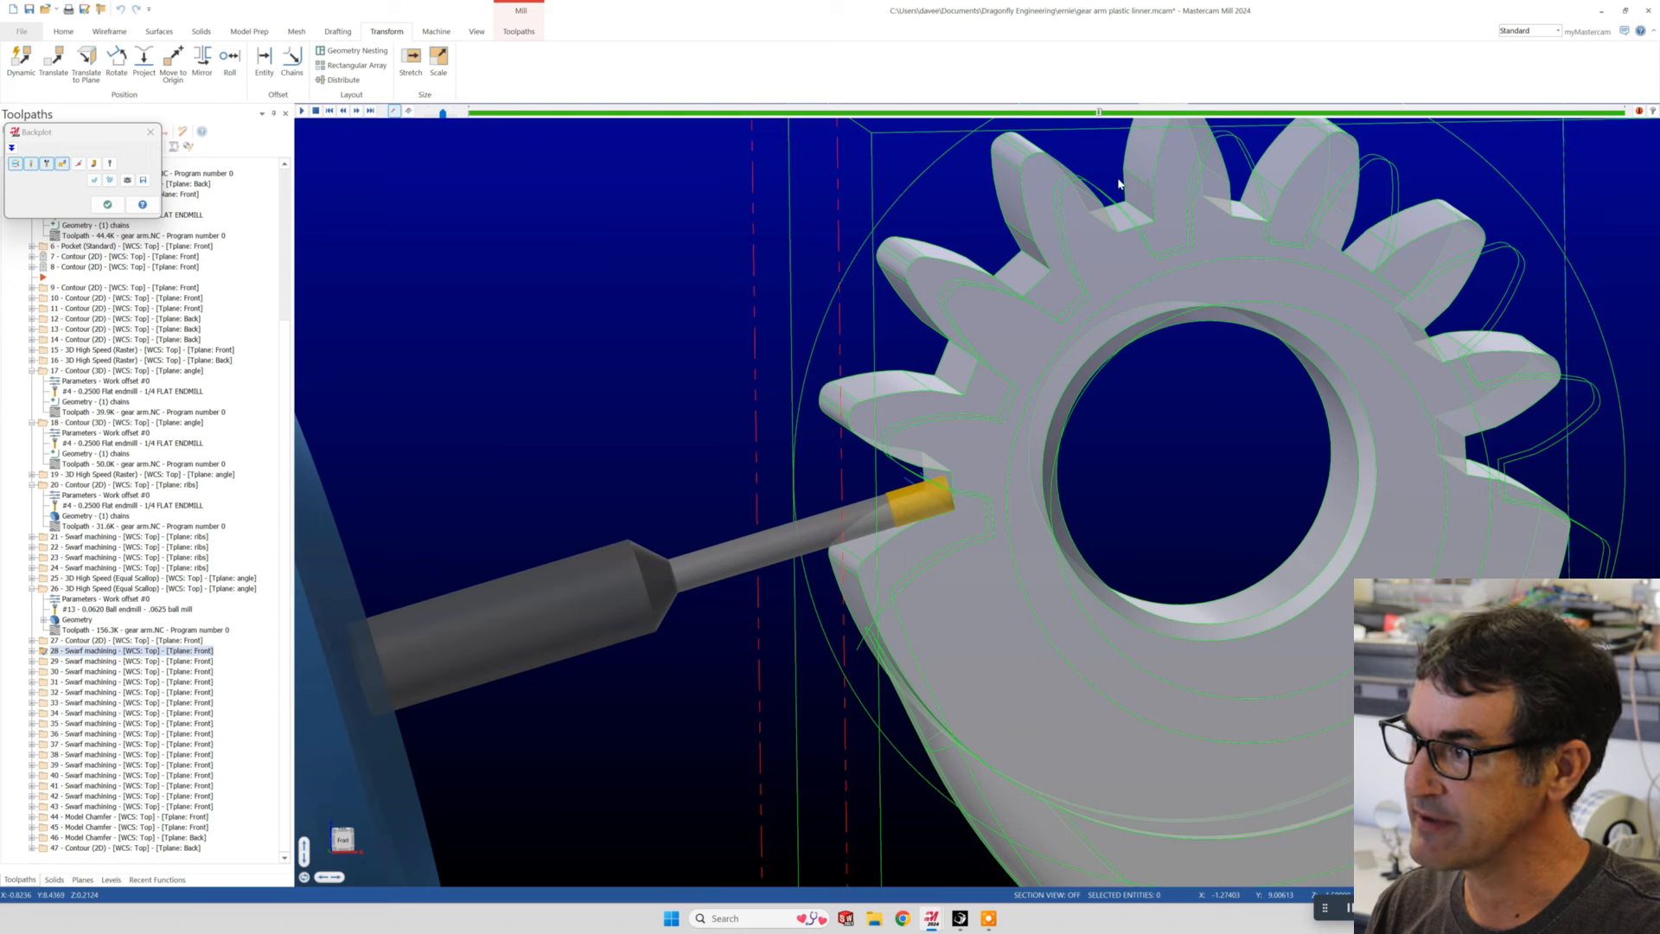
left_click(107, 204)
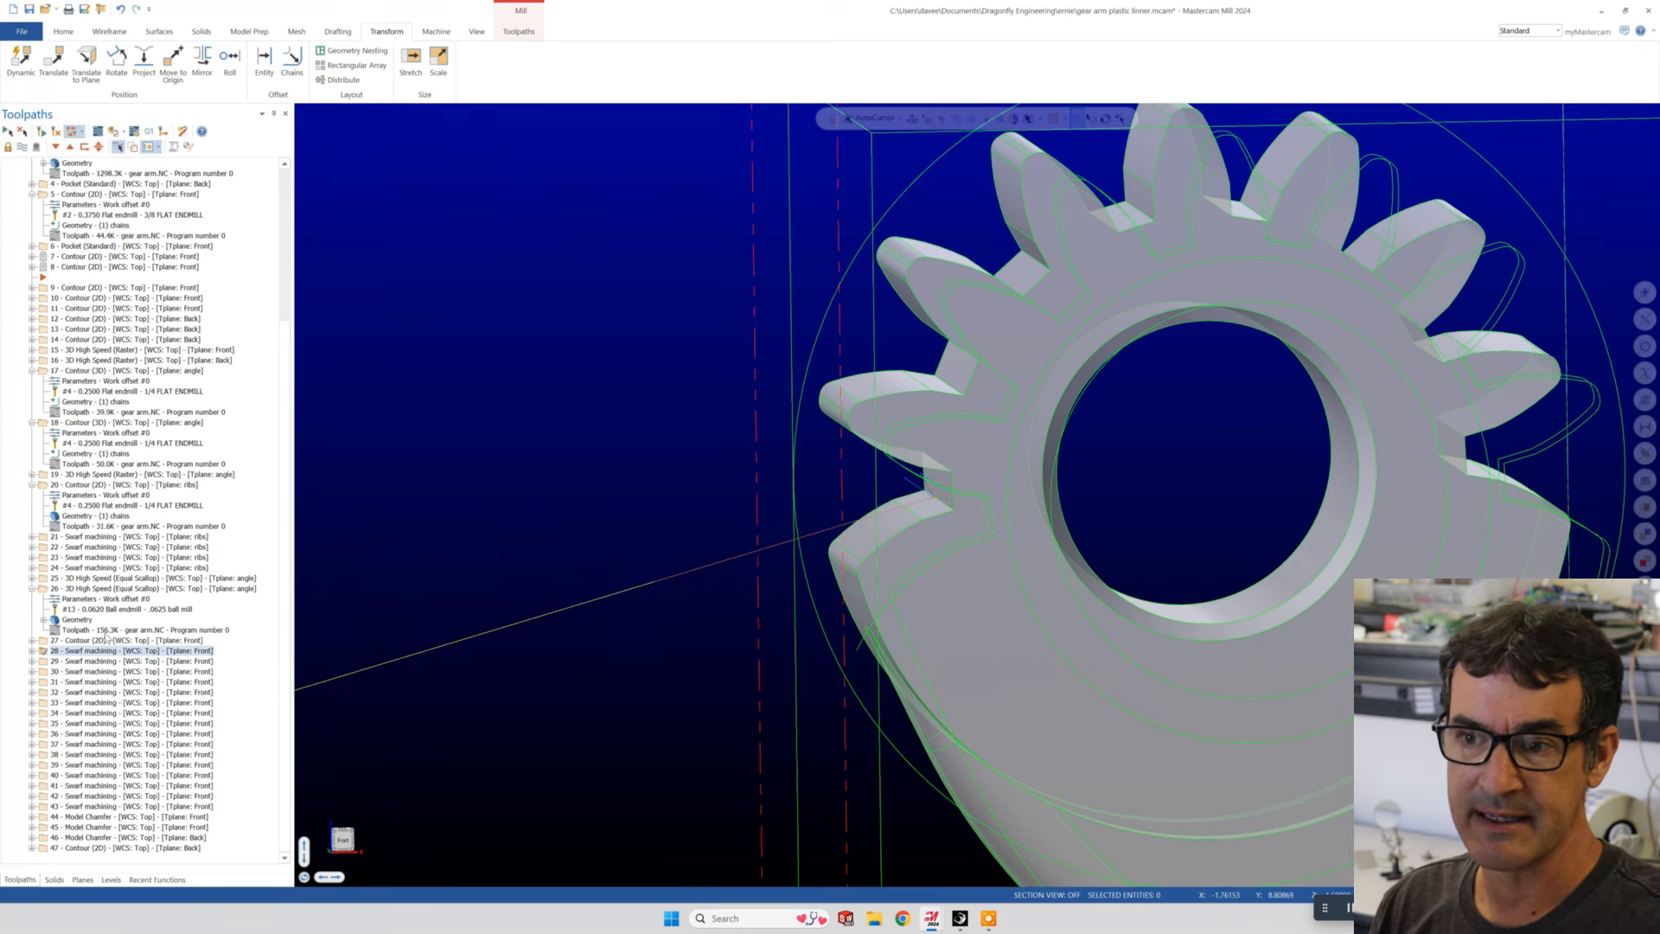
- Open operation 28's Swarf Milling parameters and review the selected swarf geometry against the tooth gap
left_click(33, 651)
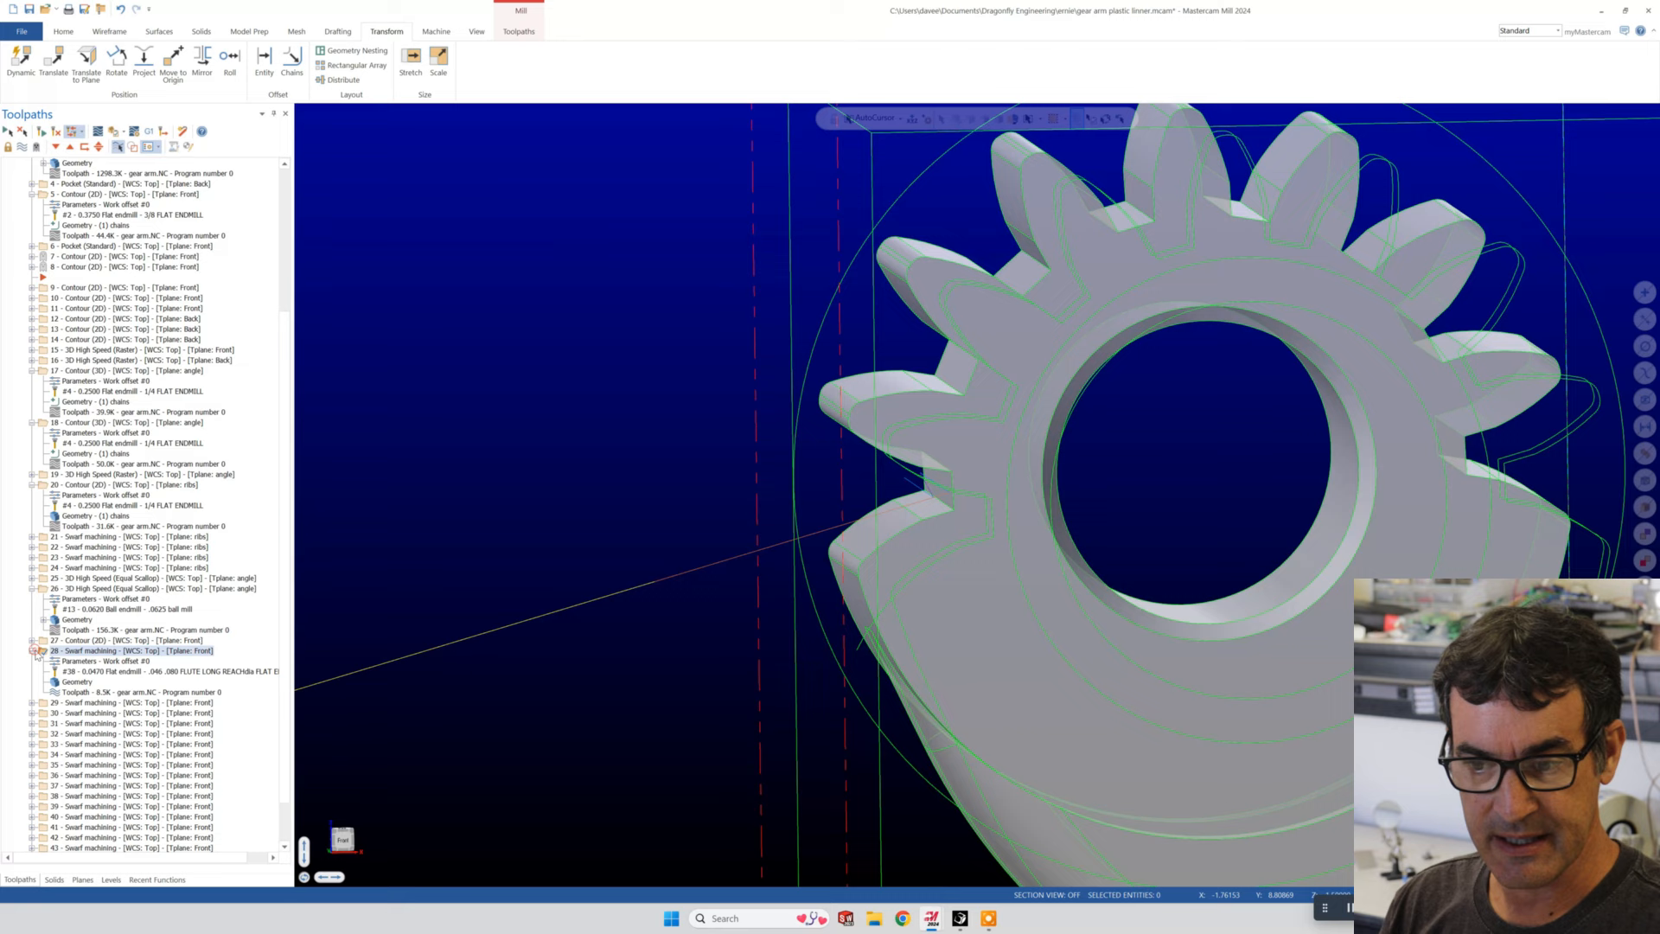
left_click(76, 662)
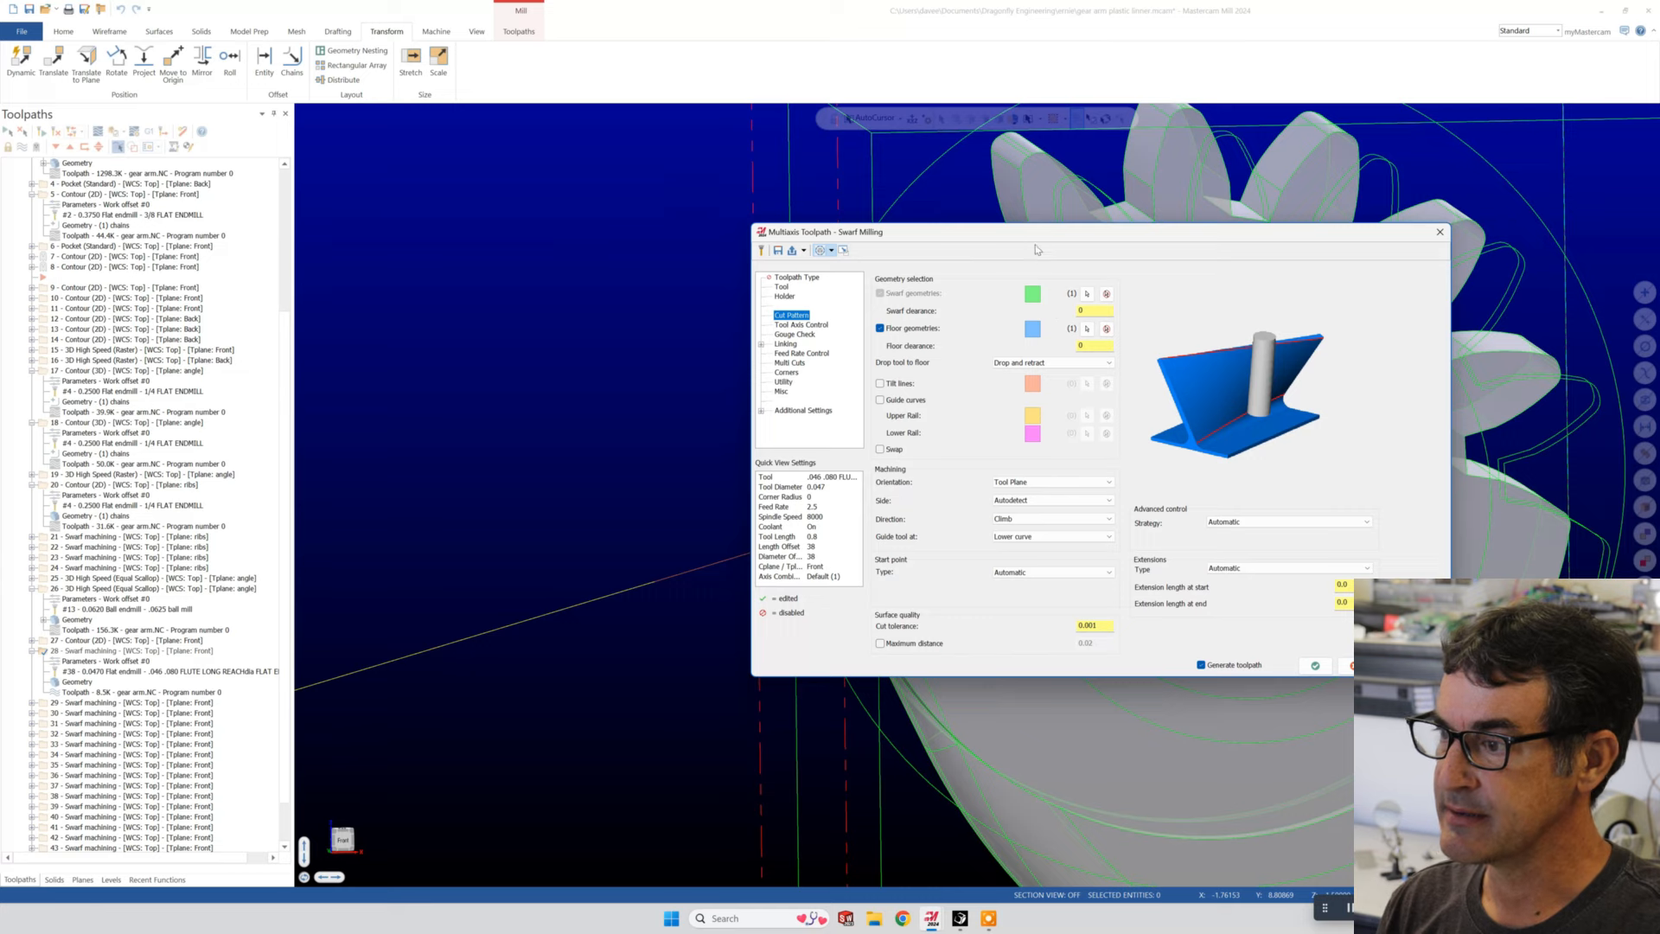
left_click_drag(1027, 234, 1251, 352)
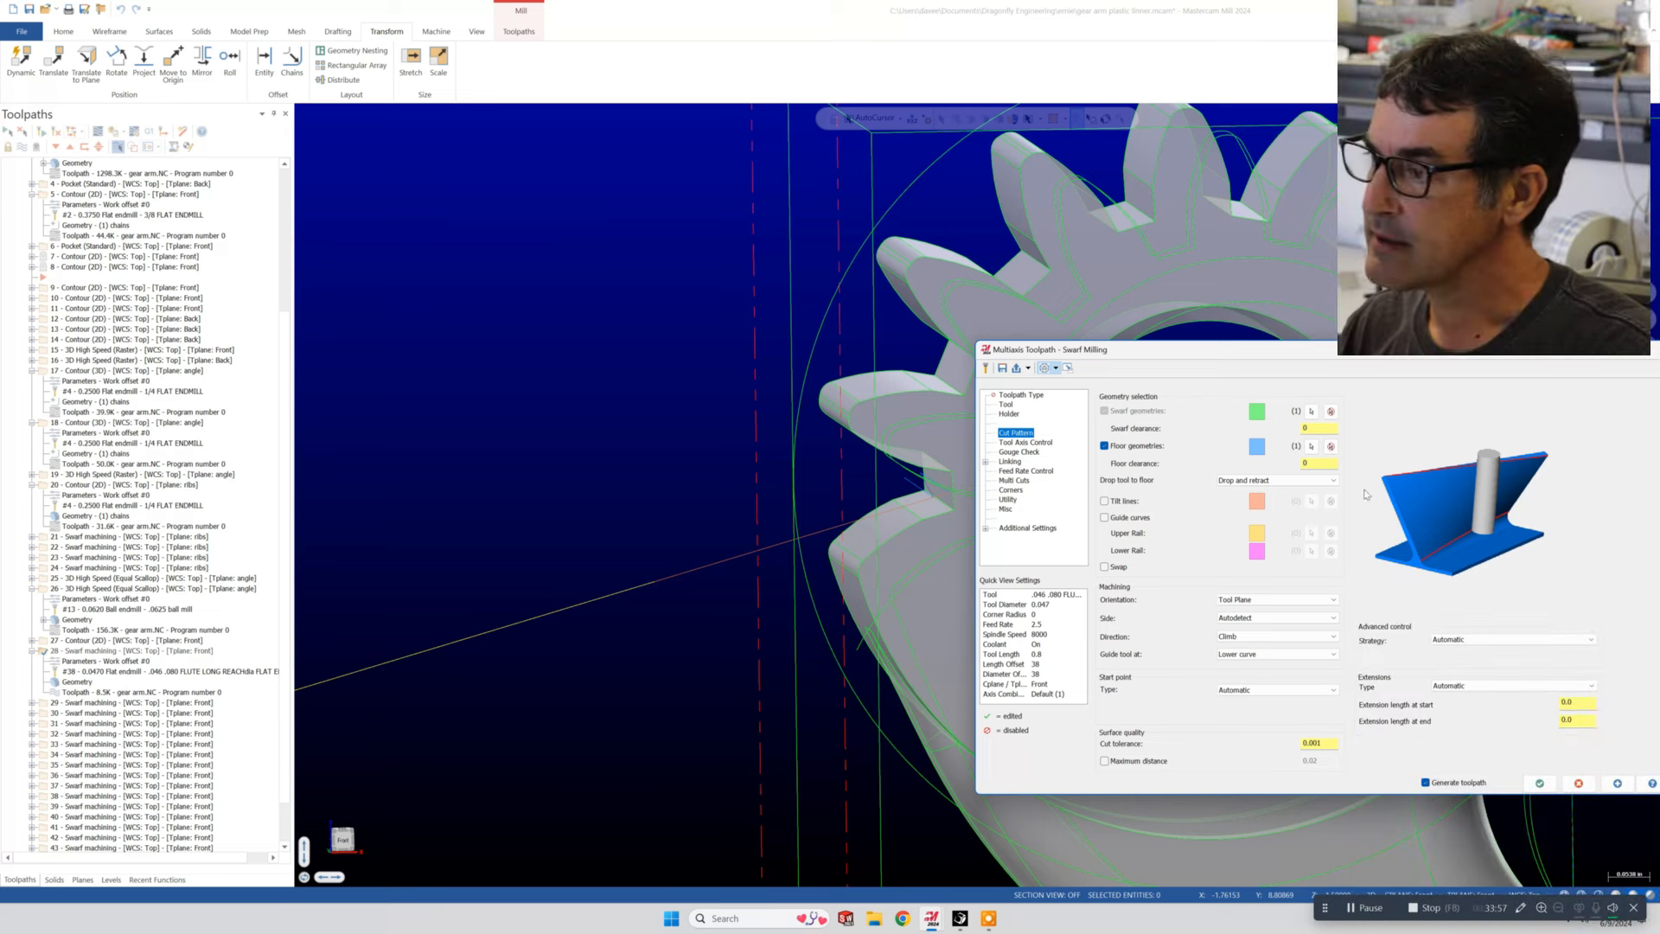
left_click(1312, 412)
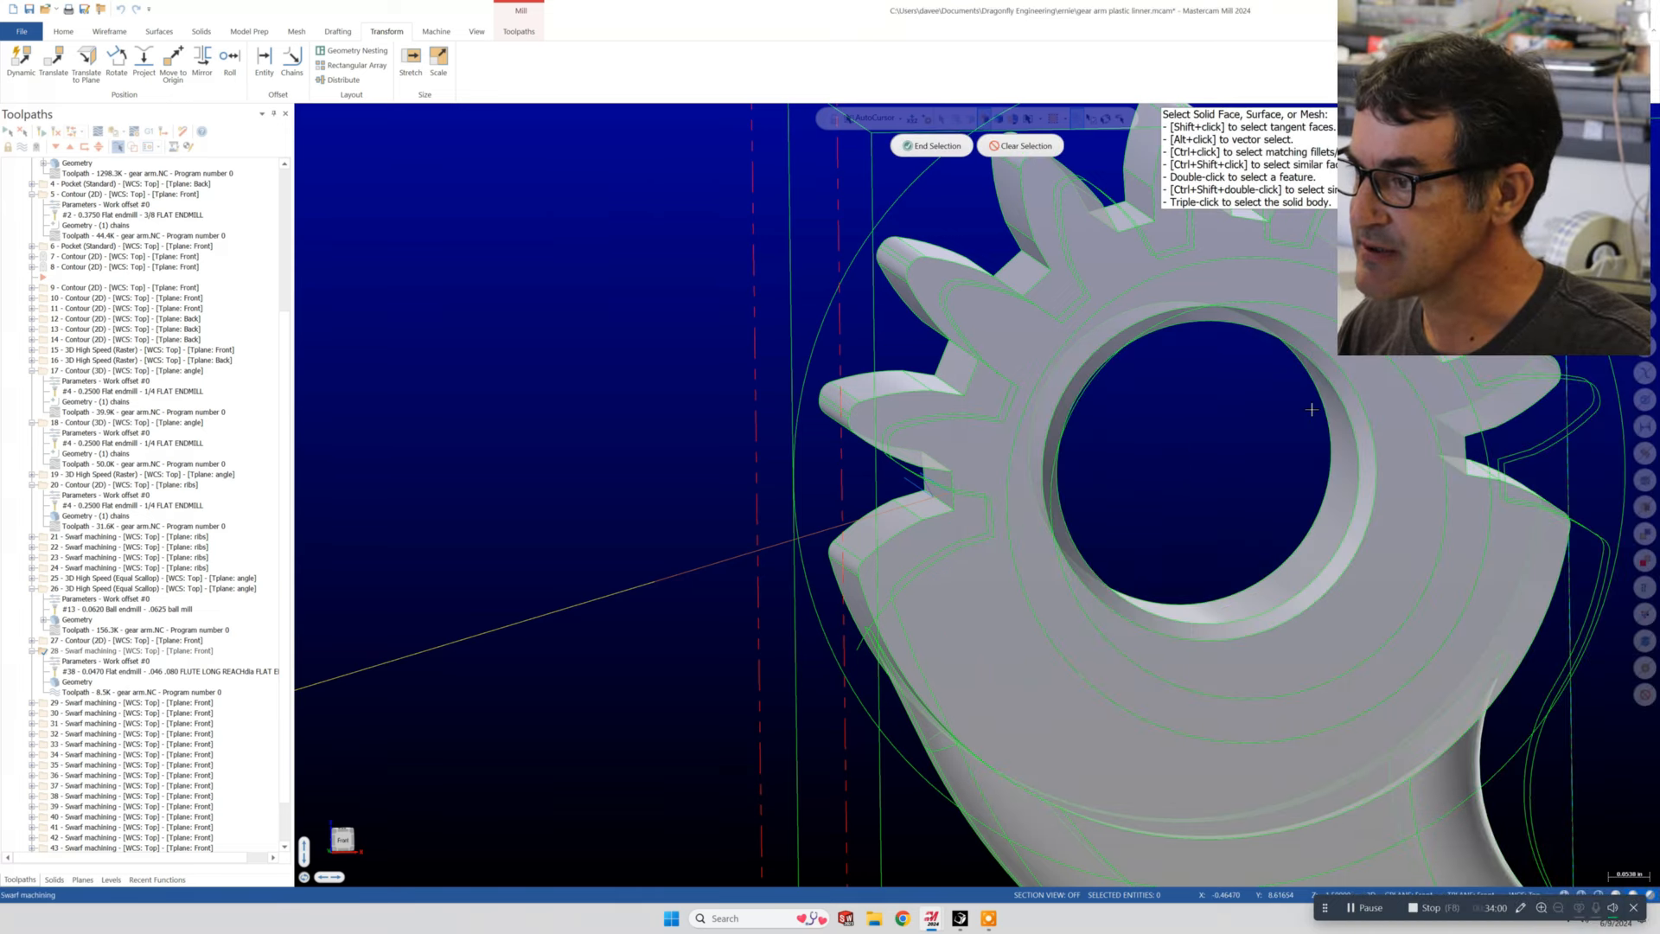
left_click(940, 147)
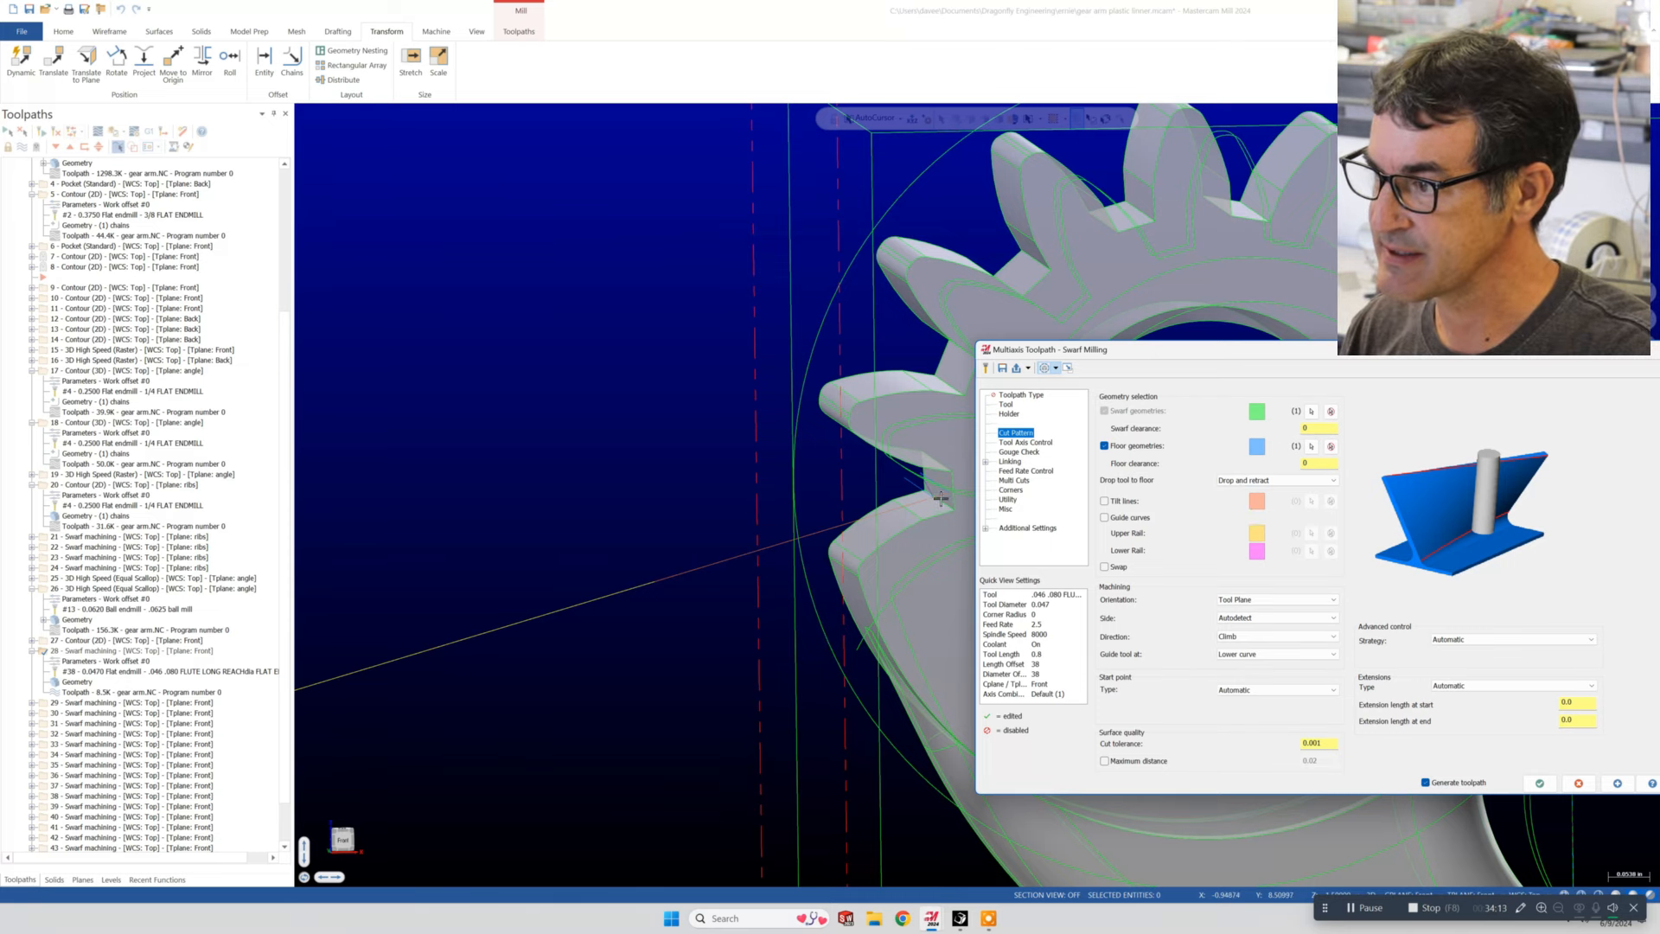
scroll(940, 498, "up", 4)
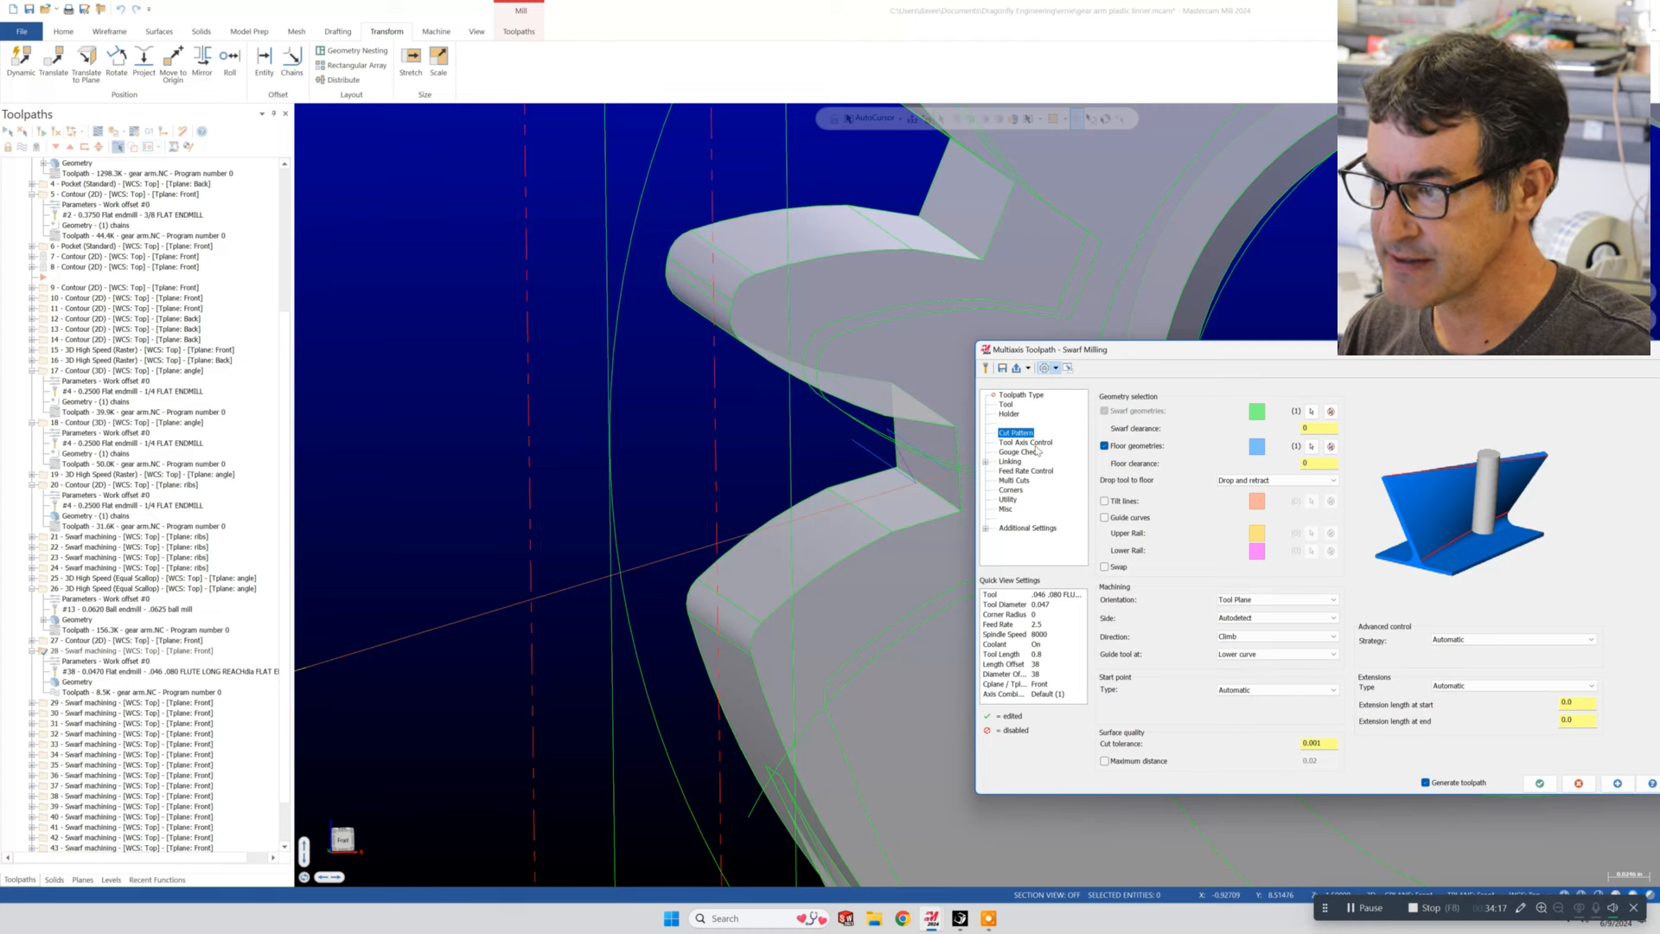
- Review operation 28's Tool Axis Control, Linking, Multi Cuts and Planes settings, and accept the parameters
left_click(1035, 442)
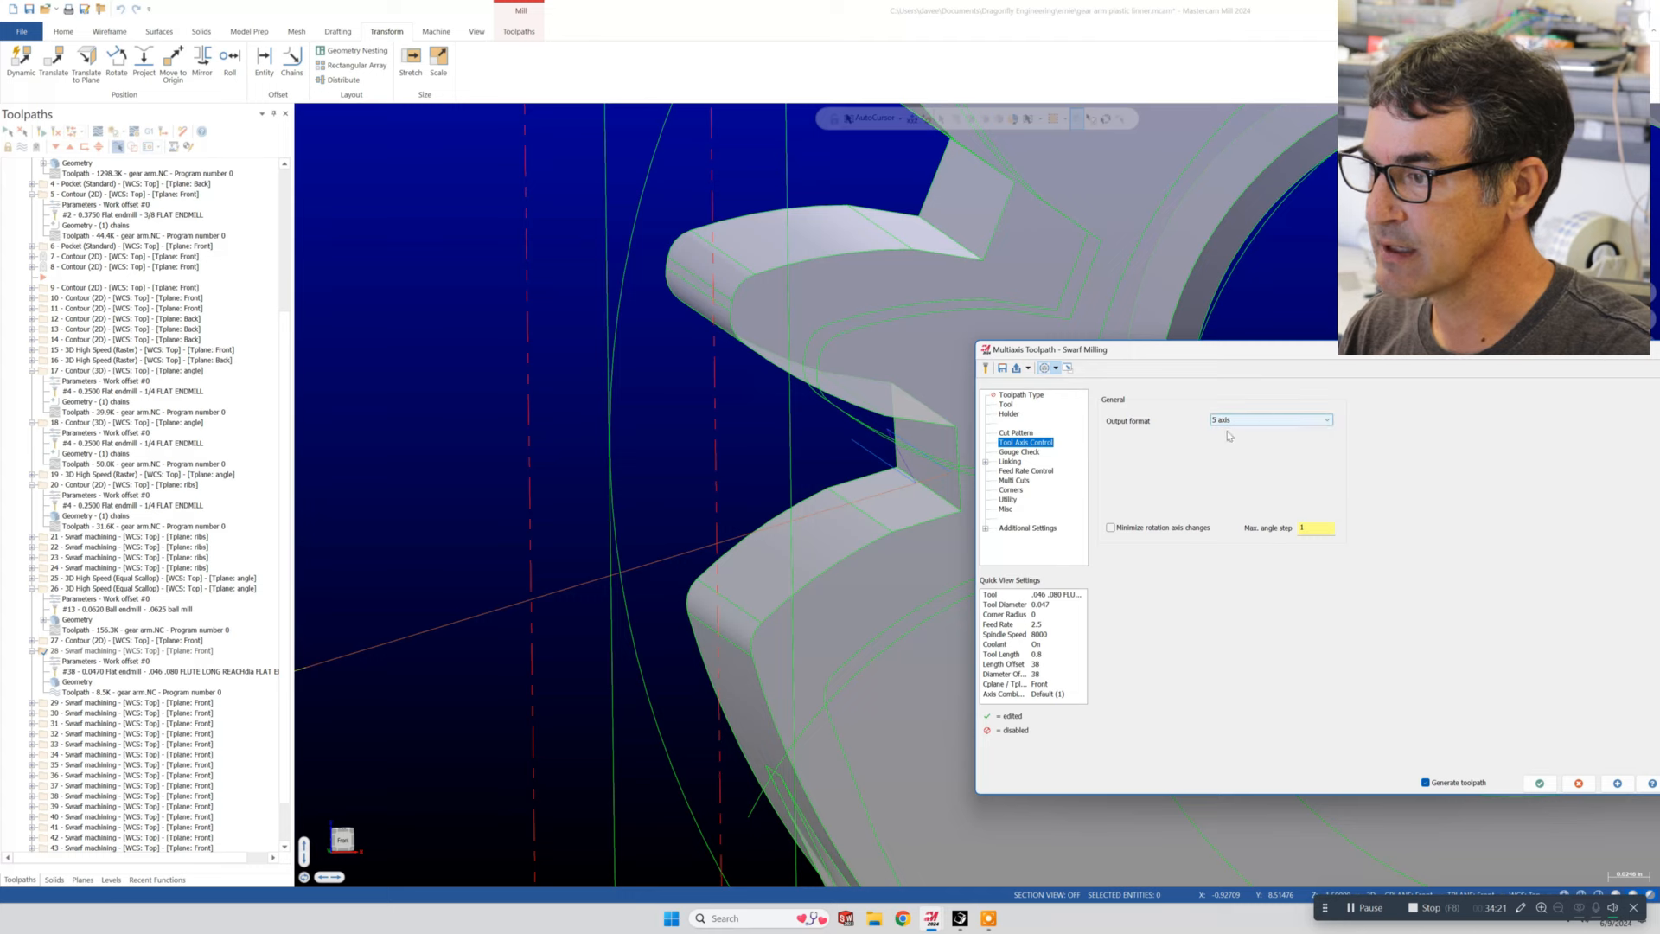
left_click(1009, 462)
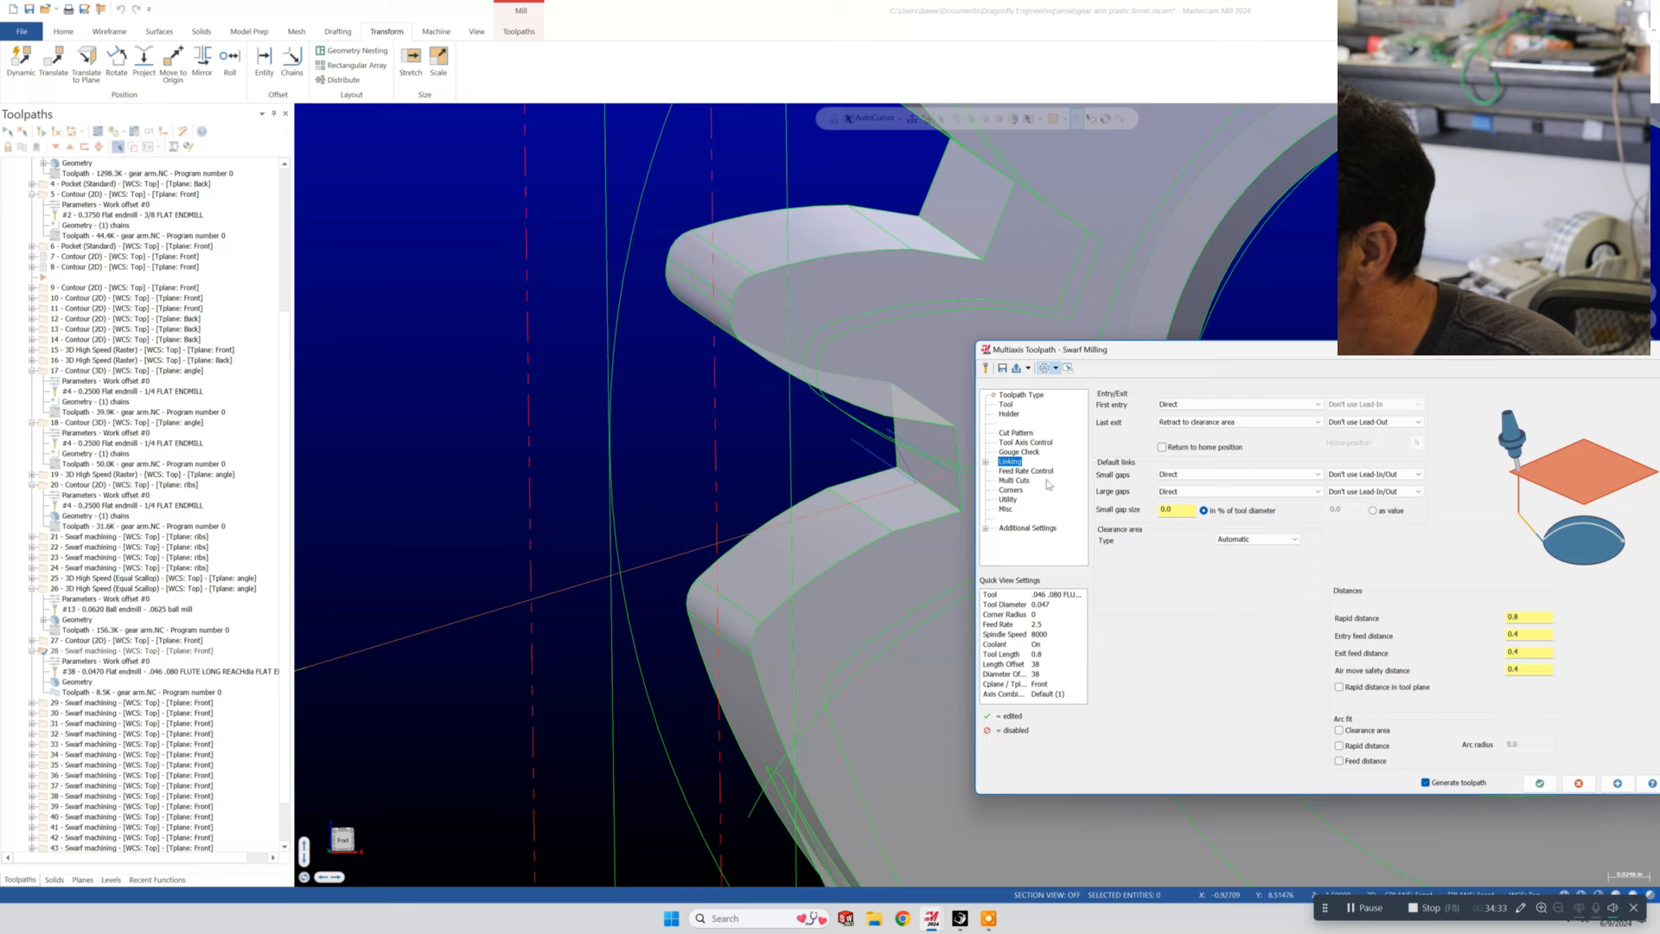
left_click(1015, 481)
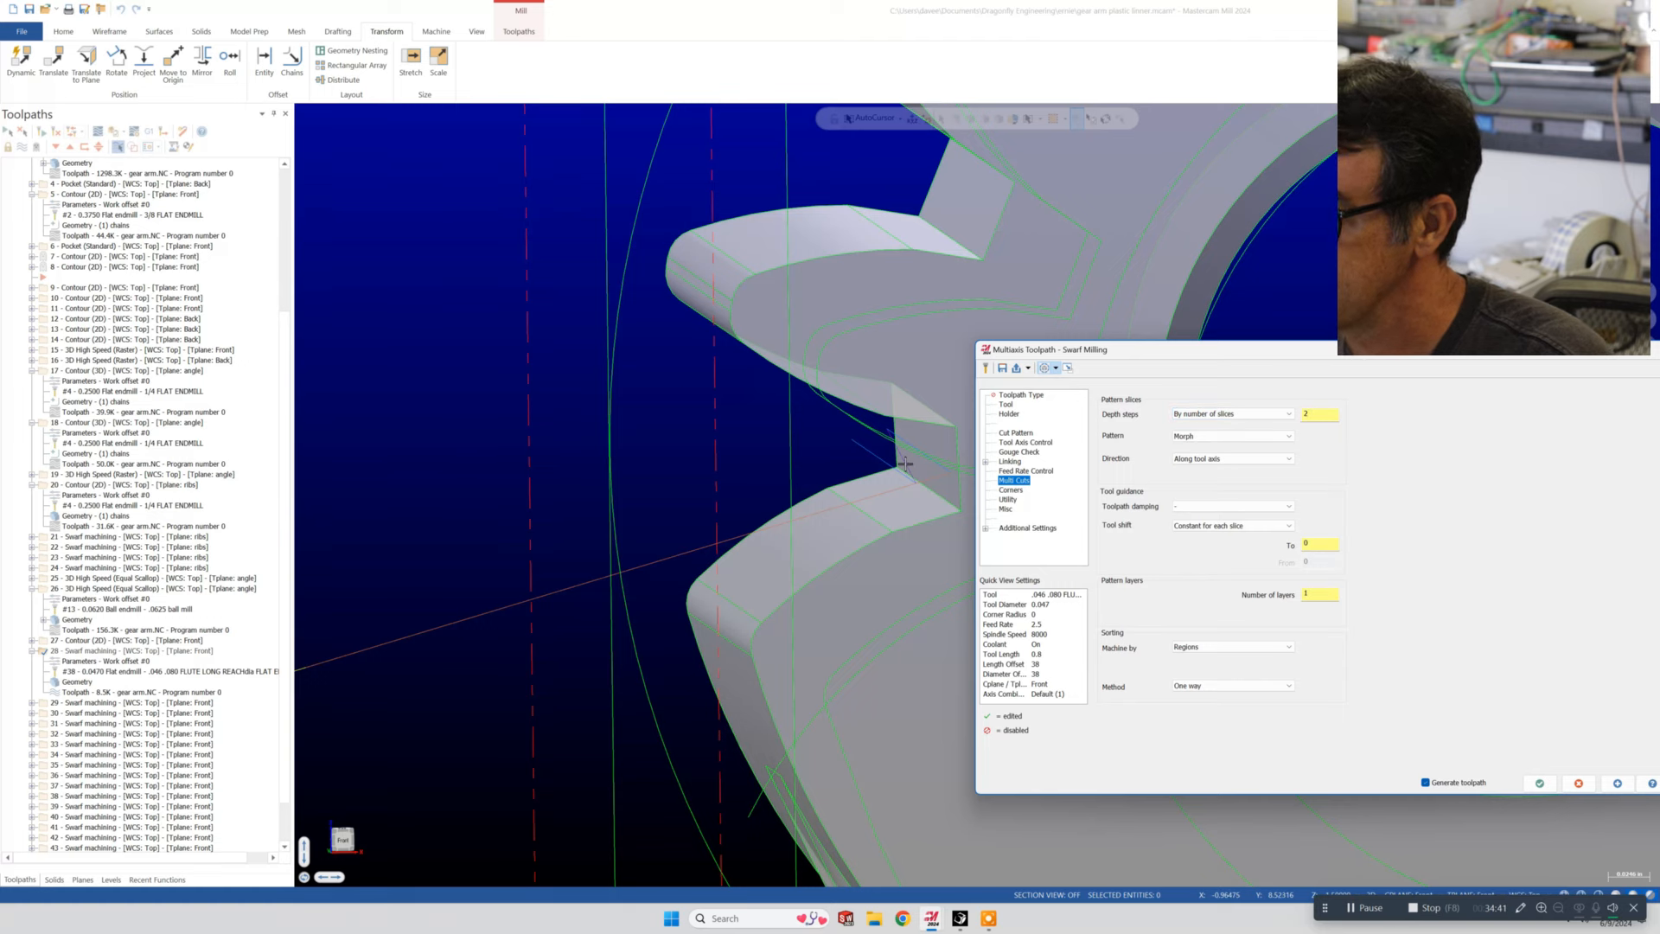
scroll(905, 464, "up", 4)
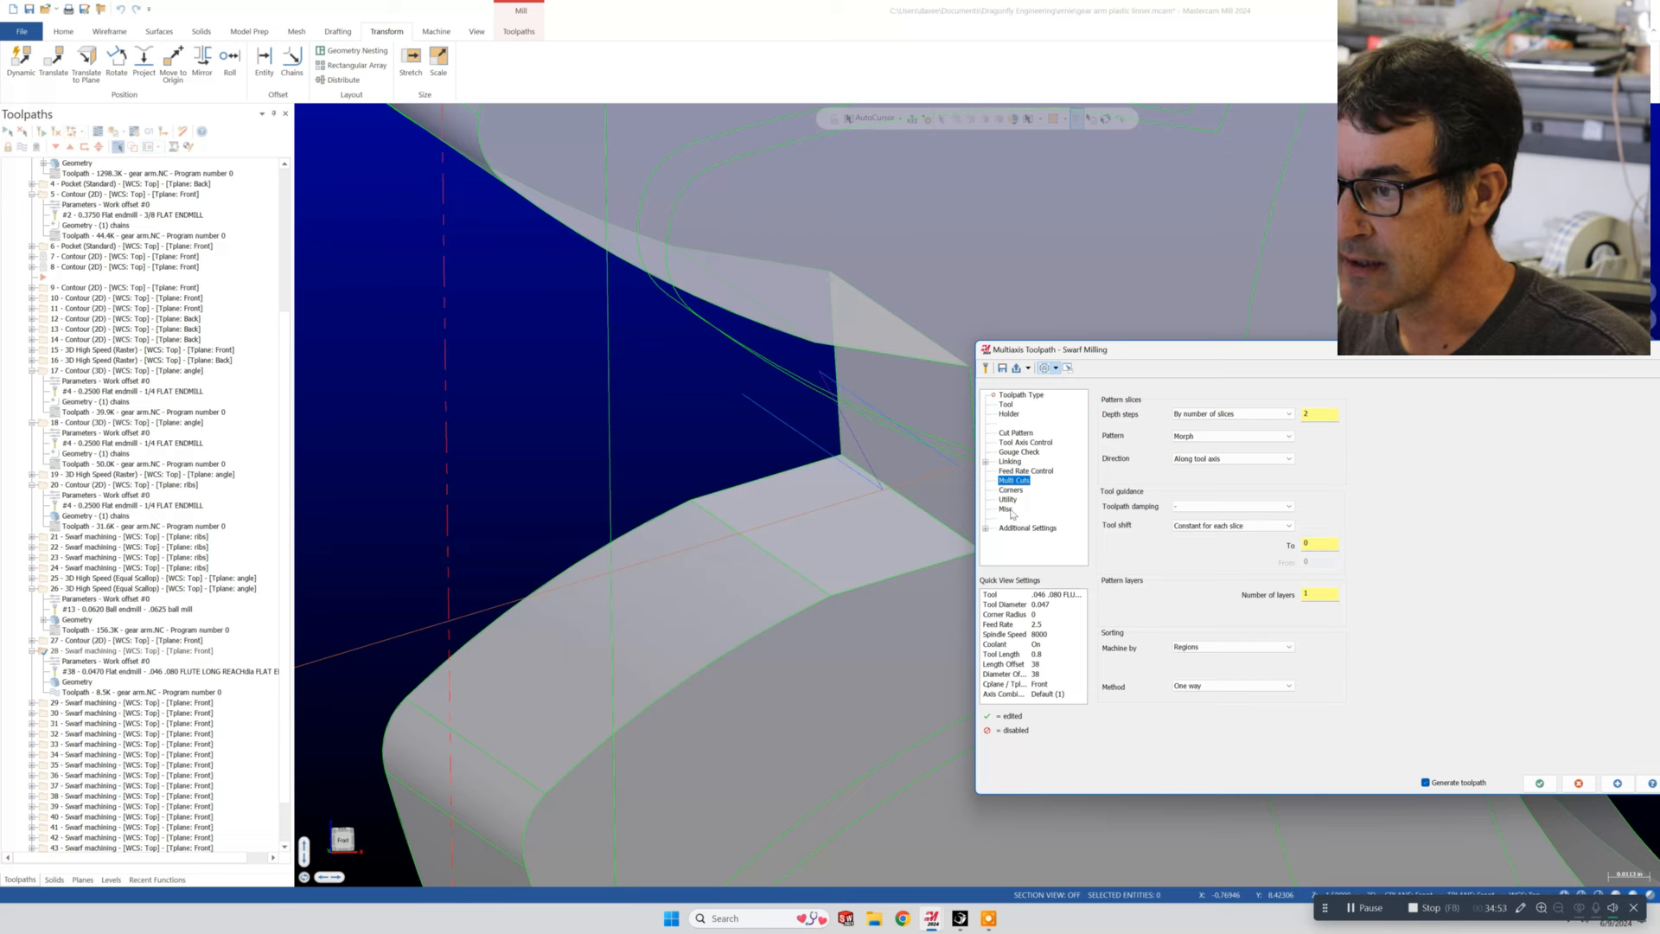
left_click(986, 529)
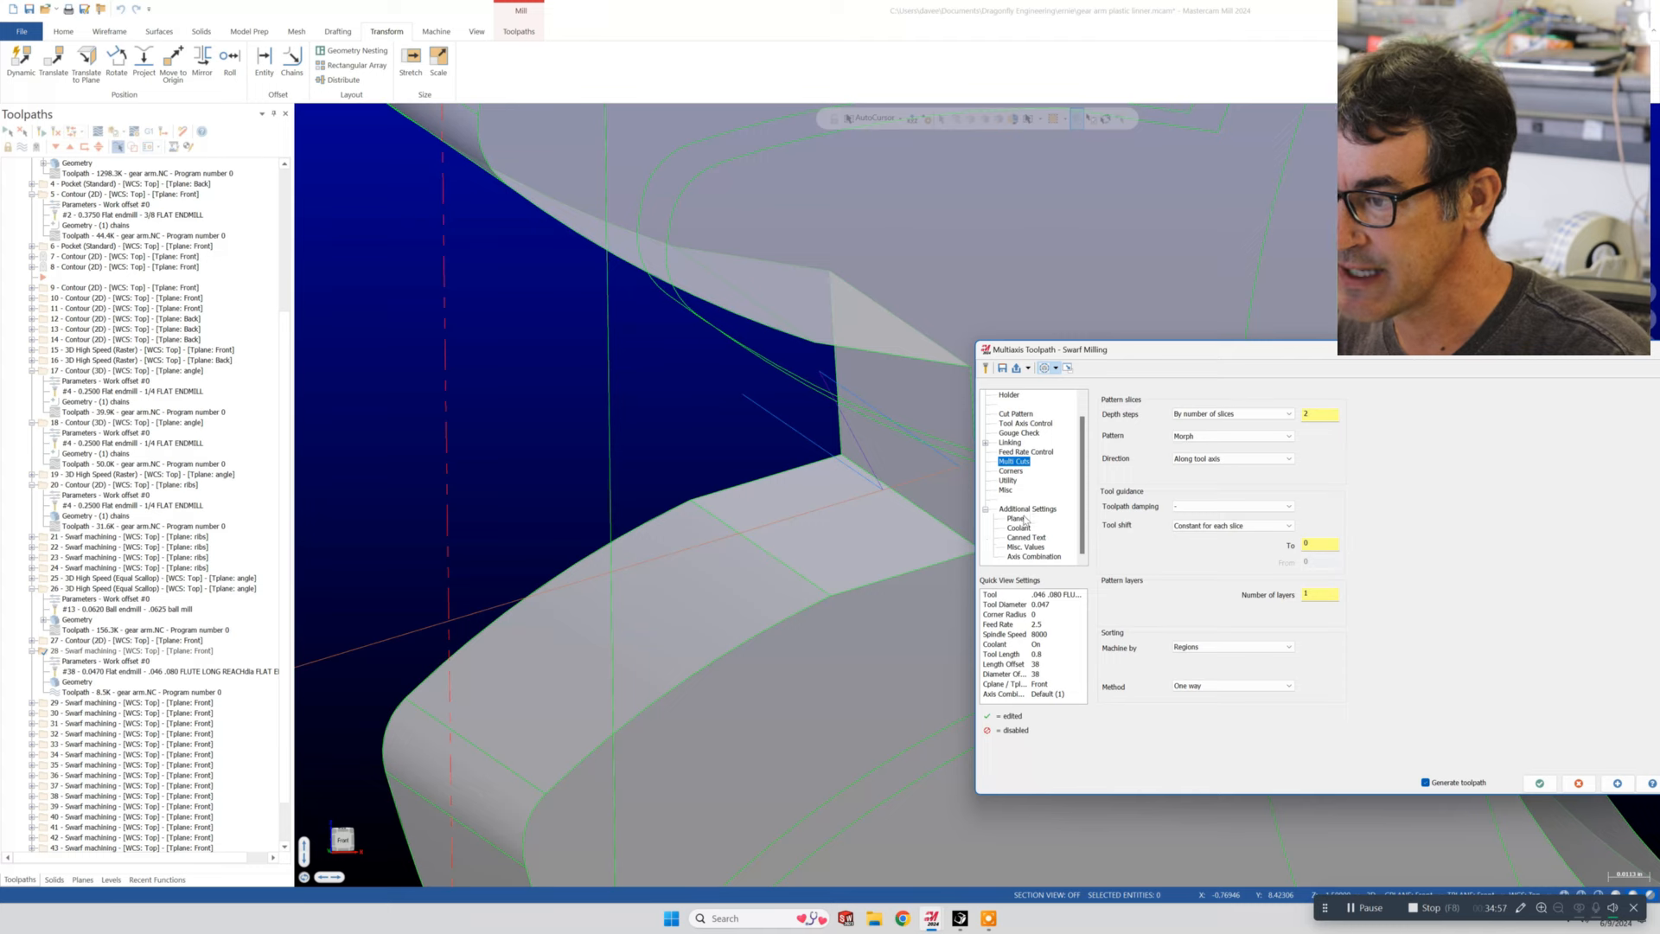
left_click(1014, 520)
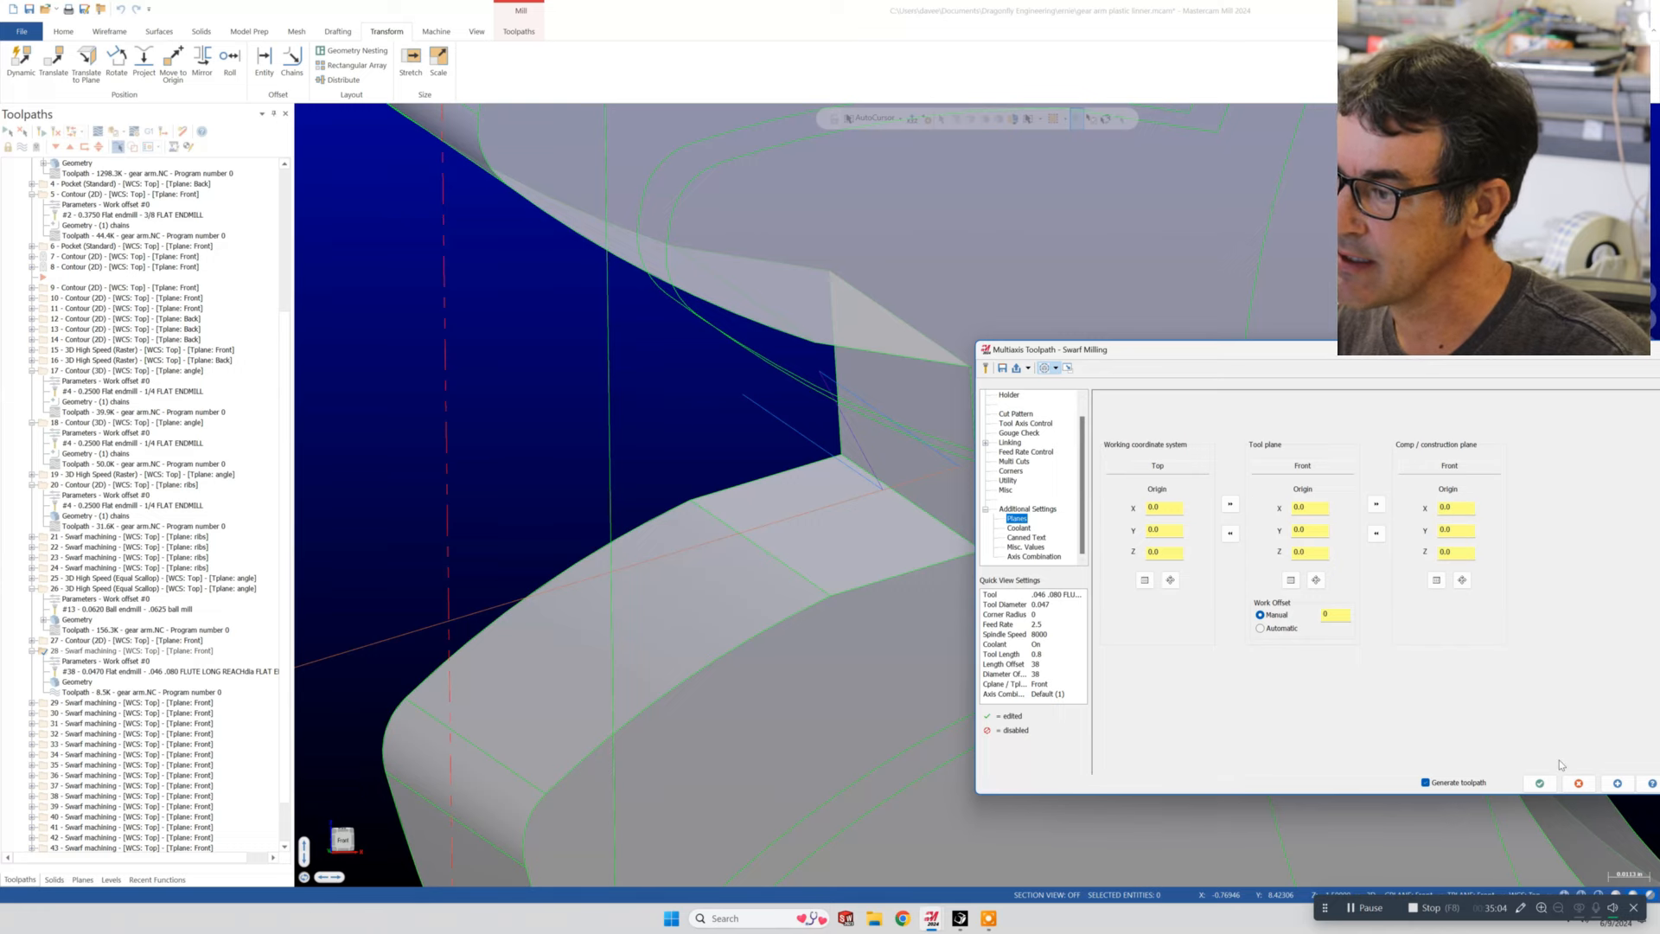
left_click(1540, 782)
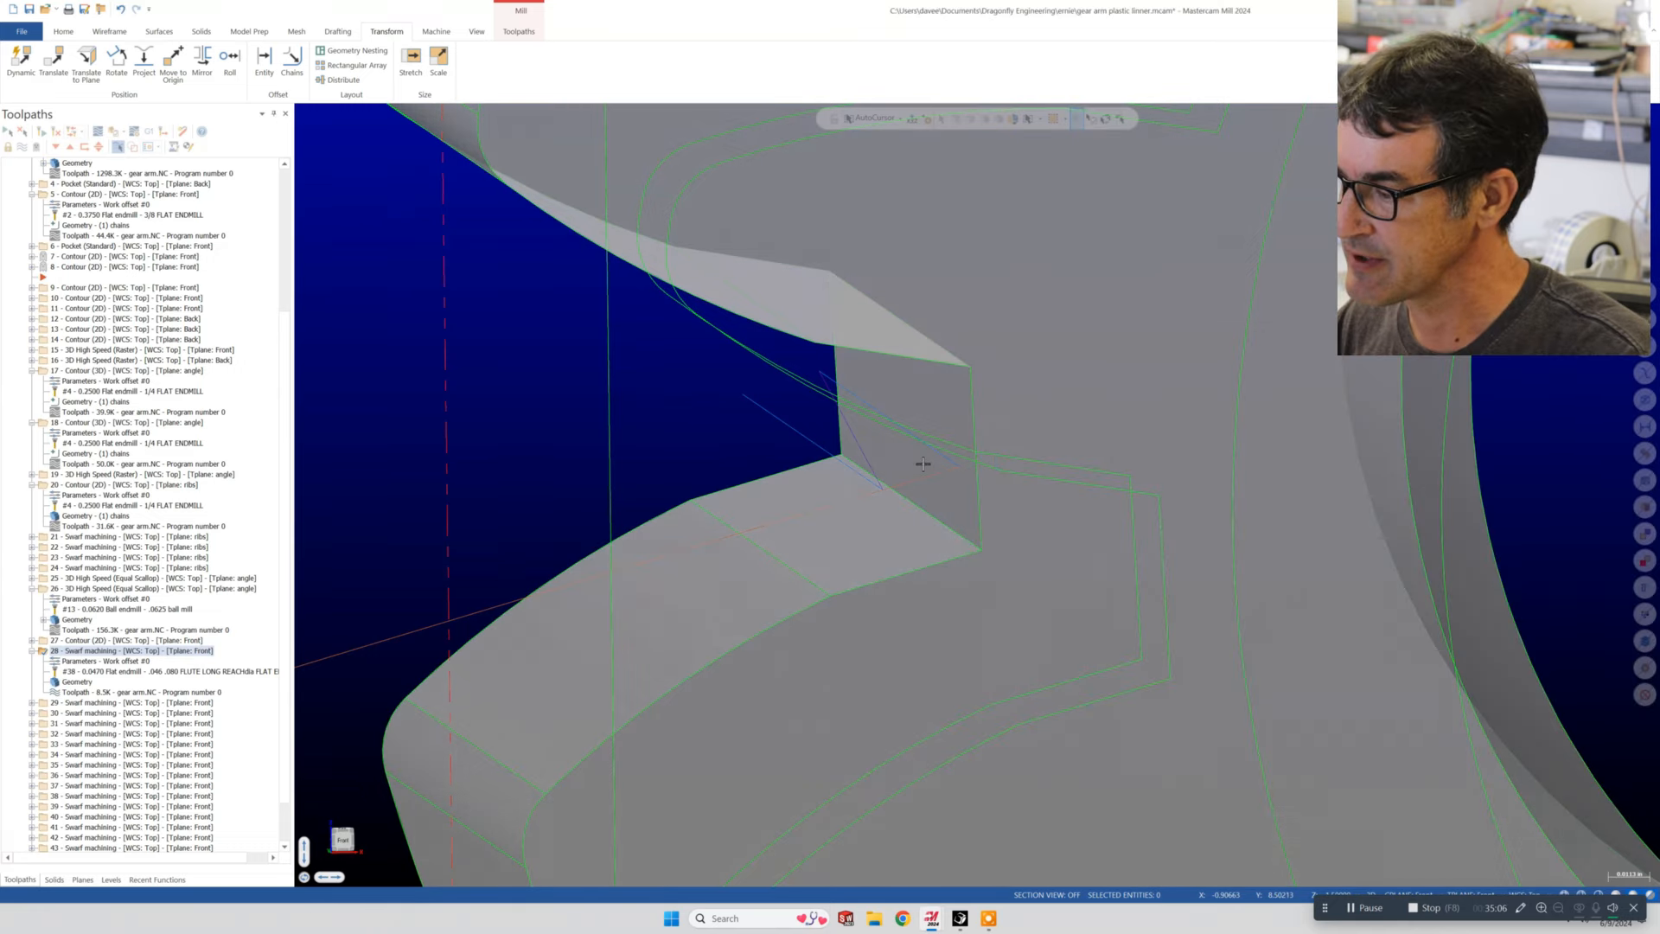
- Select swarf operation 30 and view its toolpath on the gear teeth
scroll(923, 463, "down", 10)
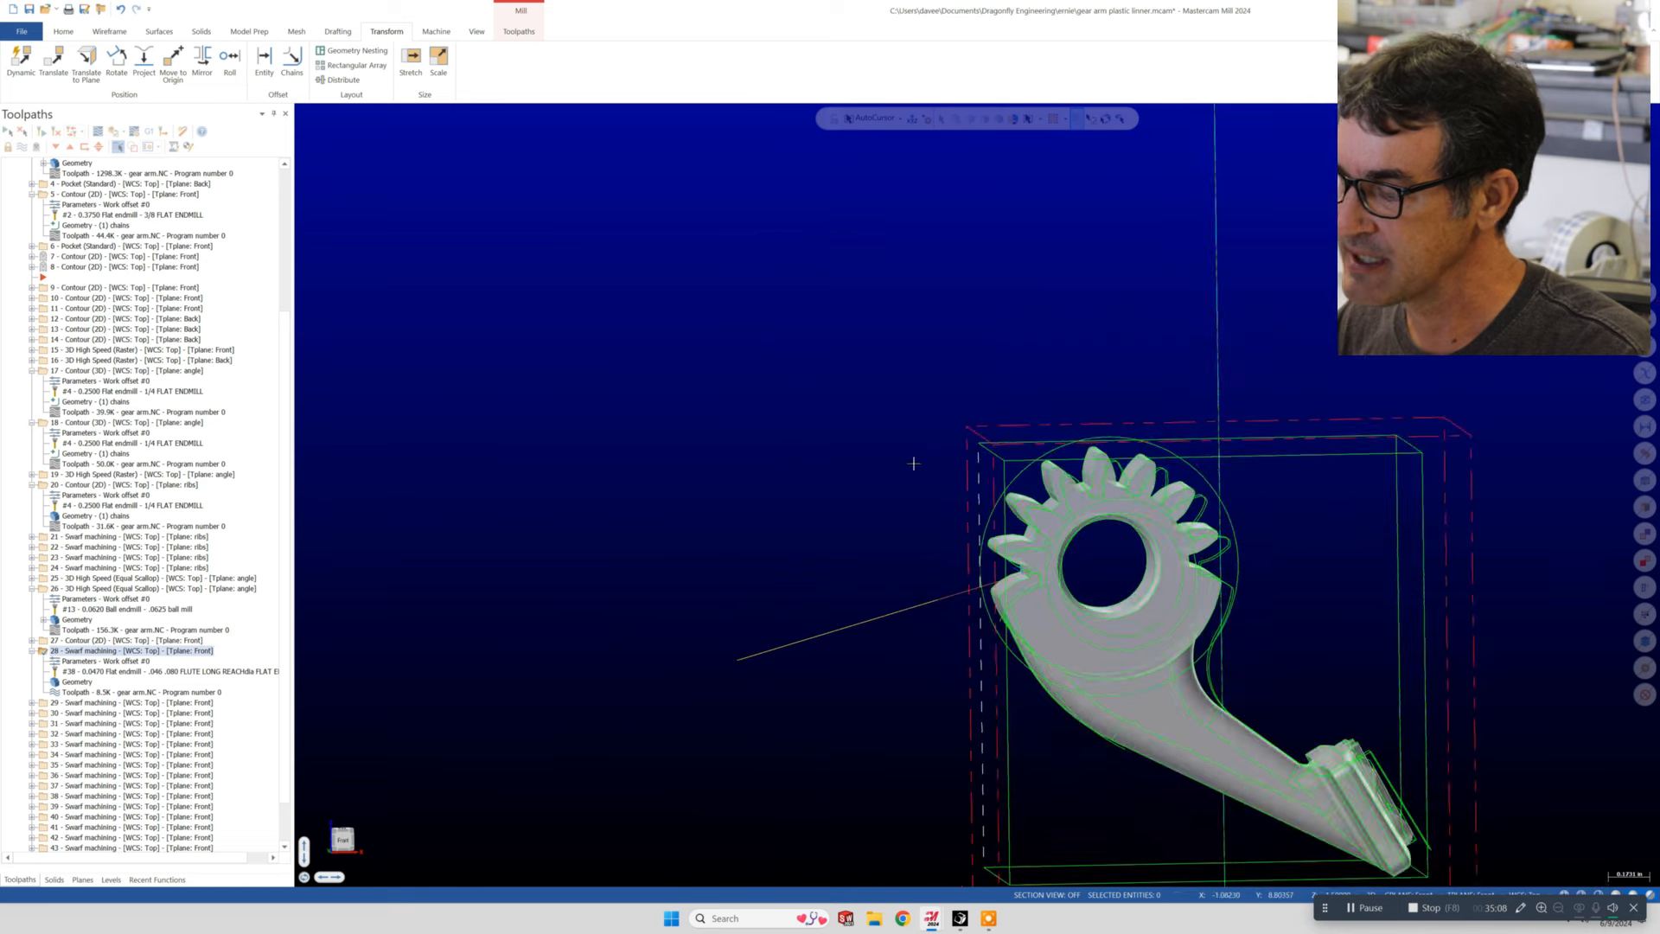
scroll(912, 463, "down", 4)
middle_click_drag(789, 445, 884, 444)
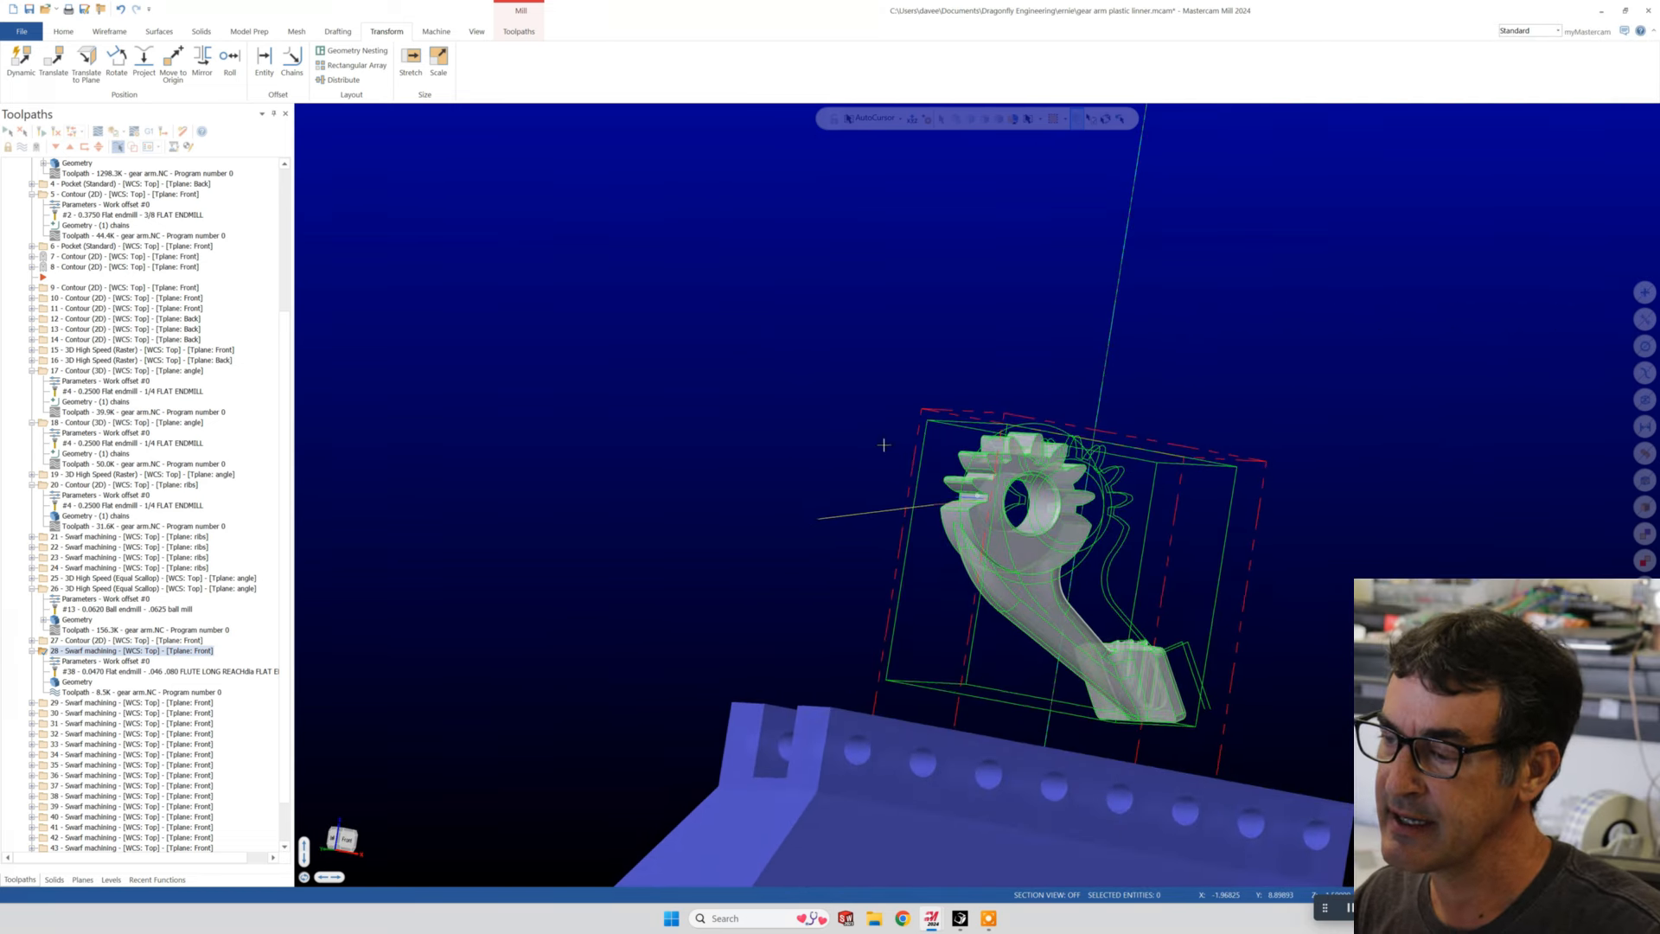
left_click(86, 714)
scroll(630, 678, "up", 2)
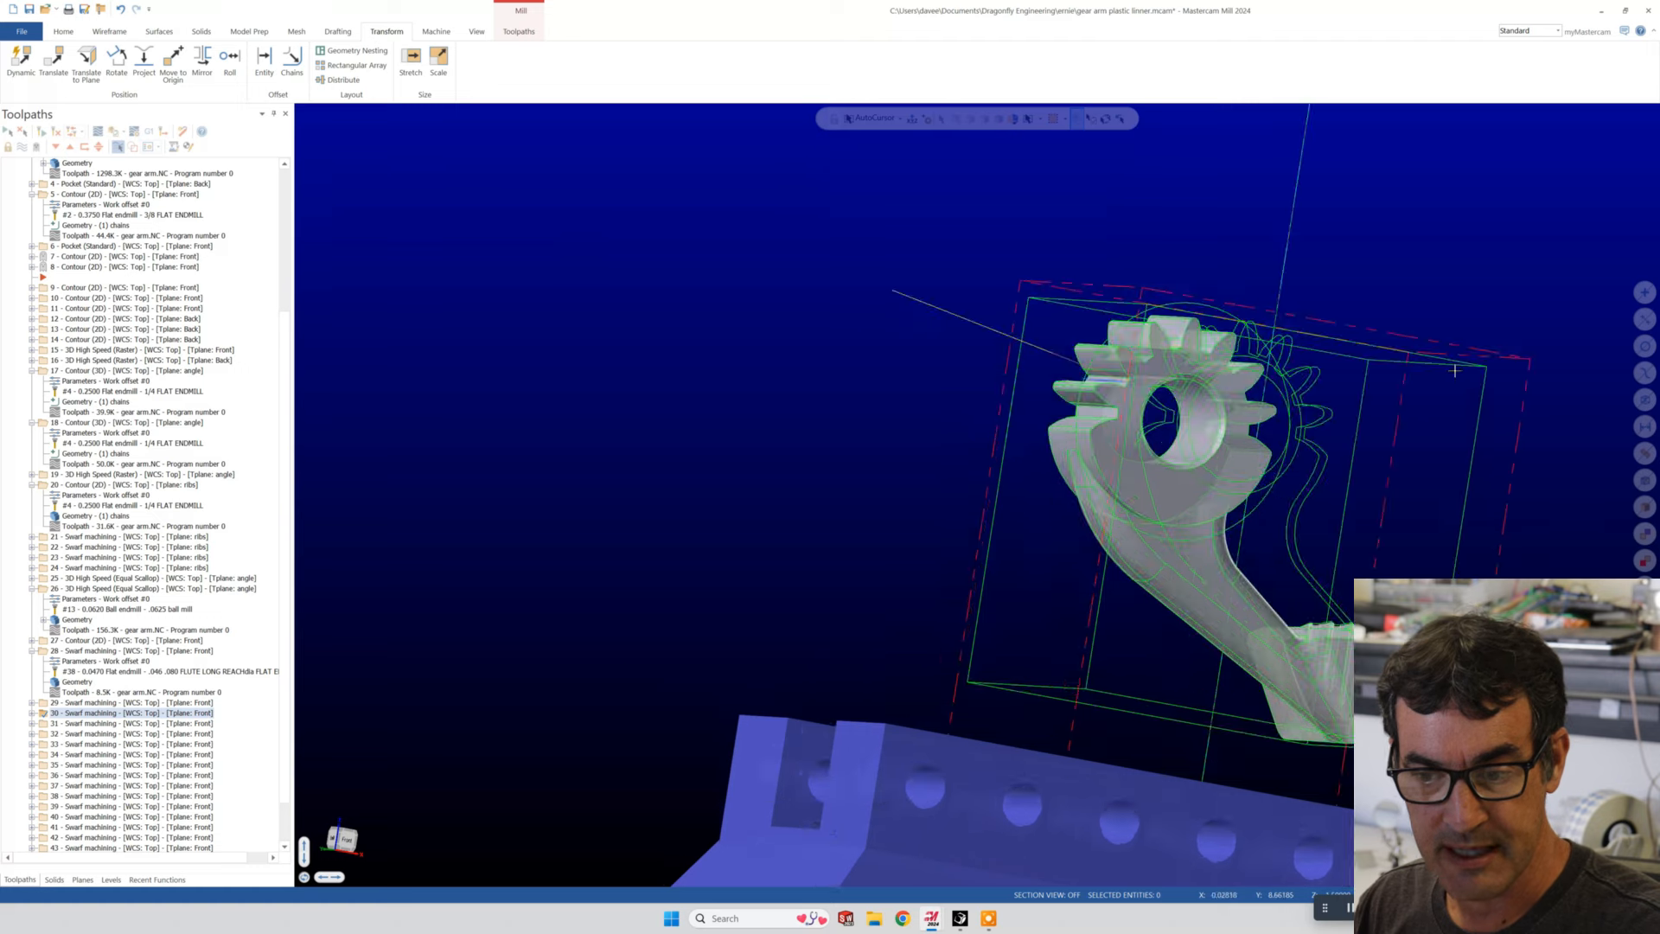
middle_click_drag(1455, 370, 1206, 503)
scroll(1401, 393, "up", 2)
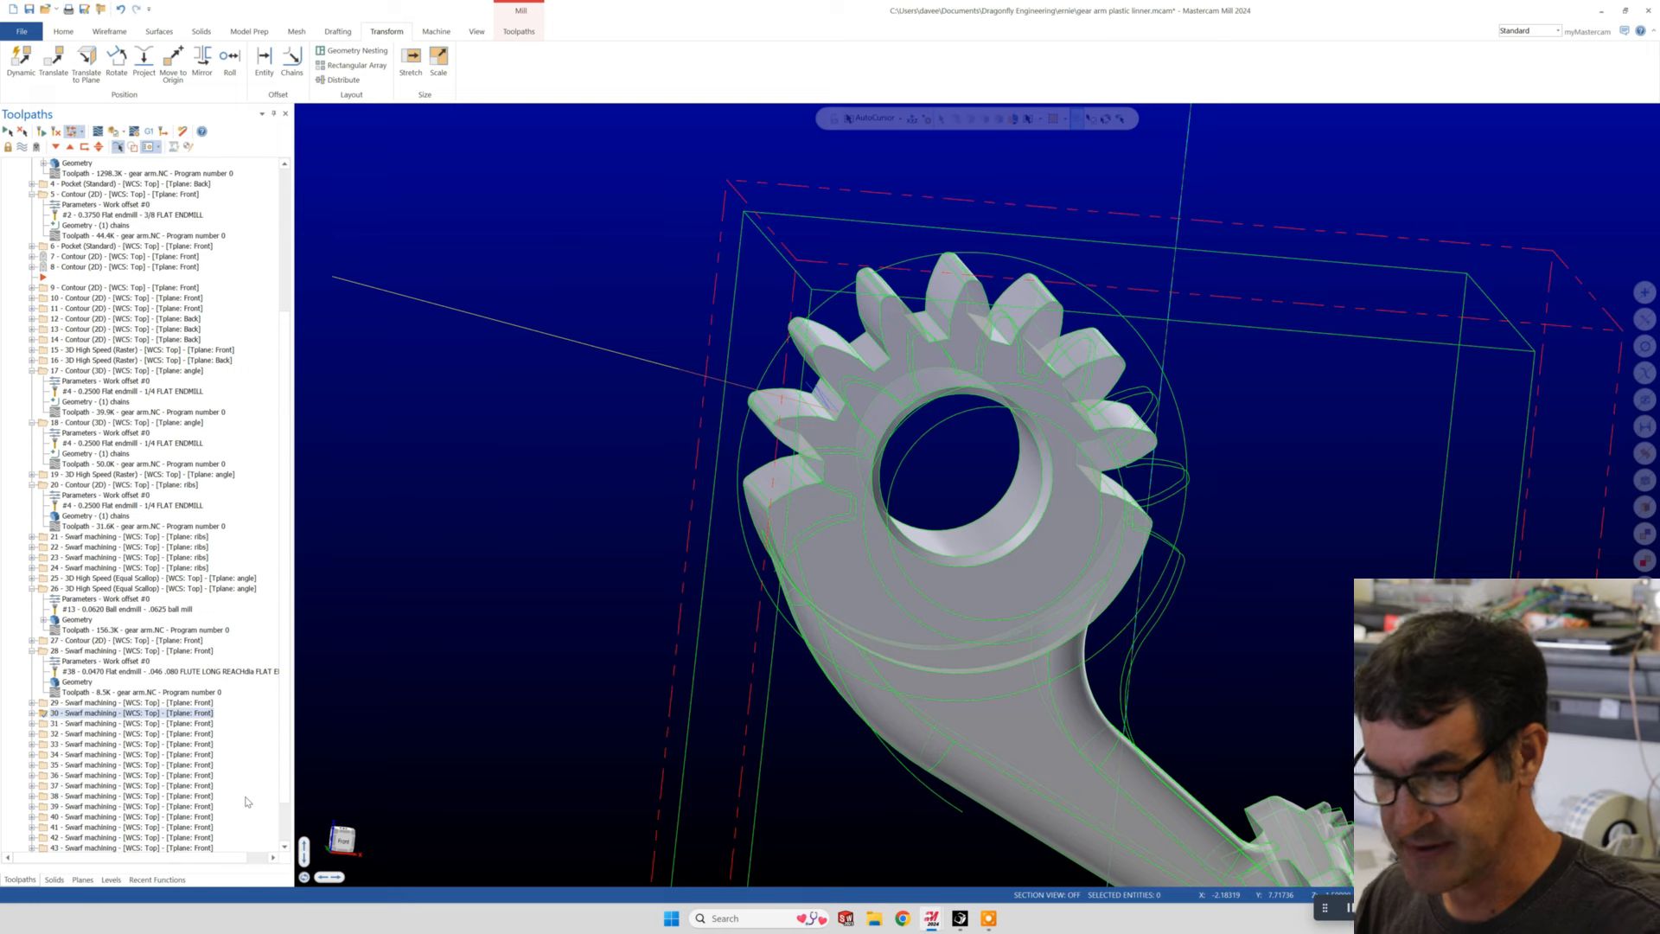
- Step through the remaining swarf operations to Model Chamfer operation 44 and view its toolpath along the gear hub's edge
key("Down")
key("Down")
key("Down")
key("Down")
key("Down")
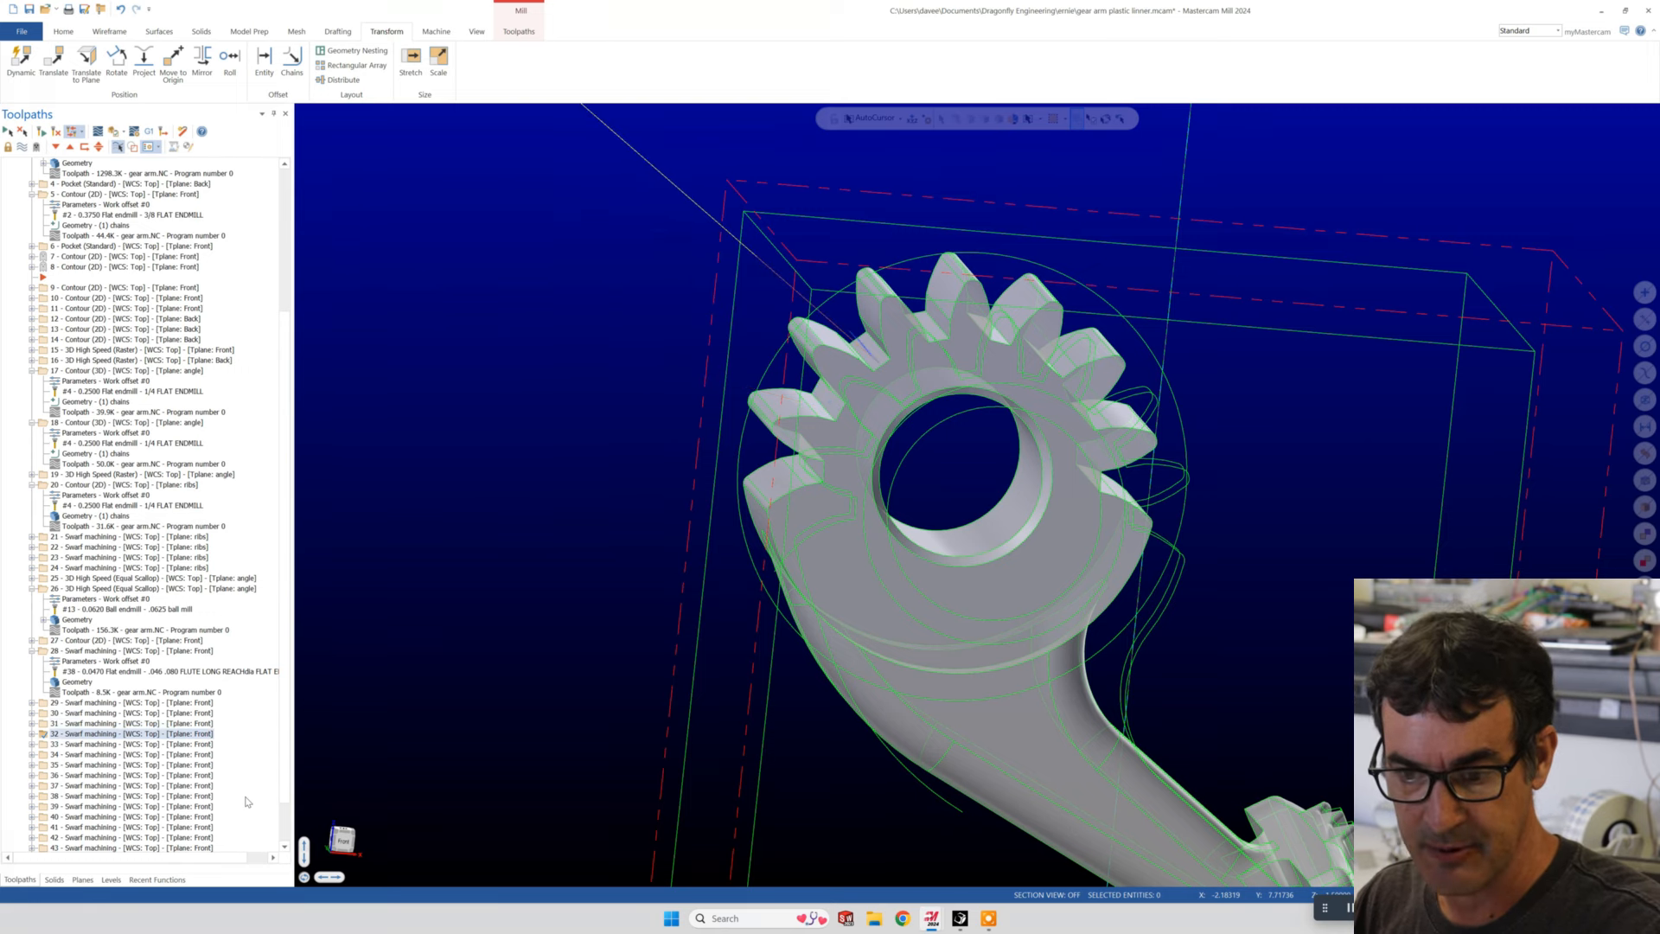
key("Down")
key("Down")
key("Down")
key("Down")
key("Down")
key("Down")
key("Down")
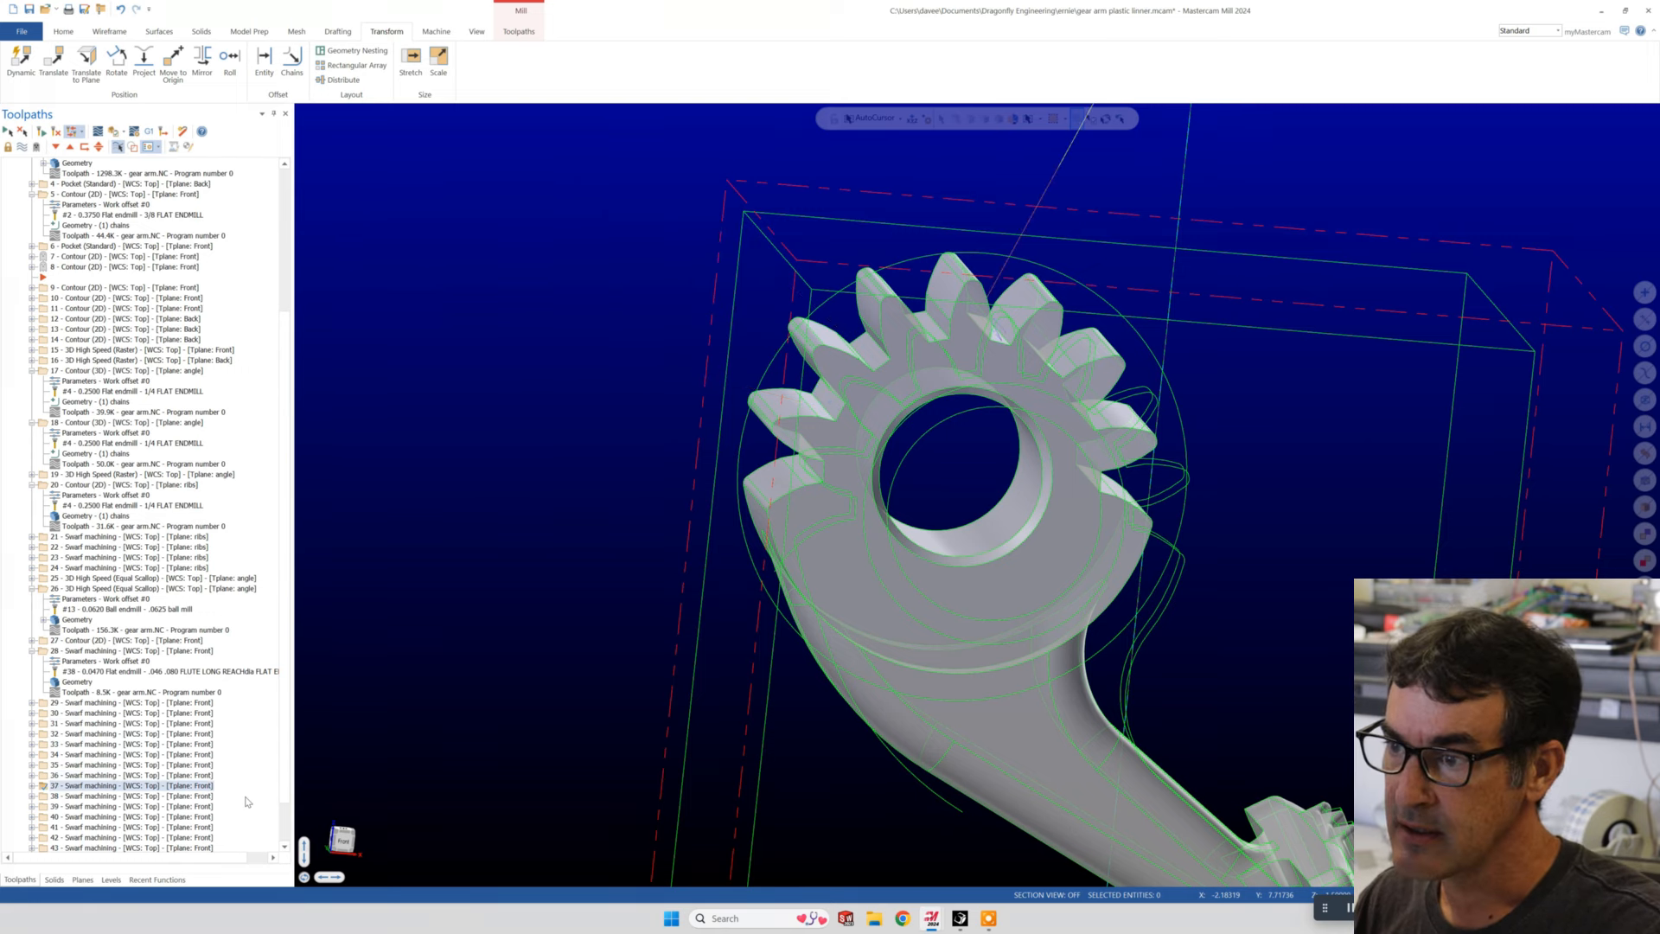
key("Down")
key("Down")
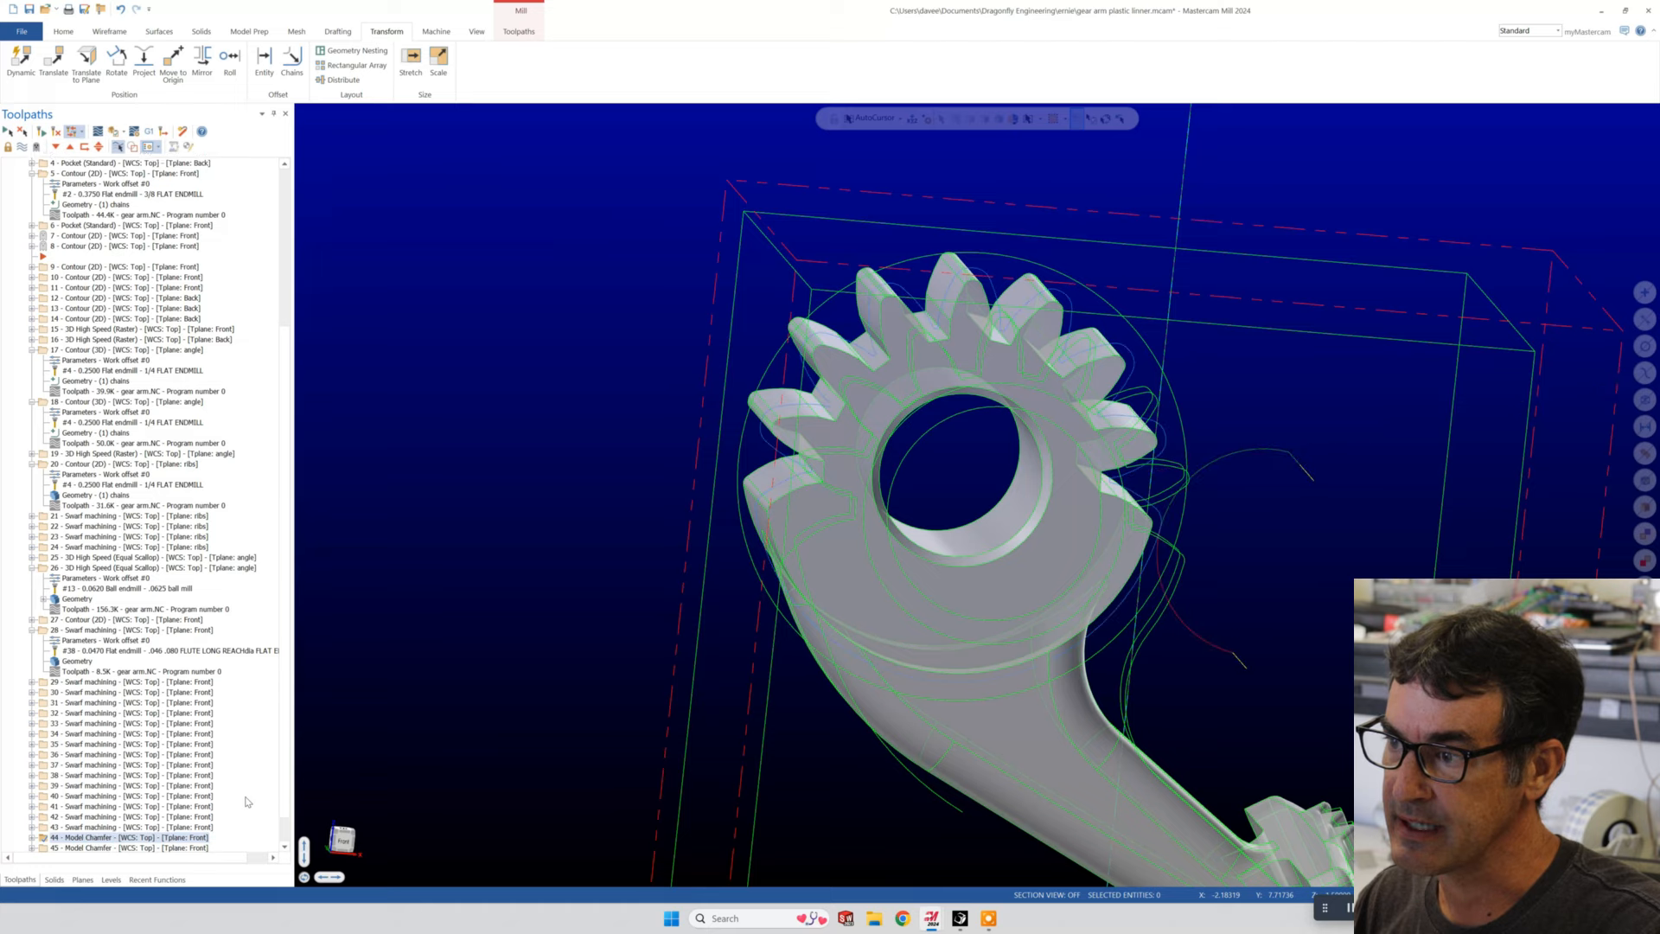
mouse_move(1063, 709)
middle_mouse_down()
mouse_move(1019, 664)
mouse_move(1045, 692)
middle_mouse_up()
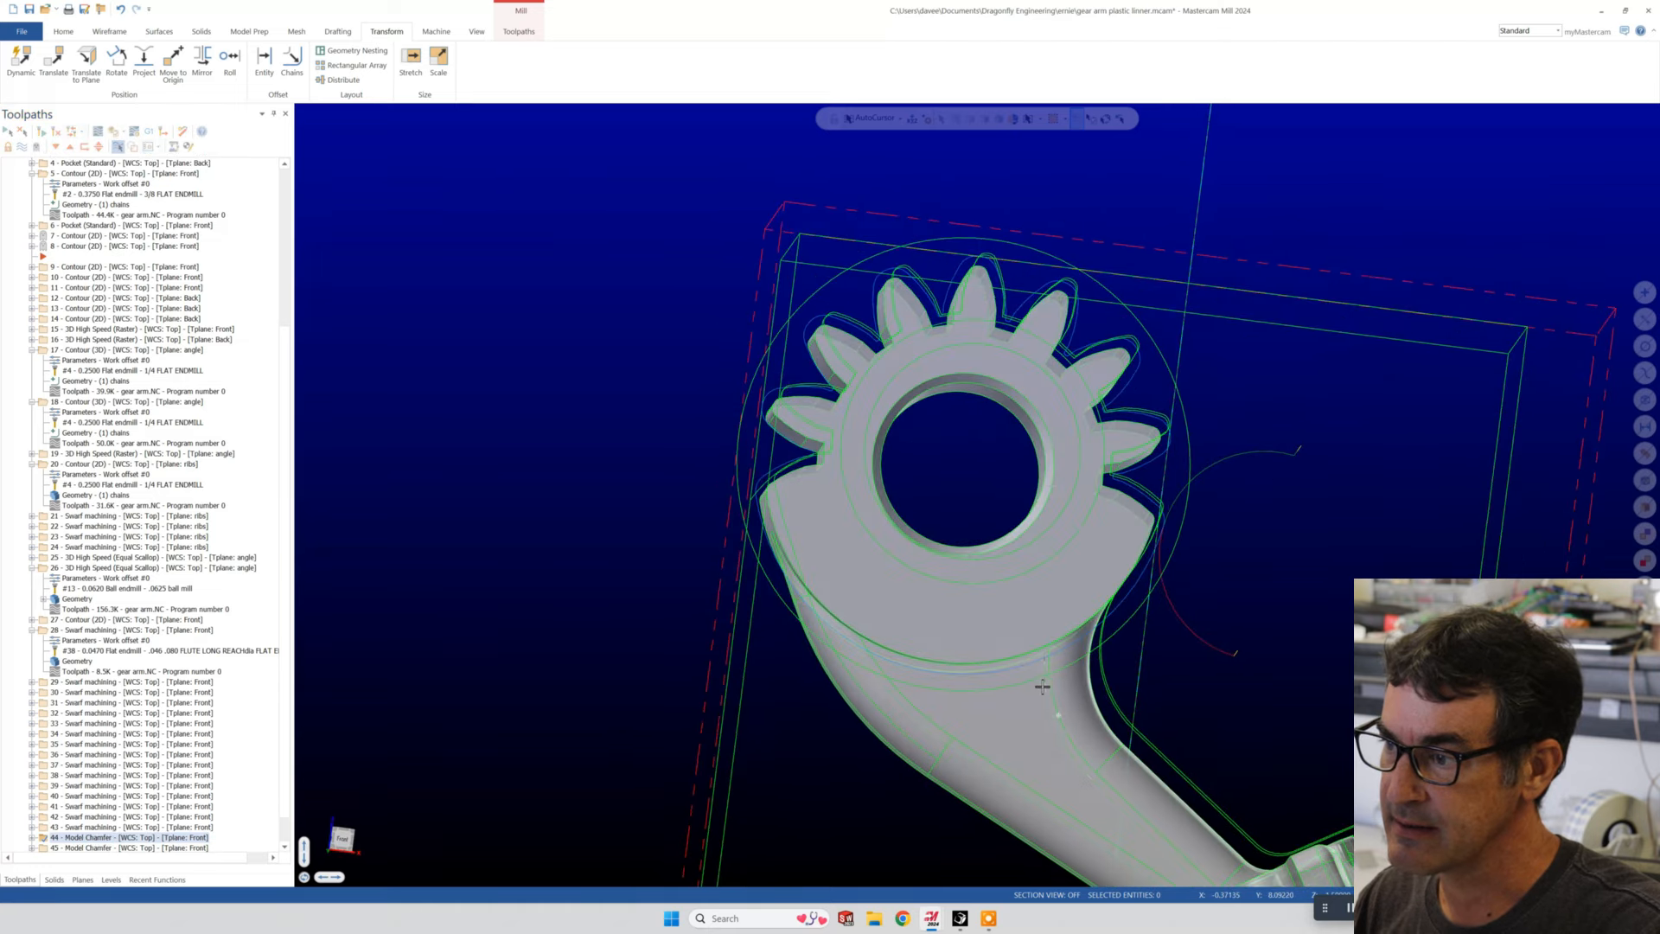